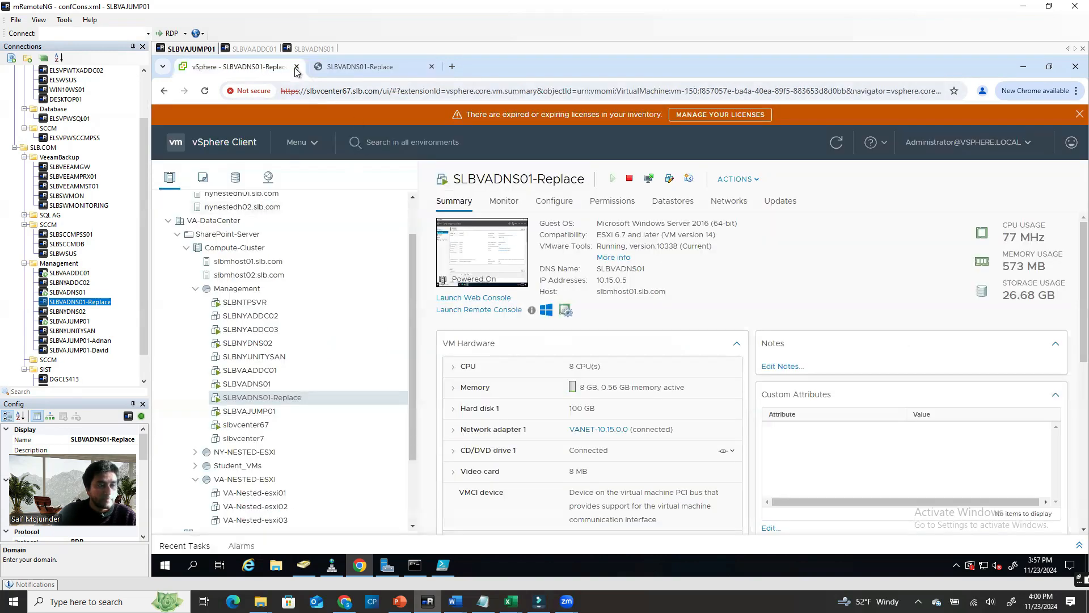
Show the SLBVADNS01-Replace web console with its Server Manager
{"action": "left_click", "coordinate": [387, 567]}
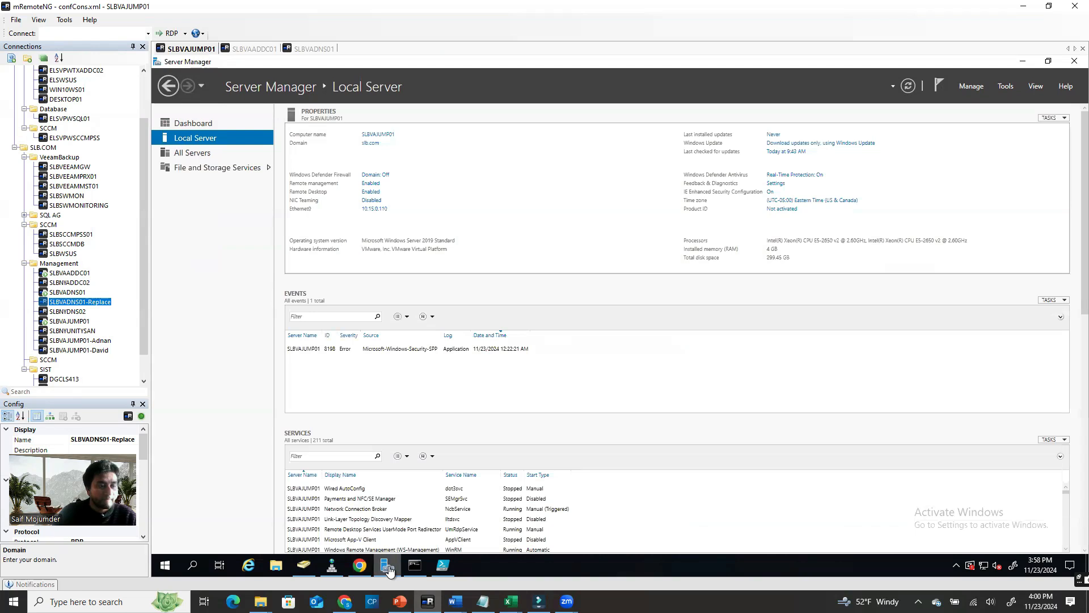
{"action": "left_click", "coordinate": [387, 567]}
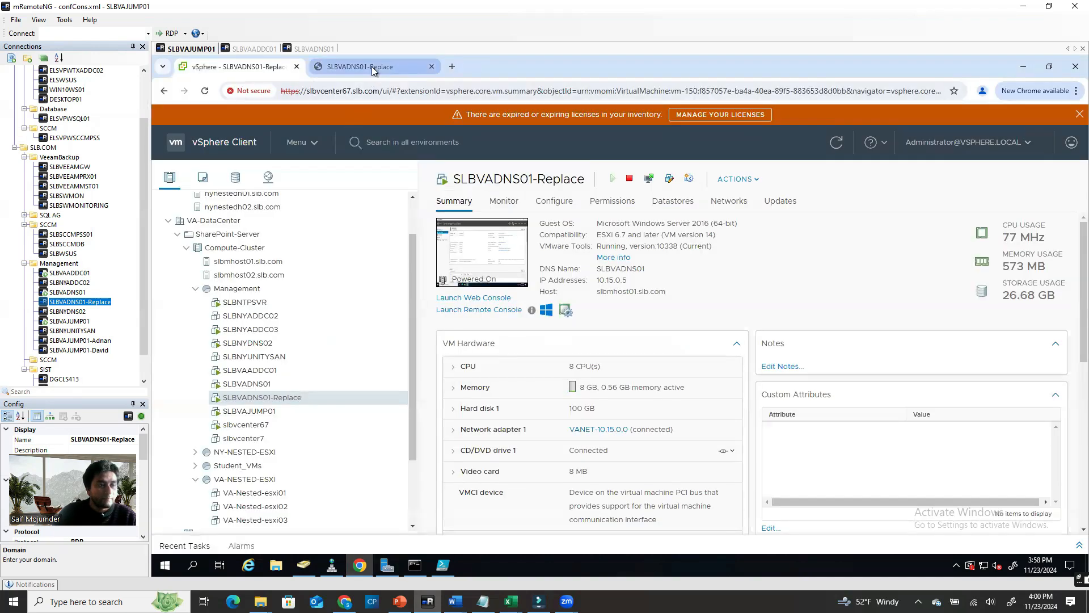
{"action": "left_click", "coordinate": [372, 66]}
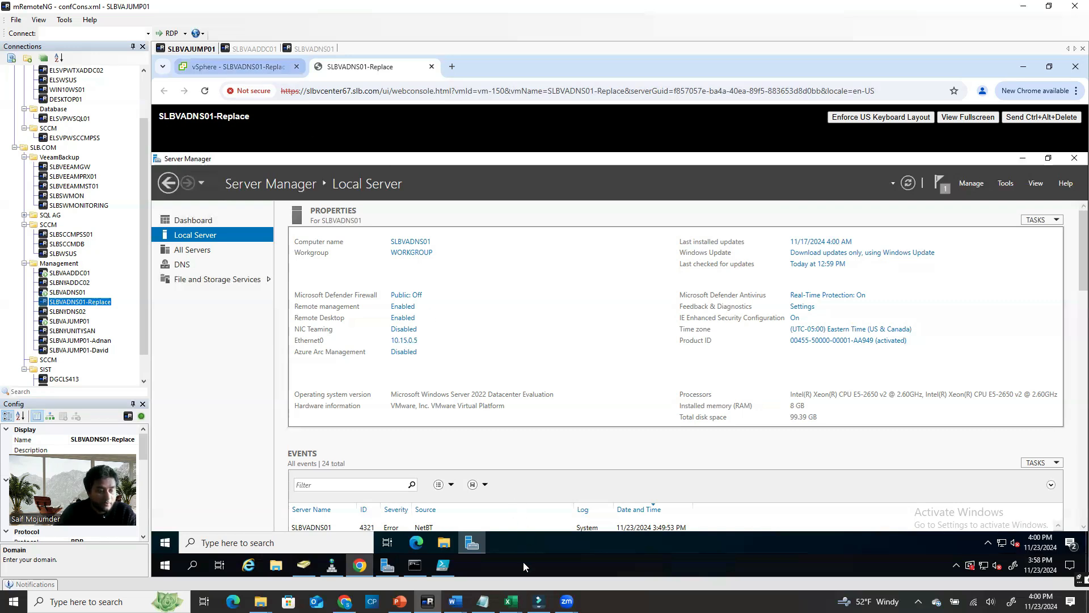
Bring the DNS migration plan slide to the front in PowerPoint
{"action": "left_click", "coordinate": [511, 601]}
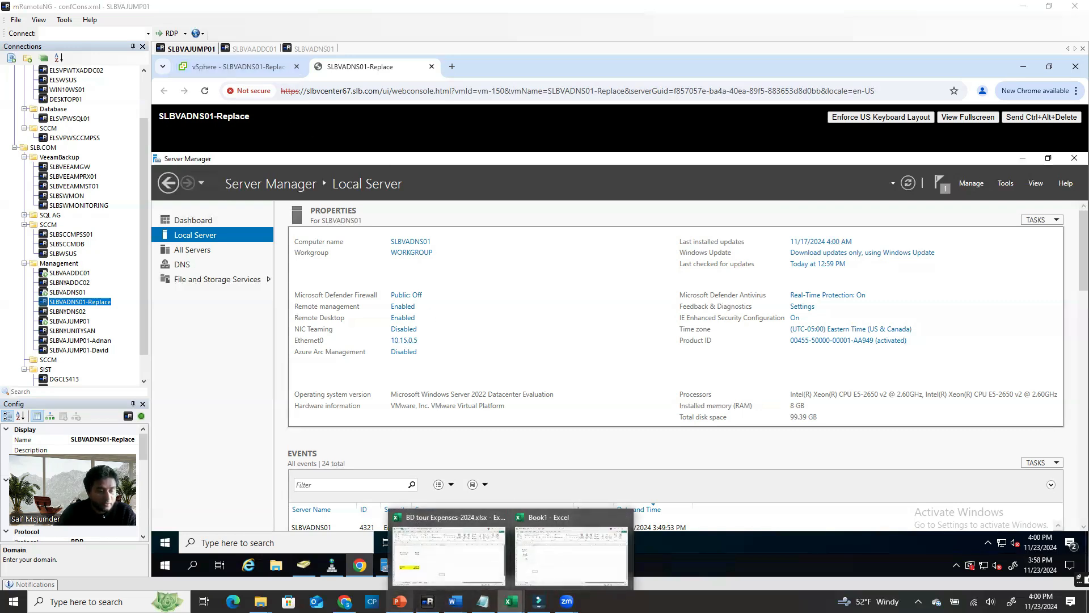
{"action": "left_click", "coordinate": [400, 600]}
{"action": "left_click", "coordinate": [355, 498]}
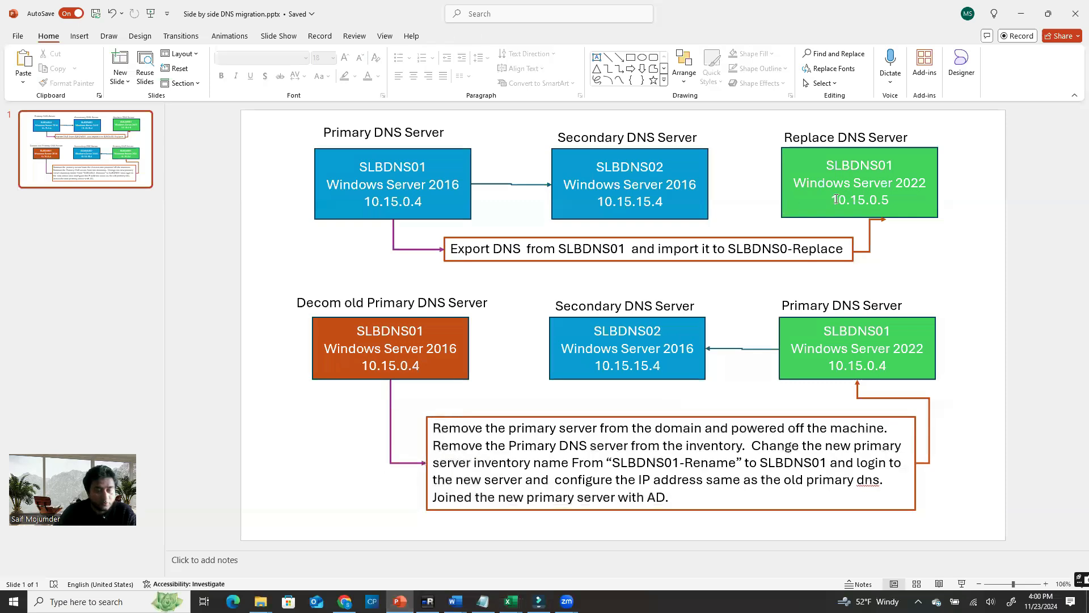
Compare the 10.15.0.4 addresses of the old and new primary DNS servers on the slide
{"action": "left_click", "coordinate": [877, 196]}
{"action": "left_click", "coordinate": [851, 342]}
{"action": "left_click", "coordinate": [848, 365]}
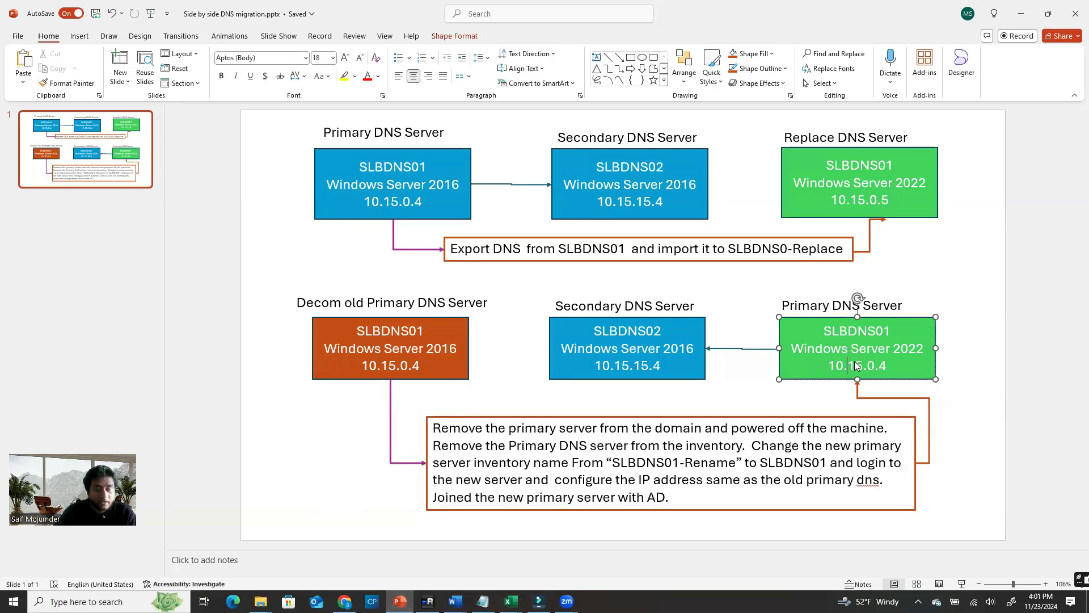
{"action": "left_click", "coordinate": [434, 335]}
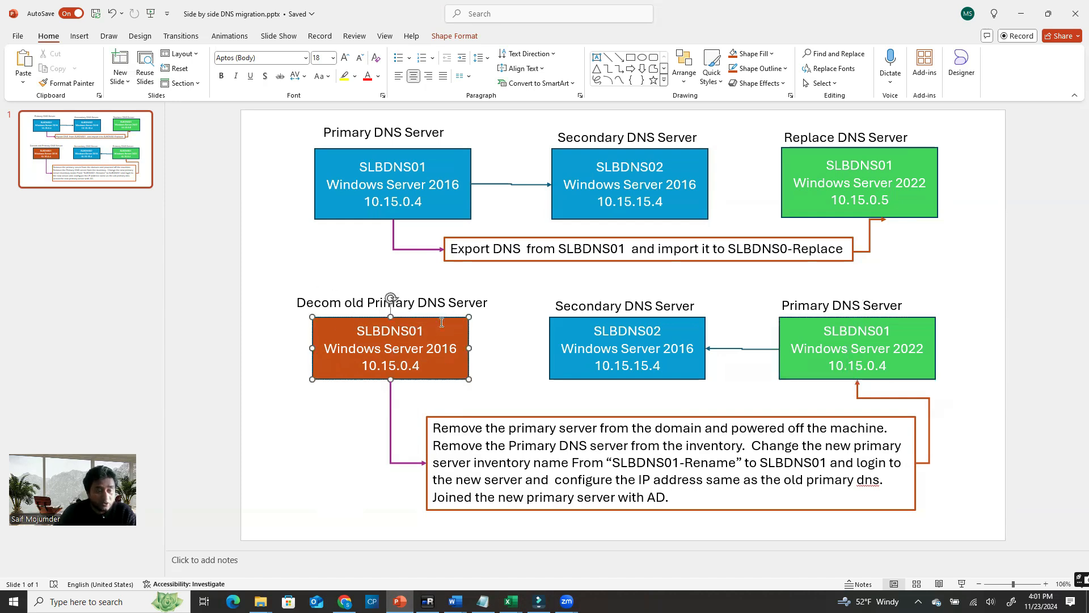
{"action": "double_click", "coordinate": [378, 369]}
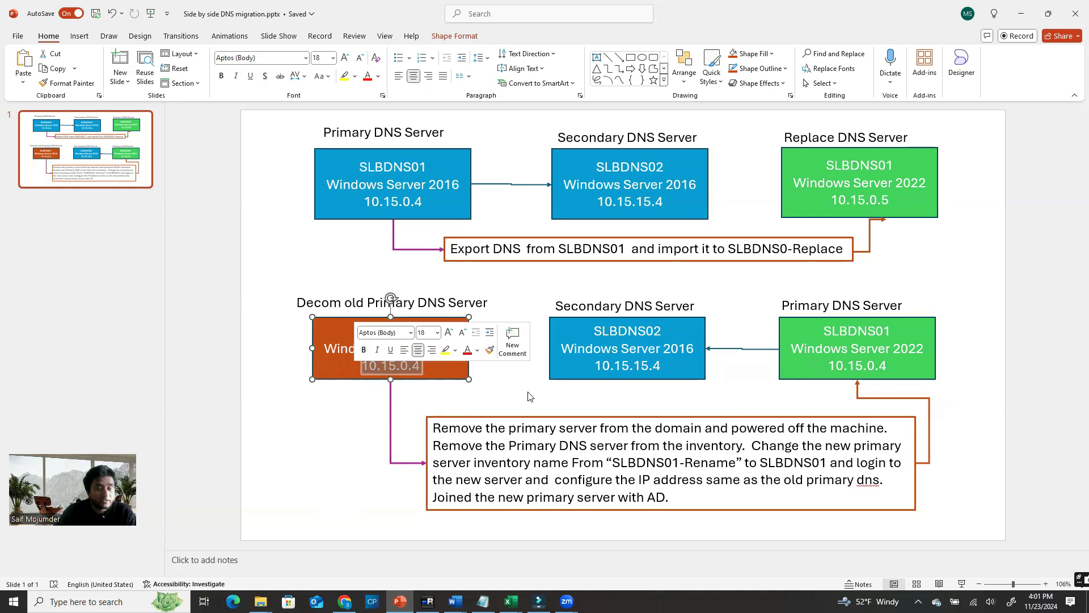
{"action": "left_click", "coordinate": [754, 393]}
{"action": "left_click", "coordinate": [834, 365]}
{"action": "left_click_drag", "start_coordinate": [827, 364], "coordinate": [897, 363]}
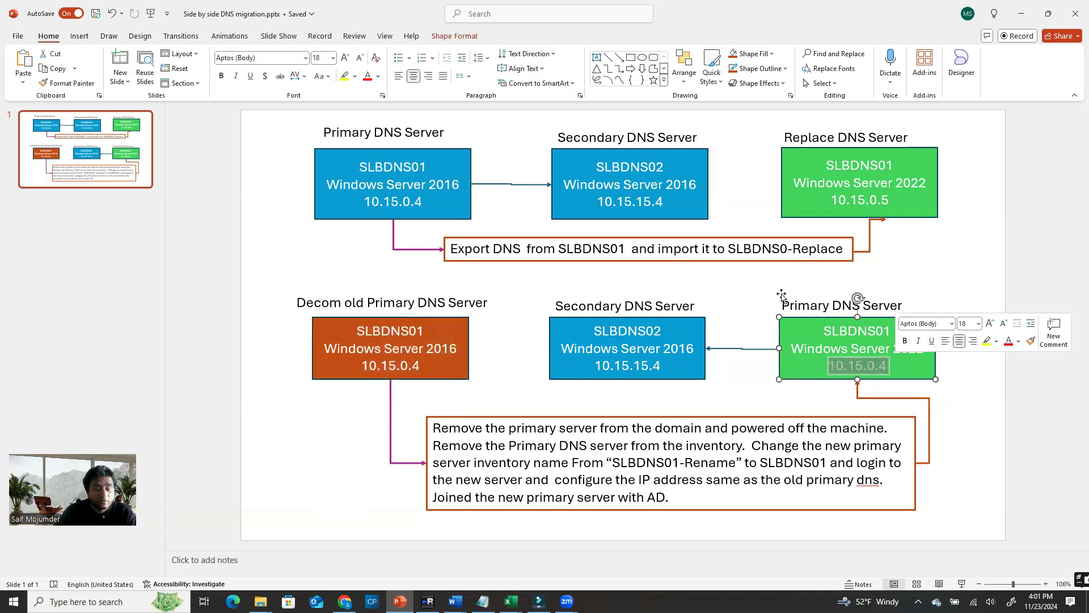
{"action": "left_click", "coordinate": [914, 273]}
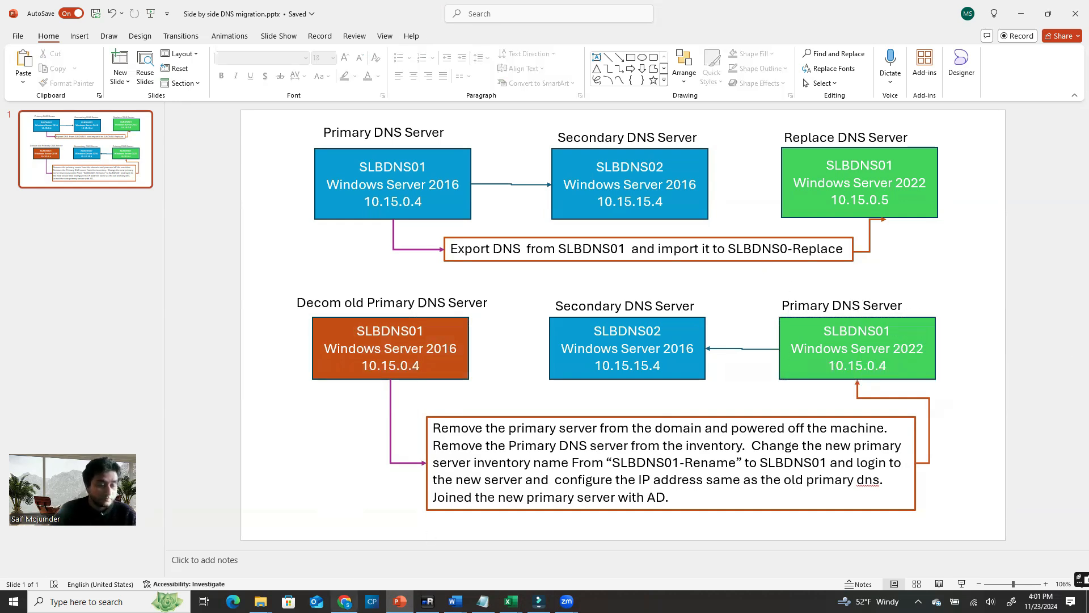
Return to the mRemoteNG session showing SLBVADNS01 at 10.15.0.5
{"action": "left_click", "coordinate": [344, 602]}
{"action": "left_click", "coordinate": [344, 602]}
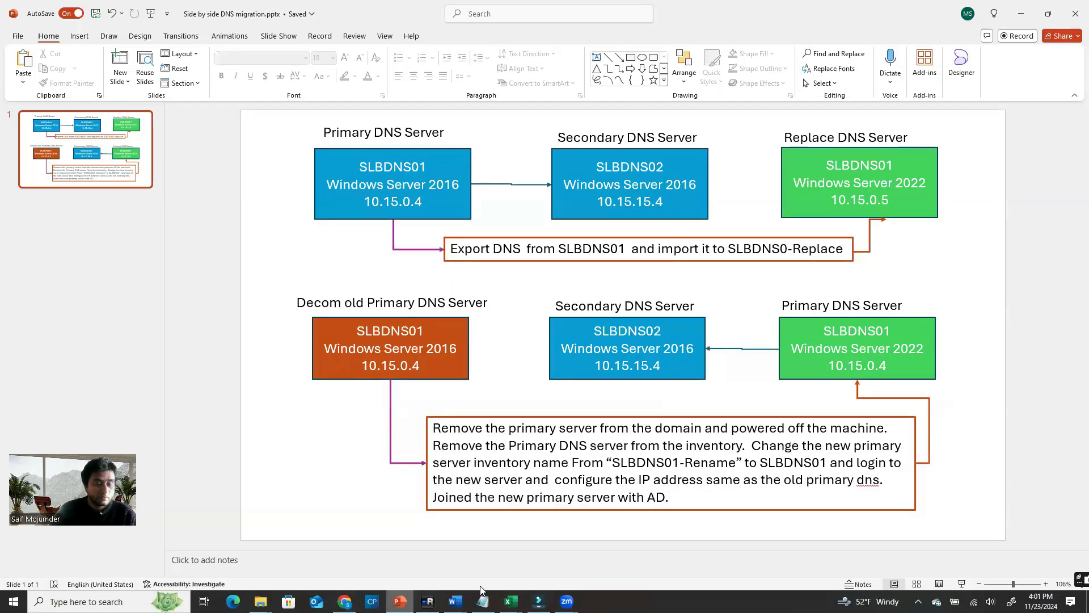
{"action": "left_click", "coordinate": [428, 601]}
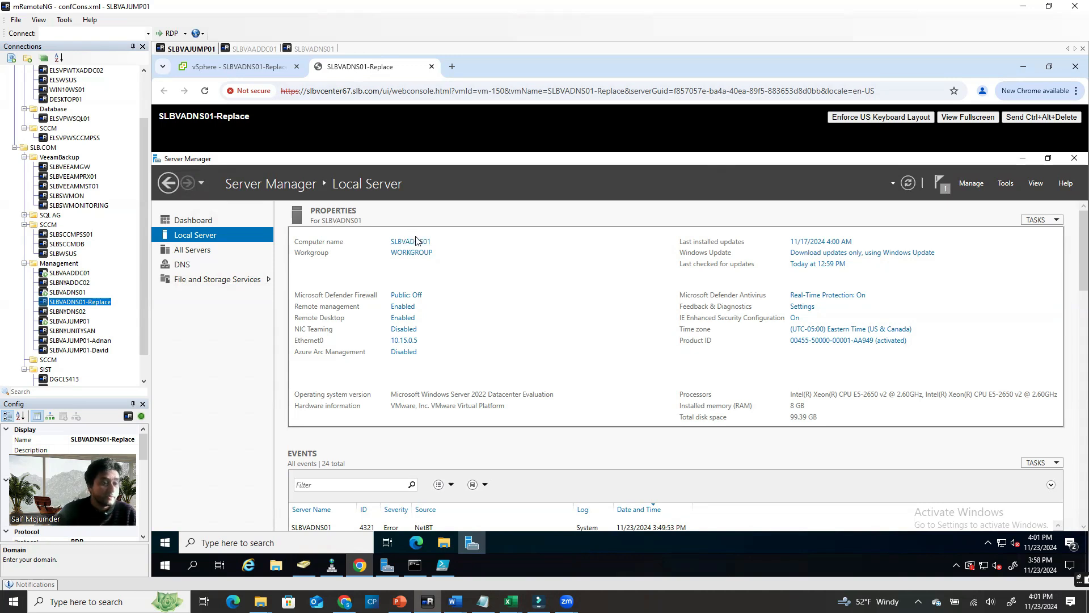
Compare the vSphere summary of SLBVADNS01-Replace with its web console
{"action": "left_click", "coordinate": [261, 67]}
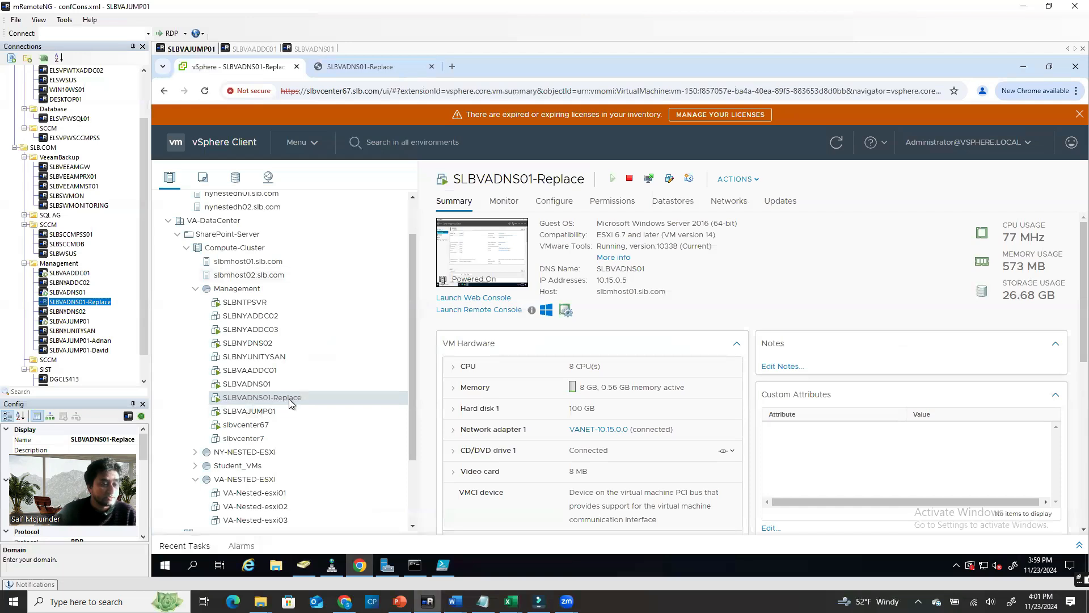
{"action": "left_click", "coordinate": [396, 68]}
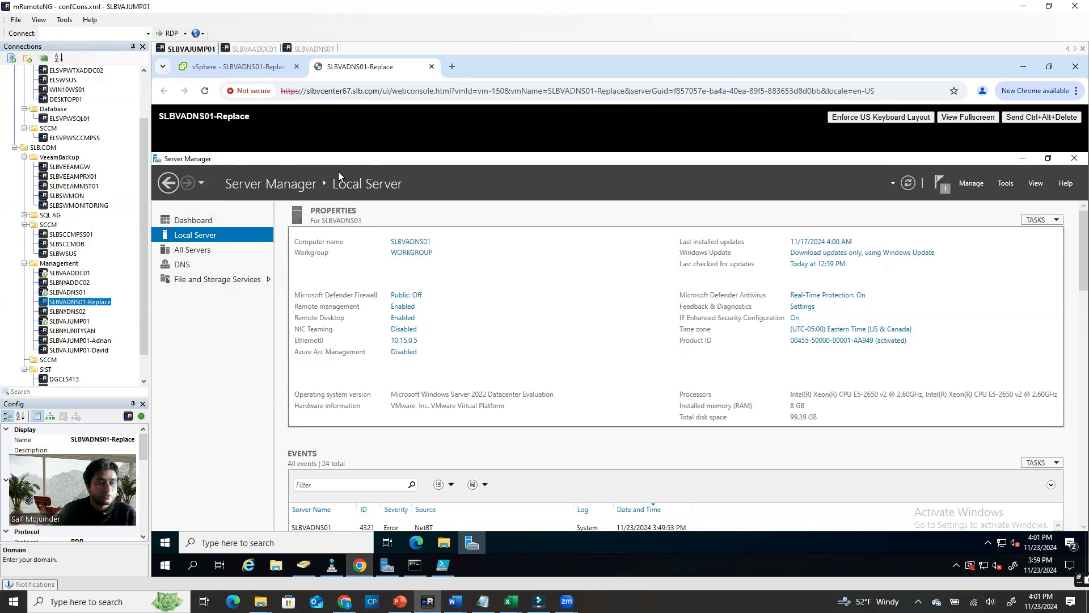
{"action": "left_click", "coordinate": [240, 66]}
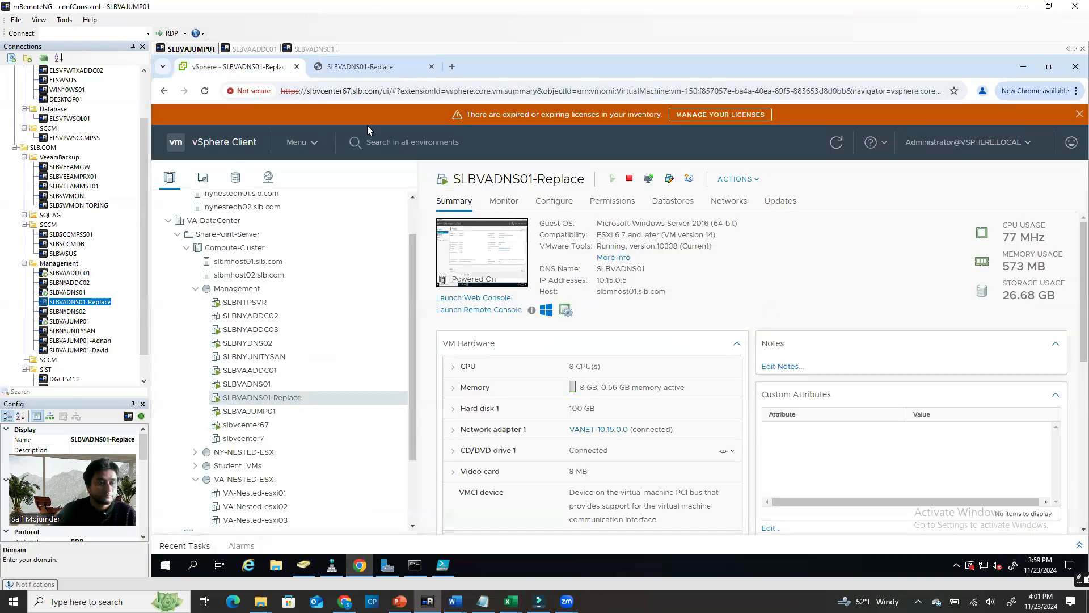
{"action": "left_click", "coordinate": [360, 67]}
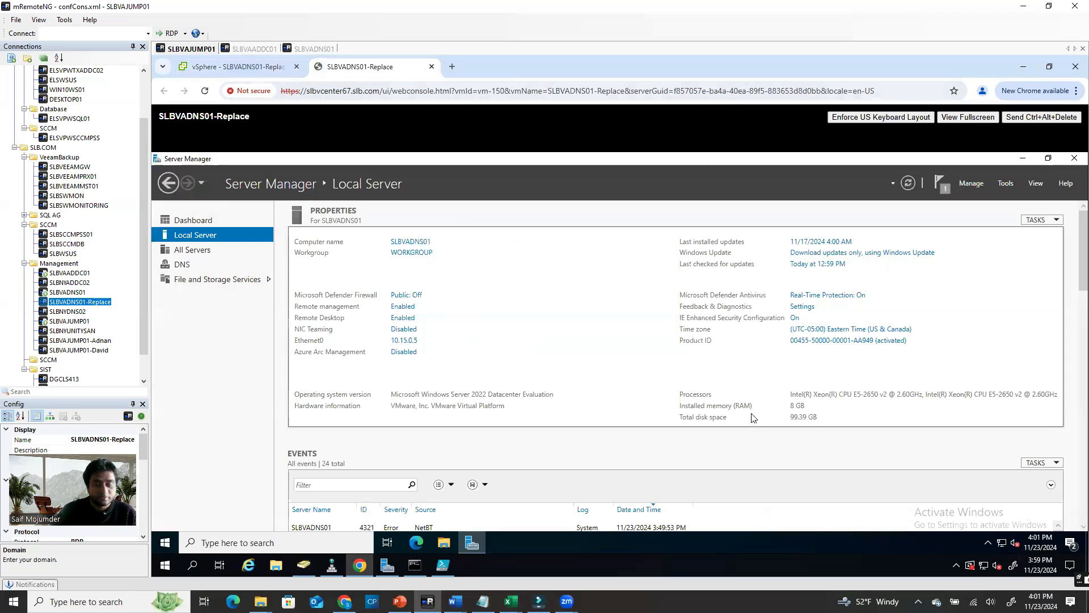
Review All Servers and the Dashboard in Server Manager, then minimize the browser
{"action": "left_click", "coordinate": [192, 249]}
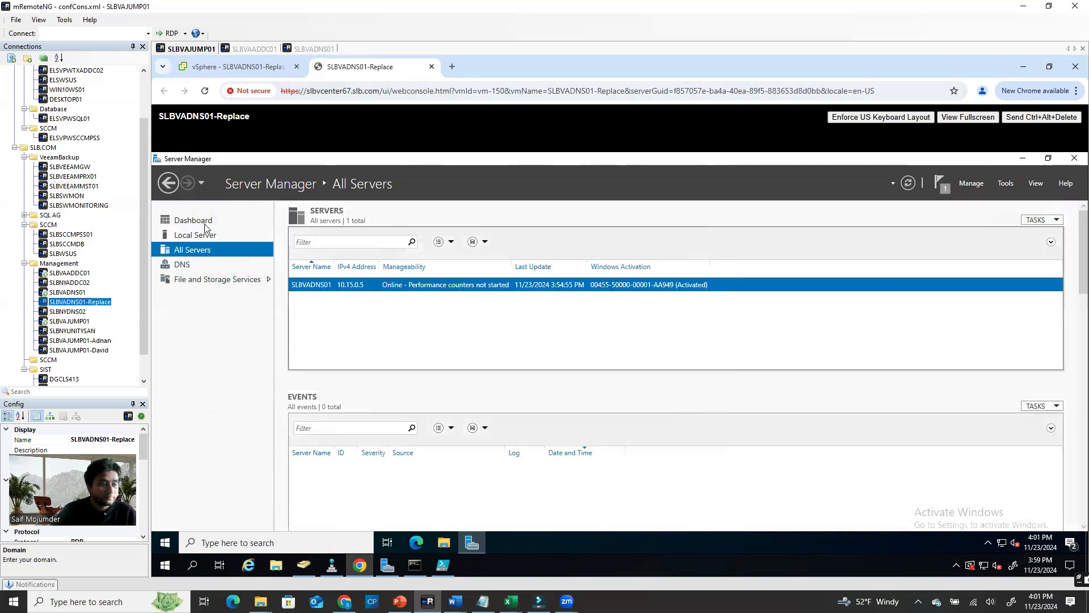
{"action": "left_click", "coordinate": [205, 224]}
{"action": "left_click", "coordinate": [257, 70]}
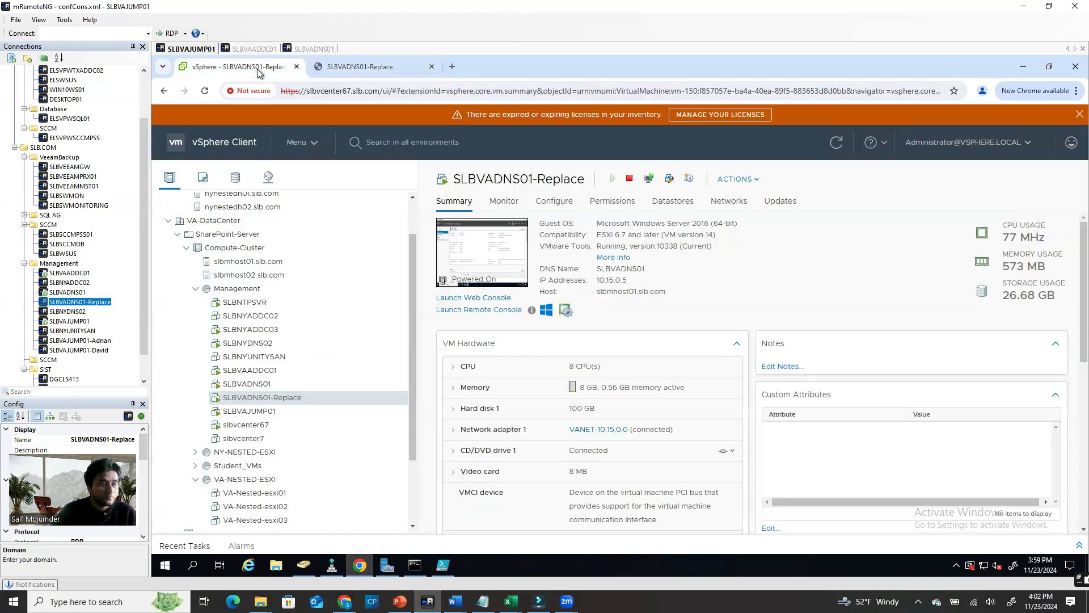
{"action": "left_click", "coordinate": [1023, 67]}
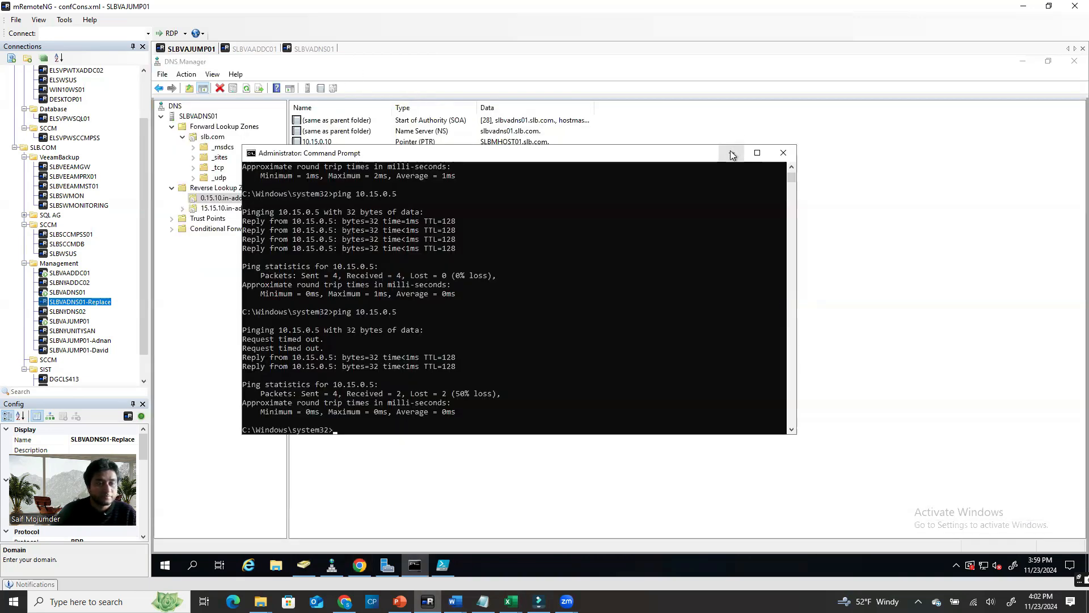
Close the ping and zone-export Command Prompts and the dns folder window on SLBVADNS01
{"action": "left_click", "coordinate": [782, 154]}
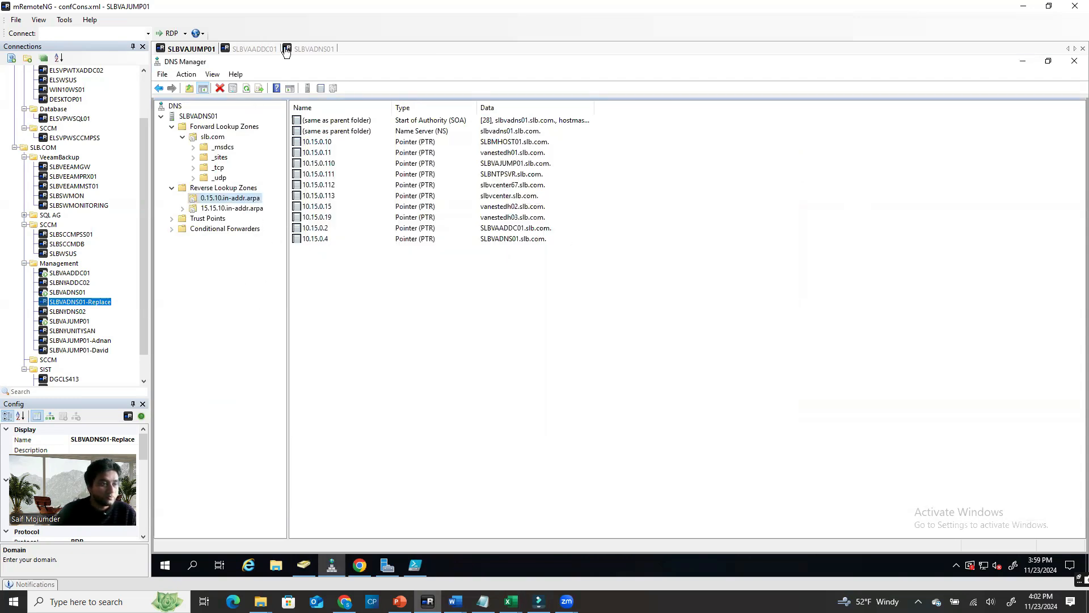
{"action": "left_click", "coordinate": [323, 50]}
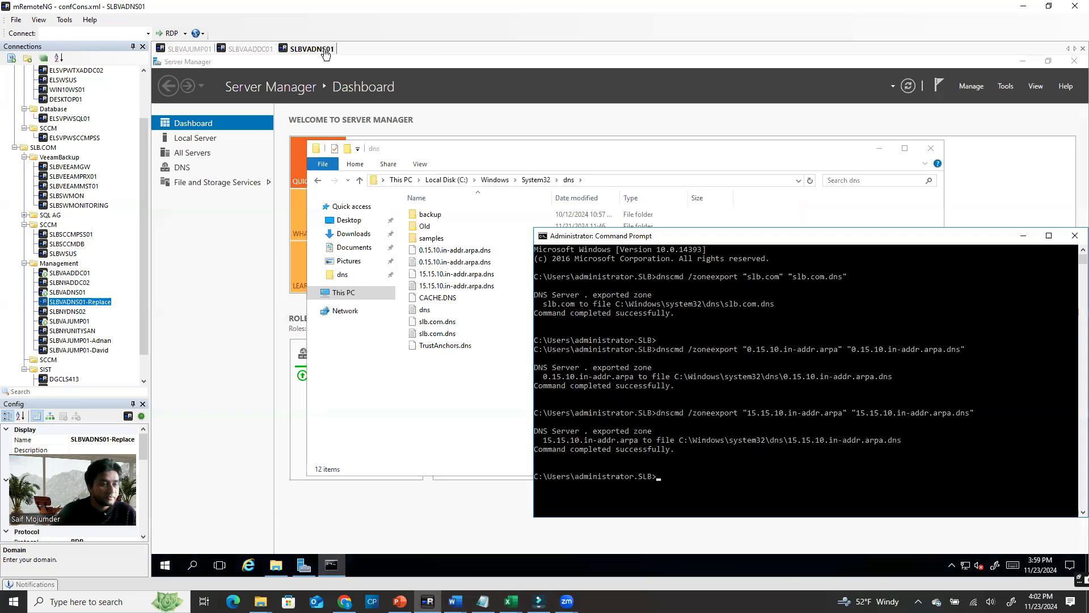
{"action": "left_click", "coordinate": [1074, 235]}
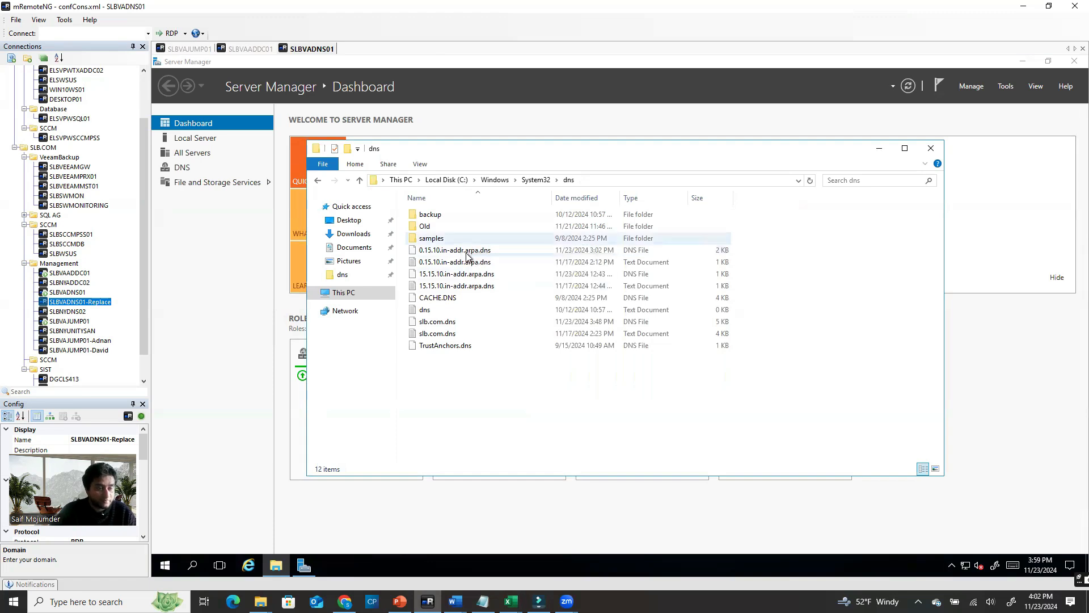
{"action": "left_click", "coordinate": [931, 148]}
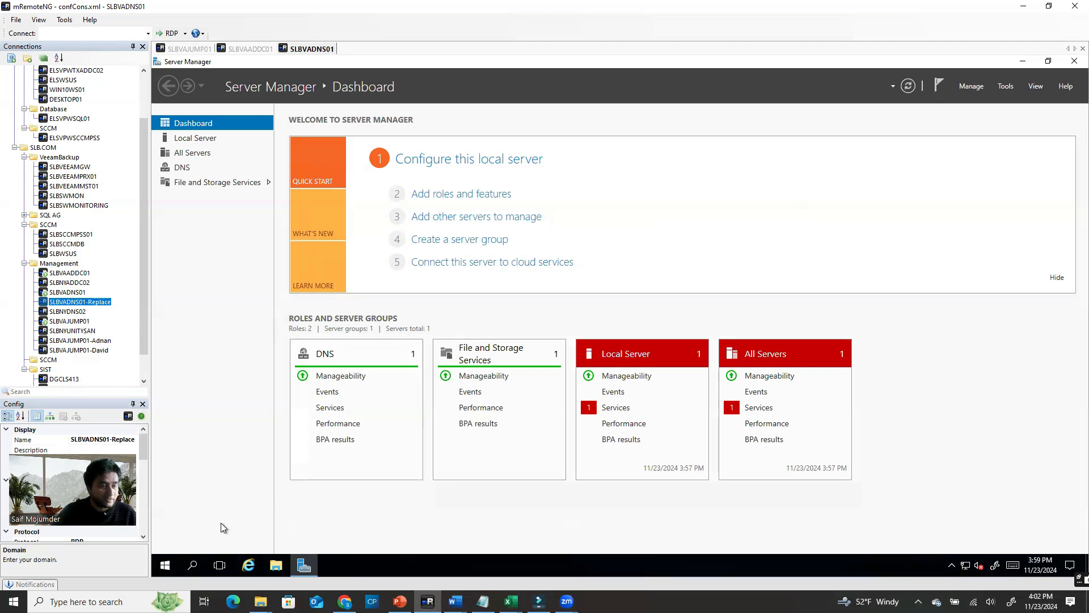
{"action": "left_click", "coordinate": [278, 567]}
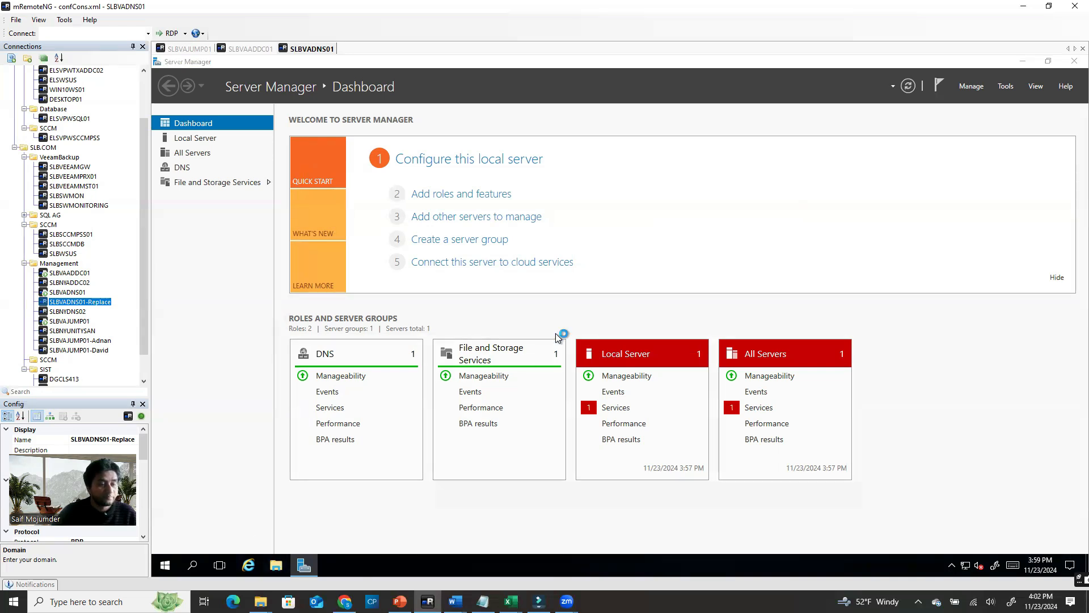
Browse File Explorer through C:\Windows\System32 to the dns folder
{"action": "left_click", "coordinate": [1022, 62]}
{"action": "left_click_drag", "start_coordinate": [710, 158], "coordinate": [636, 122]}
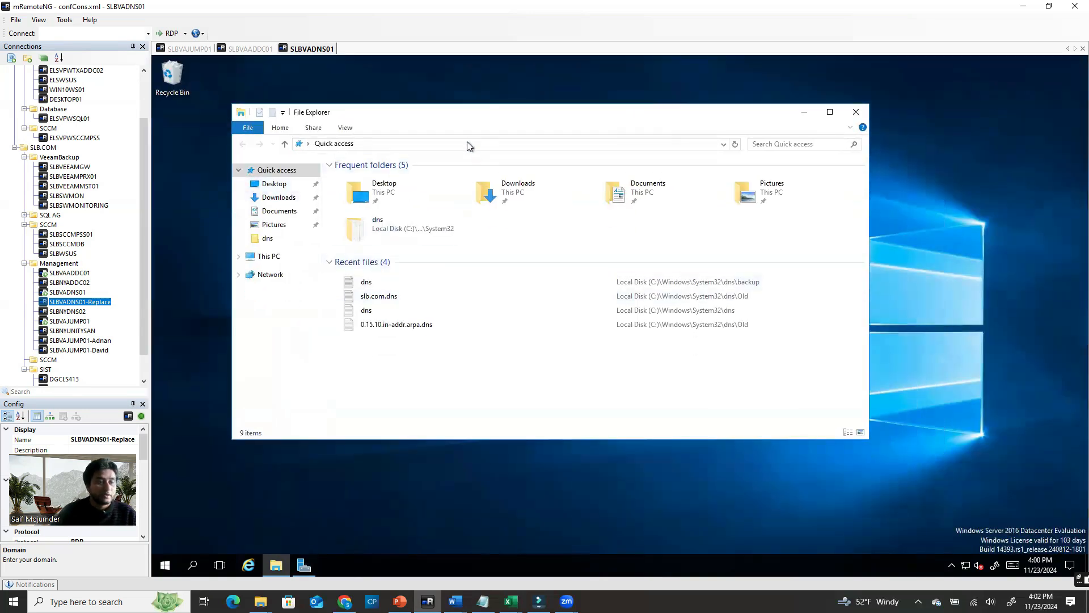
{"action": "left_click", "coordinate": [270, 257]}
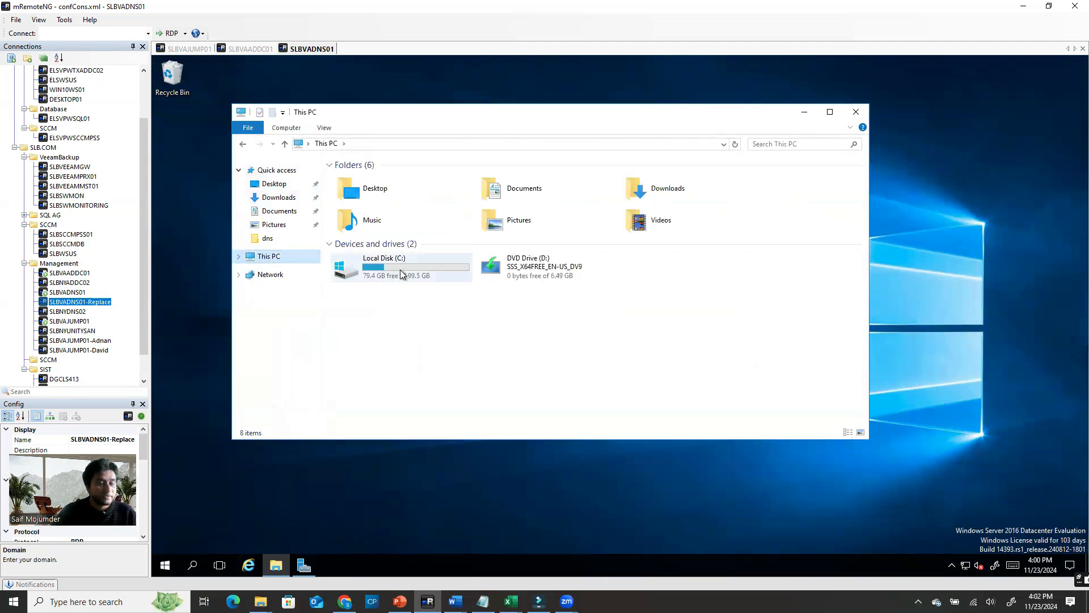
{"action": "double_click", "coordinate": [401, 274]}
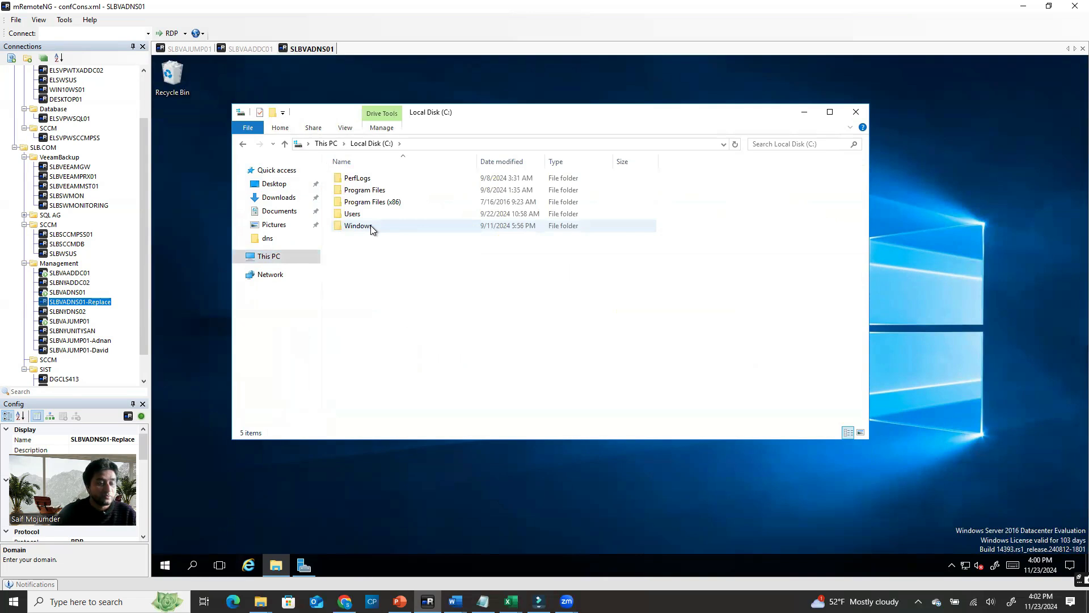
{"action": "double_click", "coordinate": [372, 226]}
{"action": "left_click", "coordinate": [366, 323]}
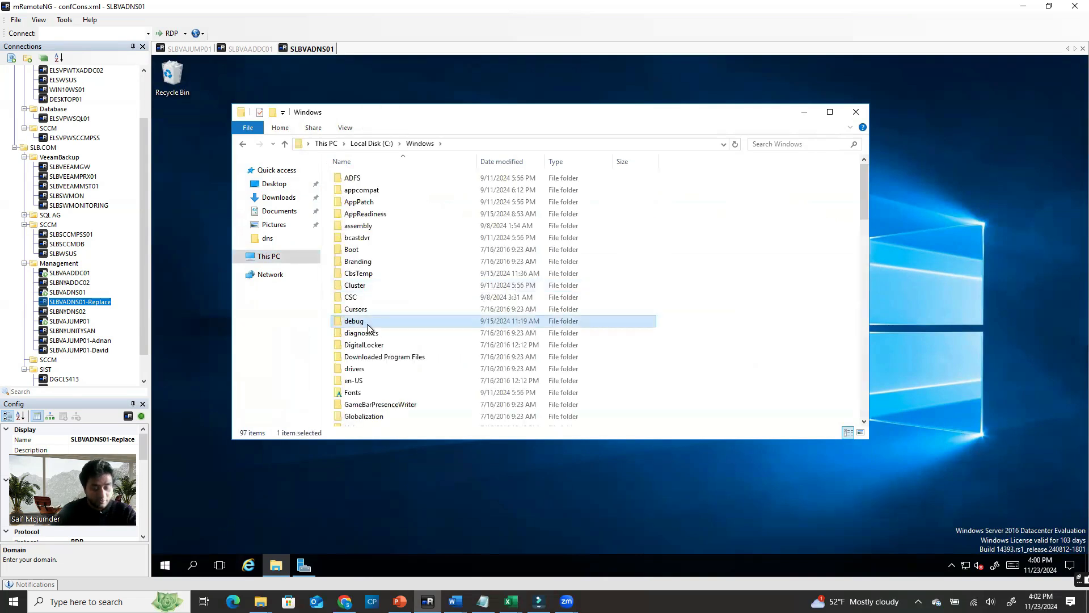
{"action": "scroll", "coordinate": [374, 326], "scroll_direction": "down", "scroll_amount": 15}
{"action": "double_click", "coordinate": [370, 318]}
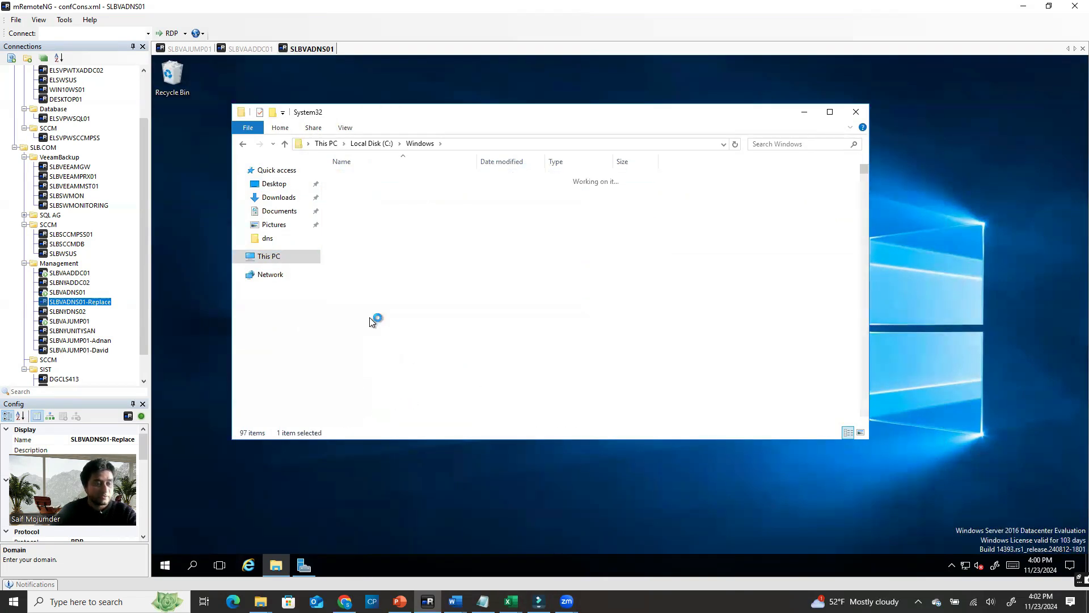
{"action": "left_click", "coordinate": [358, 323]}
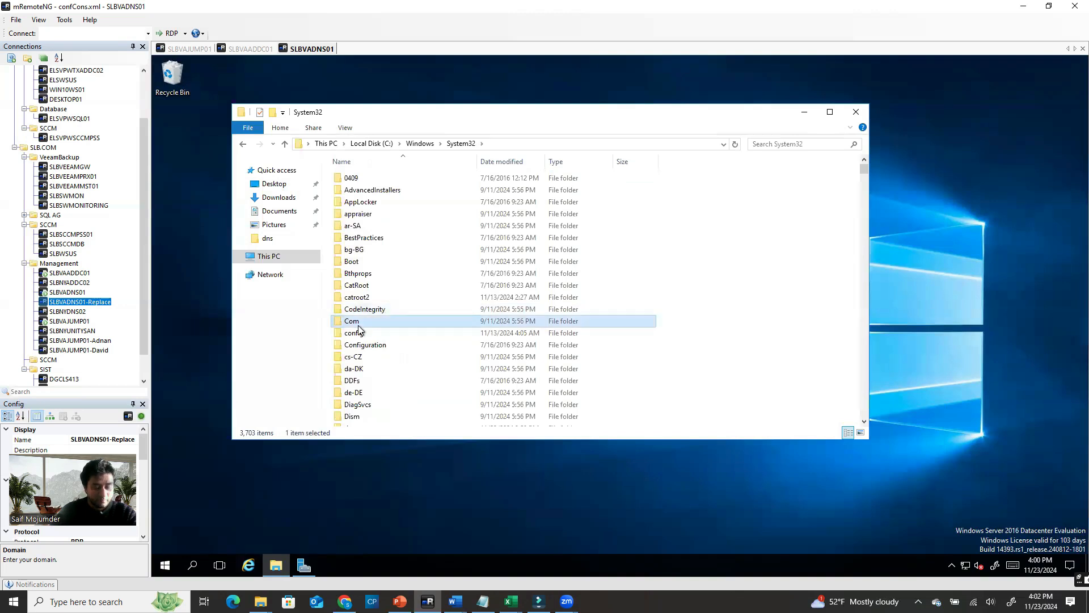
{"action": "key", "text": "d"}
{"action": "key", "text": "d"}
{"action": "key", "text": "d"}
{"action": "key", "text": "d"}
{"action": "key", "text": "d"}
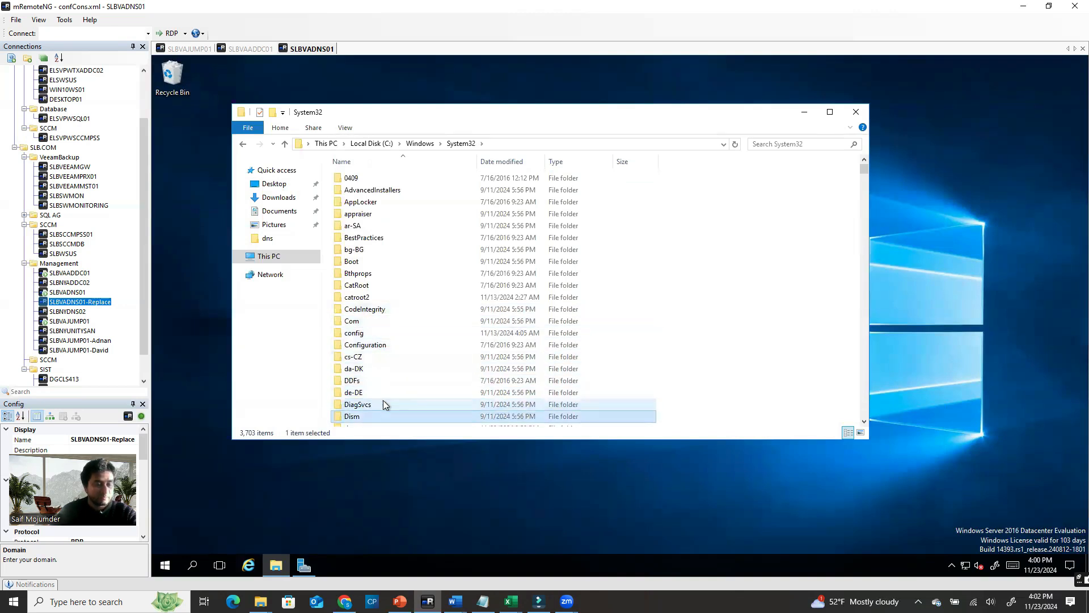
{"action": "key", "text": "d"}
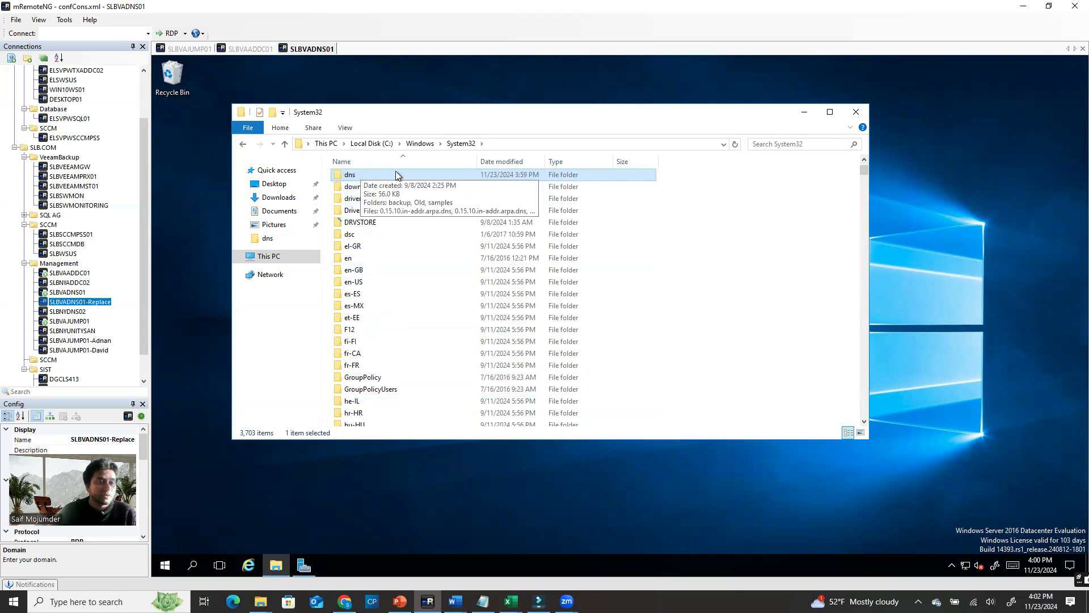
{"action": "double_click", "coordinate": [356, 177]}
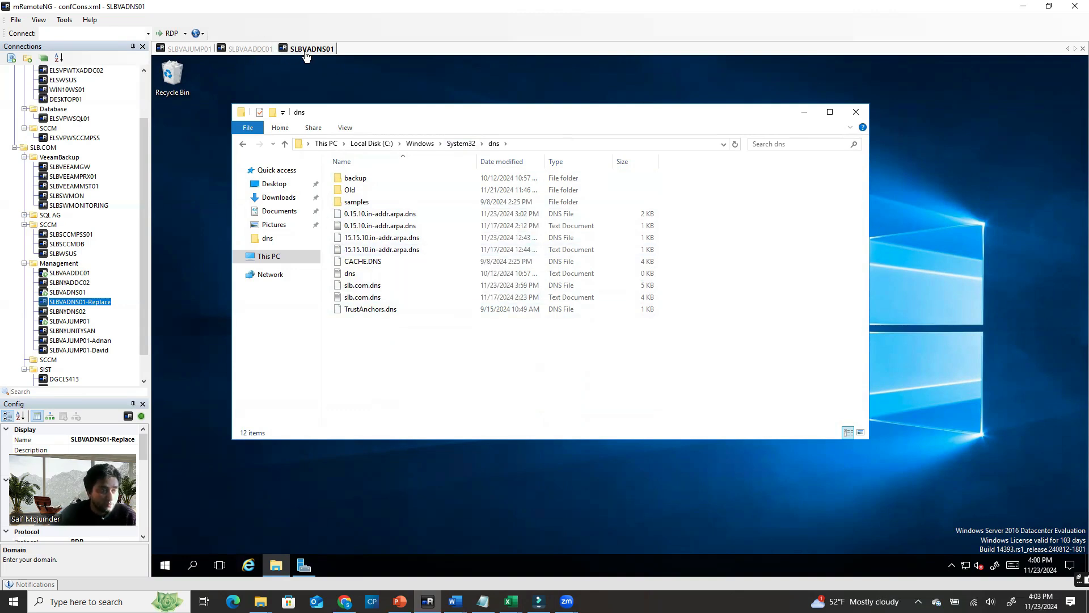
Review records of slb.com and the 0.15.10 and 15.15.10 reverse zones in DNS Manager
{"action": "left_click", "coordinate": [201, 51]}
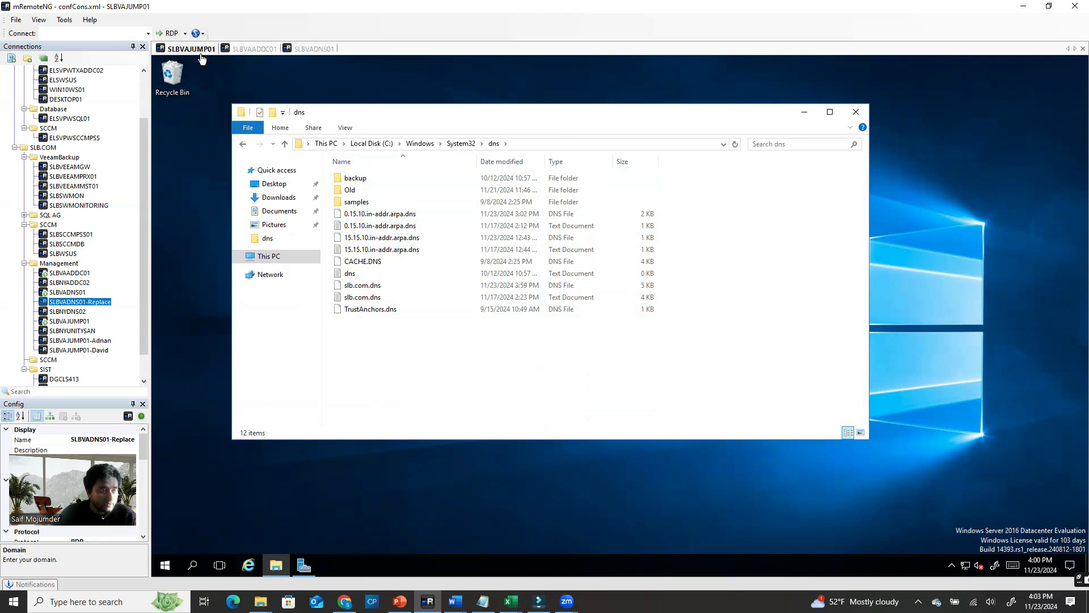
{"action": "left_click", "coordinate": [329, 564]}
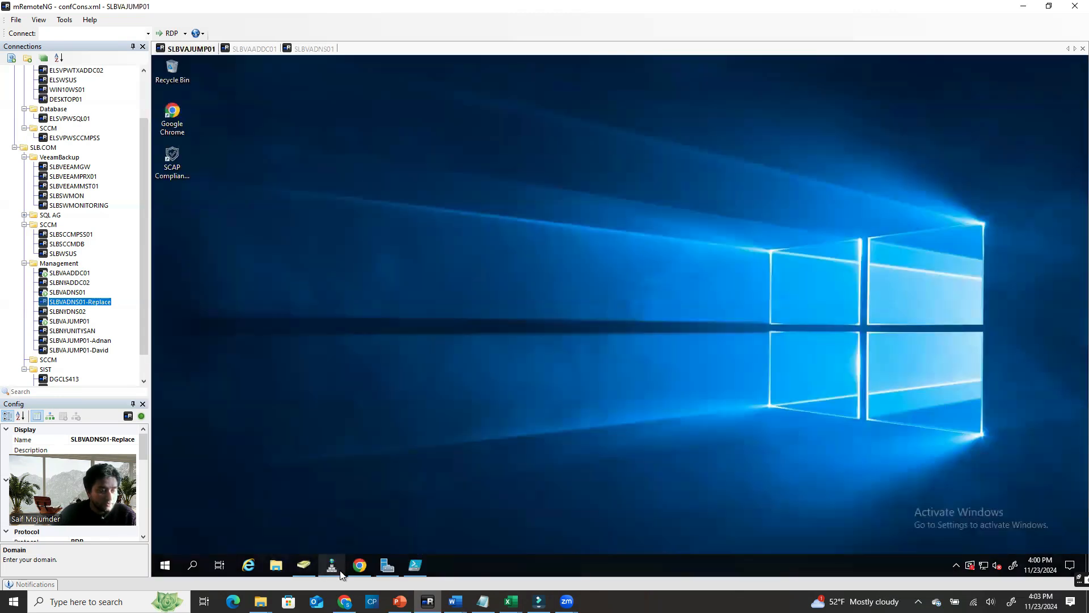
{"action": "left_click", "coordinate": [329, 556]}
{"action": "left_click", "coordinate": [182, 136]}
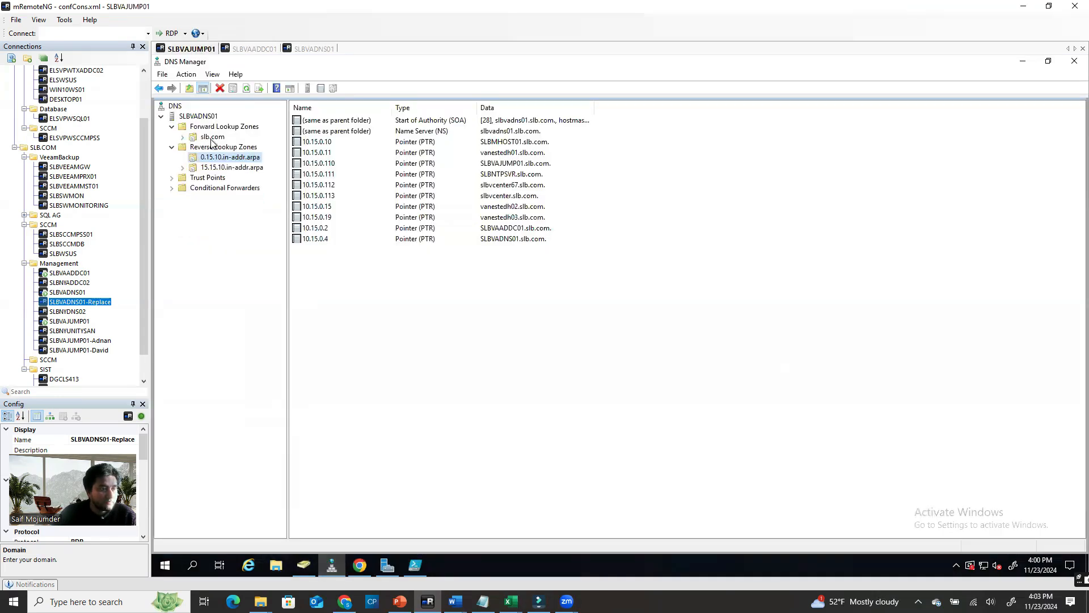
{"action": "left_click", "coordinate": [221, 137]}
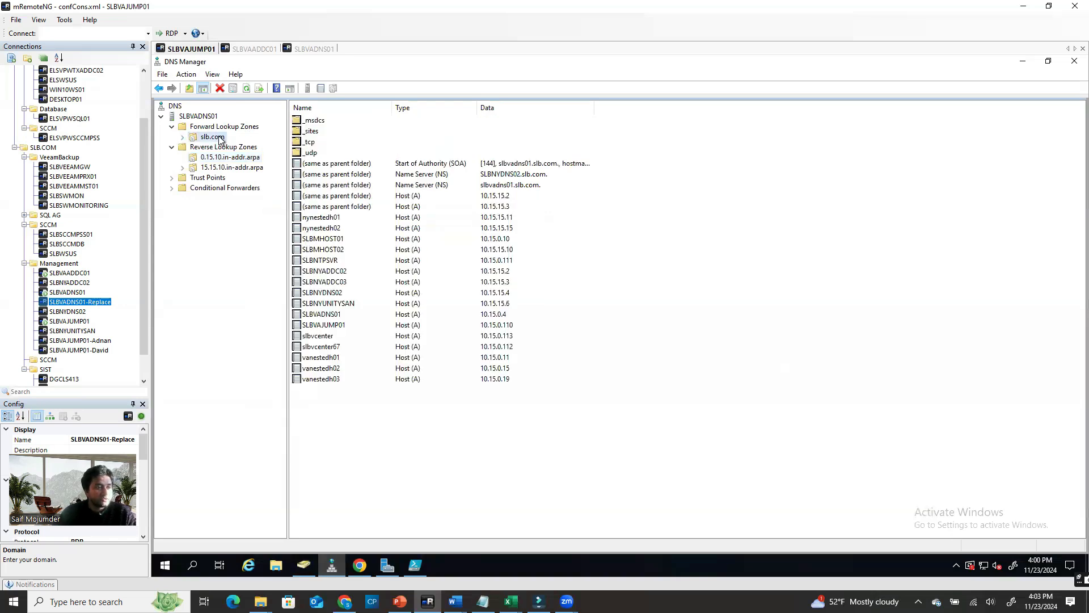
{"action": "left_click", "coordinate": [227, 167]}
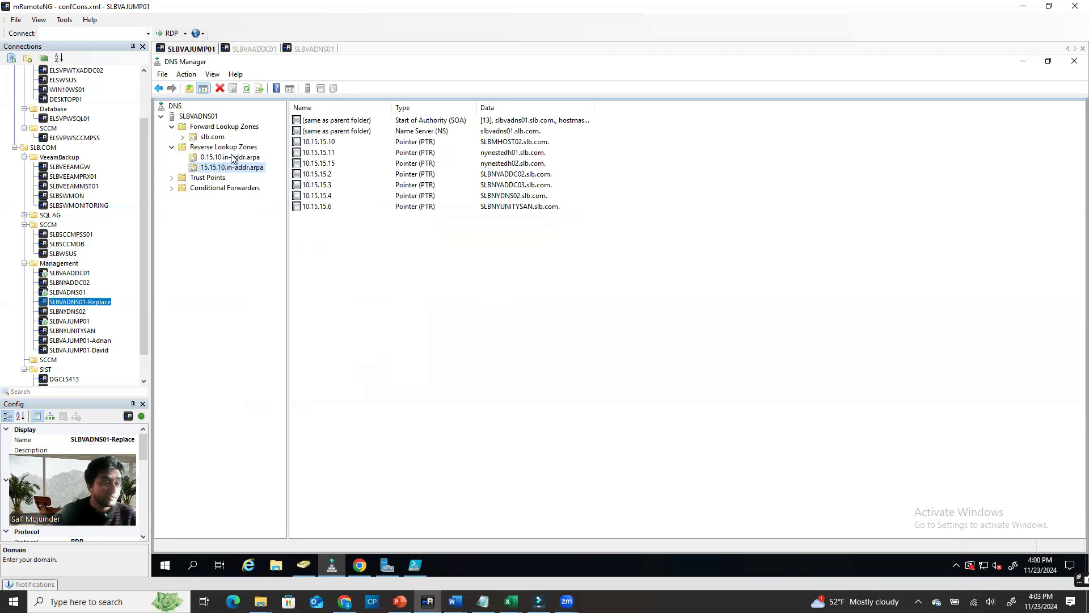
{"action": "left_click", "coordinate": [234, 161]}
{"action": "left_click", "coordinate": [235, 170]}
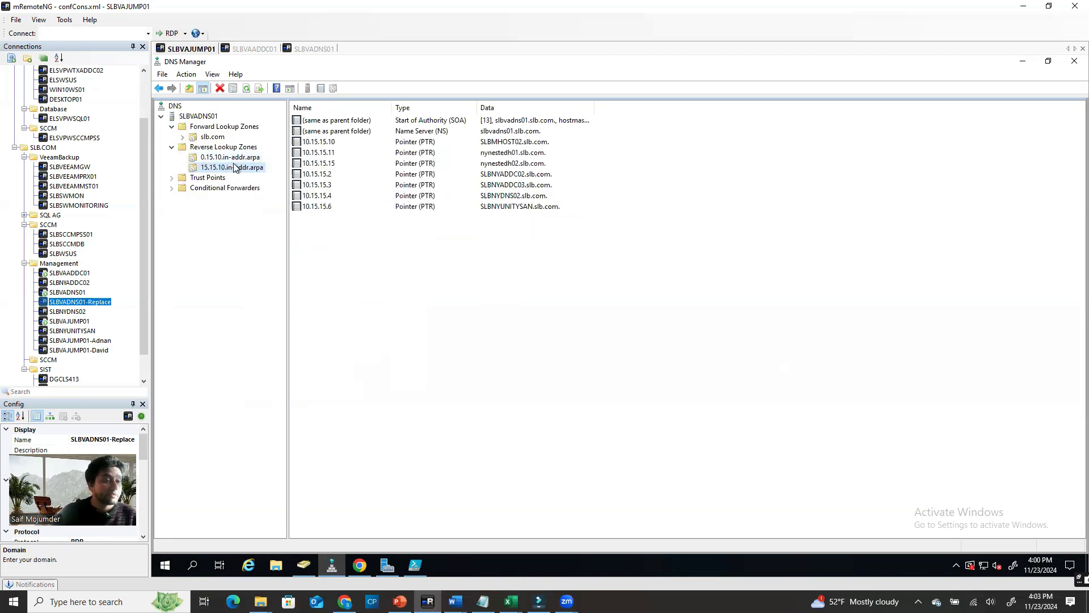
{"action": "left_click", "coordinate": [233, 158]}
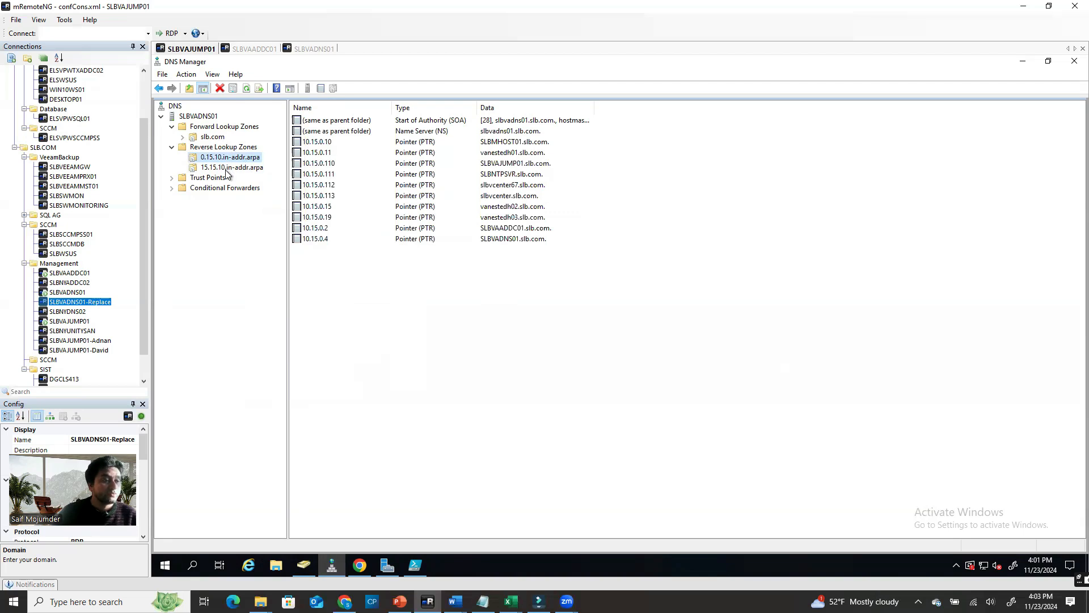
{"action": "left_click", "coordinate": [227, 168]}
{"action": "left_click", "coordinate": [228, 161]}
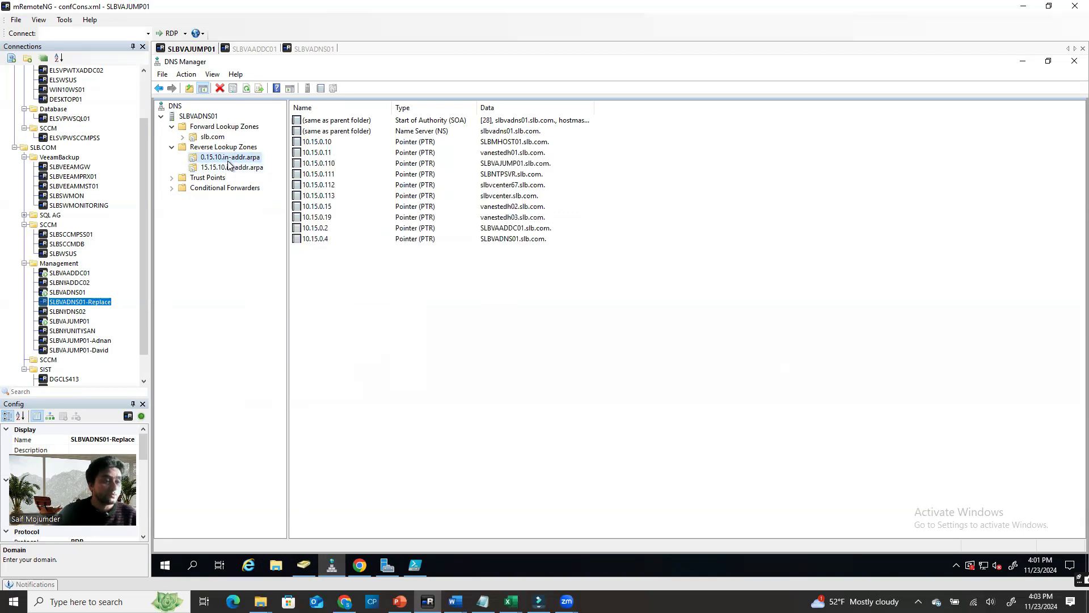
{"action": "left_click", "coordinate": [231, 168]}
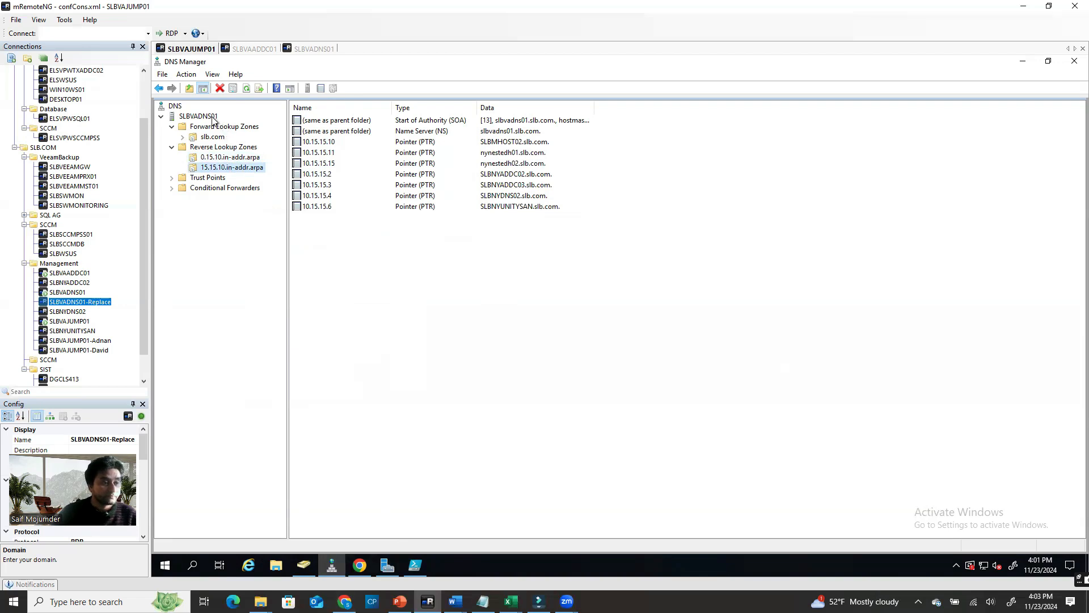
Bring up the Notepad dnscmd list and select the slb.com zoneexport line
{"action": "left_click", "coordinate": [482, 601]}
{"action": "left_click", "coordinate": [170, 166]}
{"action": "left_click_drag", "start_coordinate": [140, 111], "coordinate": [501, 105]}
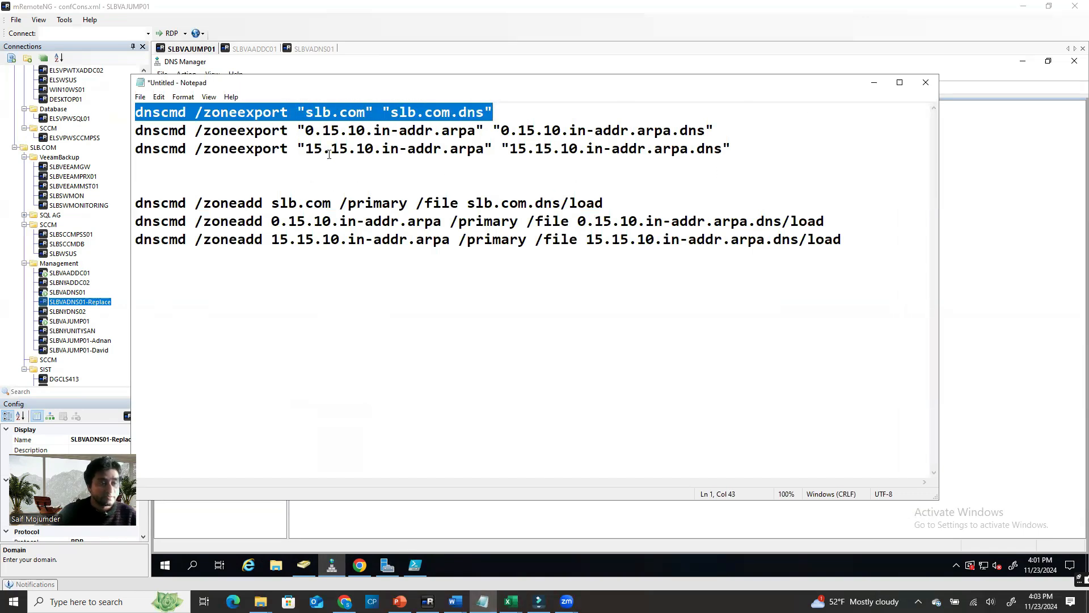
Select the three zoneexport commands for slb.com and both reverse zones, then minimize Notepad
{"action": "left_click", "coordinate": [519, 108]}
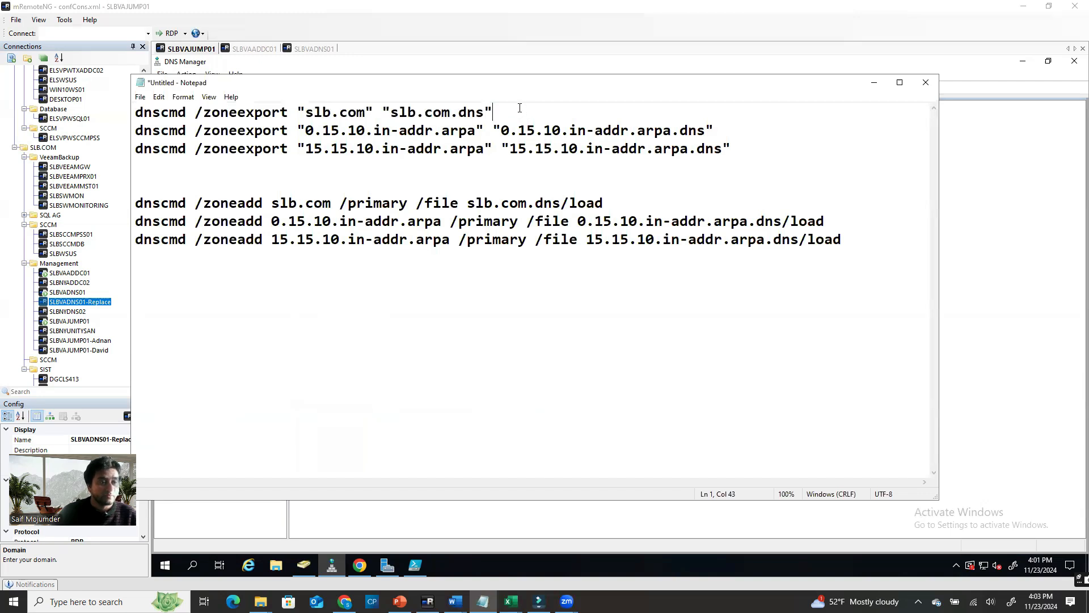
{"action": "left_click_drag", "start_coordinate": [394, 108], "coordinate": [127, 111]}
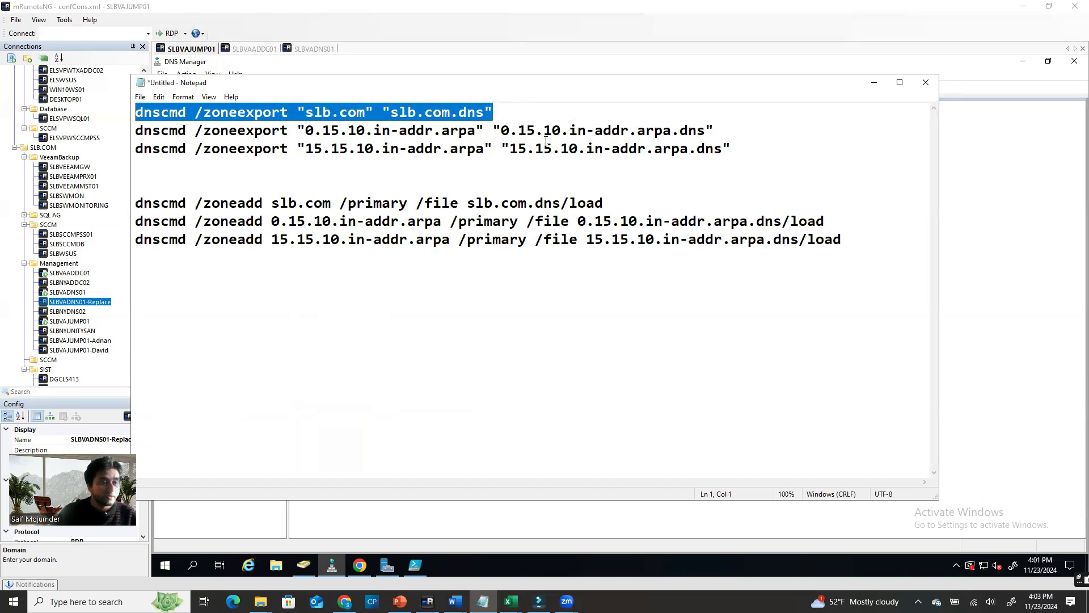
{"action": "left_click_drag", "start_coordinate": [760, 143], "coordinate": [126, 135]}
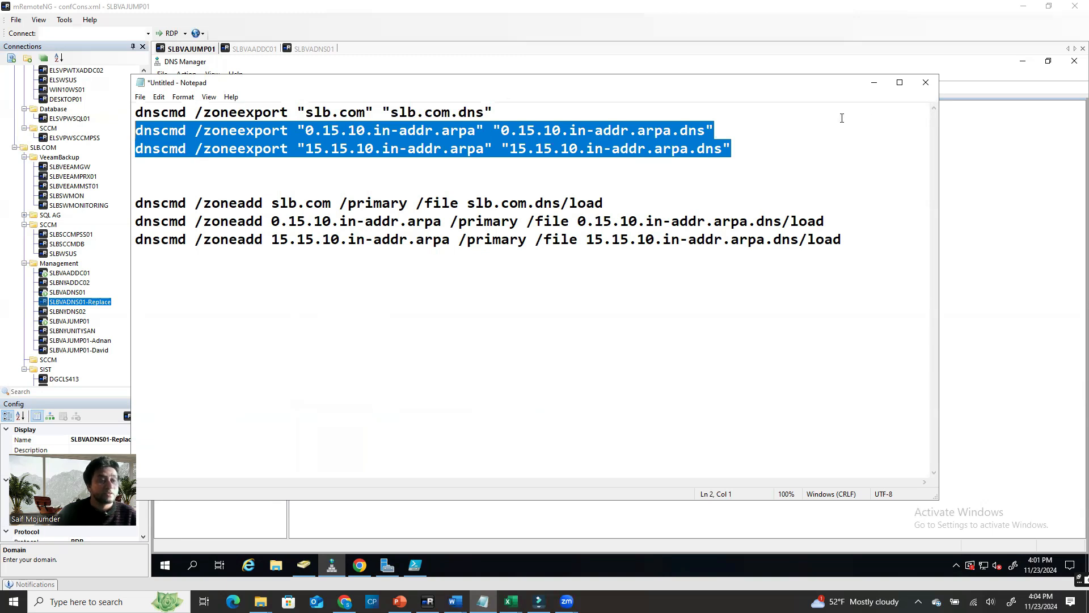
{"action": "left_click_drag", "start_coordinate": [739, 149], "coordinate": [51, 138]}
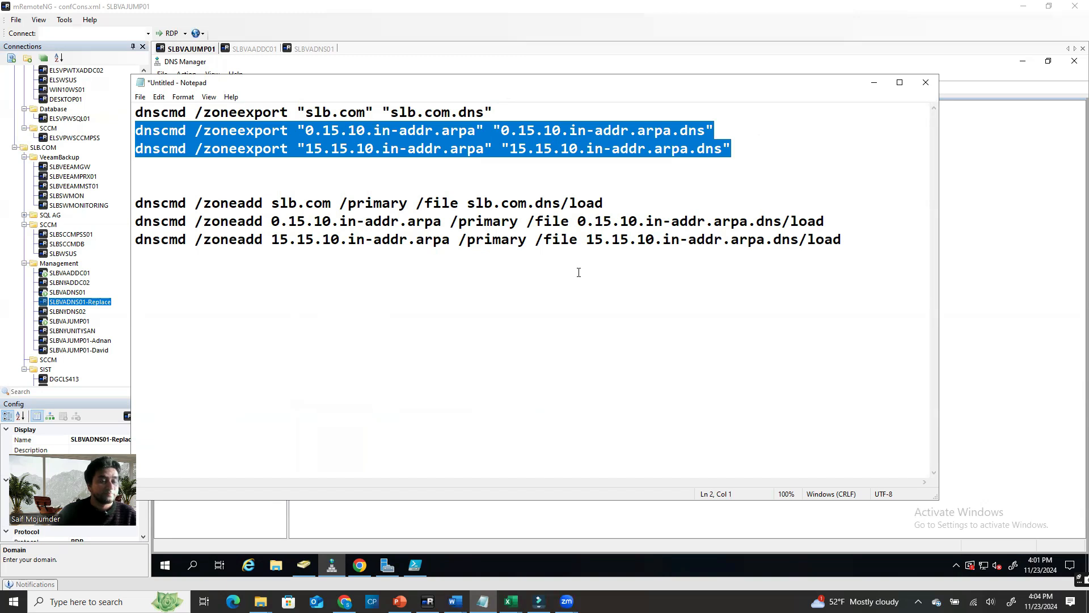
{"action": "left_click", "coordinate": [614, 193]}
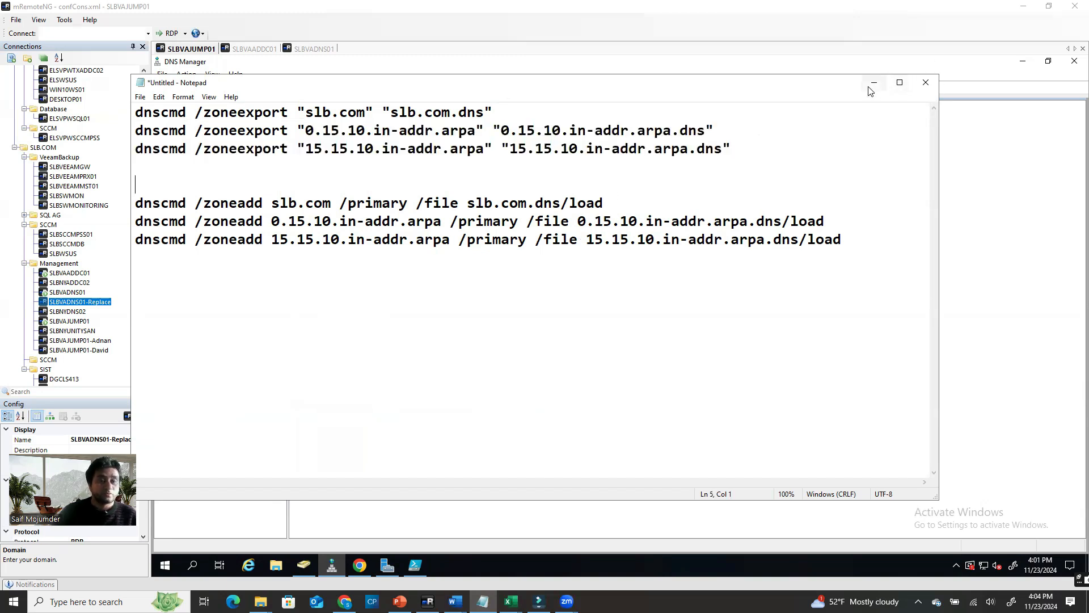
{"action": "left_click_drag", "start_coordinate": [761, 149], "coordinate": [139, 113]}
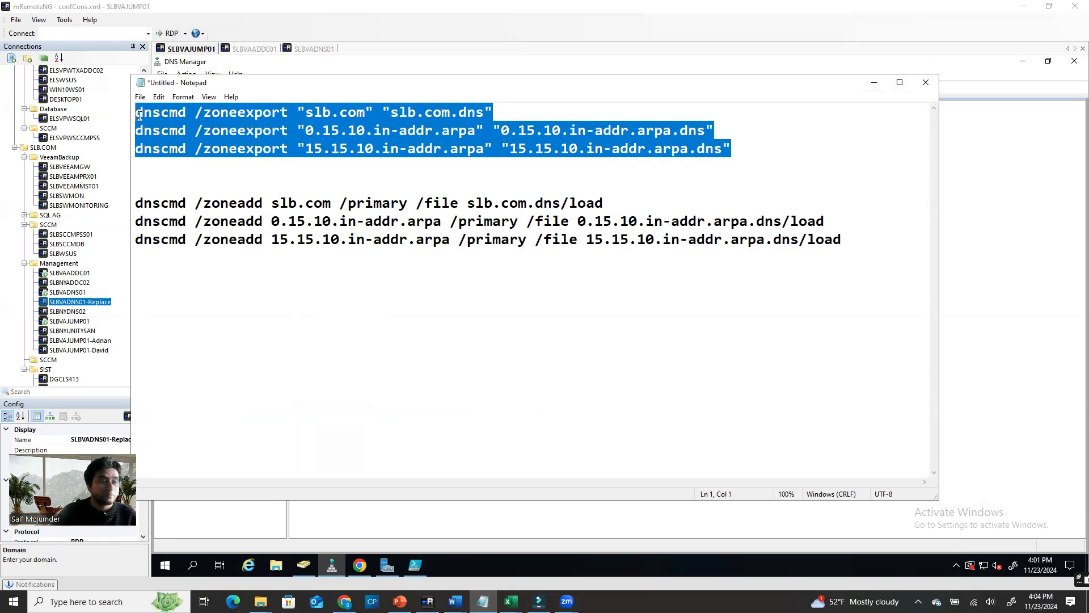
{"action": "left_click", "coordinate": [873, 82]}
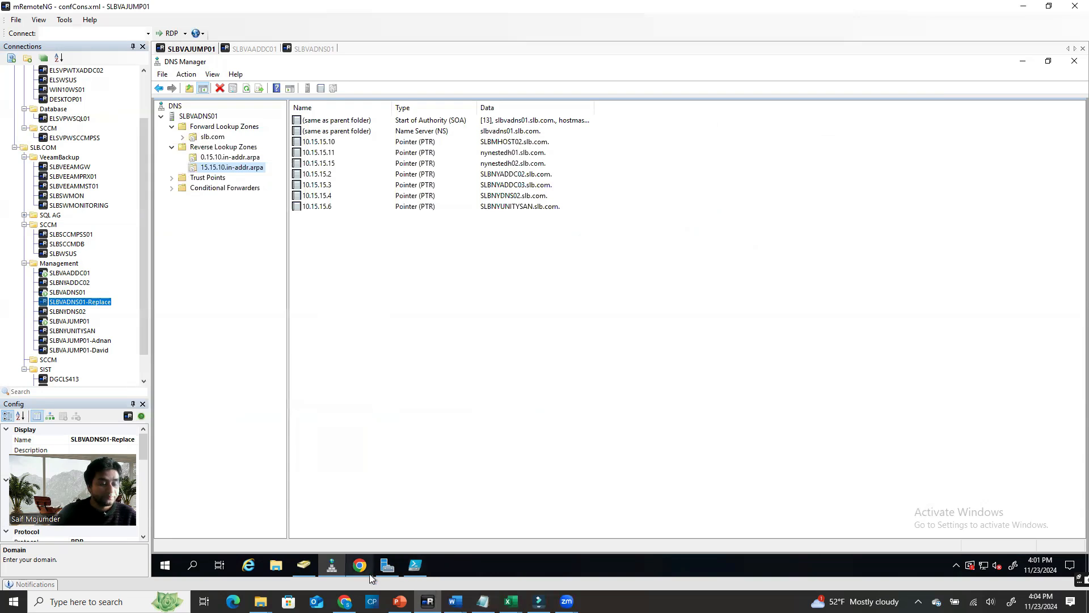
In the replacement server's dns folder, create then delete a test folder 'bvbvc'
{"action": "left_click", "coordinate": [312, 50]}
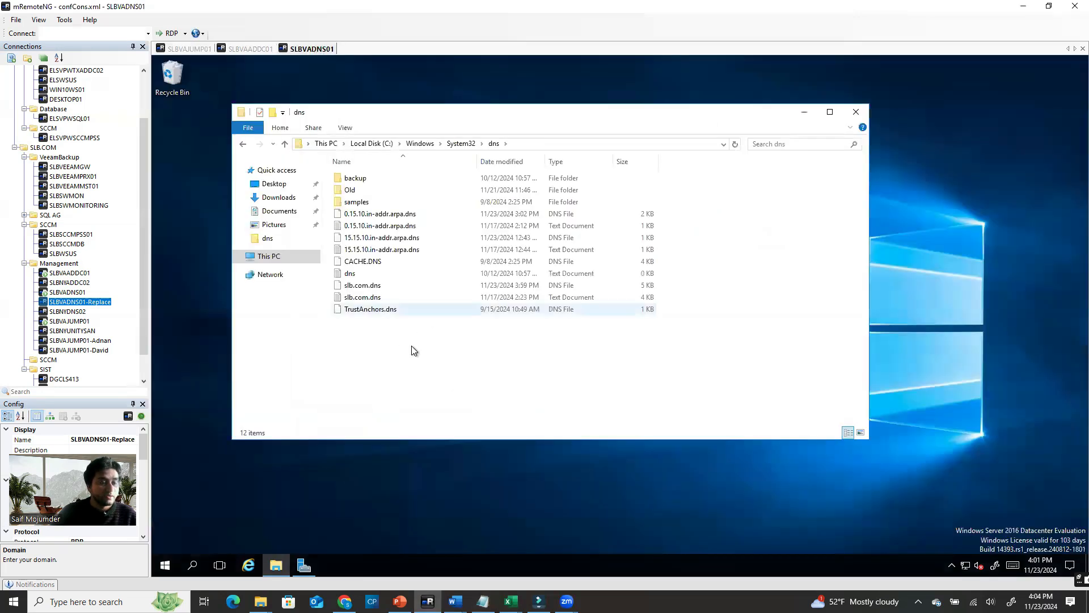
{"action": "left_click_drag", "start_coordinate": [349, 346], "coordinate": [478, 214]}
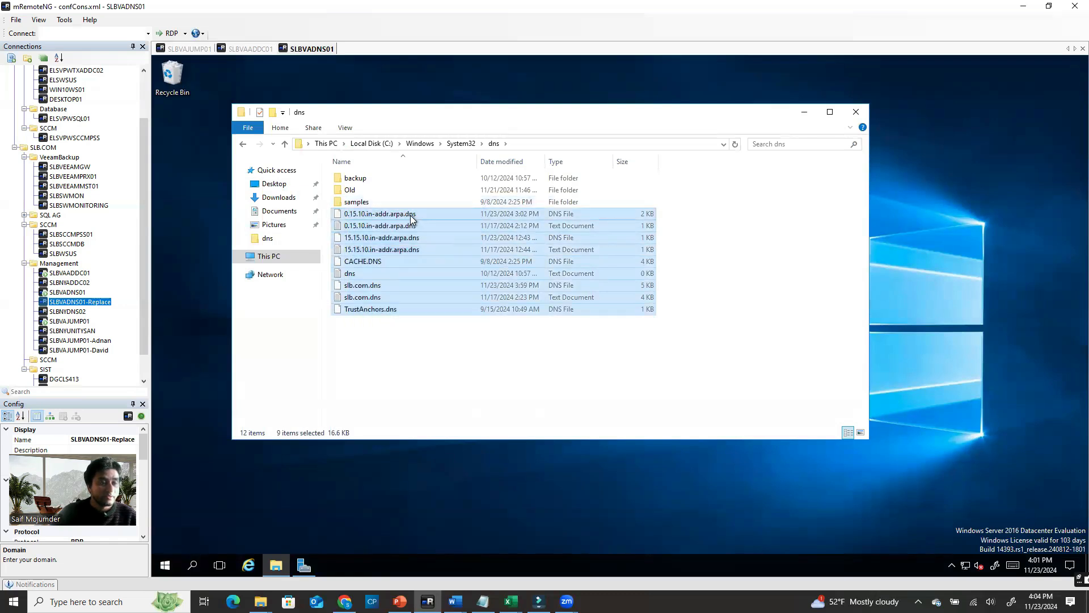
{"action": "left_click", "coordinate": [420, 369]}
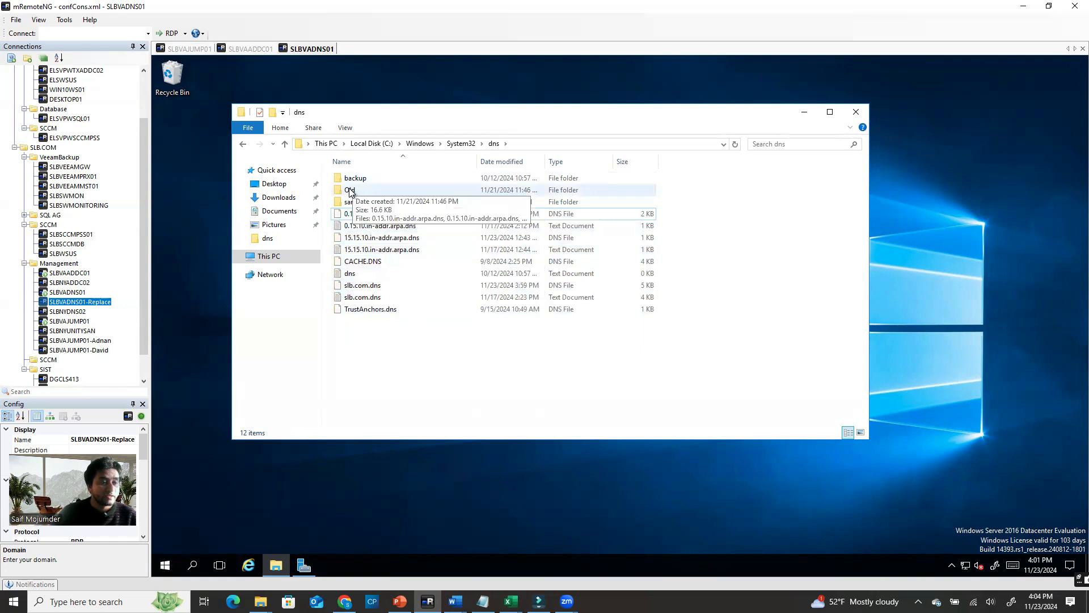
{"action": "right_click", "coordinate": [555, 364]}
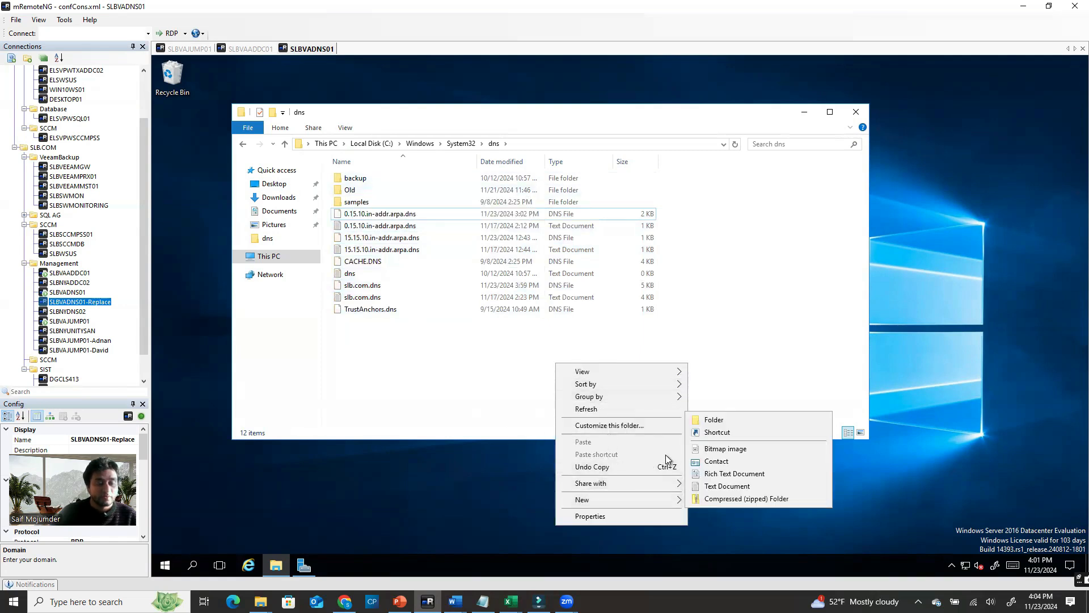
{"action": "mouse_move", "coordinate": [673, 499]}
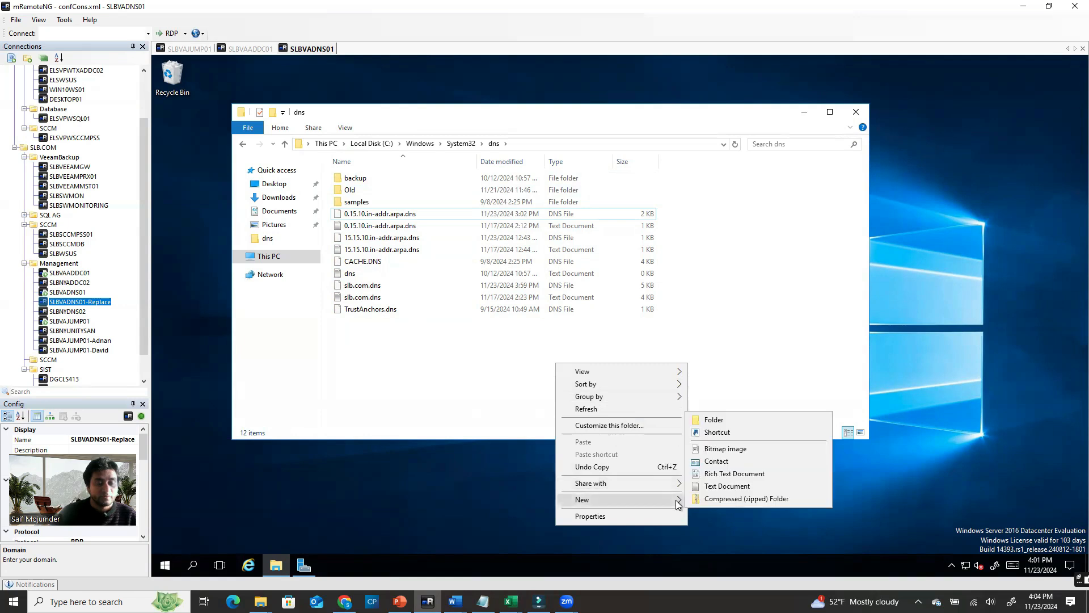
{"action": "left_click", "coordinate": [711, 418]}
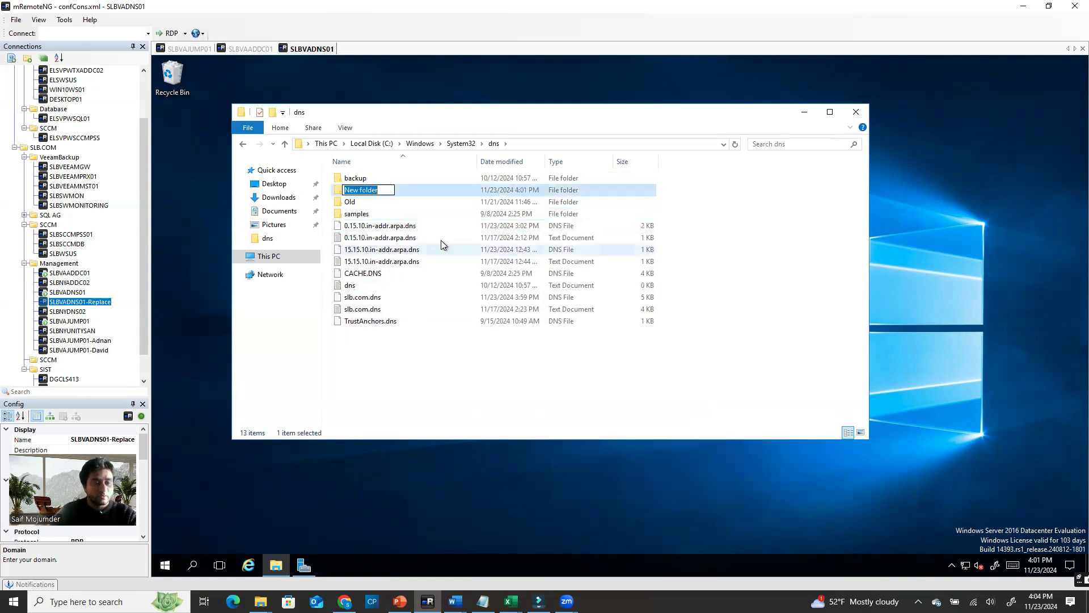
{"action": "type", "text": "bvbvc"}
{"action": "left_click", "coordinate": [411, 386]}
{"action": "left_click", "coordinate": [366, 193]}
{"action": "right_click", "coordinate": [367, 192]}
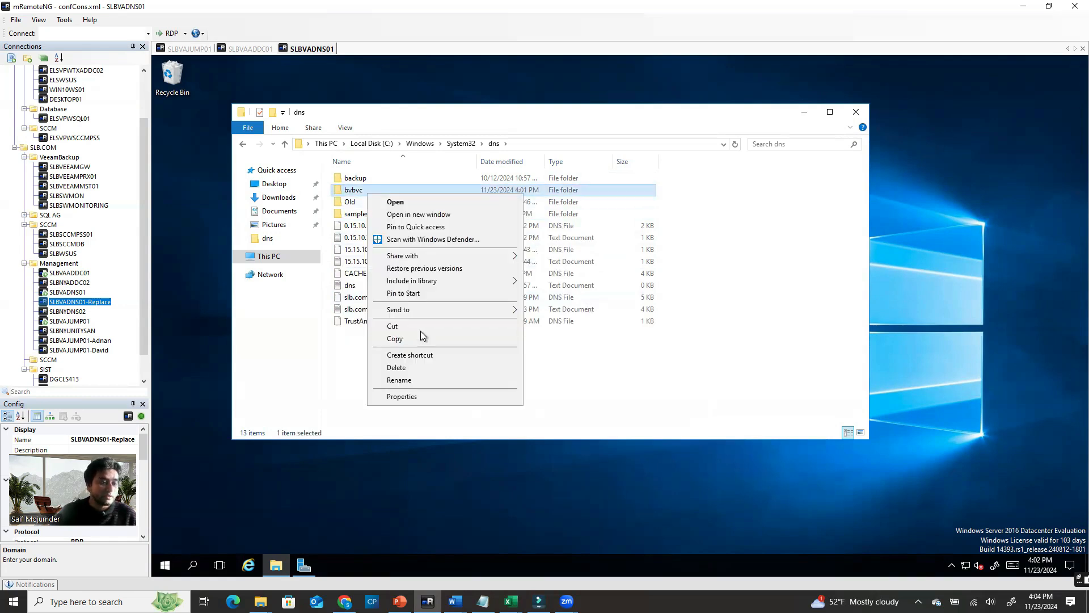
{"action": "left_click", "coordinate": [410, 367]}
Empty the Old folder, then move the zone files into it, skipping the one DNS Server locks
{"action": "double_click", "coordinate": [355, 194]}
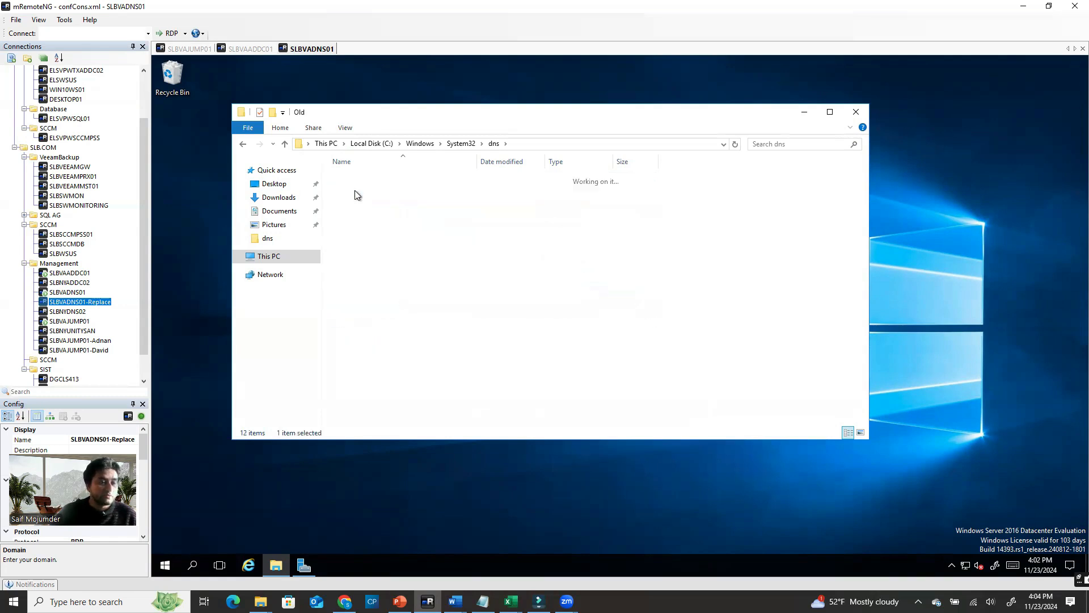
{"action": "key", "text": "ctrl+a"}
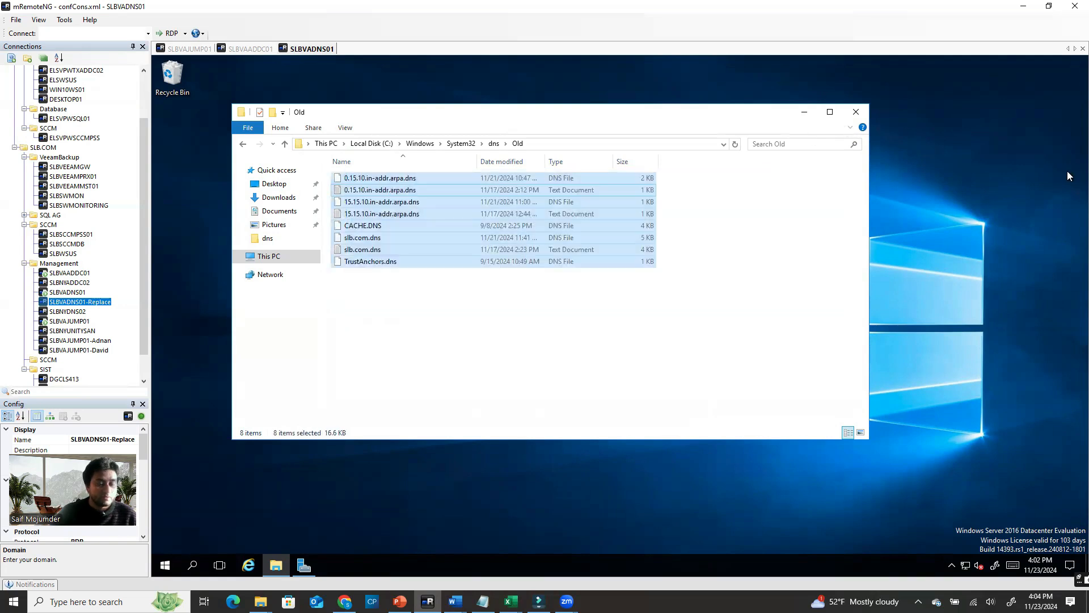
{"action": "key", "text": "Delete"}
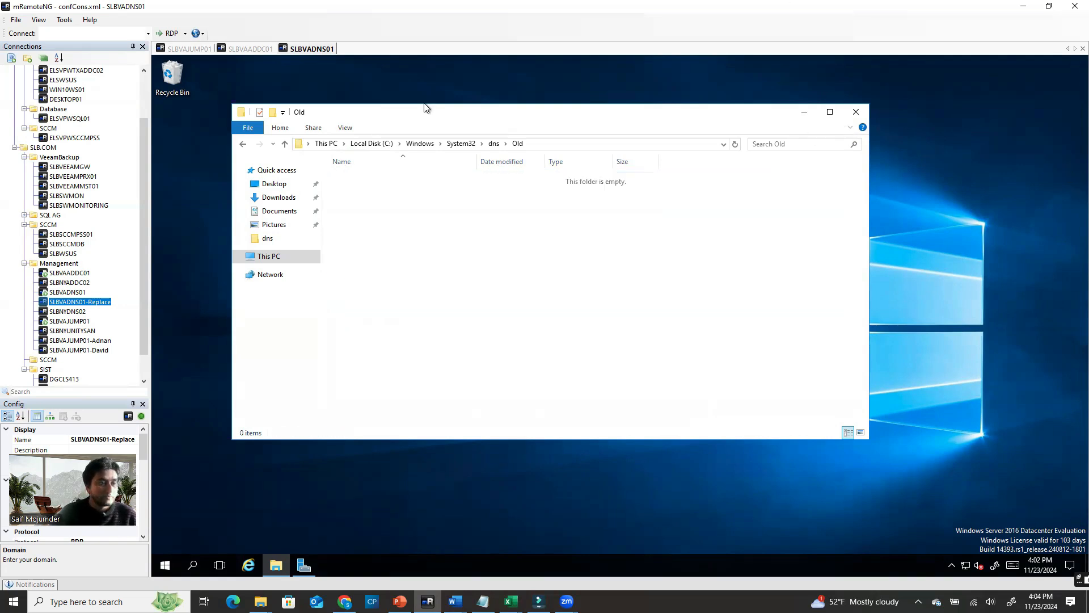
{"action": "left_click", "coordinate": [285, 145]}
{"action": "left_click_drag", "start_coordinate": [344, 346], "coordinate": [349, 191]}
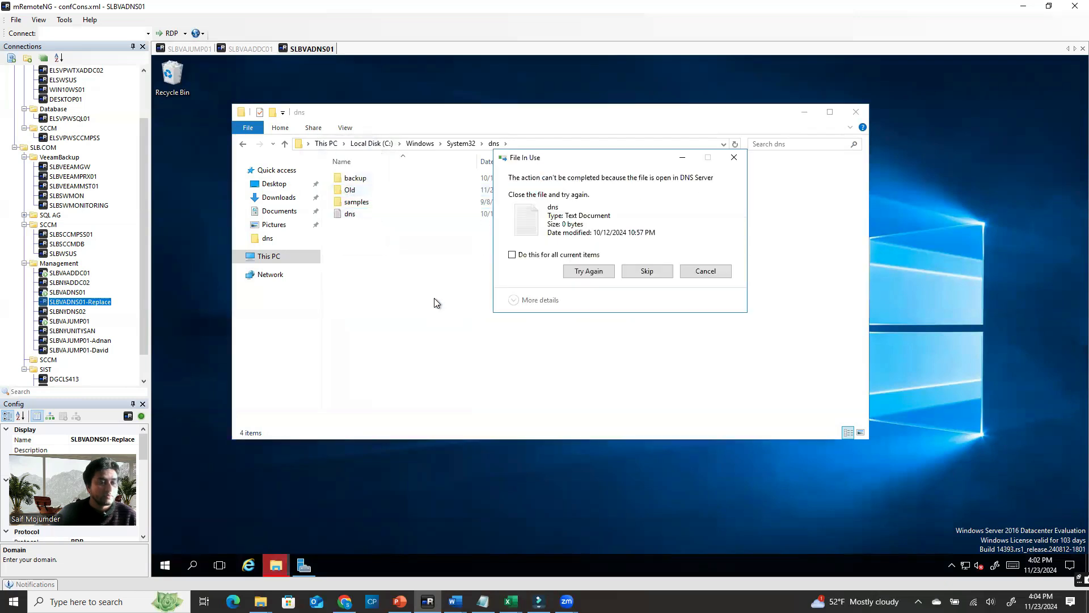
{"action": "left_click", "coordinate": [590, 272]}
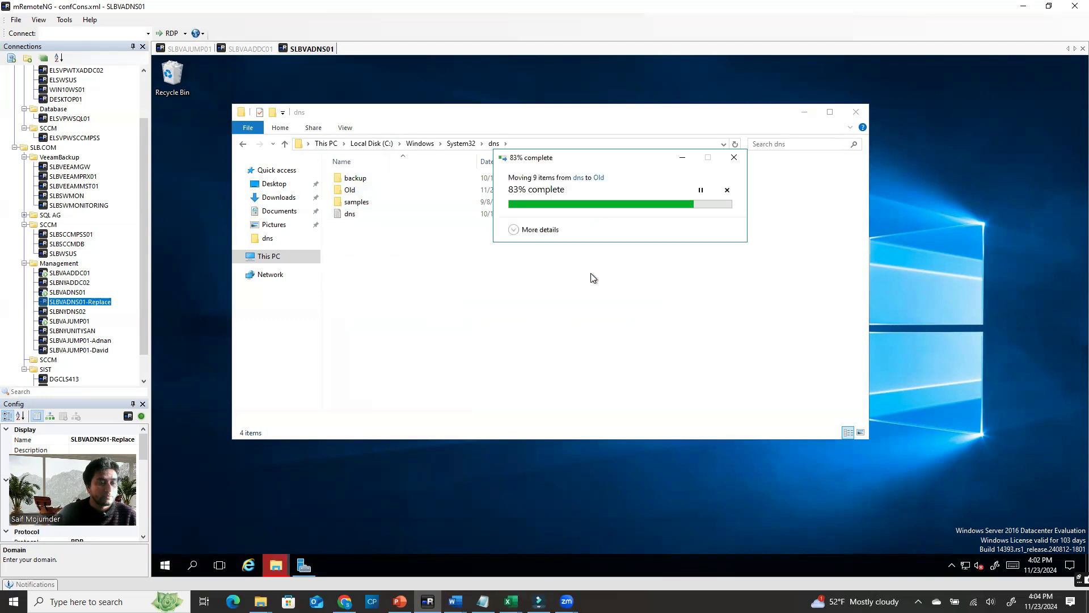
{"action": "left_click", "coordinate": [647, 271]}
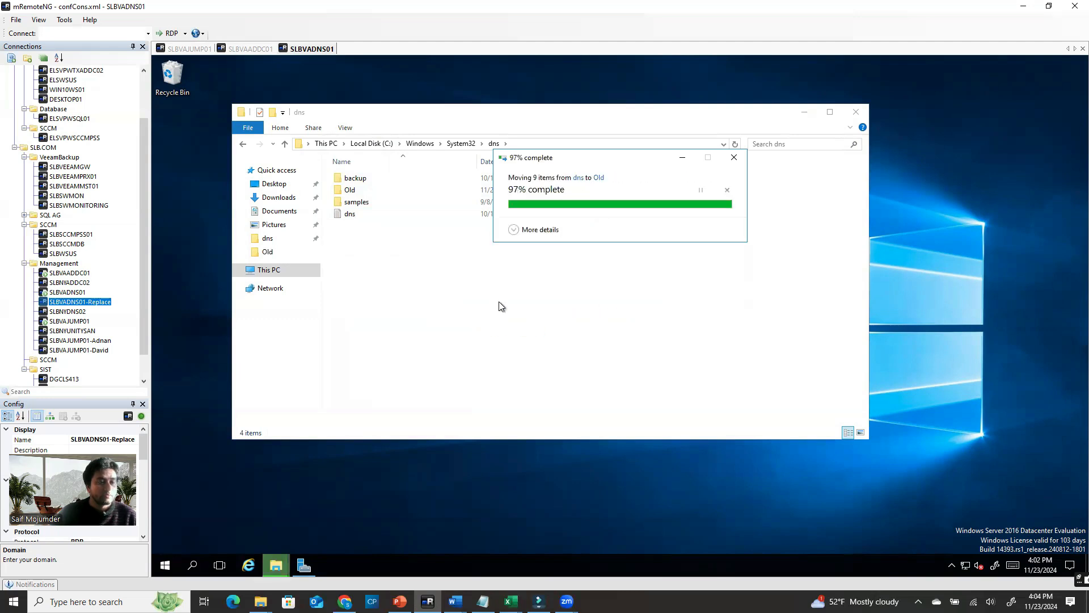
{"action": "left_click", "coordinate": [356, 194]}
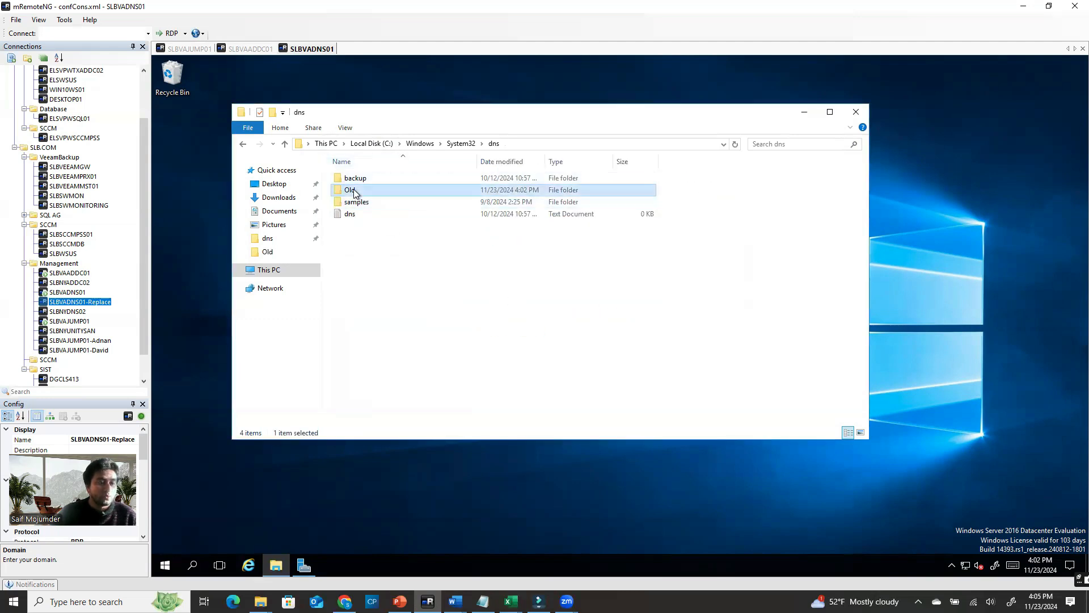
{"action": "left_click", "coordinate": [433, 310]}
Launch Command Prompt as administrator from a 'cmd' search
{"action": "left_click", "coordinate": [193, 566]}
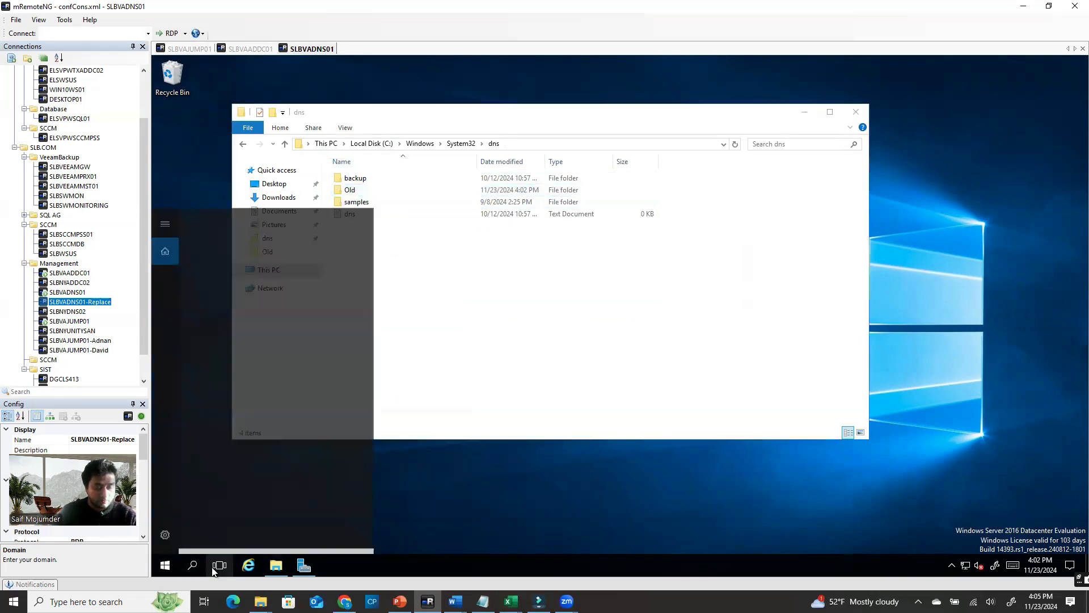
{"action": "type", "text": "cmd"}
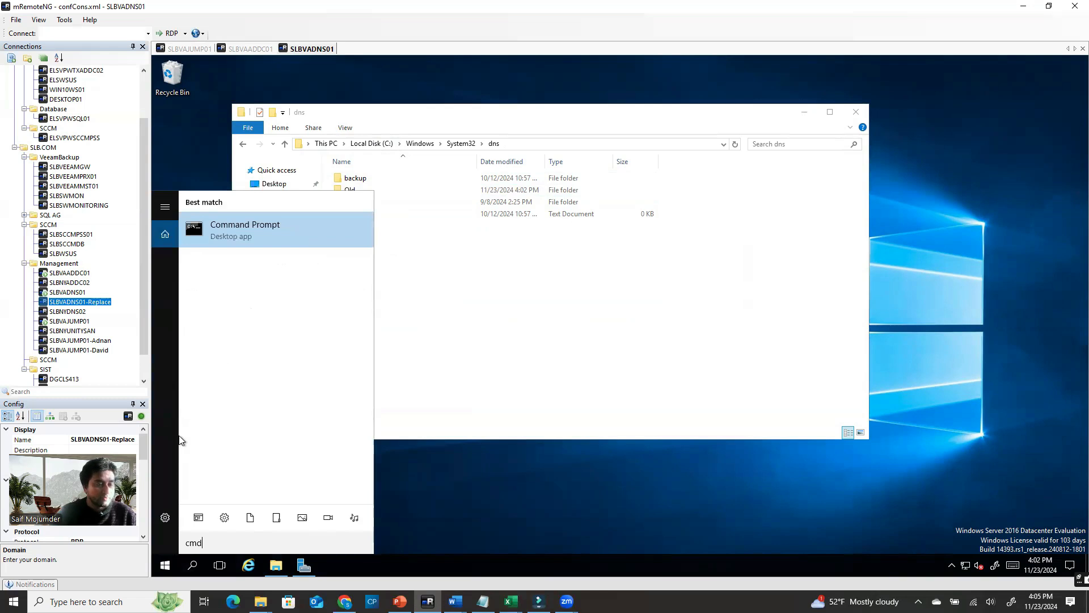
{"action": "right_click", "coordinate": [278, 226]}
{"action": "left_click", "coordinate": [301, 239]}
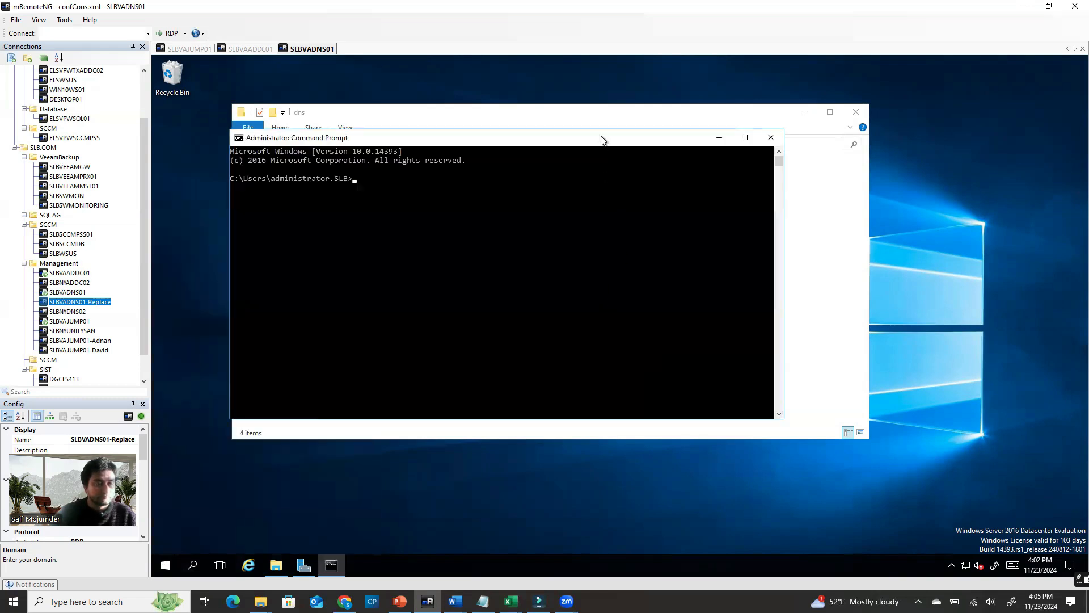
{"action": "left_click_drag", "start_coordinate": [600, 135], "coordinate": [920, 171]}
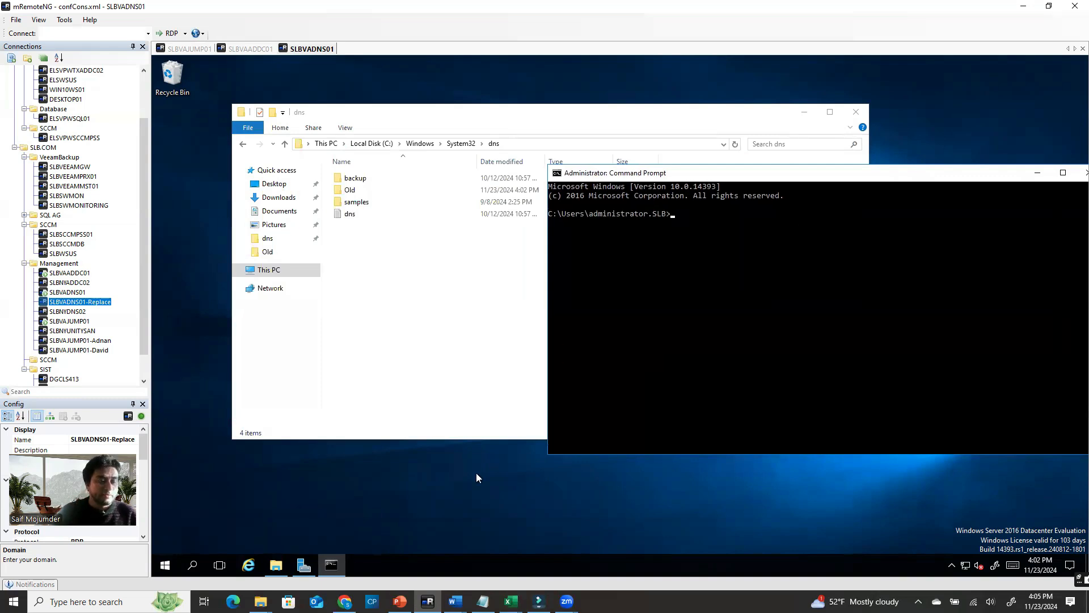
Copy the slb.com dnscmd /zoneexport line from Notepad and paste it at the prompt
{"action": "left_click", "coordinate": [482, 600]}
{"action": "left_click", "coordinate": [459, 130]}
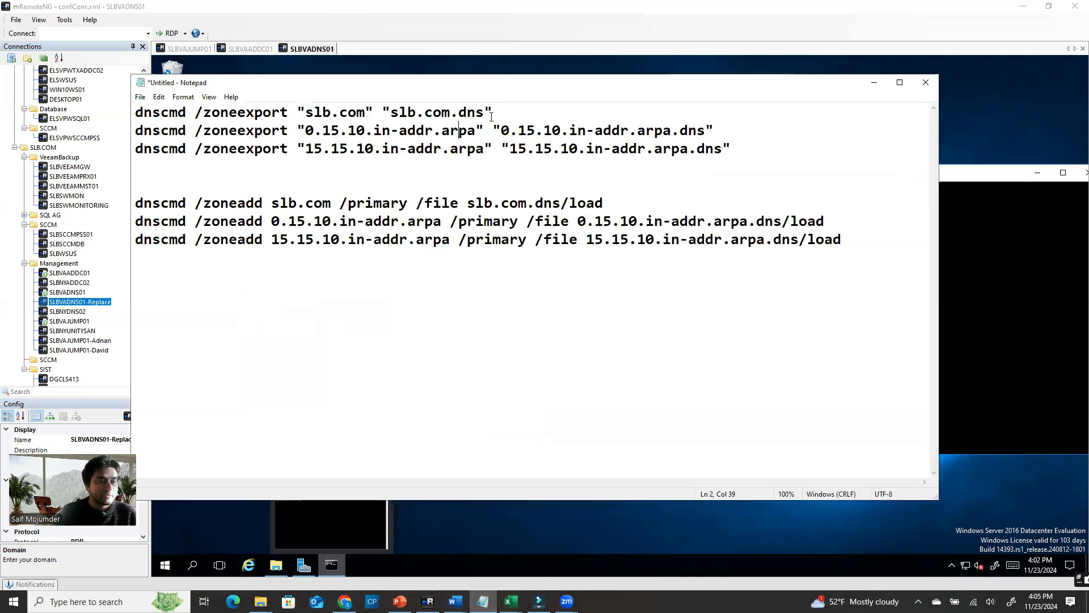
{"action": "left_click_drag", "start_coordinate": [500, 108], "coordinate": [135, 111]}
{"action": "key", "text": "ctrl+c"}
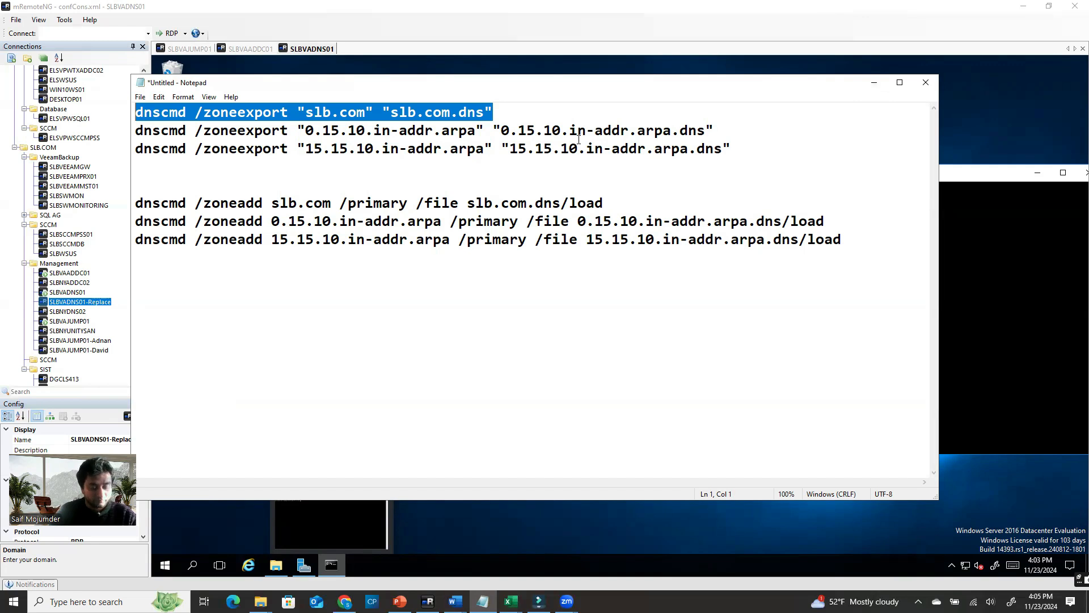
{"action": "left_click", "coordinate": [873, 82]}
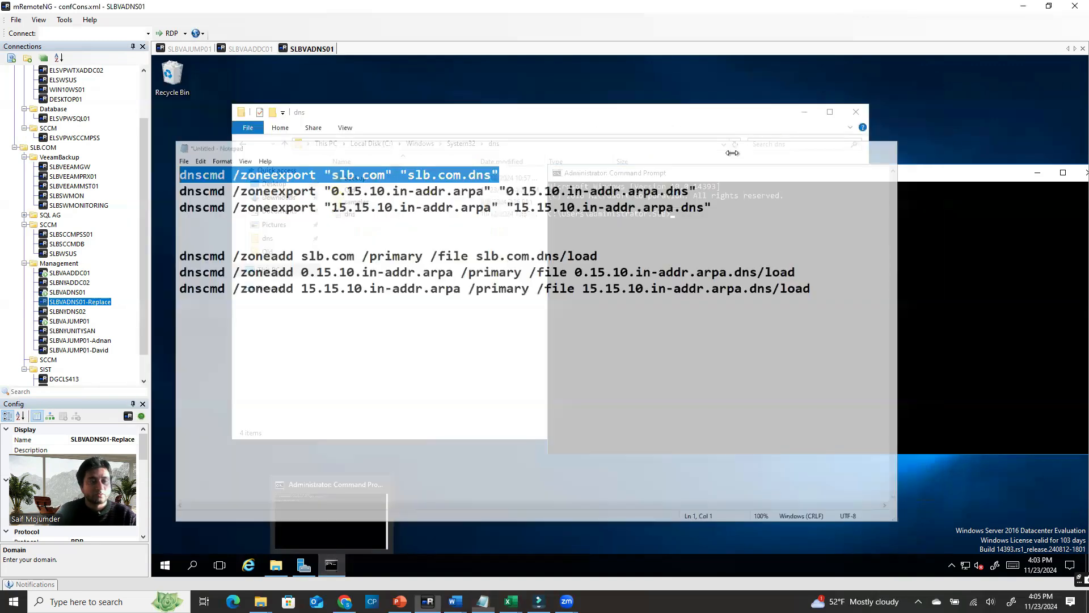
{"action": "right_click", "coordinate": [699, 217]}
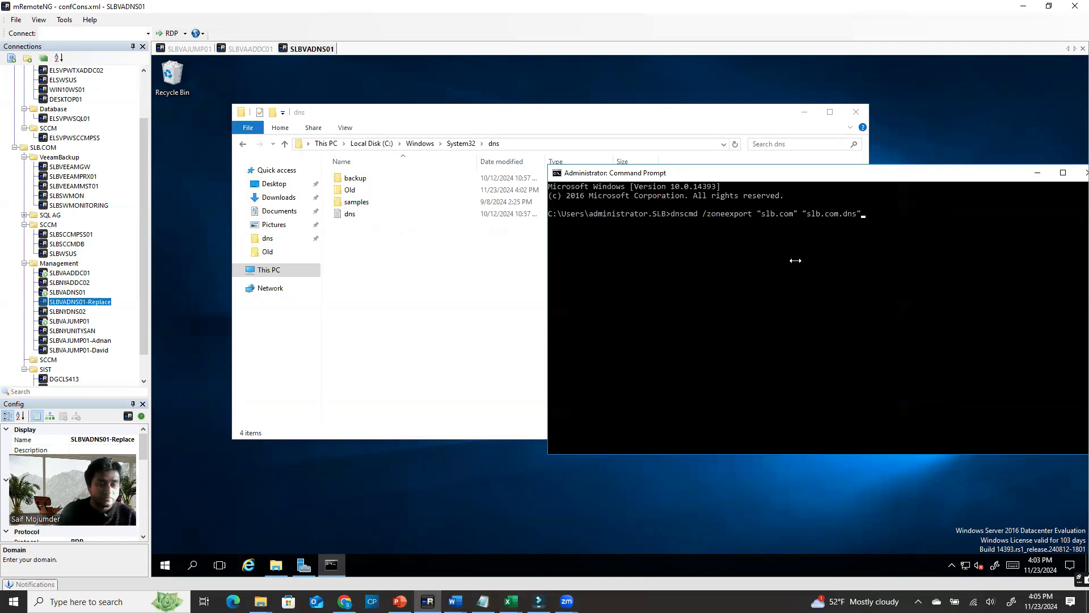
Run the slb.com zone export and check the new slb.com.dns file
{"action": "key", "text": "Return"}
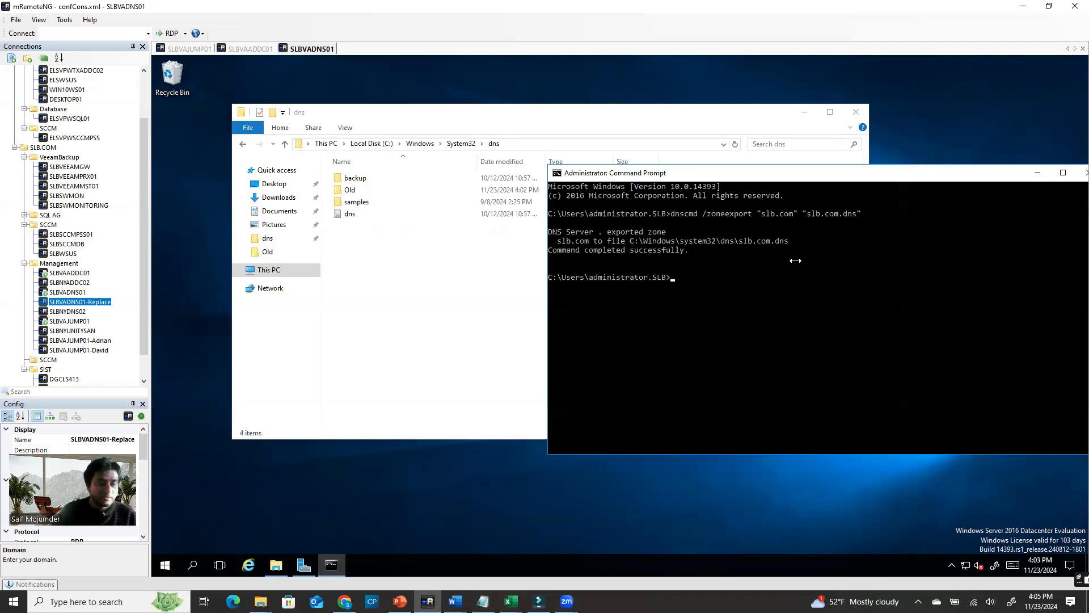
{"action": "left_click", "coordinate": [350, 225]}
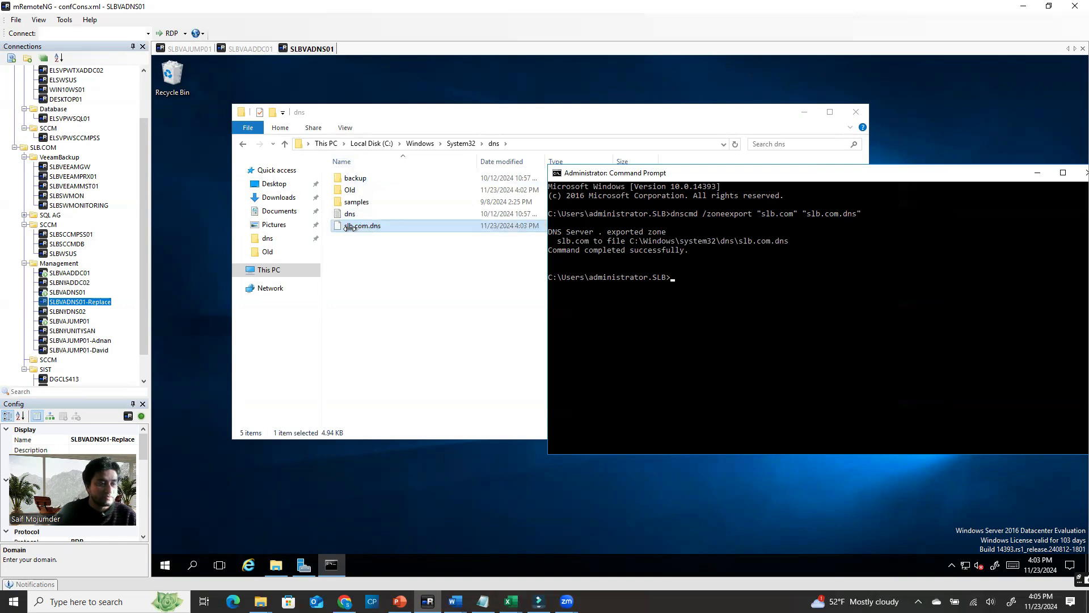
{"action": "left_click", "coordinate": [749, 285]}
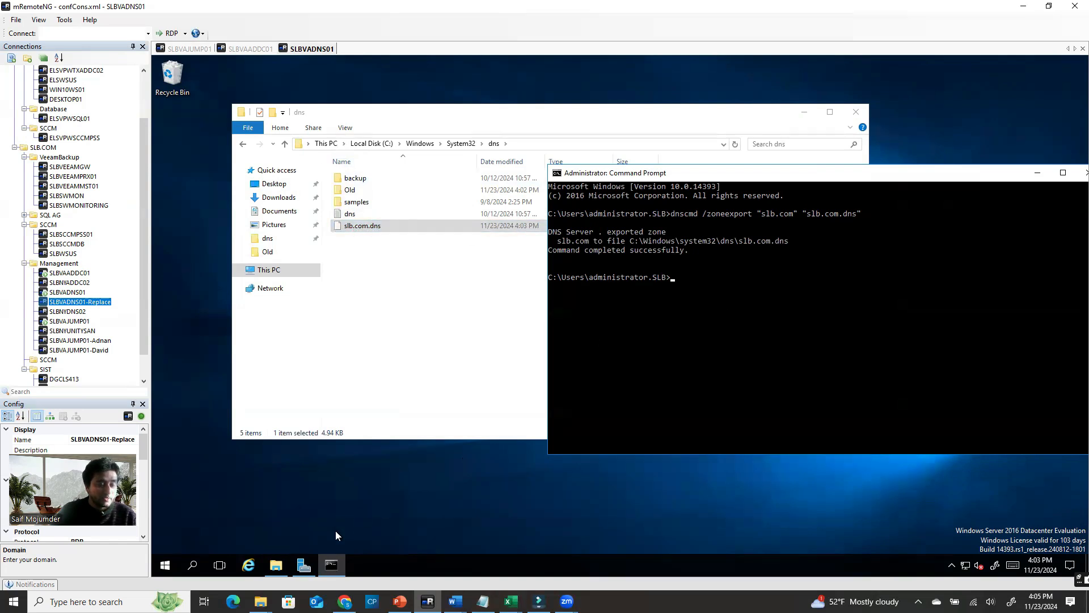
Copy, paste and run the 0.15.10.in-addr.arpa zoneexport command
{"action": "left_click", "coordinate": [482, 601]}
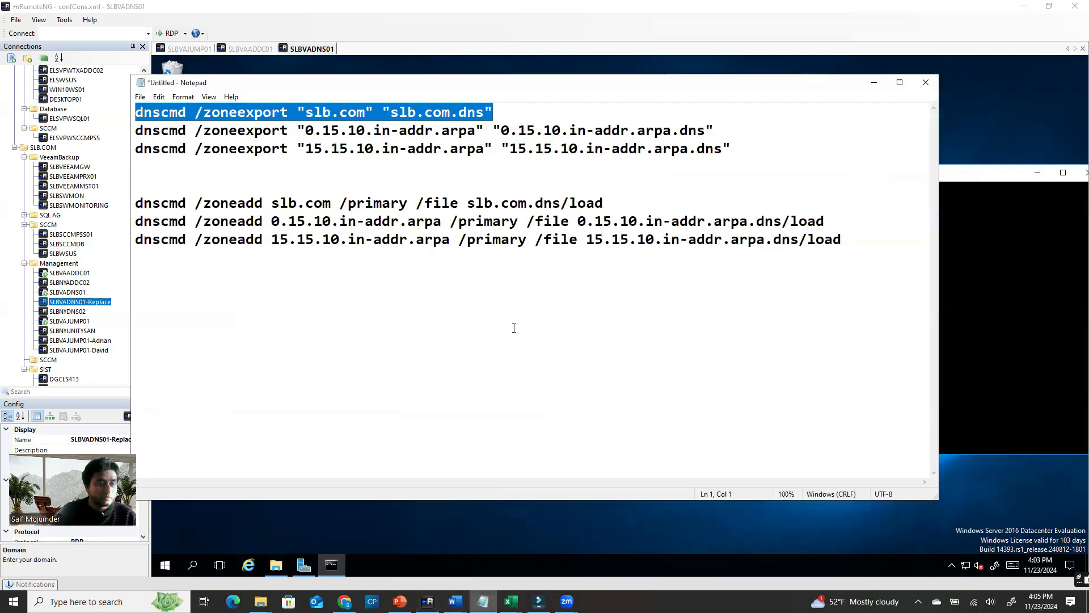
{"action": "left_click", "coordinate": [725, 149]}
{"action": "left_click_drag", "start_coordinate": [718, 124], "coordinate": [117, 137]}
{"action": "key", "text": "ctrl+c"}
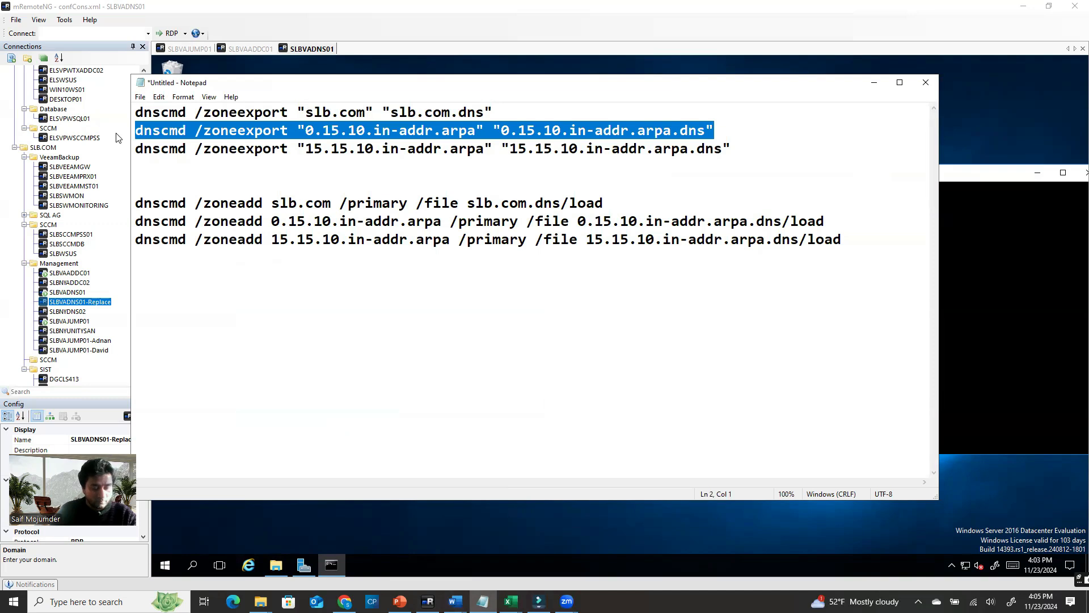
{"action": "left_click", "coordinate": [875, 82]}
{"action": "right_click", "coordinate": [710, 282]}
{"action": "key", "text": "Return"}
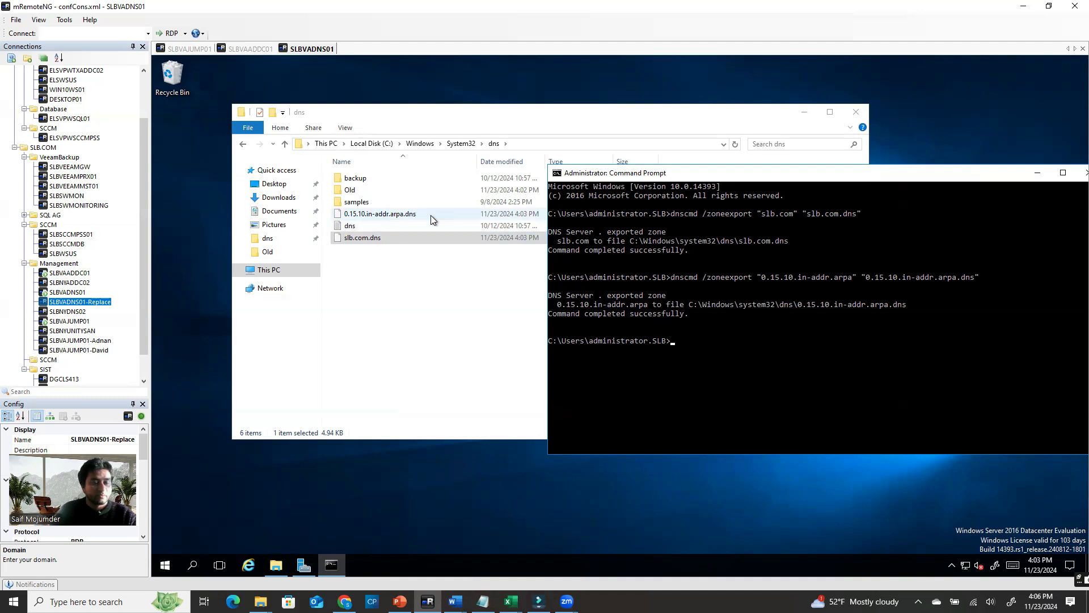
Select the 15.15.10.in-addr.arpa zoneexport command in the Notepad list
{"action": "left_click", "coordinate": [1038, 173]}
{"action": "left_click", "coordinate": [483, 601]}
{"action": "left_click", "coordinate": [731, 149]}
{"action": "left_click_drag", "start_coordinate": [731, 148], "coordinate": [107, 153]}
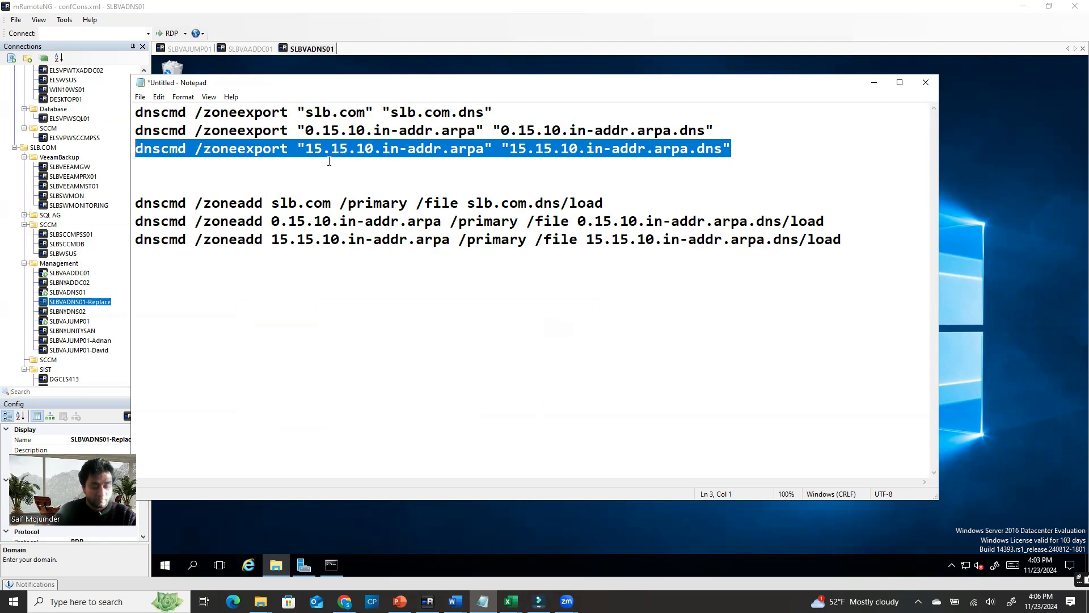
Run the dnscmd zoneexport for the 15.15.10.in-addr.arpa zone in Command Prompt
{"action": "left_click", "coordinate": [874, 82]}
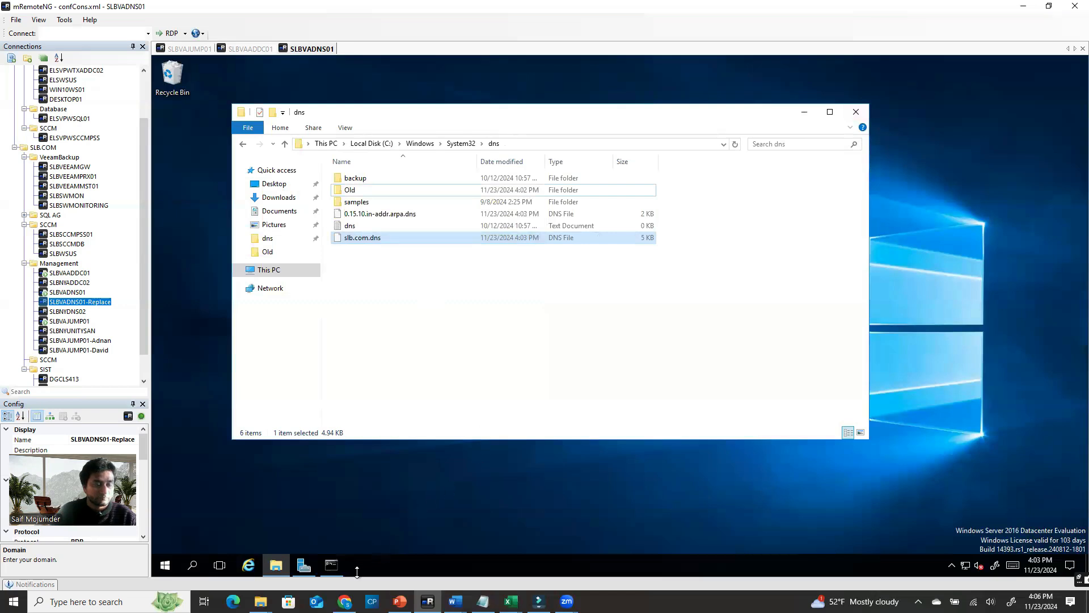
{"action": "left_click", "coordinate": [331, 564]}
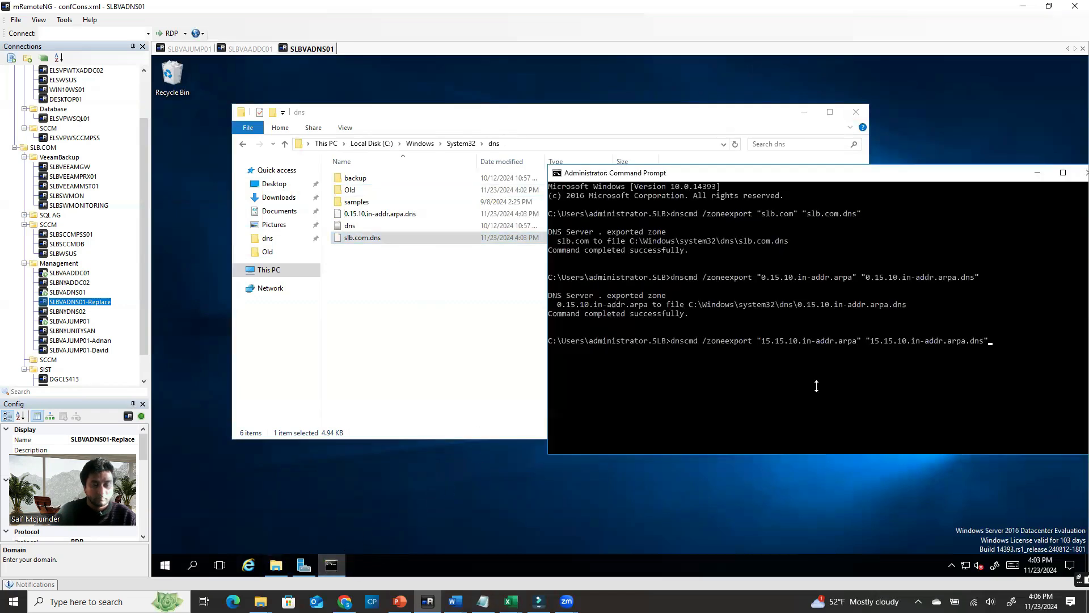
{"action": "key", "text": "Return"}
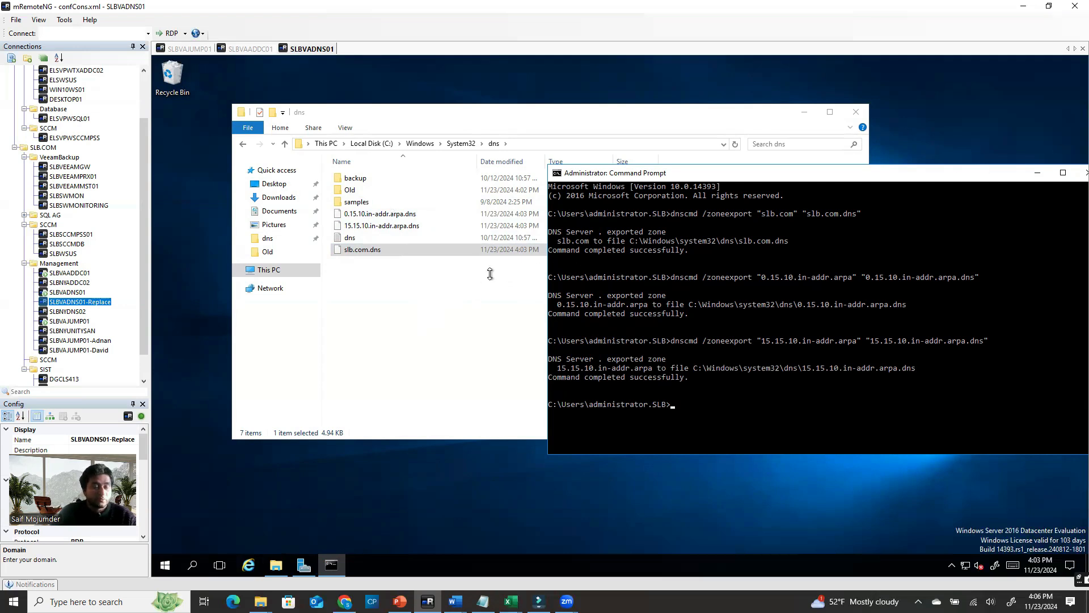
Check the three exported .dns files, then bring up vSphere Client on SLBVAJUMP01
{"action": "left_click", "coordinate": [405, 215]}
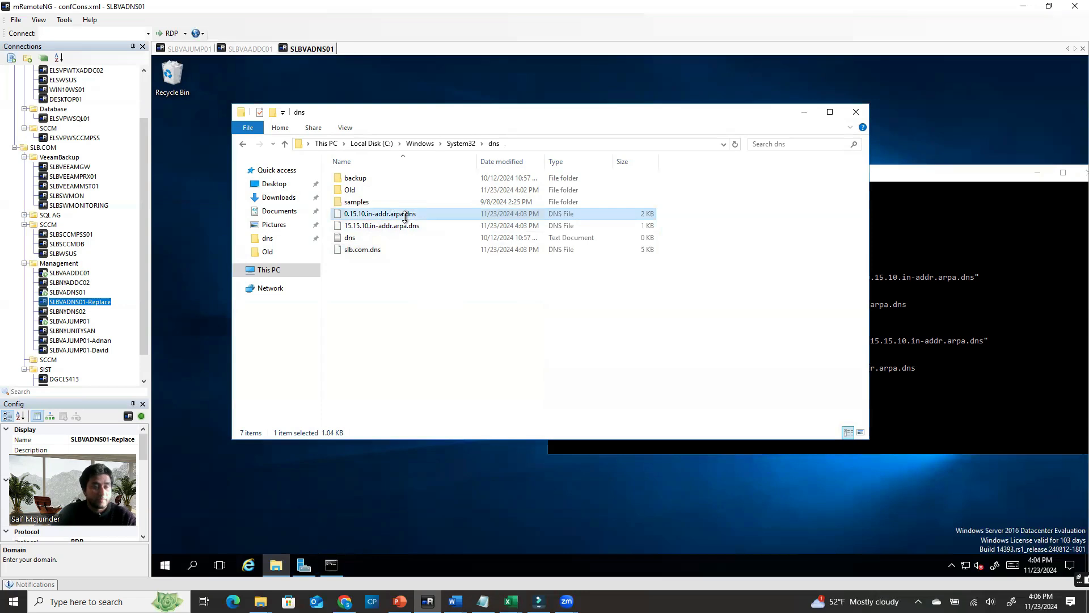
{"action": "left_click", "coordinate": [406, 225], "text": "ctrl"}
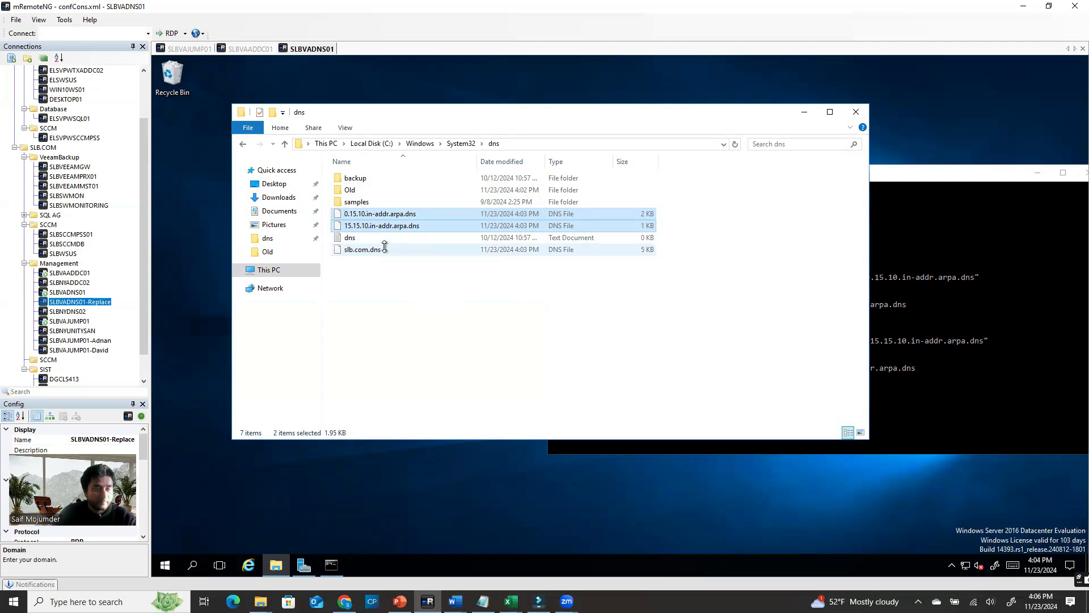
{"action": "left_click", "coordinate": [394, 289]}
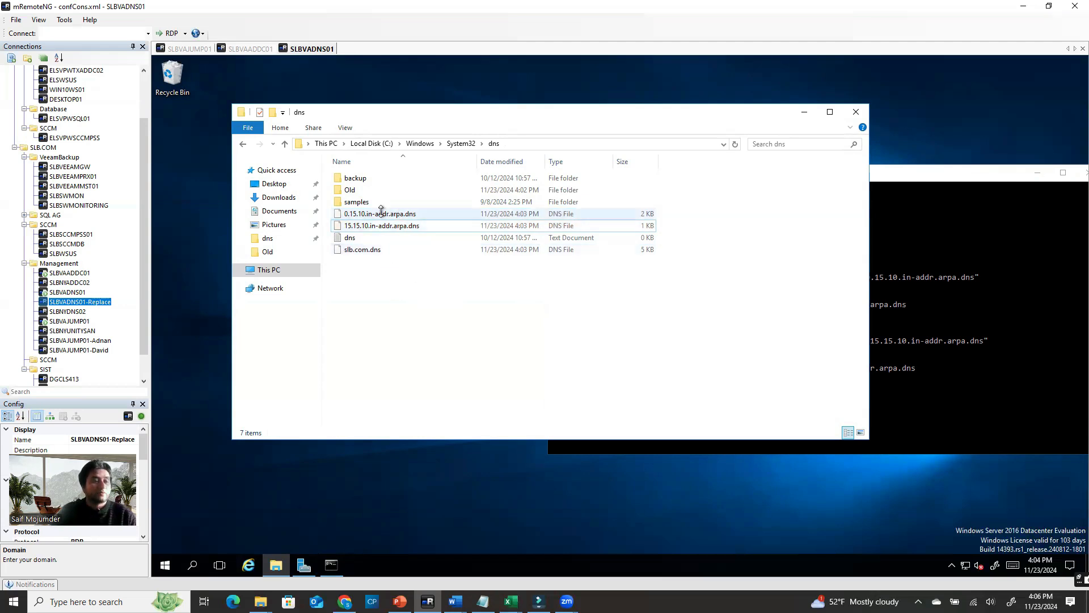
{"action": "left_click", "coordinate": [412, 225]}
{"action": "left_click", "coordinate": [382, 249]}
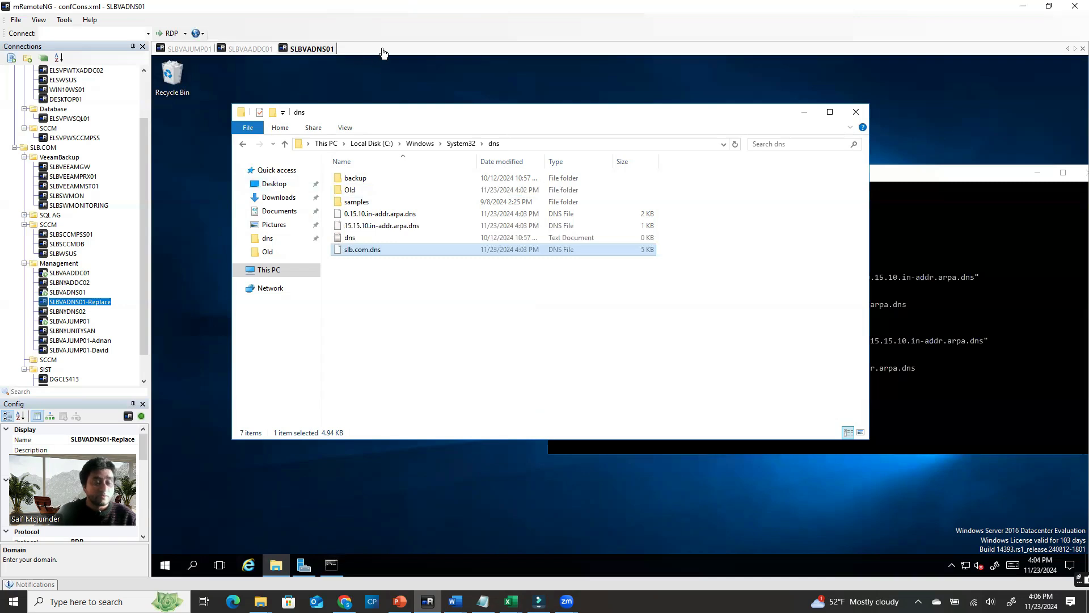
{"action": "left_click", "coordinate": [193, 49]}
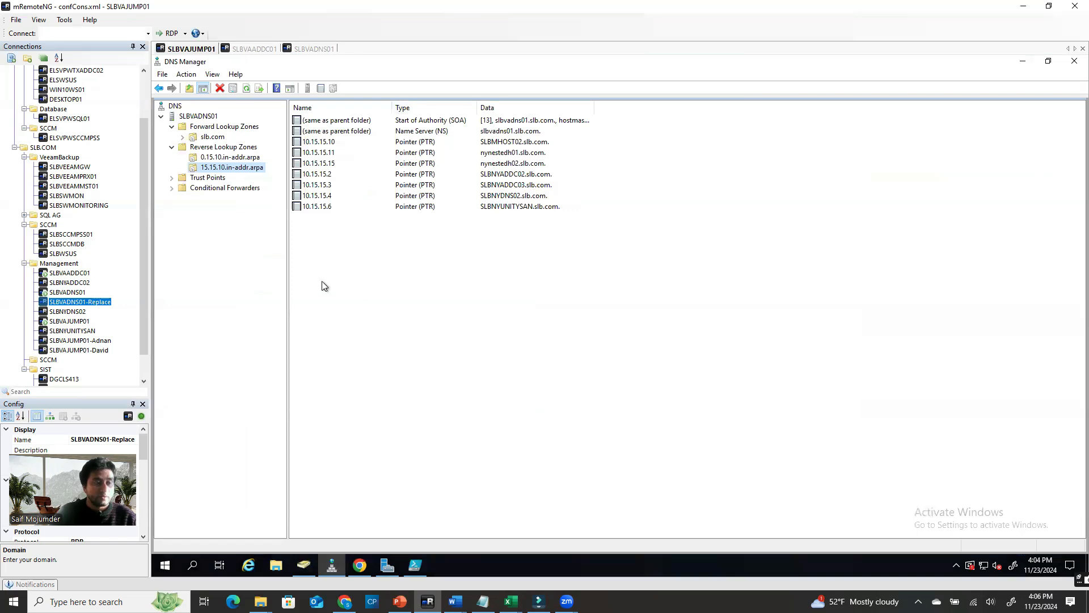
{"action": "left_click", "coordinate": [356, 563]}
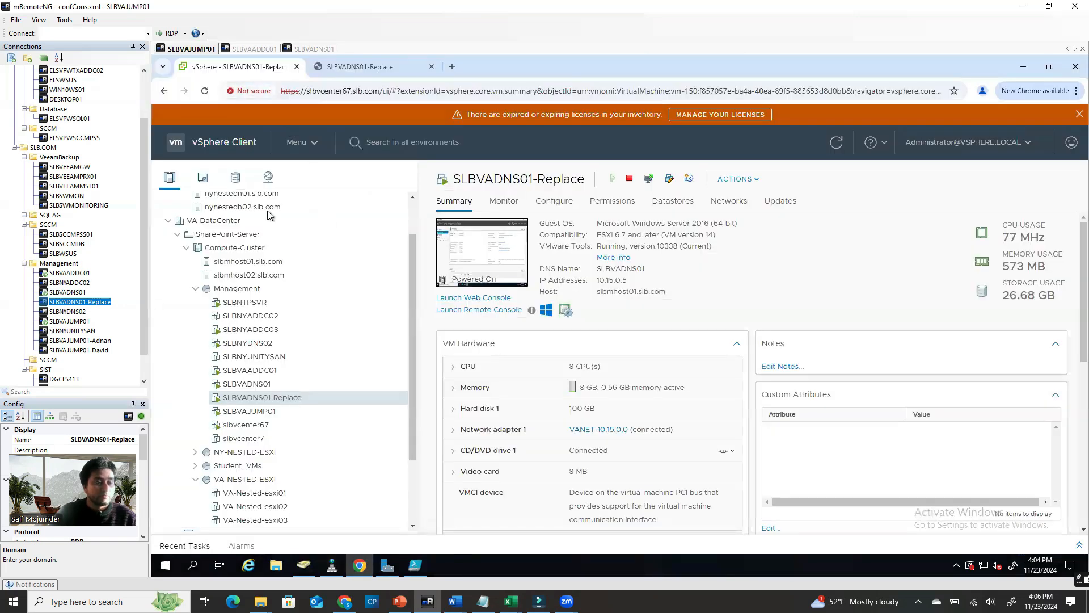
In the SLBVADNS01-Replace web console, open File Explorer and enter the \\10.15.0.4\ path
{"action": "left_click", "coordinate": [382, 66]}
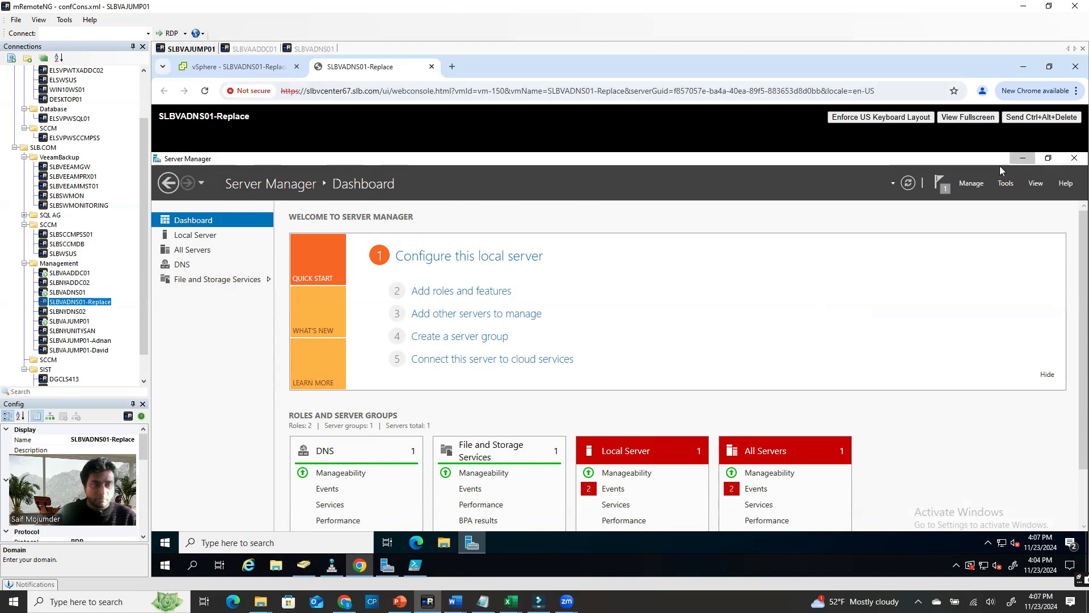
{"action": "left_click", "coordinate": [1018, 159]}
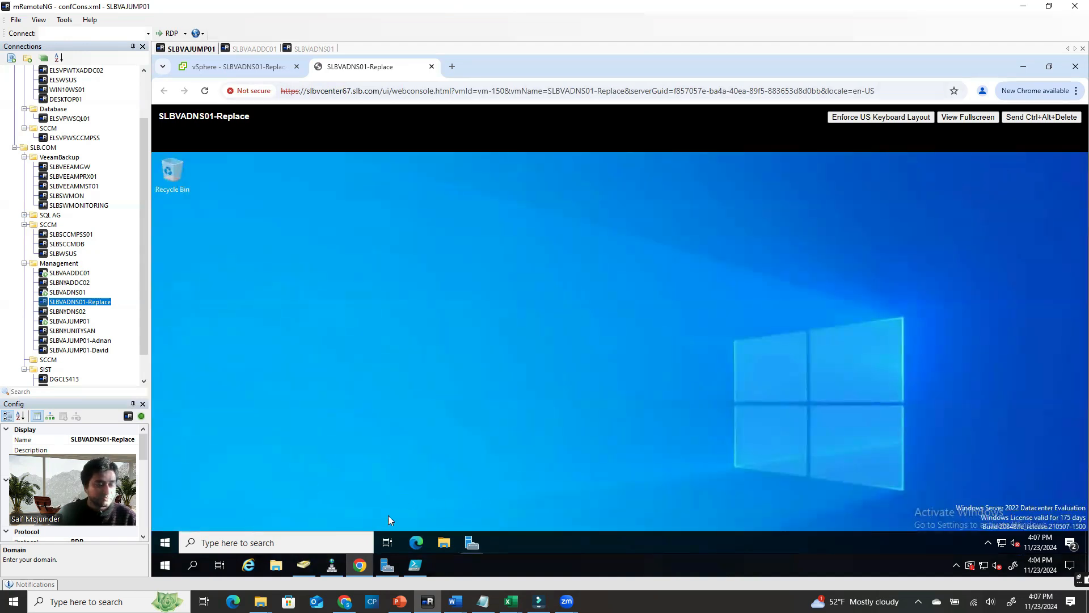
{"action": "left_click", "coordinate": [444, 542]}
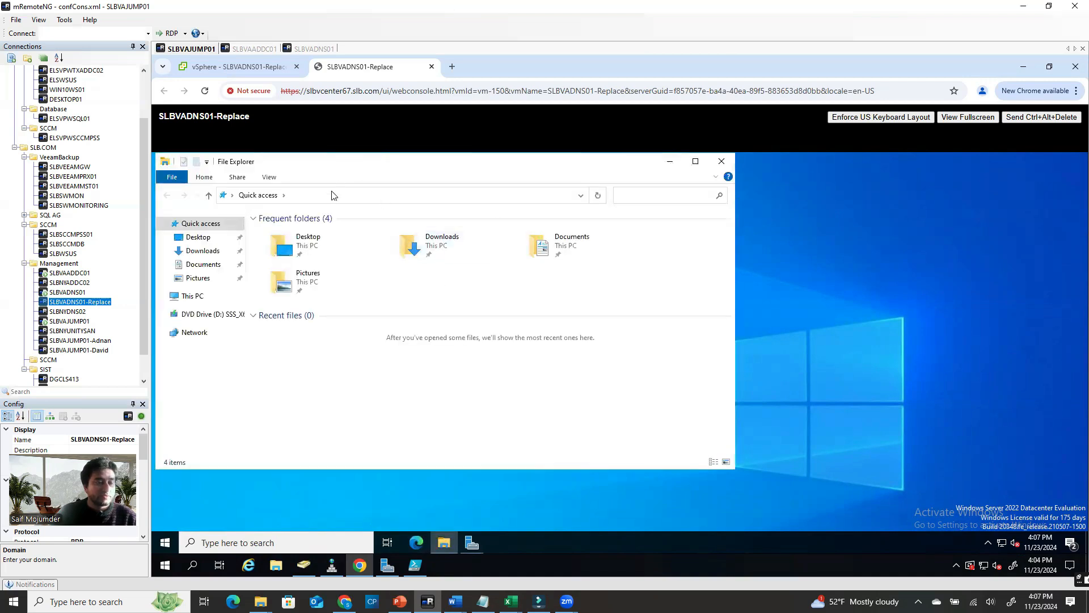
{"action": "left_click", "coordinate": [332, 195]}
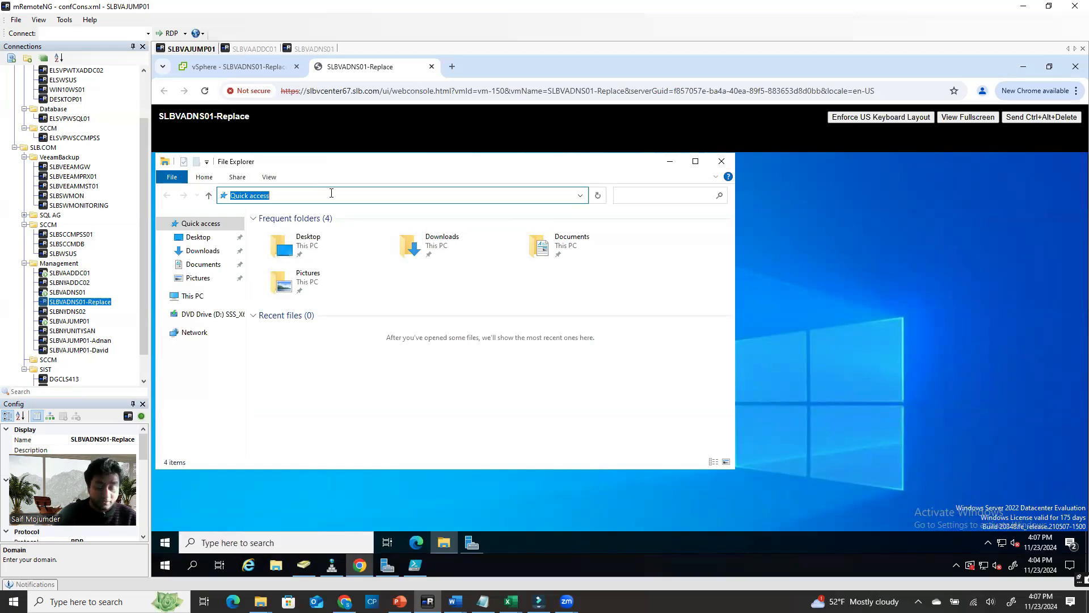
{"action": "type", "text": "\\\\10.15.0.4\\"}
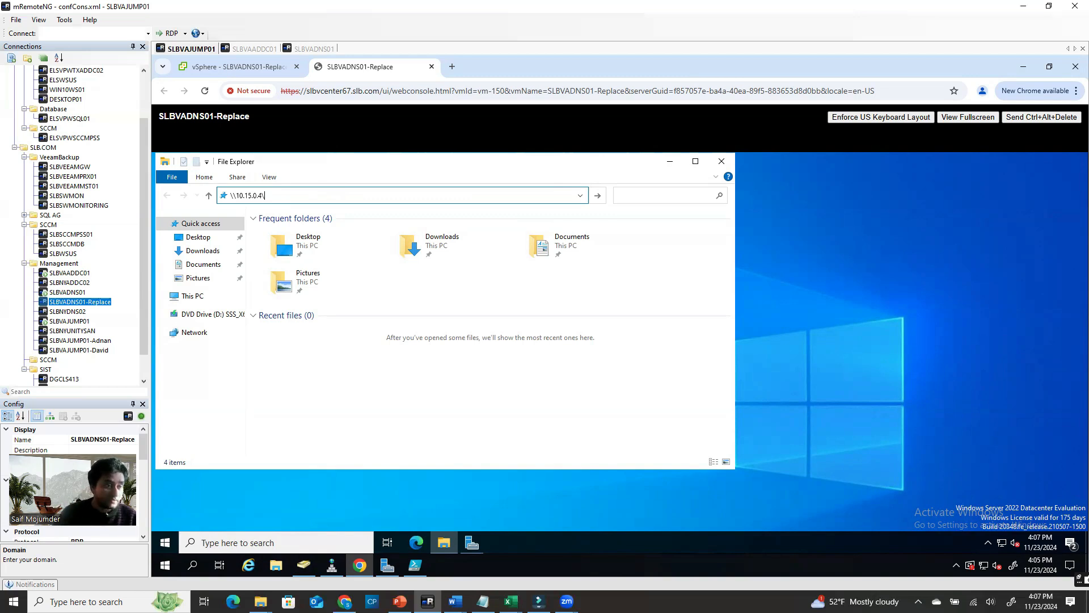
Open the c$ share on 10.15.0.4 from the replacement server's console
{"action": "left_click", "coordinate": [312, 49]}
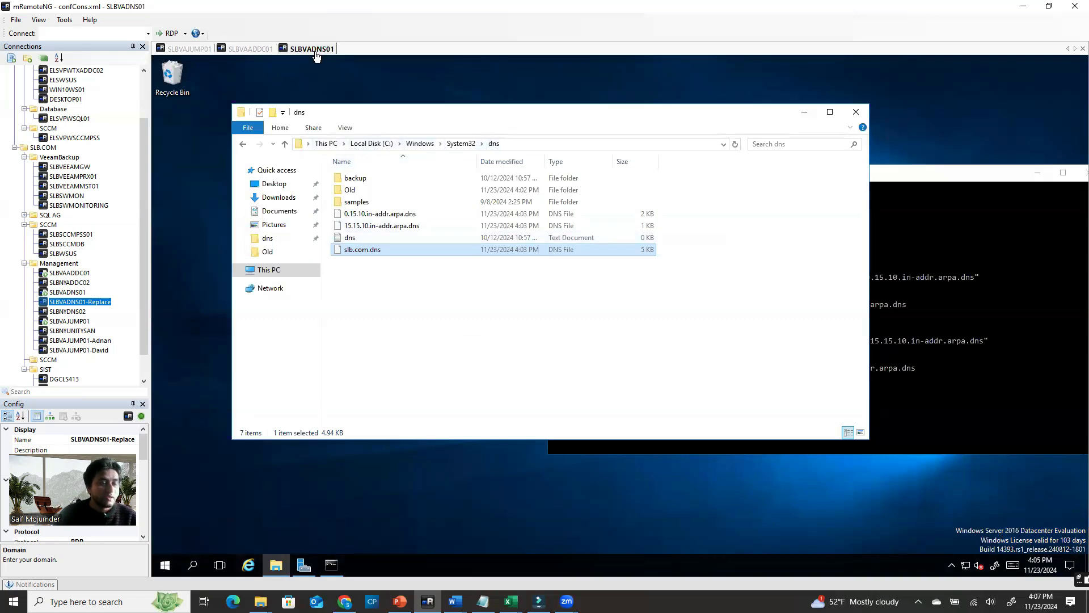
{"action": "left_click", "coordinate": [190, 49]}
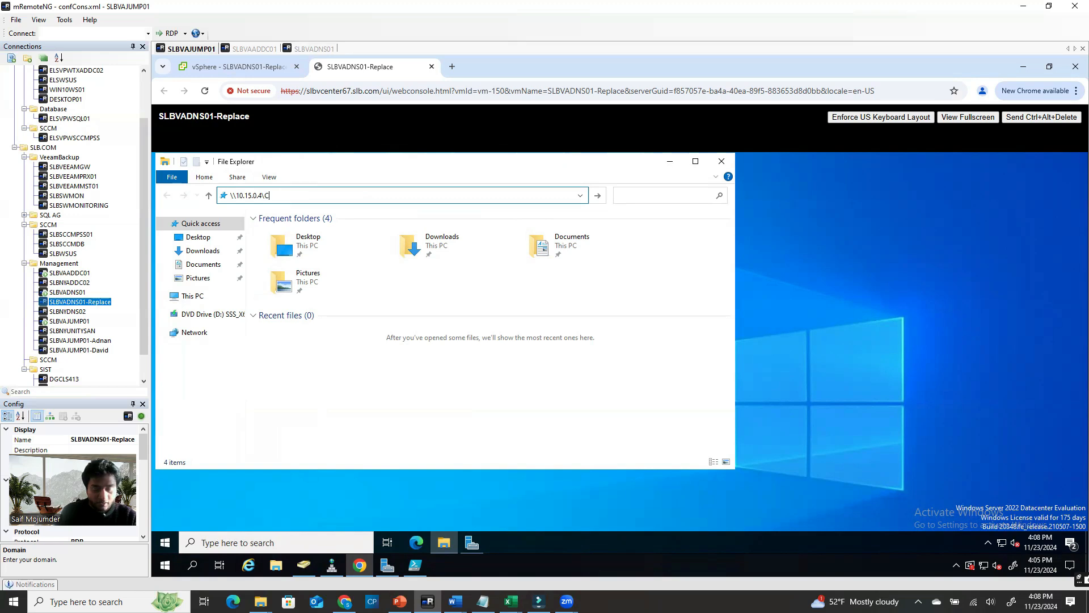
{"action": "key", "text": "Return"}
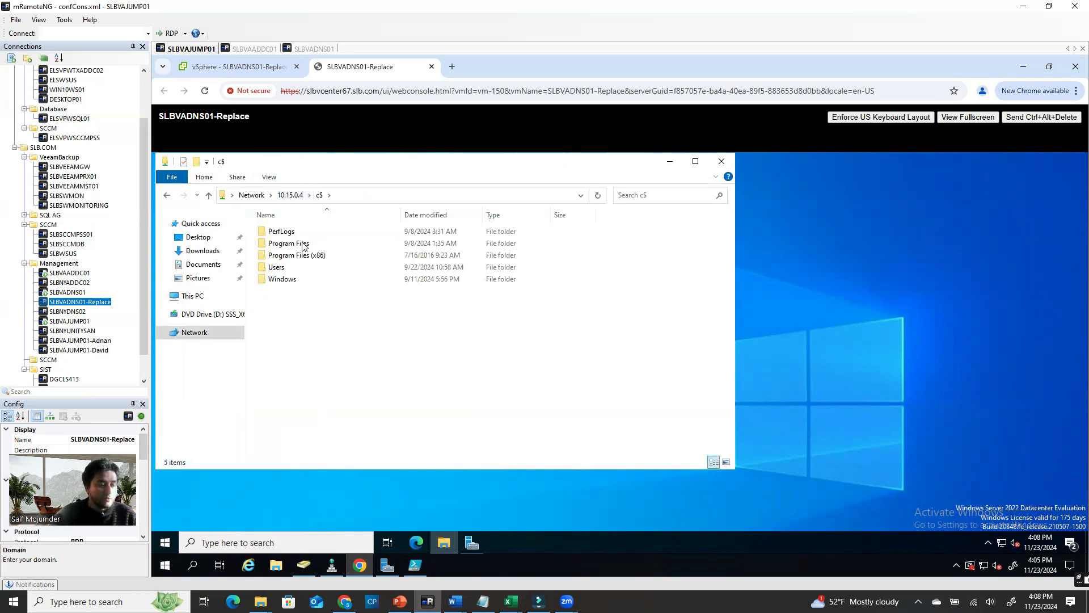
{"action": "left_click_drag", "start_coordinate": [276, 307], "coordinate": [353, 230]}
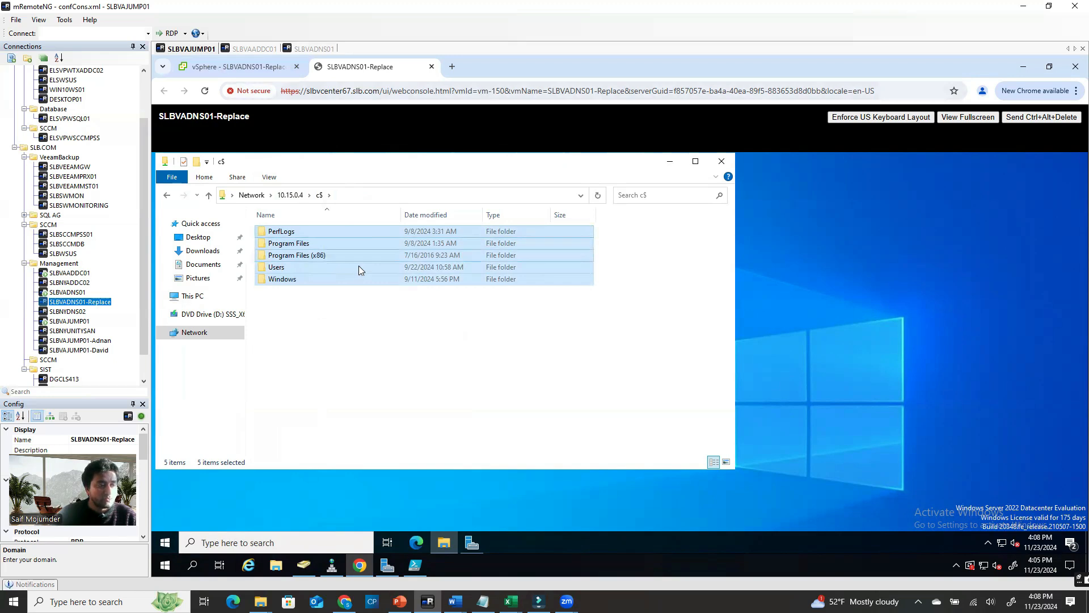
Browse the share into the Windows\System32 folder
{"action": "left_click", "coordinate": [314, 48]}
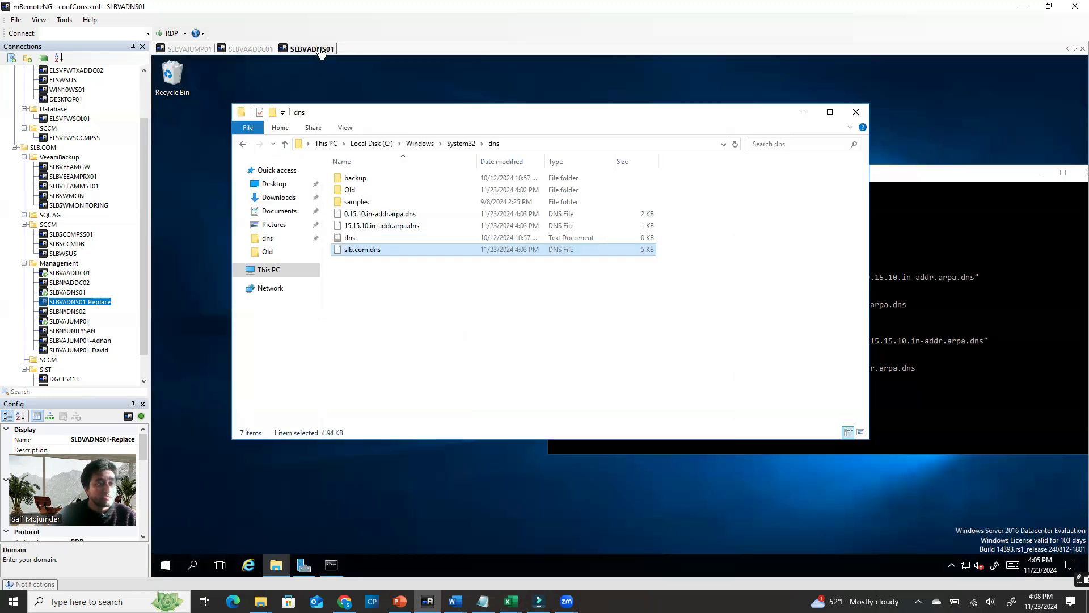
{"action": "left_click", "coordinate": [190, 48]}
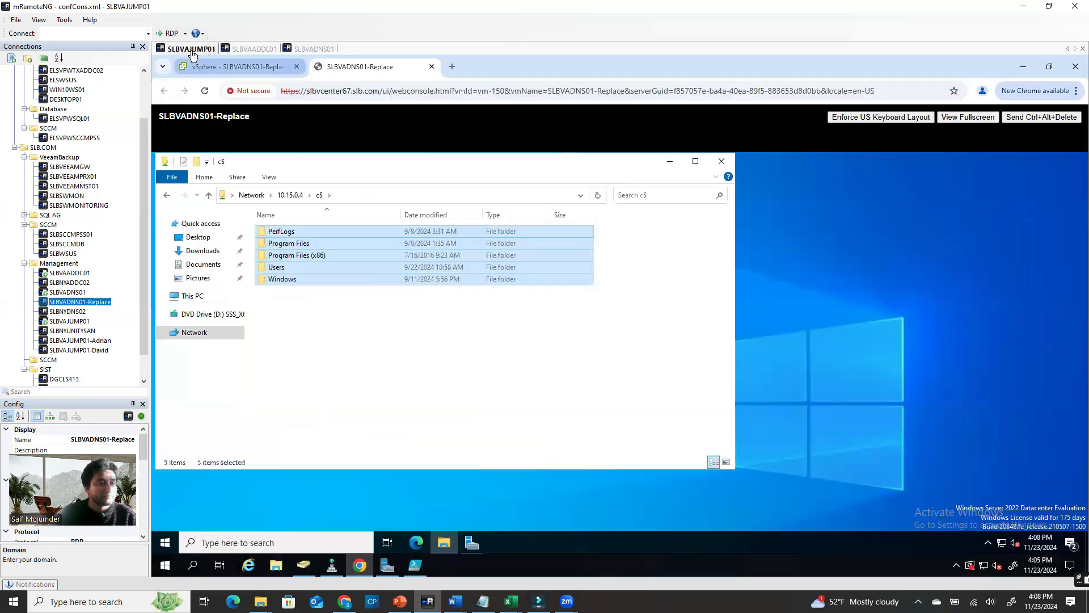
{"action": "double_click", "coordinate": [282, 278]}
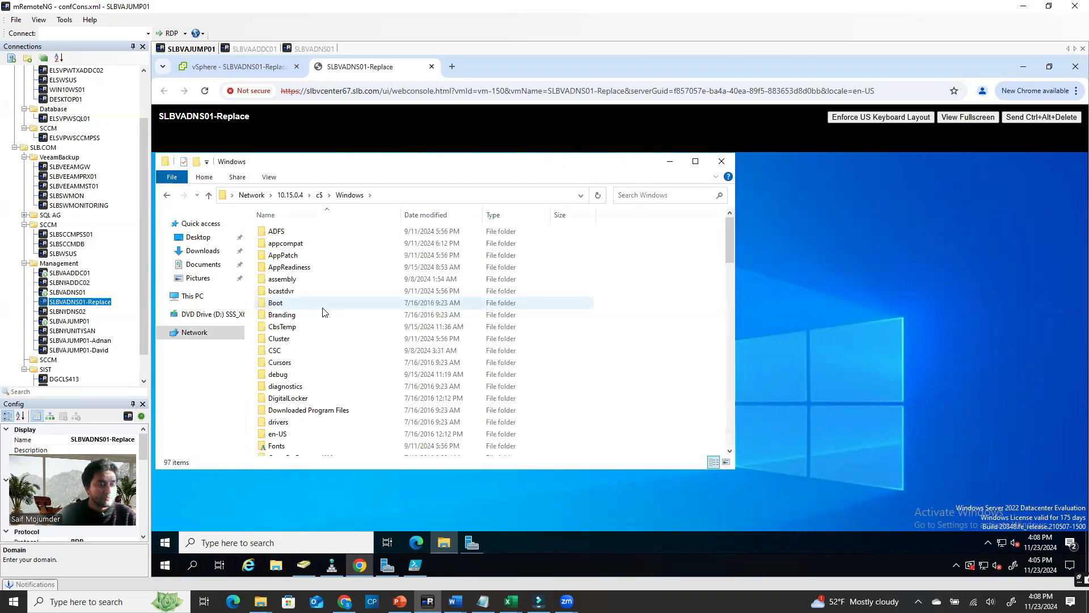
{"action": "scroll", "coordinate": [301, 374], "scroll_direction": "down", "scroll_amount": 5}
{"action": "key", "text": "s"}
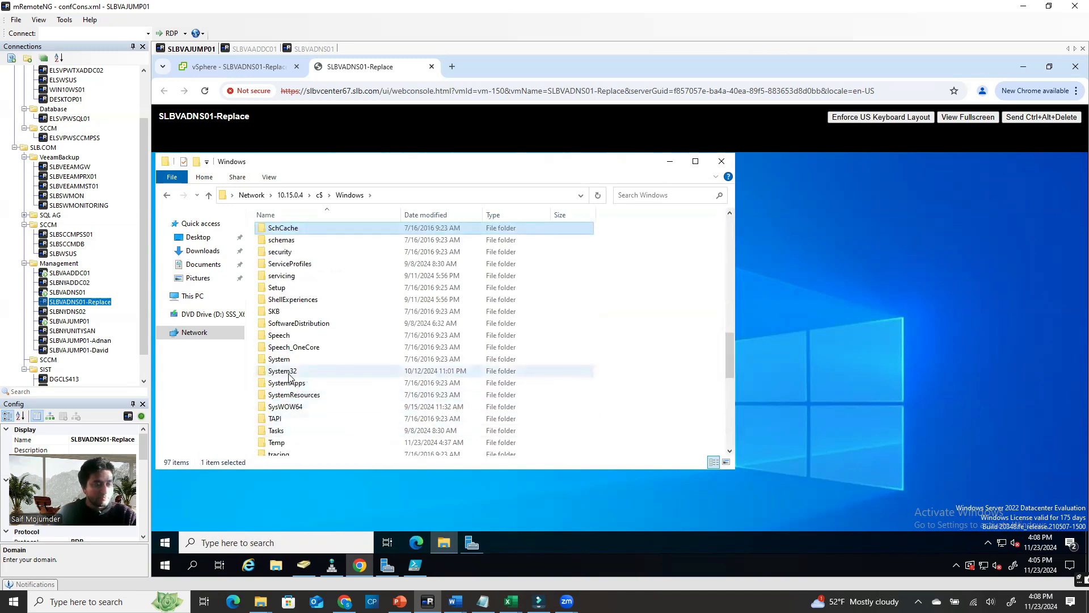
{"action": "double_click", "coordinate": [289, 373]}
Open the dns folder holding the zone files and move its window right
{"action": "left_click", "coordinate": [284, 355]}
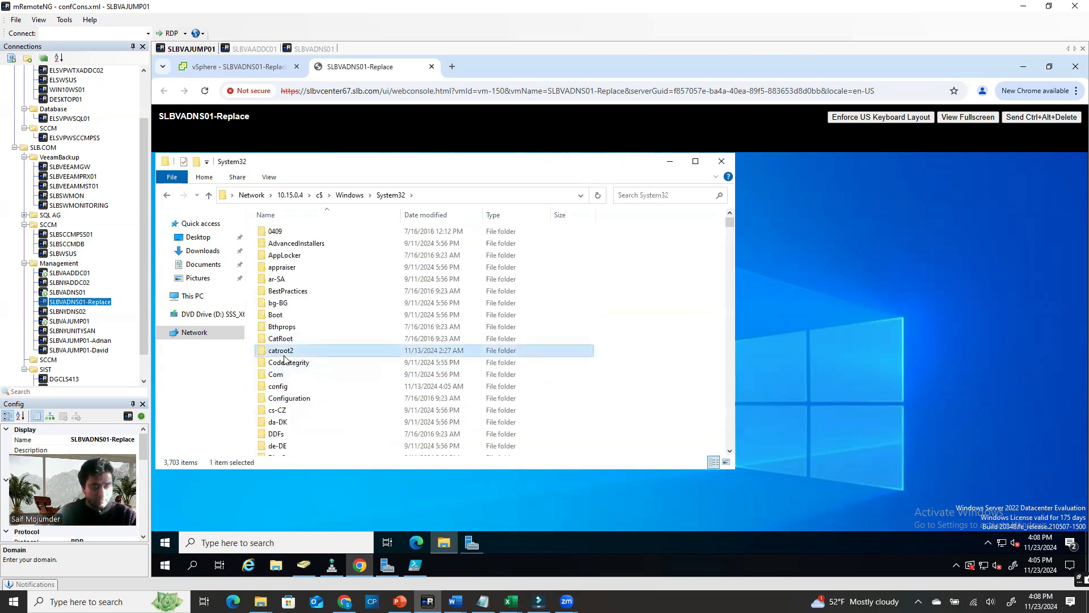
{"action": "left_click", "coordinate": [306, 422]}
{"action": "scroll", "coordinate": [311, 434], "scroll_direction": "down", "scroll_amount": 1}
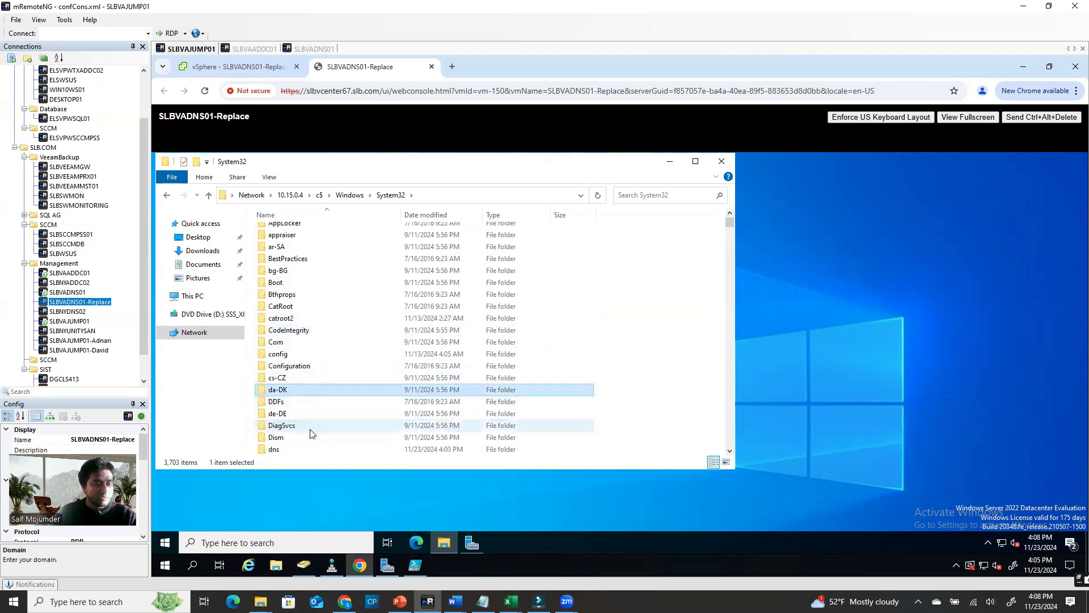
{"action": "scroll", "coordinate": [311, 434], "scroll_direction": "down", "scroll_amount": 1}
{"action": "left_click", "coordinate": [288, 413]}
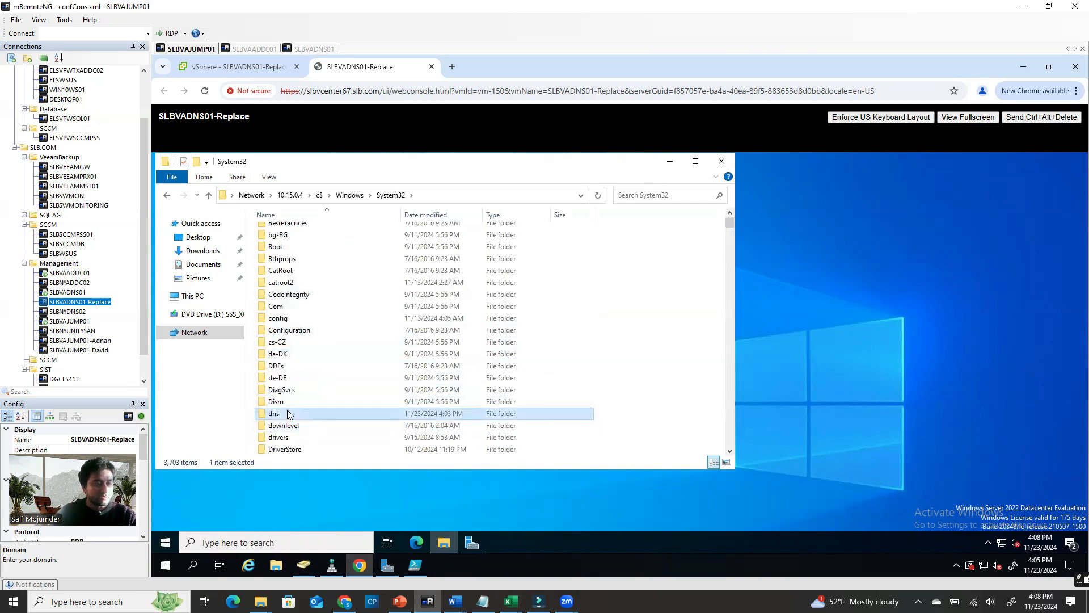
{"action": "double_click", "coordinate": [287, 413]}
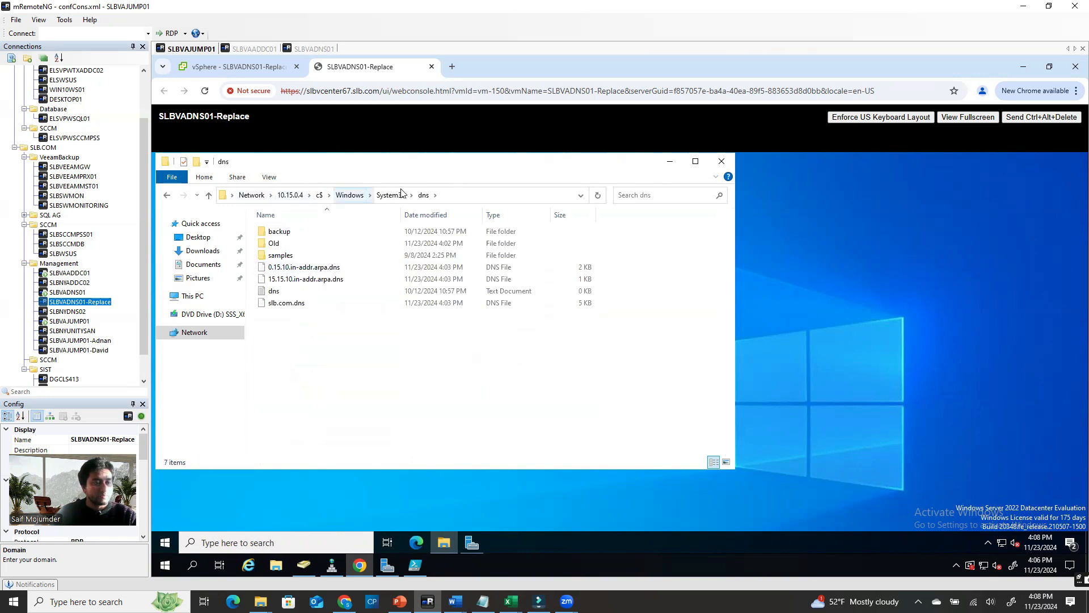
{"action": "left_click_drag", "start_coordinate": [443, 163], "coordinate": [764, 168]}
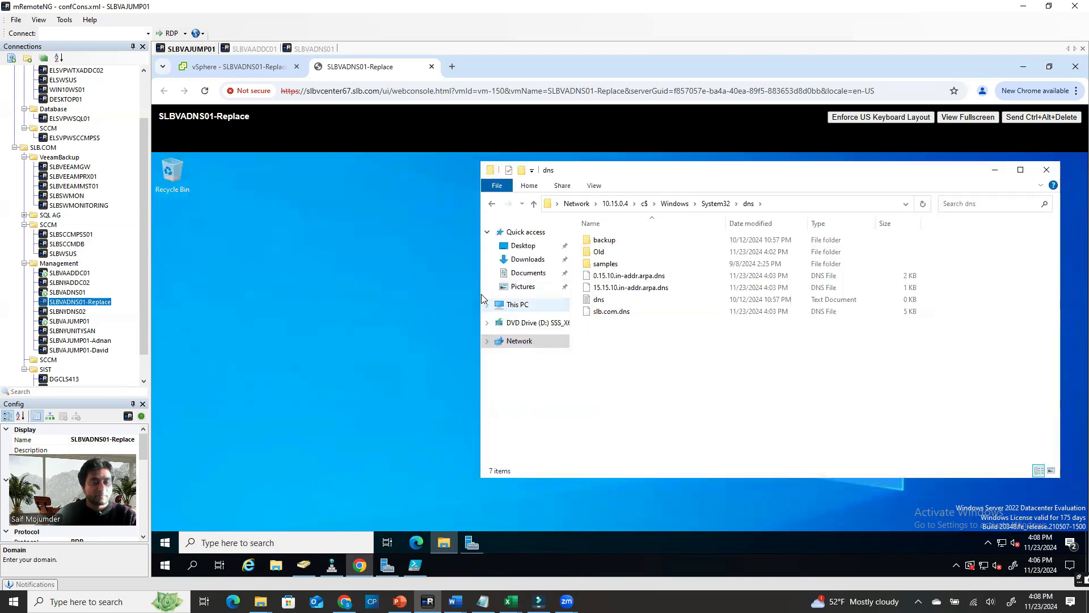
Open a second File Explorer window and arrange it beside the dns share window
{"action": "left_click_drag", "start_coordinate": [478, 286], "coordinate": [805, 287]}
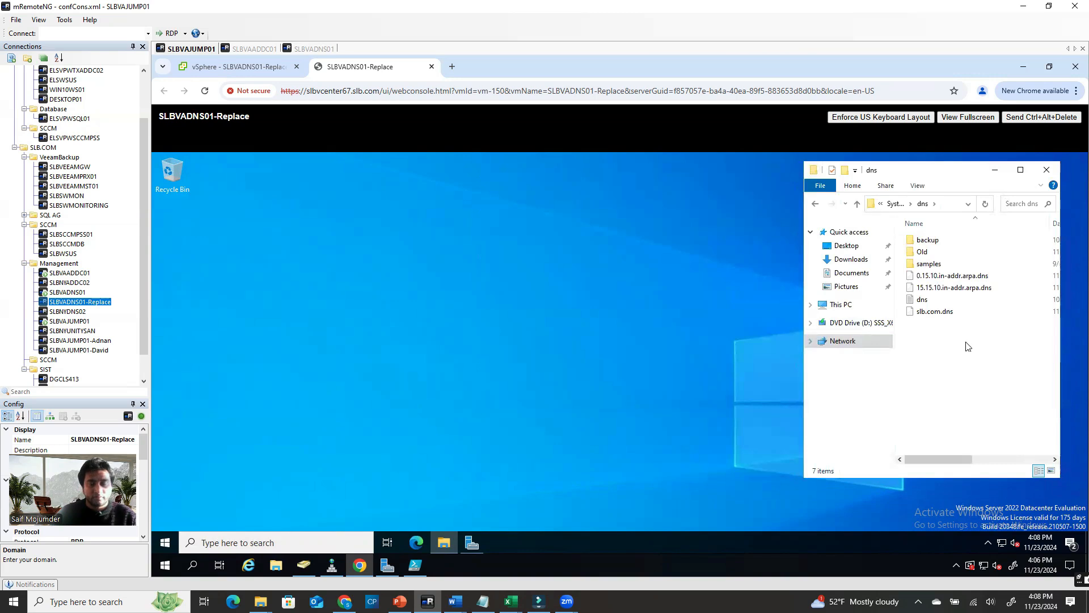
{"action": "left_click", "coordinate": [445, 542]}
{"action": "right_click", "coordinate": [446, 544]}
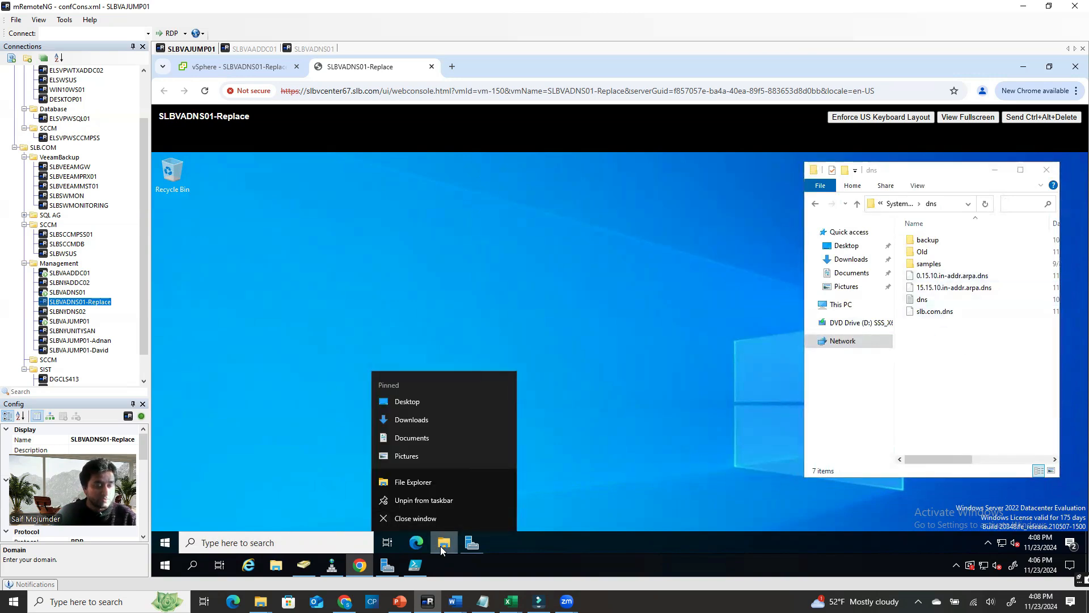
{"action": "left_click", "coordinate": [415, 482]}
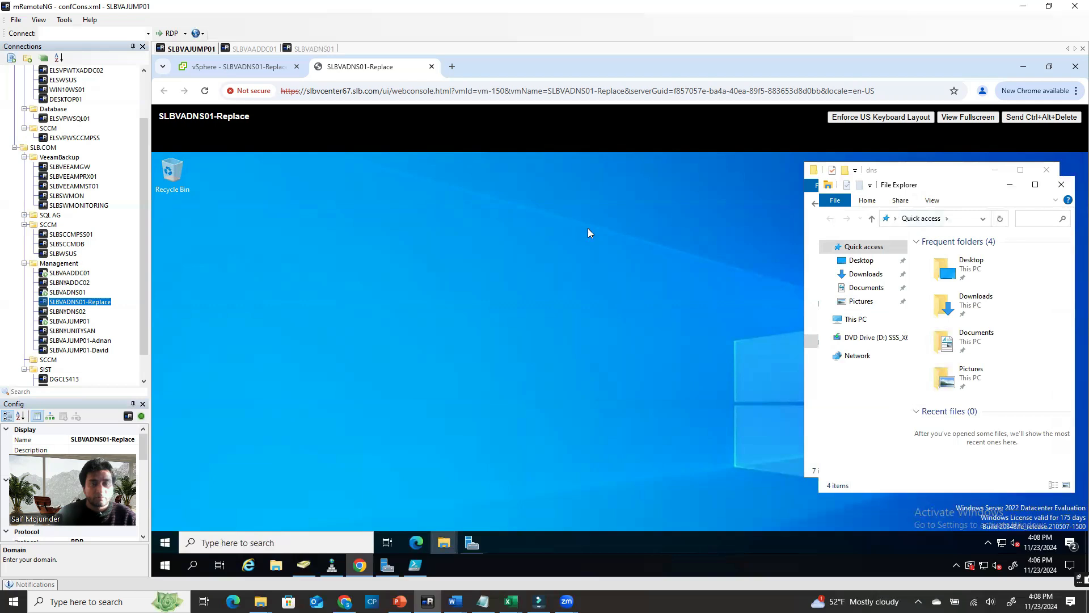
{"action": "left_click_drag", "start_coordinate": [941, 185], "coordinate": [362, 178]}
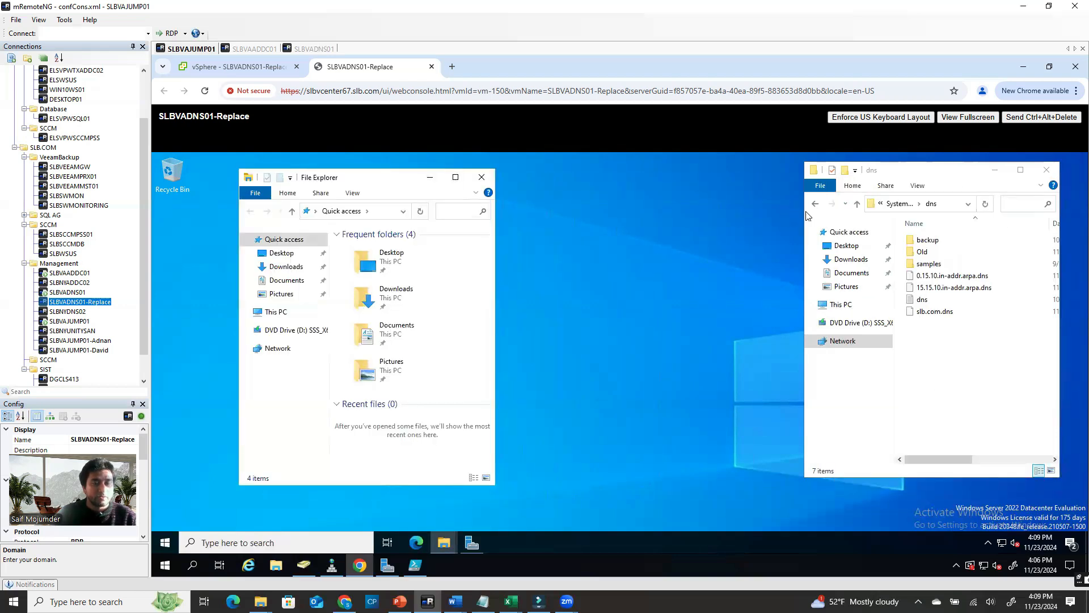
{"action": "left_click_drag", "start_coordinate": [795, 213], "coordinate": [659, 219]}
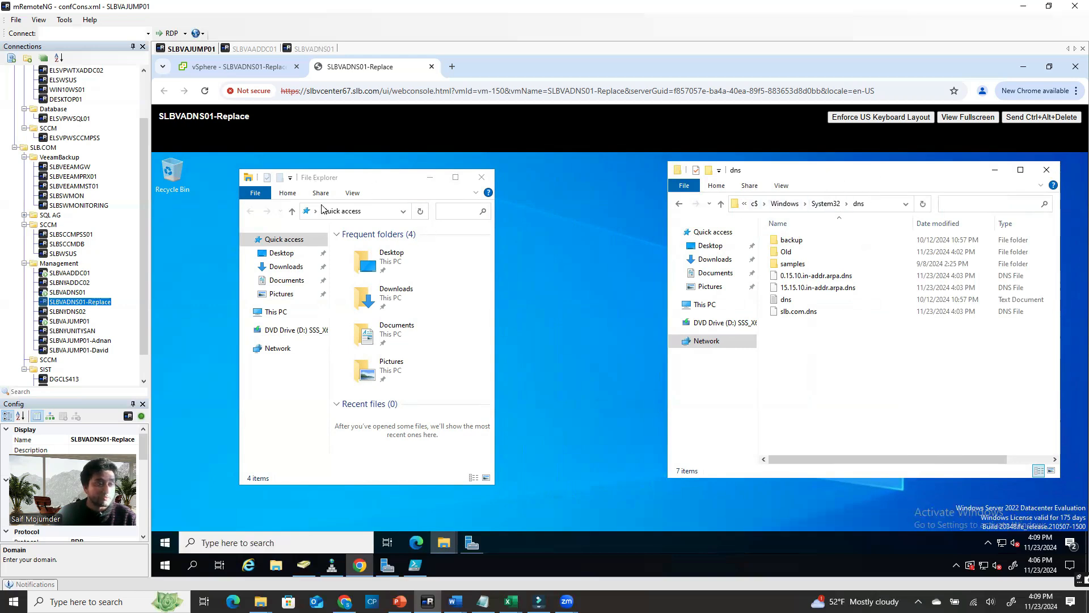
In the left window, browse This PC > Local Disk (C:) > Windows > System32
{"action": "left_click", "coordinate": [309, 174]}
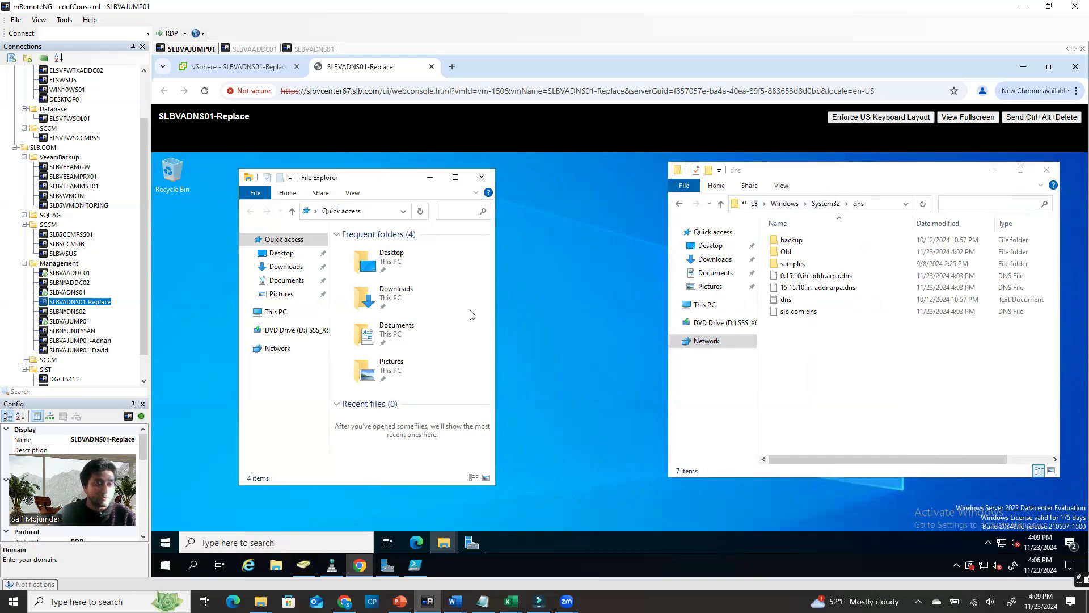
{"action": "left_click", "coordinate": [275, 313]}
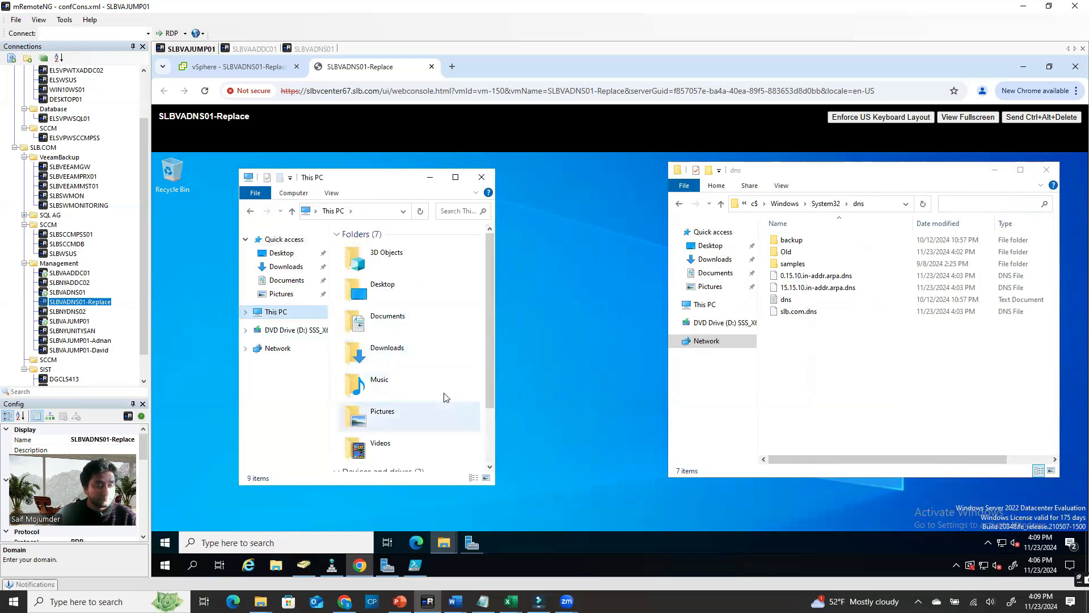
{"action": "scroll", "coordinate": [444, 397], "scroll_direction": "down", "scroll_amount": 3}
{"action": "double_click", "coordinate": [406, 423]}
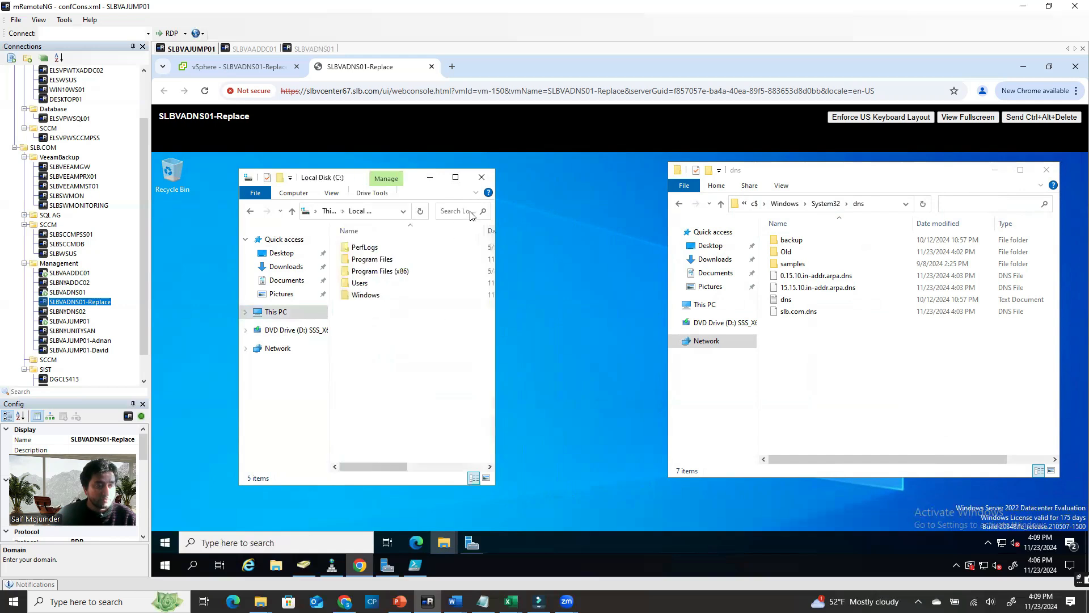
{"action": "left_click_drag", "start_coordinate": [496, 207], "coordinate": [633, 207]}
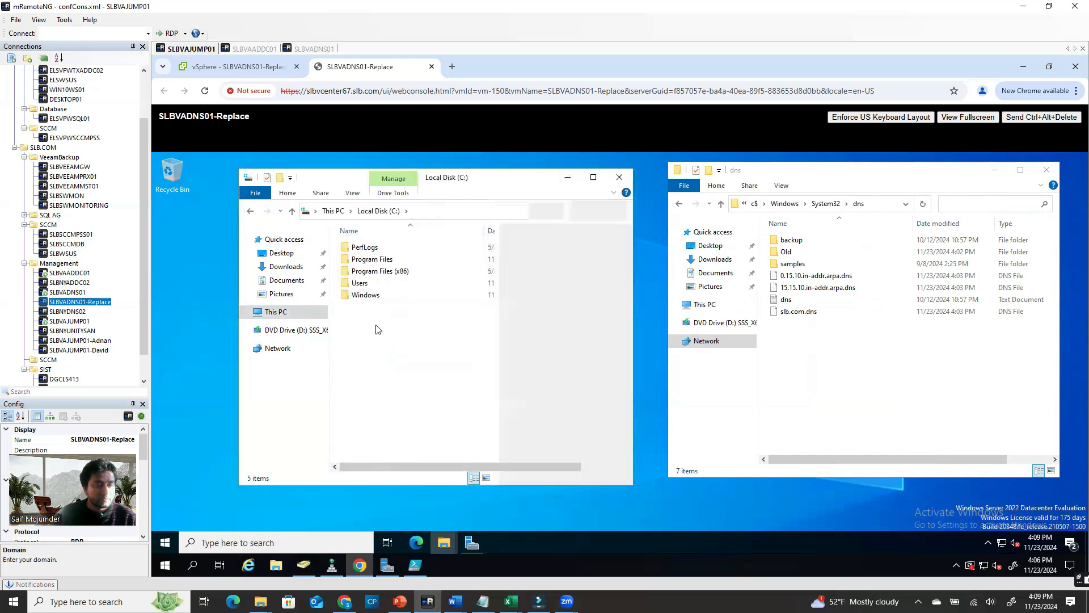
{"action": "double_click", "coordinate": [364, 295]}
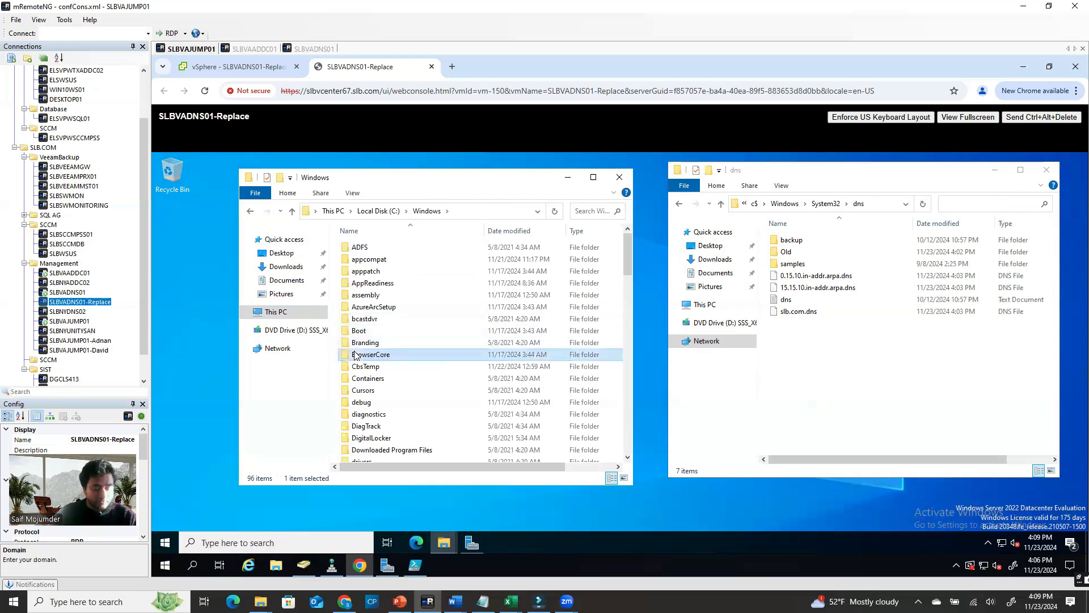
{"action": "key", "text": "s"}
{"action": "key", "text": "Down"}
{"action": "key", "text": "Down"}
{"action": "key", "text": "Down"}
{"action": "key", "text": "Down"}
{"action": "key", "text": "Down"}
{"action": "key", "text": "Down"}
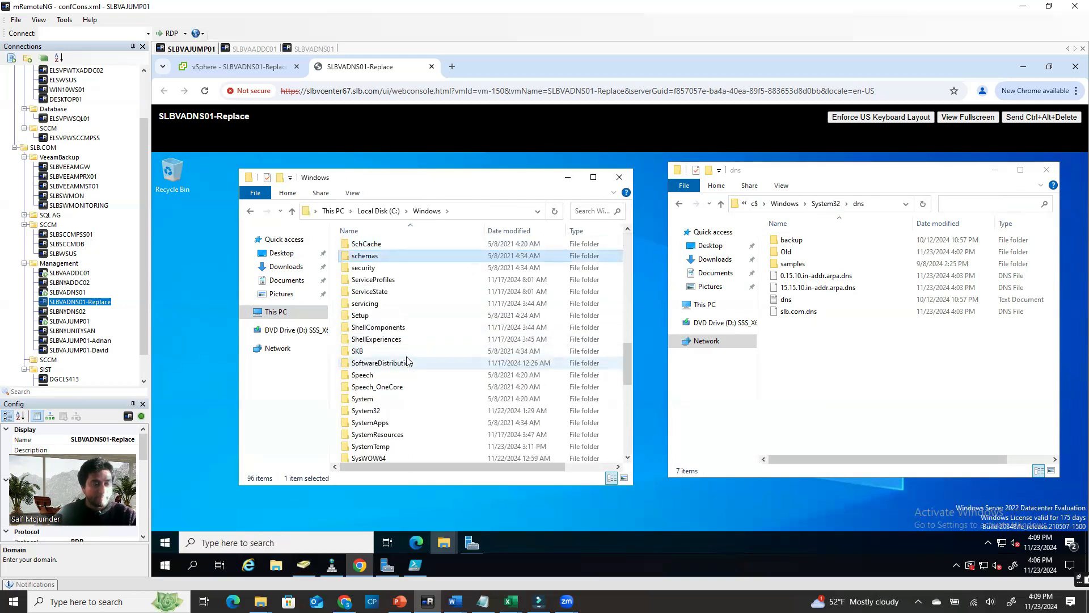
{"action": "double_click", "coordinate": [364, 410]}
Scroll System32 down to the d folders, then bring up Server Manager
{"action": "left_click", "coordinate": [359, 381]}
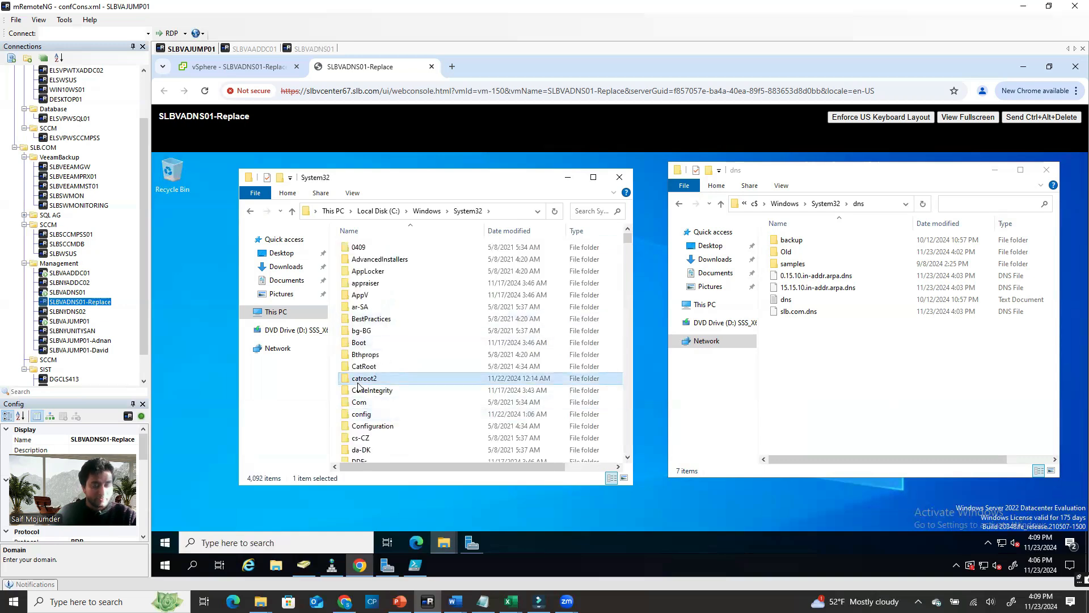
{"action": "key", "text": "d"}
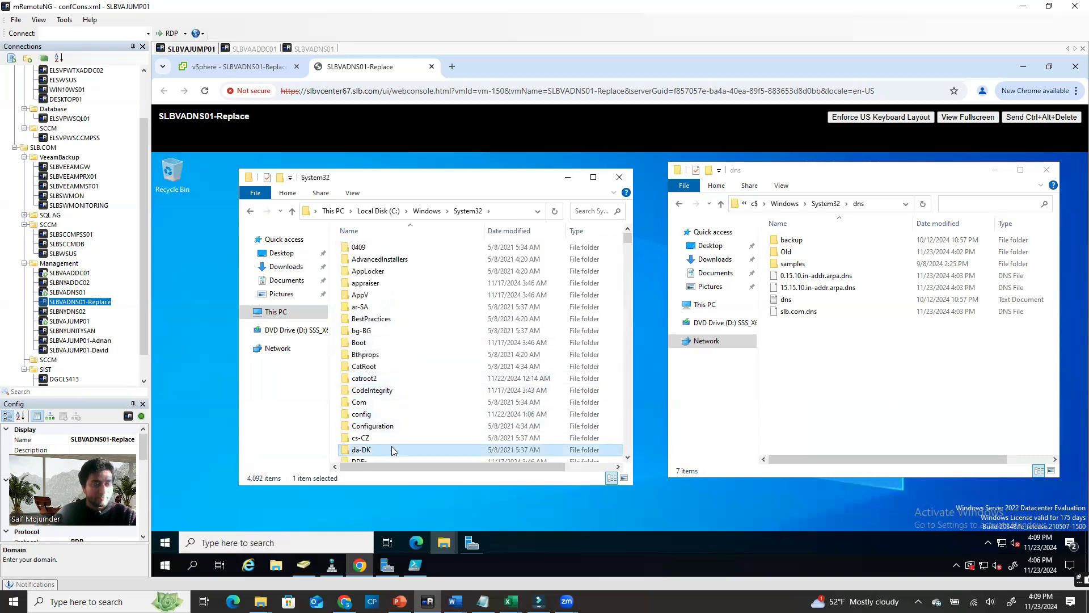
{"action": "scroll", "coordinate": [399, 435], "scroll_direction": "down", "scroll_amount": 2}
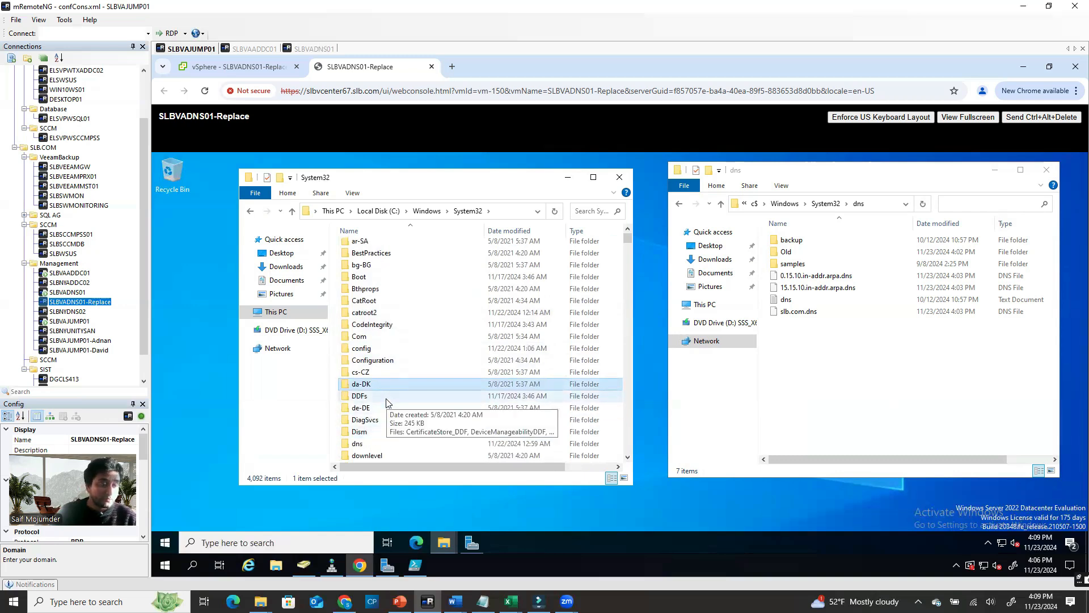
{"action": "scroll", "coordinate": [391, 404], "scroll_direction": "down", "scroll_amount": 1}
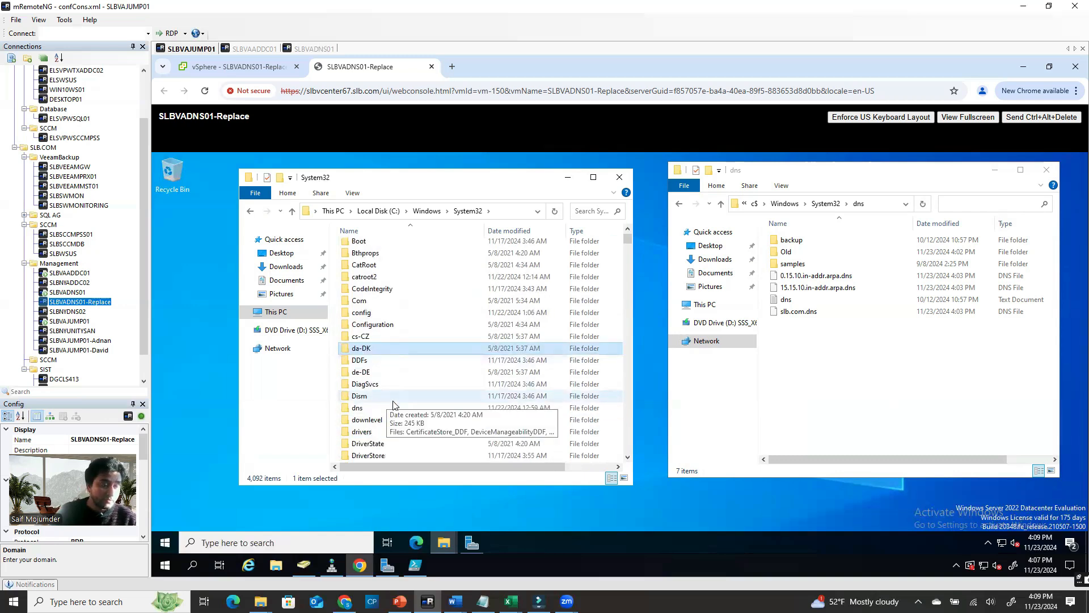
{"action": "left_click", "coordinate": [194, 234]}
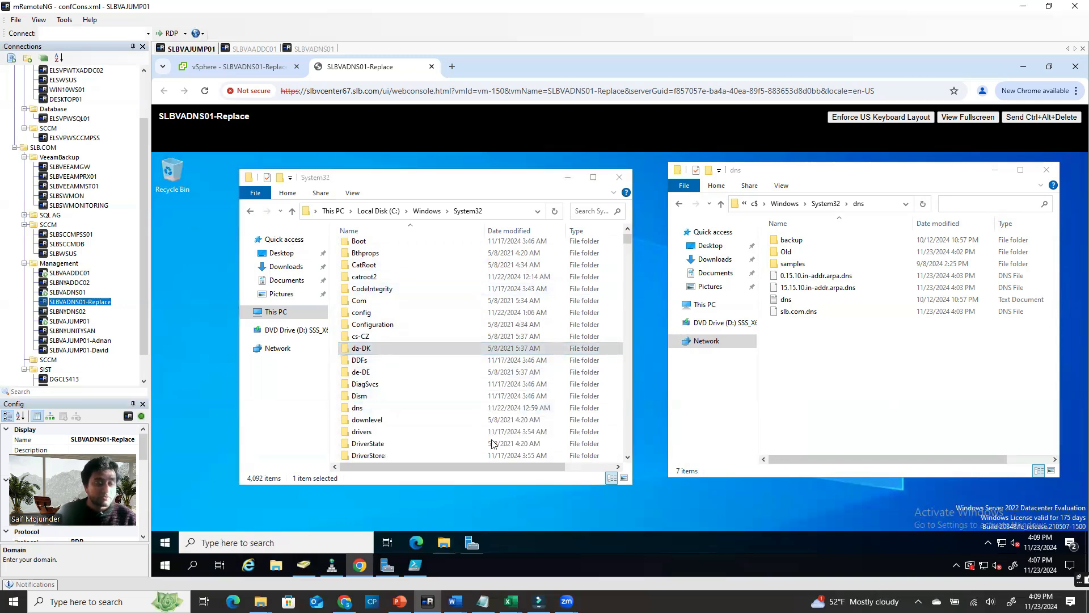
{"action": "left_click", "coordinate": [472, 543]}
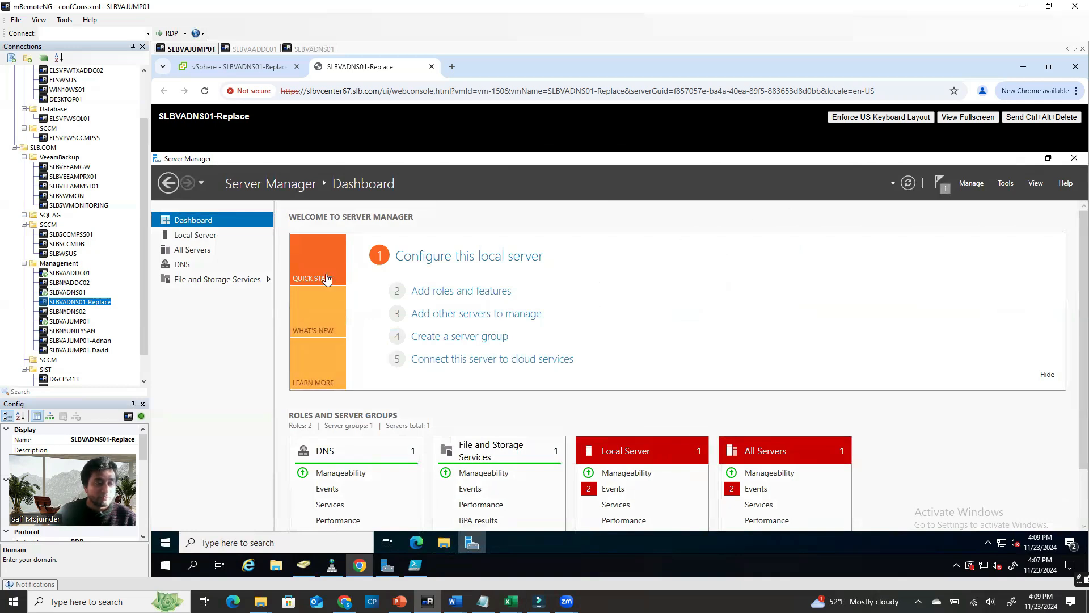
Step through three pages of Add Roles and Features, then cancel without installing anything
{"action": "left_click", "coordinate": [199, 236]}
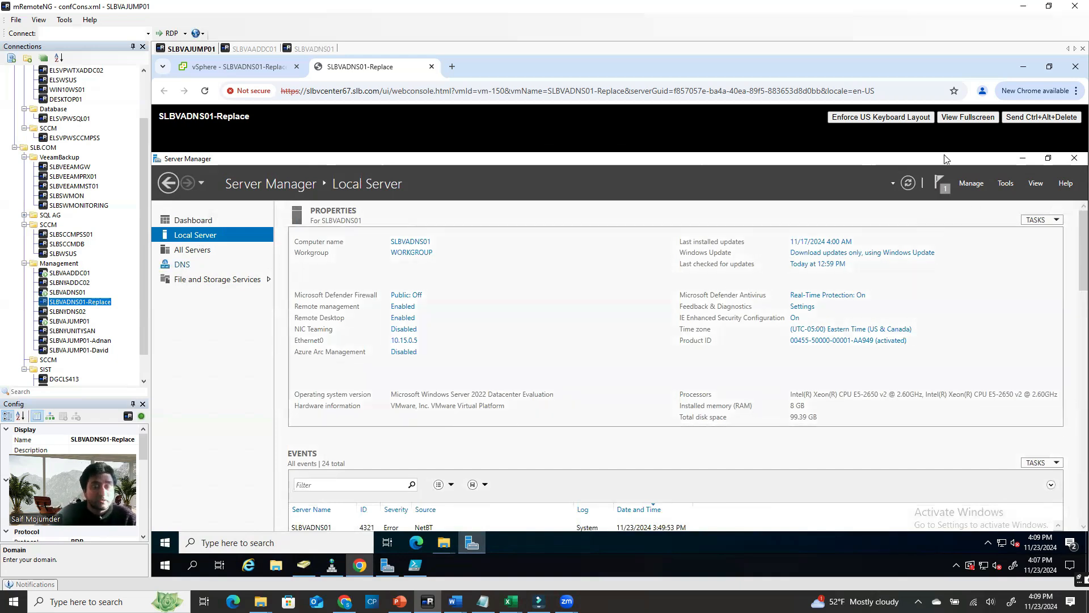
{"action": "left_click", "coordinate": [210, 221]}
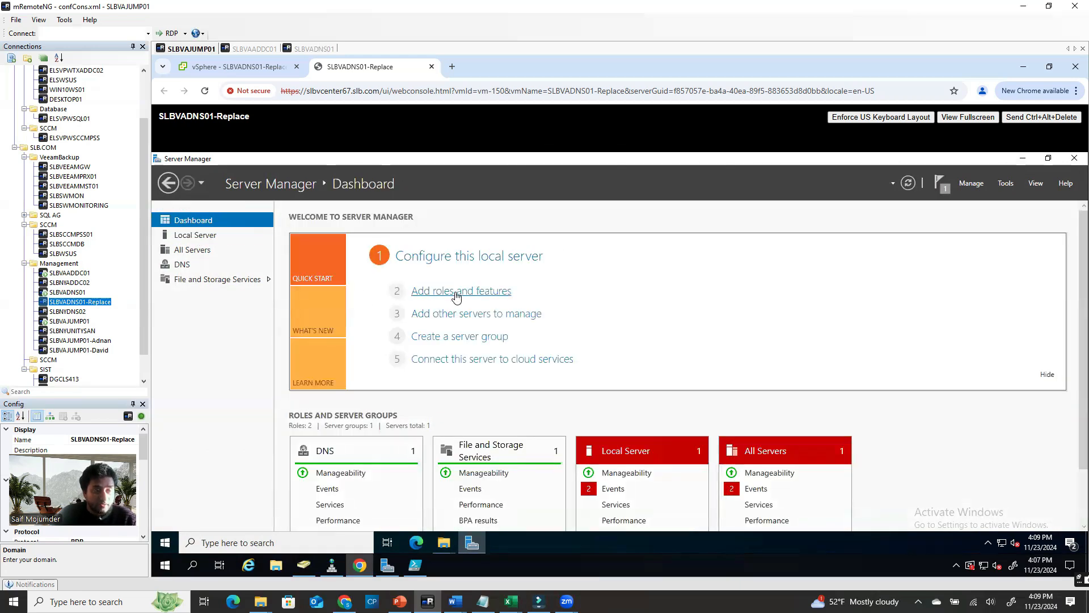
{"action": "left_click", "coordinate": [456, 292]}
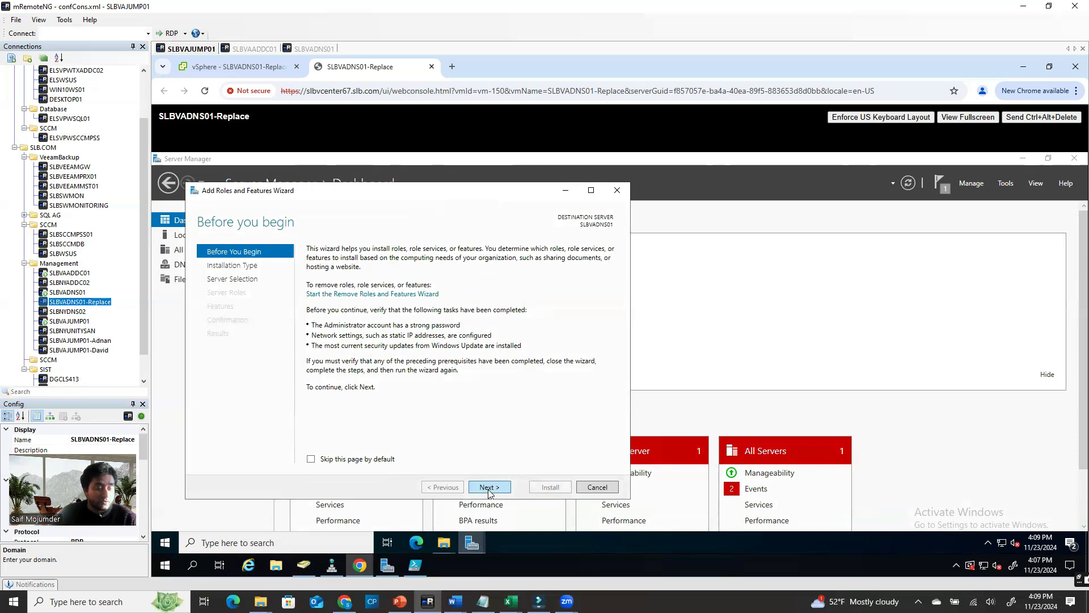
{"action": "left_click", "coordinate": [489, 487]}
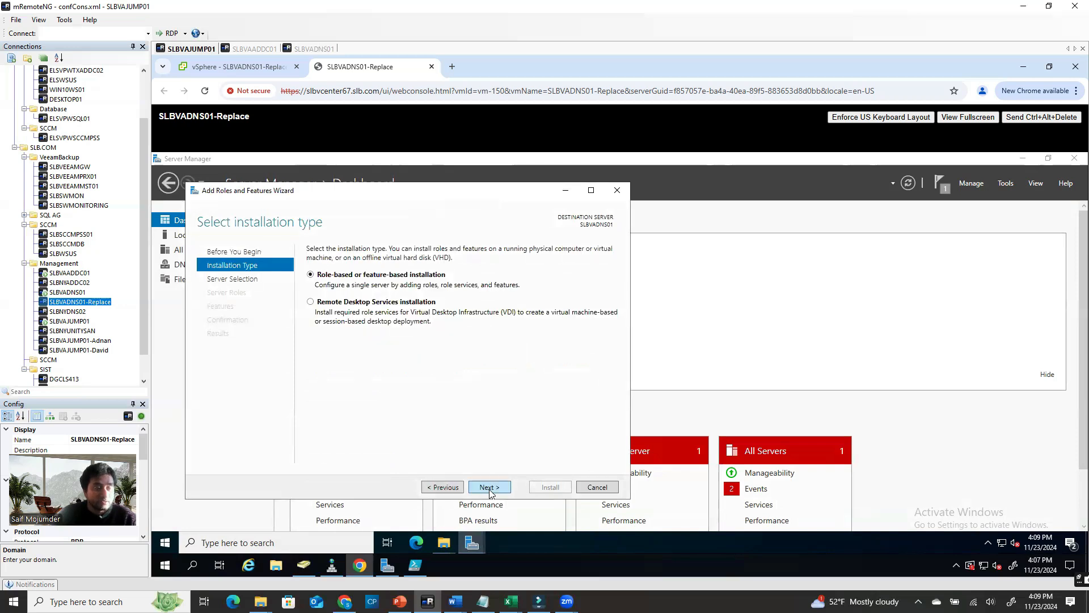
{"action": "left_click", "coordinate": [489, 487]}
{"action": "left_click", "coordinate": [489, 487]}
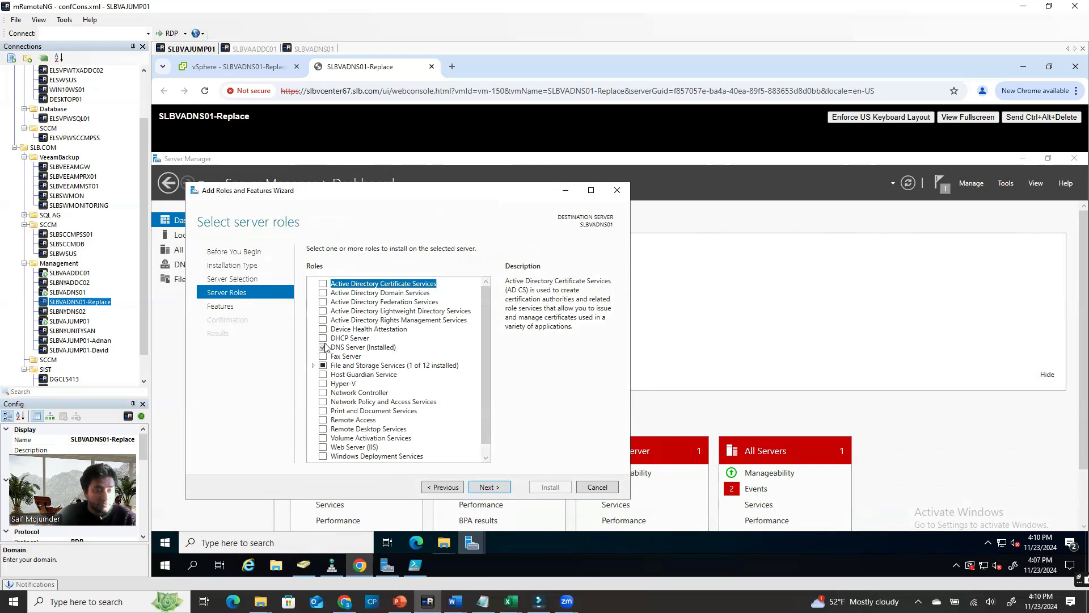
{"action": "left_click", "coordinate": [617, 191]}
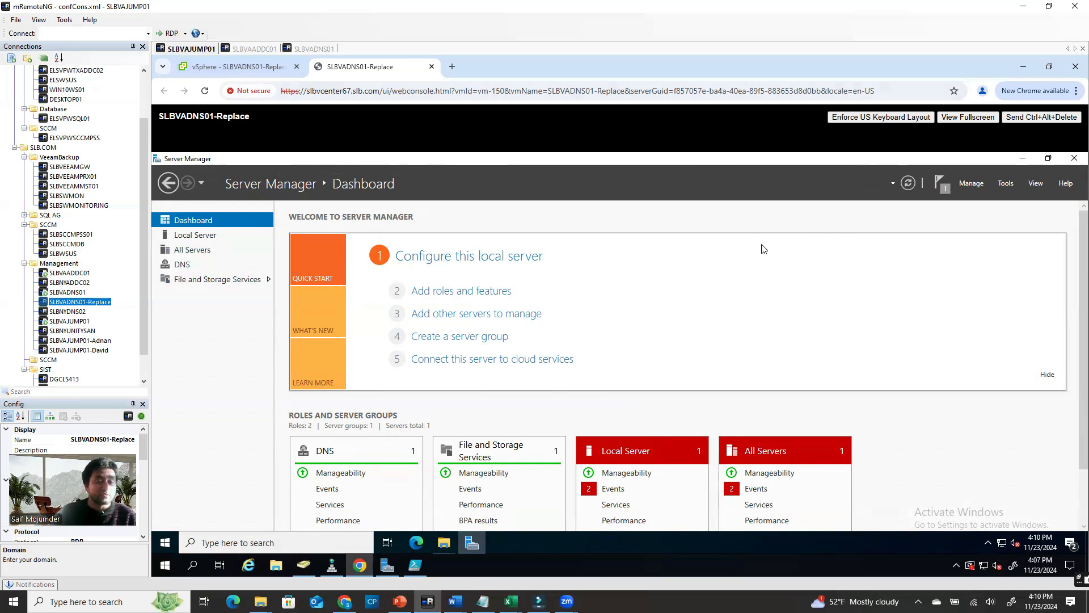
Open the replacement server's local System32\dns folder and move it left
{"action": "left_click", "coordinate": [1021, 159]}
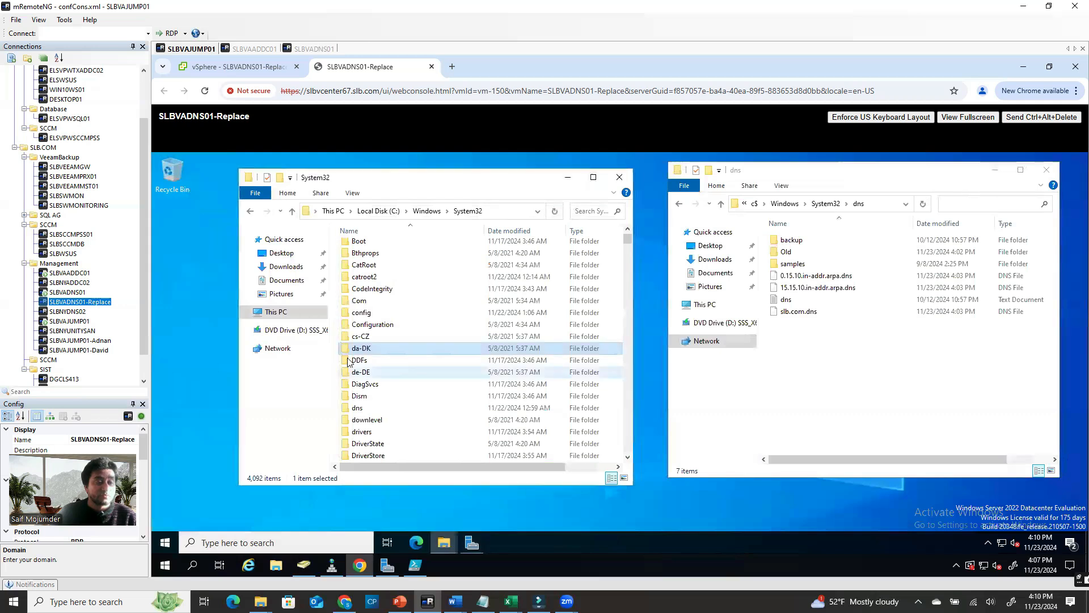
{"action": "left_click", "coordinate": [360, 409]}
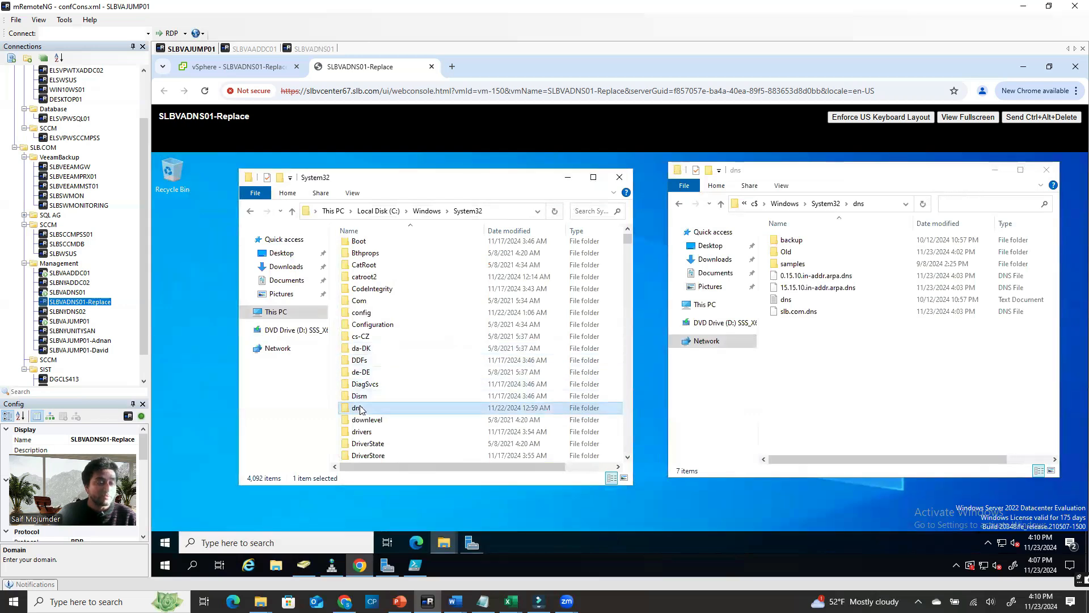
{"action": "double_click", "coordinate": [360, 409]}
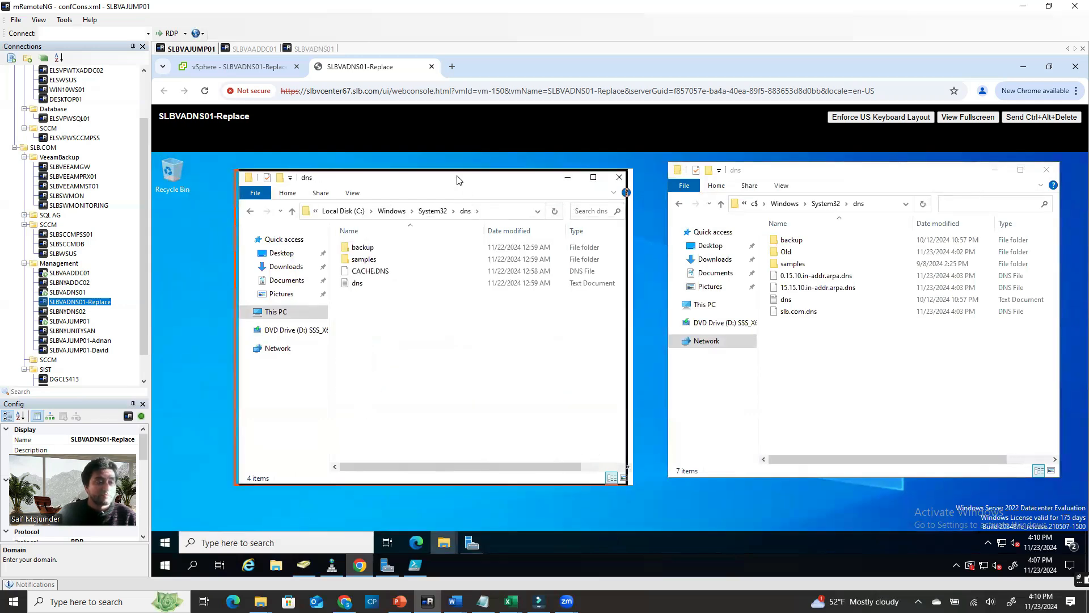
{"action": "left_click_drag", "start_coordinate": [453, 181], "coordinate": [405, 169]}
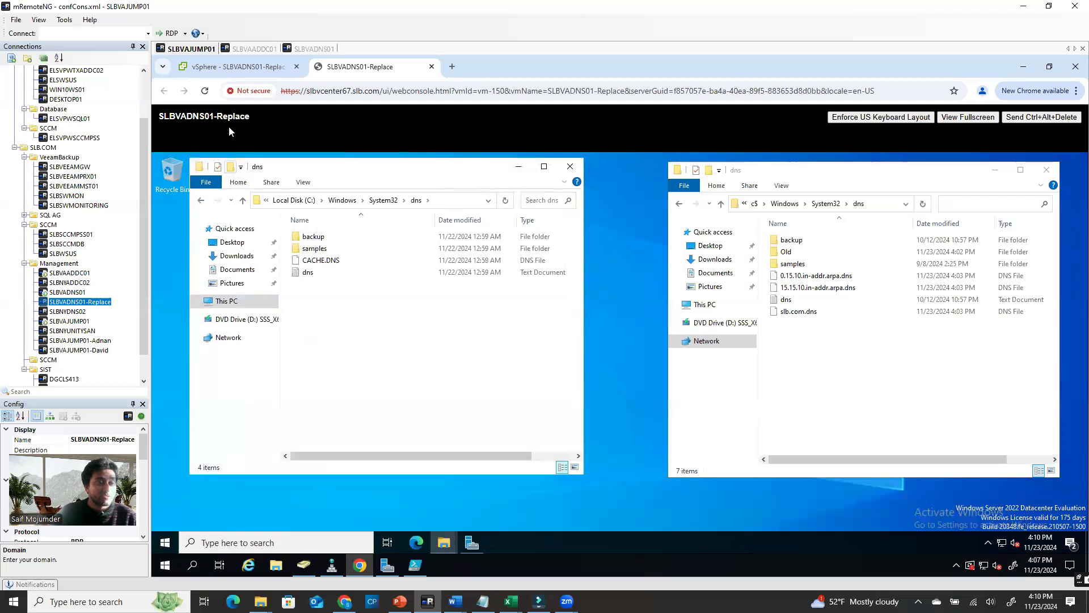
Copy 0.15.10, 15.15.10 in-addr.arpa.dns and slb.com.dns from the share into the local dns folder
{"action": "left_click", "coordinate": [826, 172]}
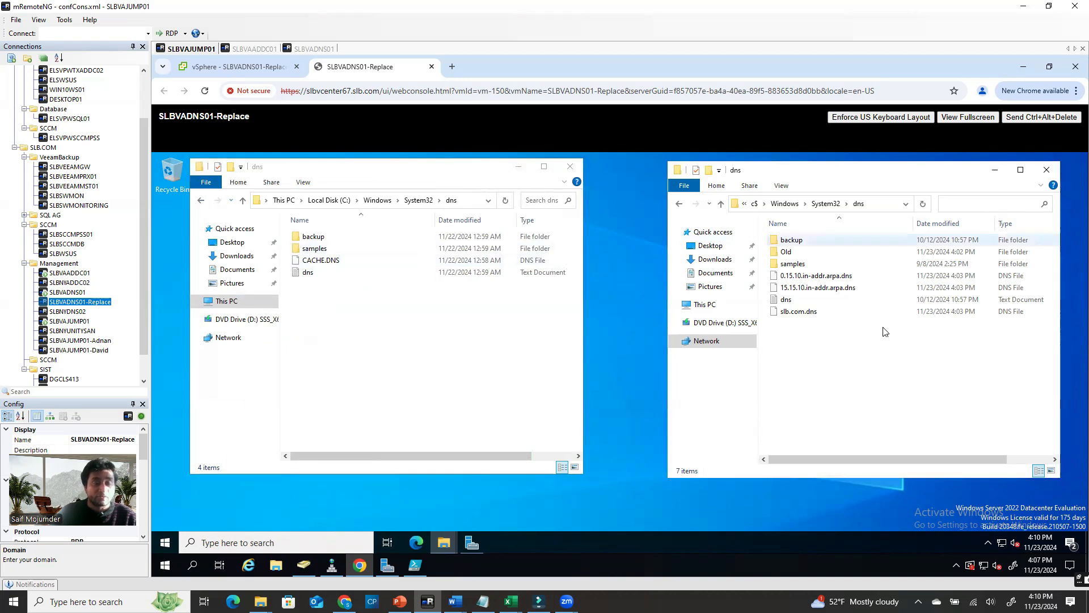
{"action": "left_click", "coordinate": [825, 278]}
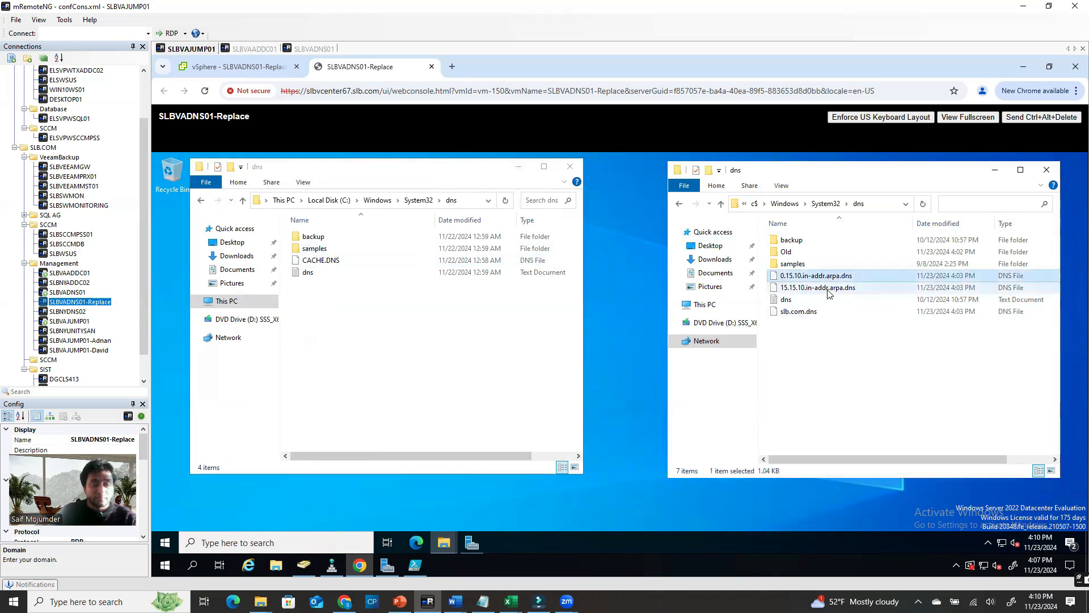
{"action": "key", "text": "shift+Down"}
{"action": "left_click", "coordinate": [809, 313], "text": "ctrl"}
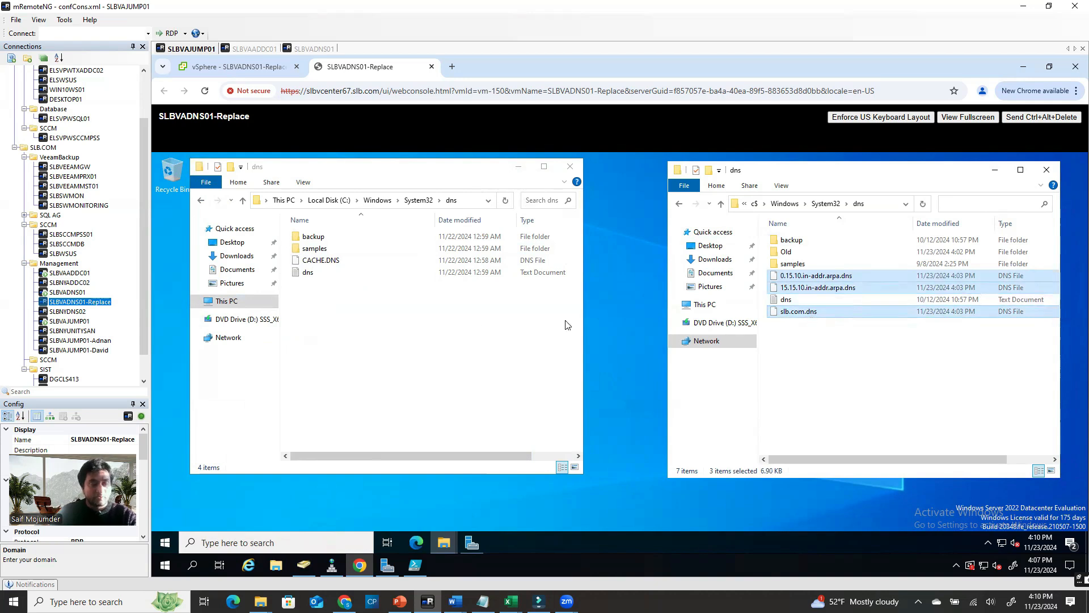
{"action": "left_click", "coordinate": [356, 317]}
{"action": "right_click", "coordinate": [356, 317]}
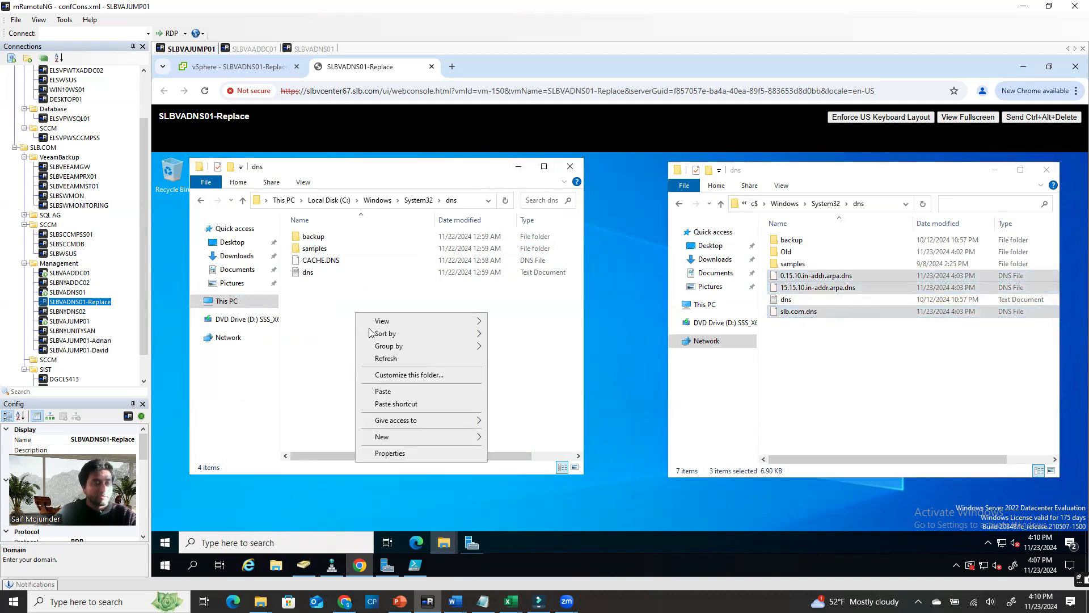
{"action": "left_click", "coordinate": [385, 392]}
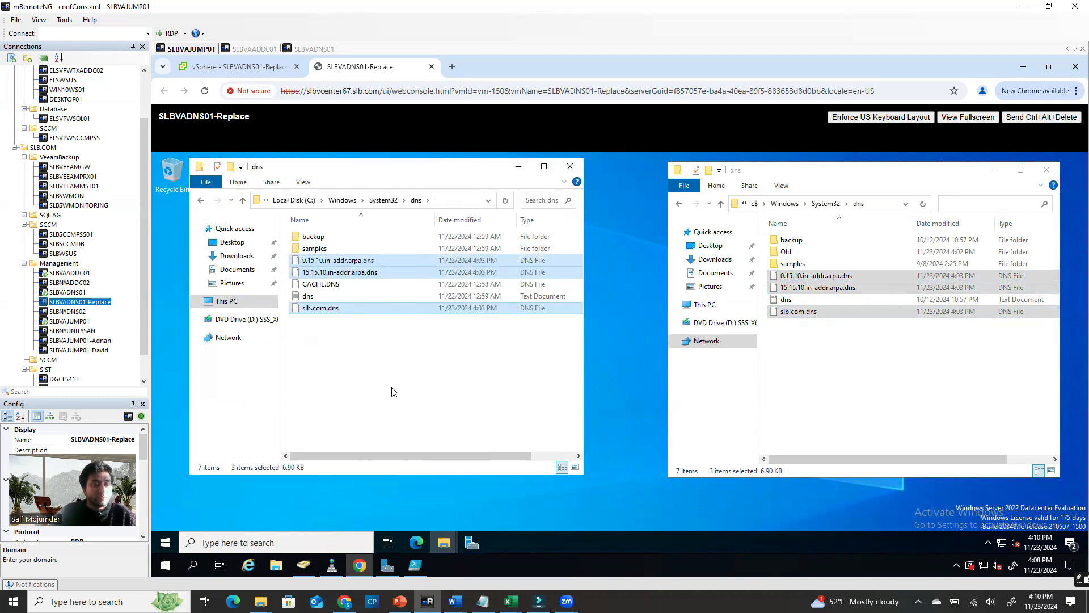
{"action": "left_click", "coordinate": [395, 391]}
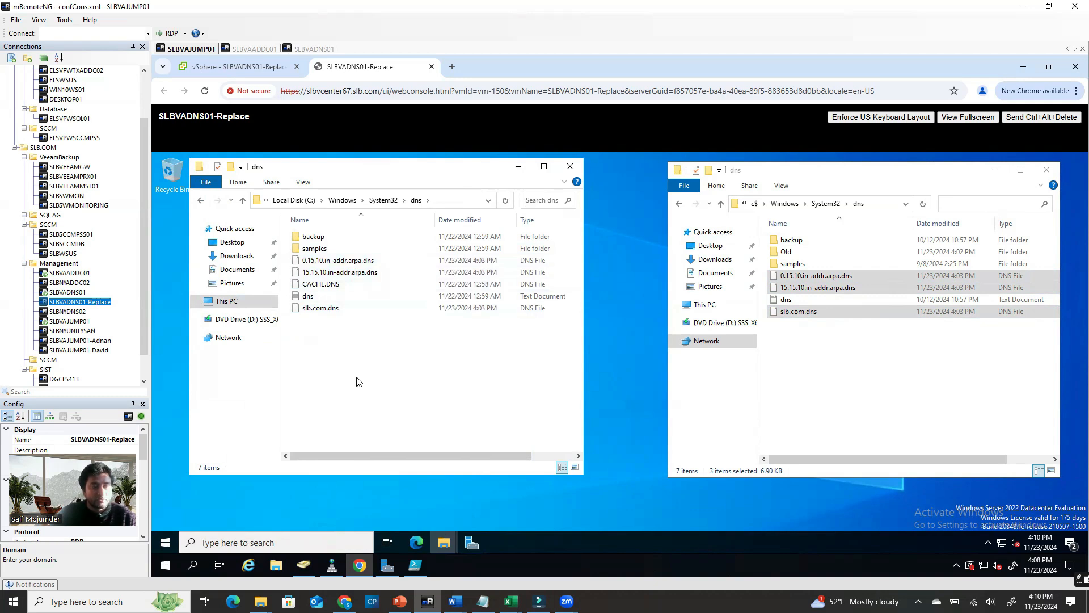
{"action": "left_click", "coordinate": [472, 543]}
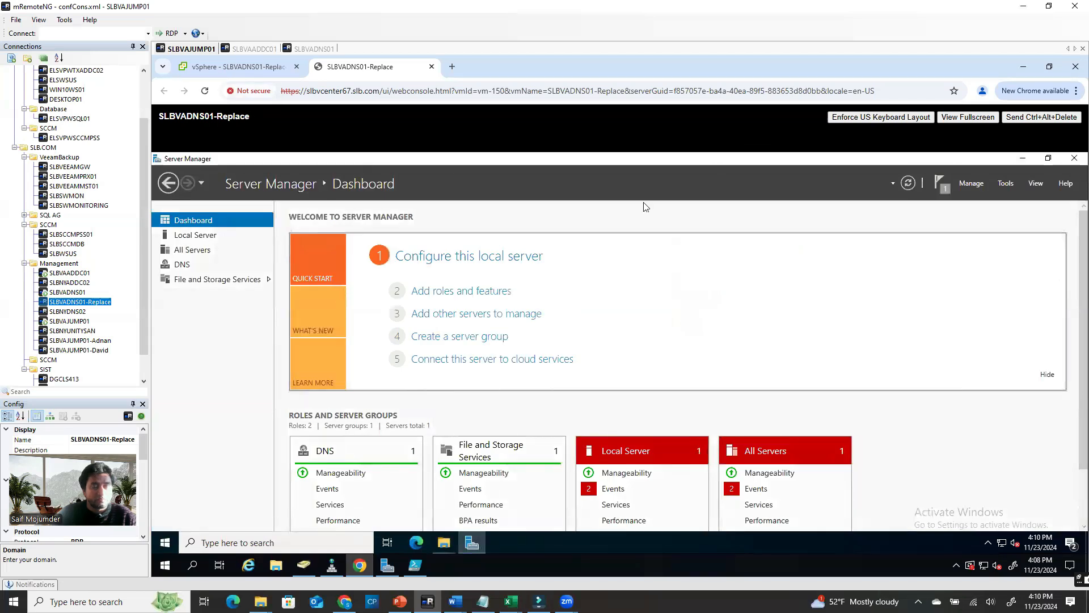
Open DNS Manager and expand SLBVADNS01's forward and reverse lookup zones
{"action": "left_click", "coordinate": [1006, 183]}
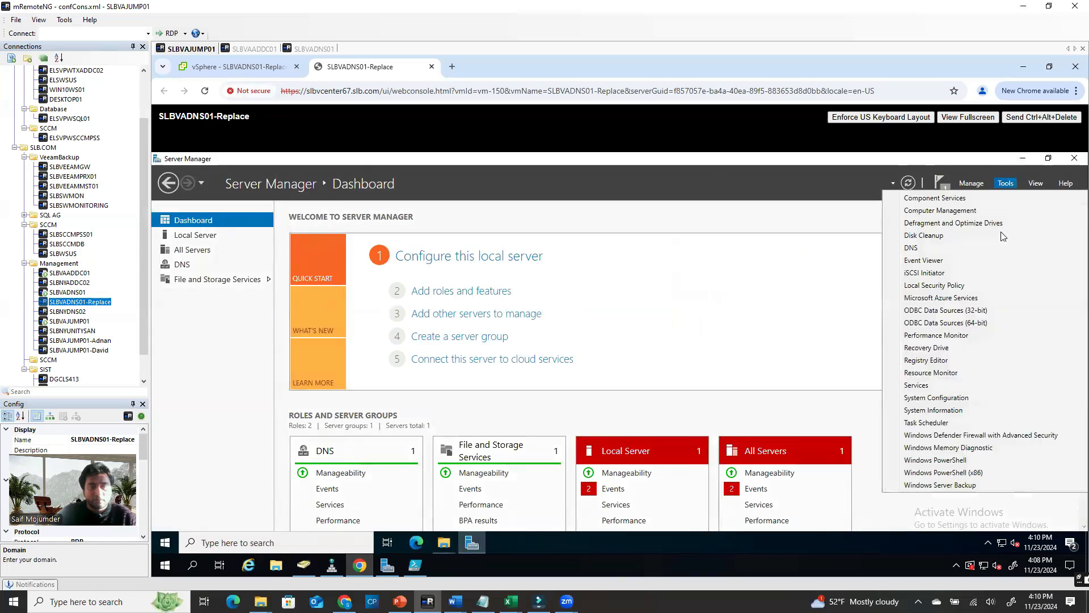
{"action": "left_click", "coordinate": [912, 248]}
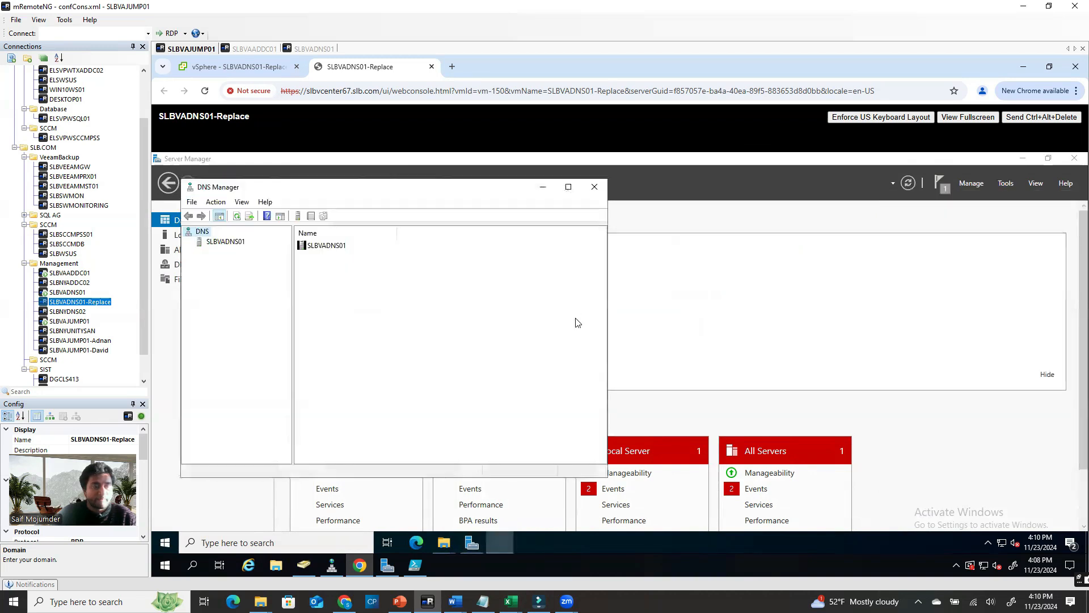
{"action": "left_click", "coordinate": [1022, 158]}
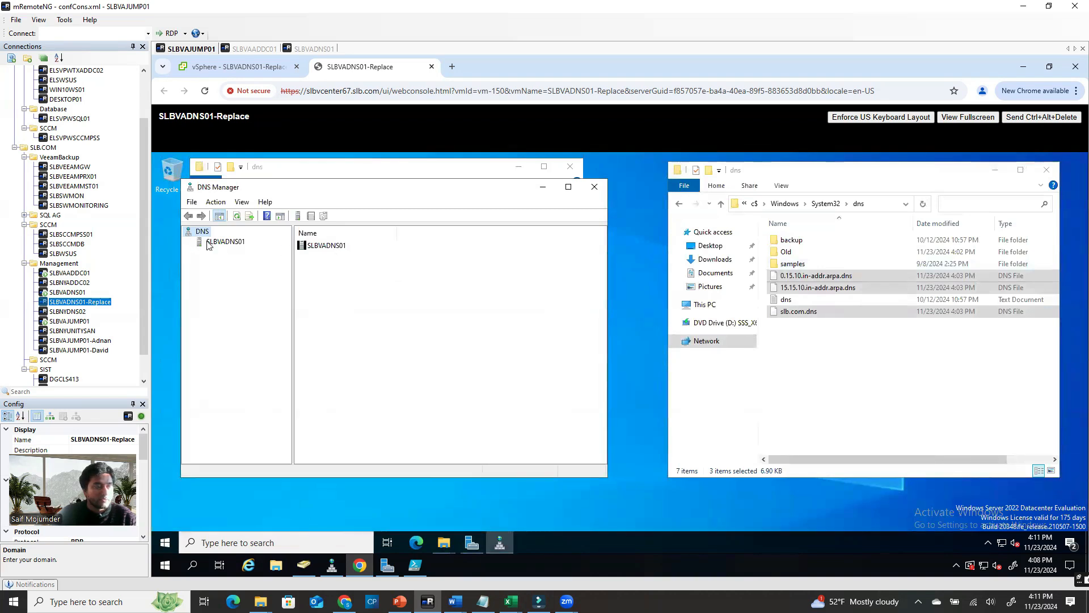
{"action": "left_click", "coordinate": [209, 243]}
{"action": "left_click", "coordinate": [189, 242]}
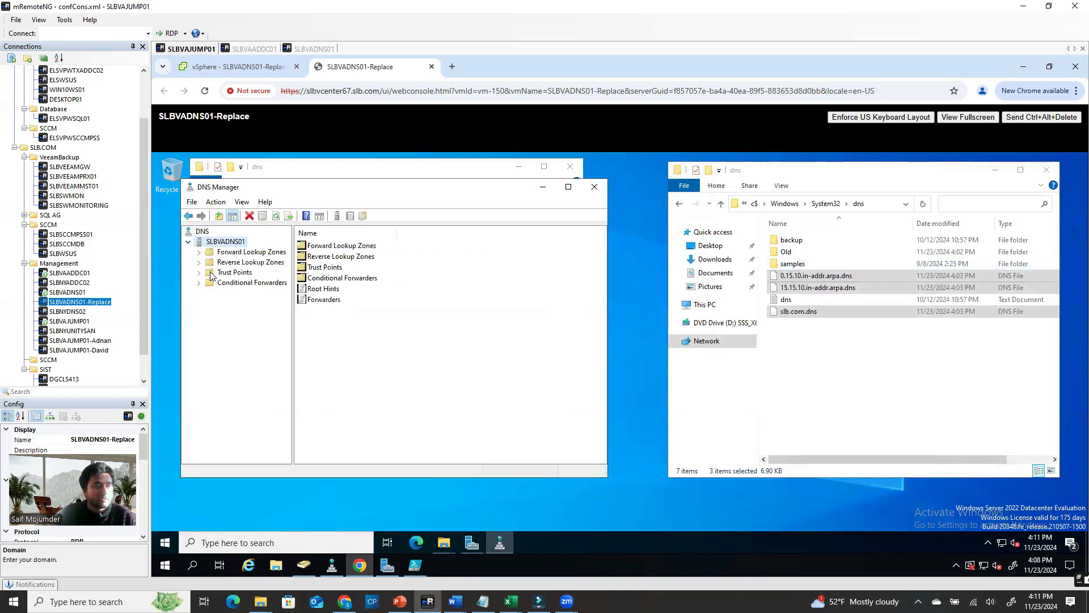
{"action": "left_click", "coordinate": [203, 253]}
{"action": "left_click", "coordinate": [211, 264]}
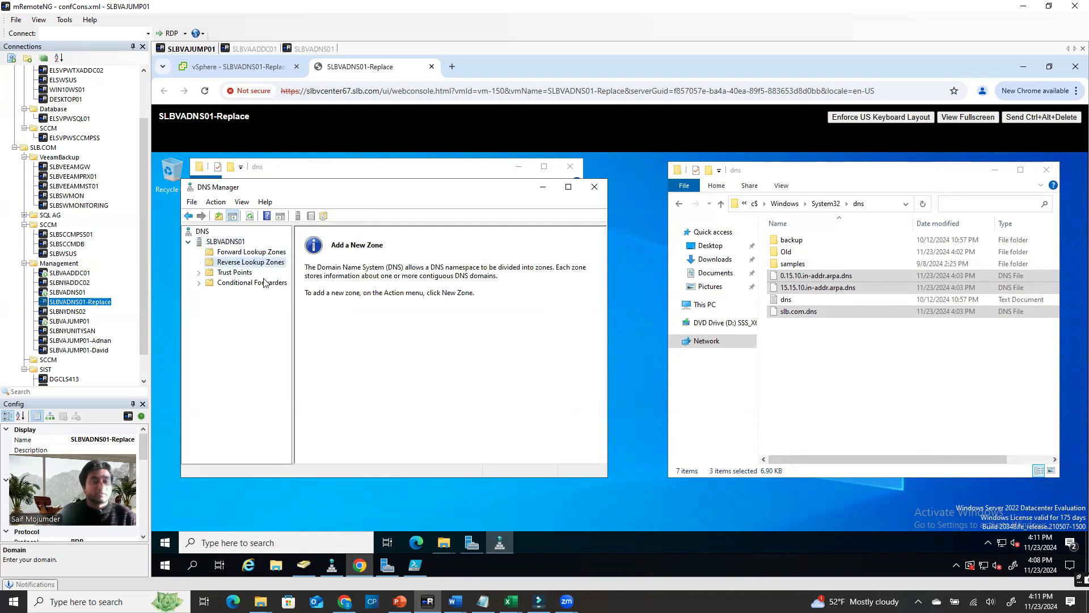
{"action": "left_click", "coordinate": [543, 188]}
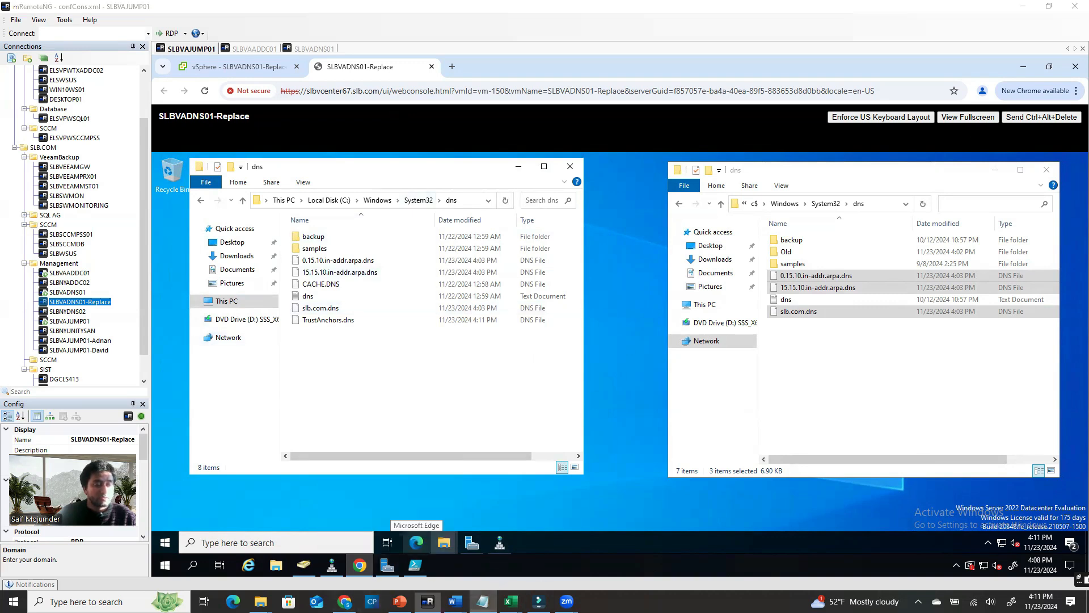
Restore the dnscmd command notes and select all their text
{"action": "left_click", "coordinate": [486, 601]}
{"action": "left_click", "coordinate": [729, 261]}
{"action": "left_click_drag", "start_coordinate": [853, 236], "coordinate": [52, 57]}
{"action": "key", "text": "ctrl+c"}
{"action": "left_click", "coordinate": [874, 82]}
On SLBVADNS01, paste the dnscmd commands into a new Notepad
{"action": "left_click", "coordinate": [312, 49]}
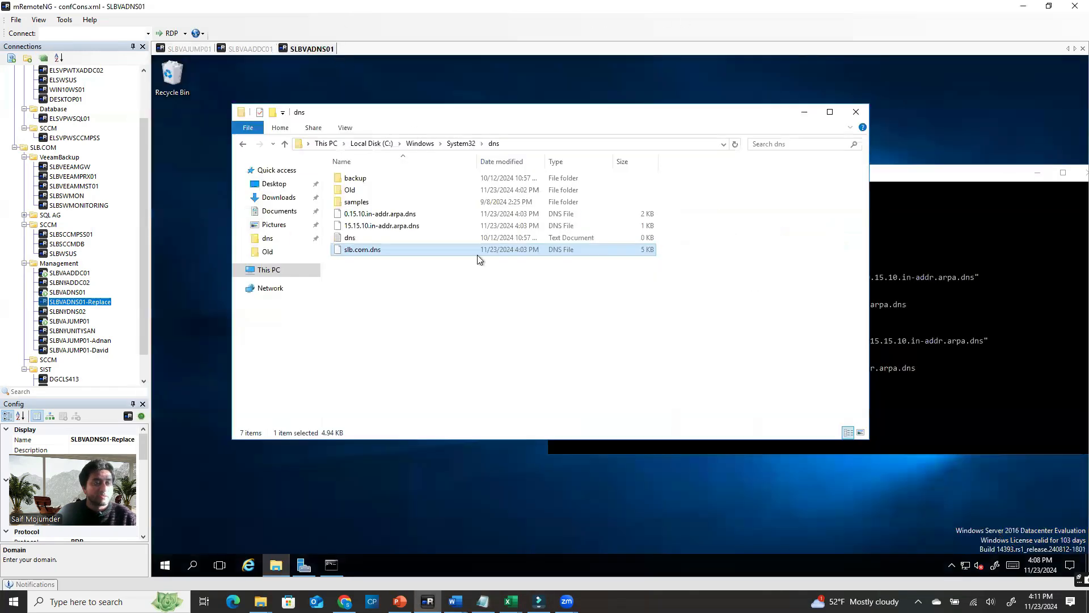
{"action": "left_click", "coordinate": [192, 565]}
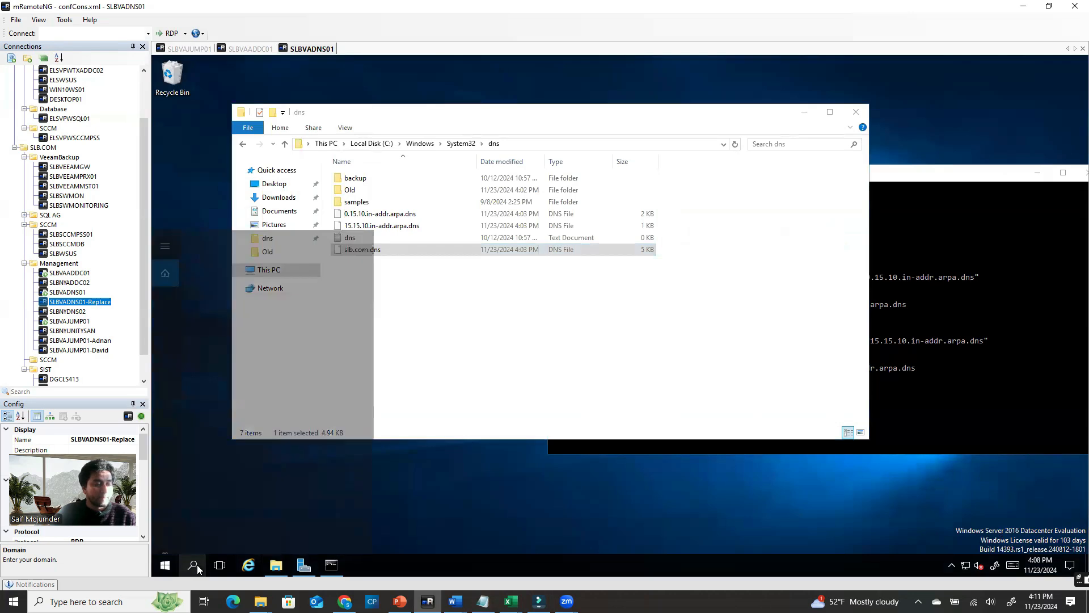
{"action": "type", "text": "not"}
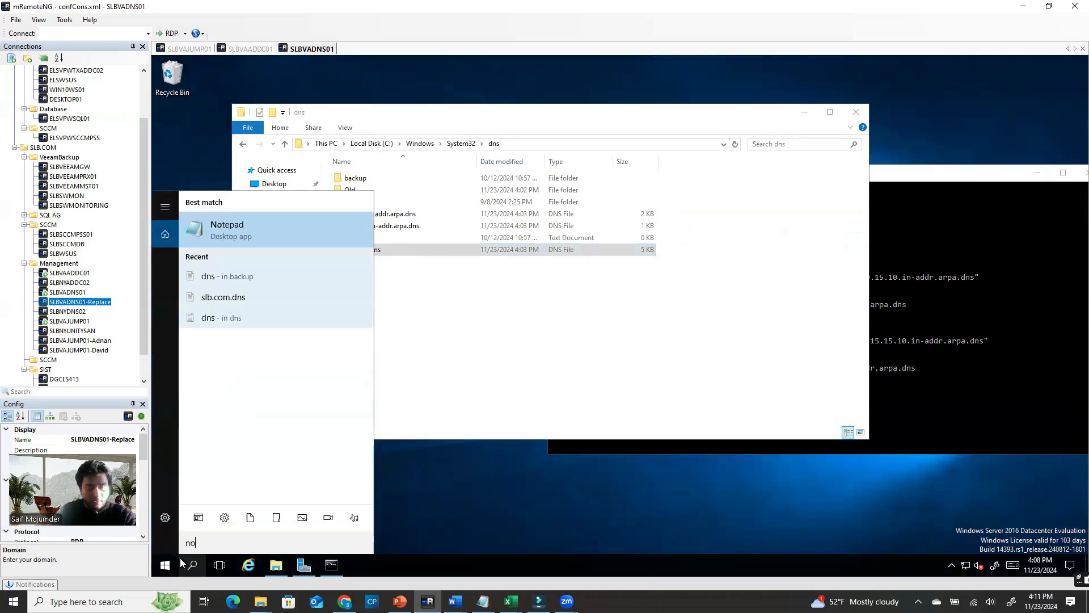
{"action": "left_click", "coordinate": [271, 229]}
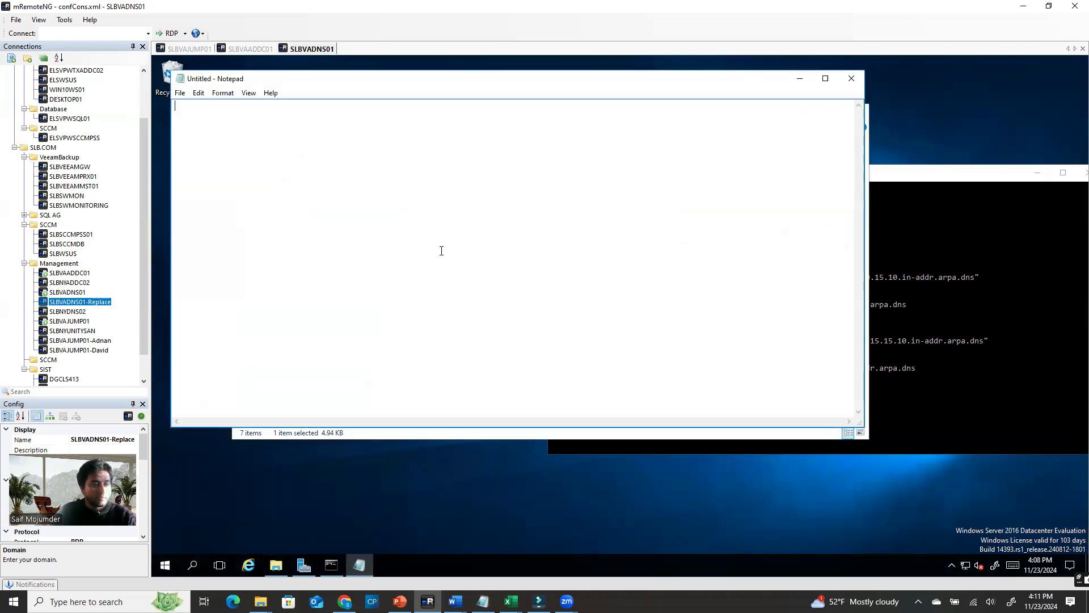
{"action": "key", "text": "ctrl+v"}
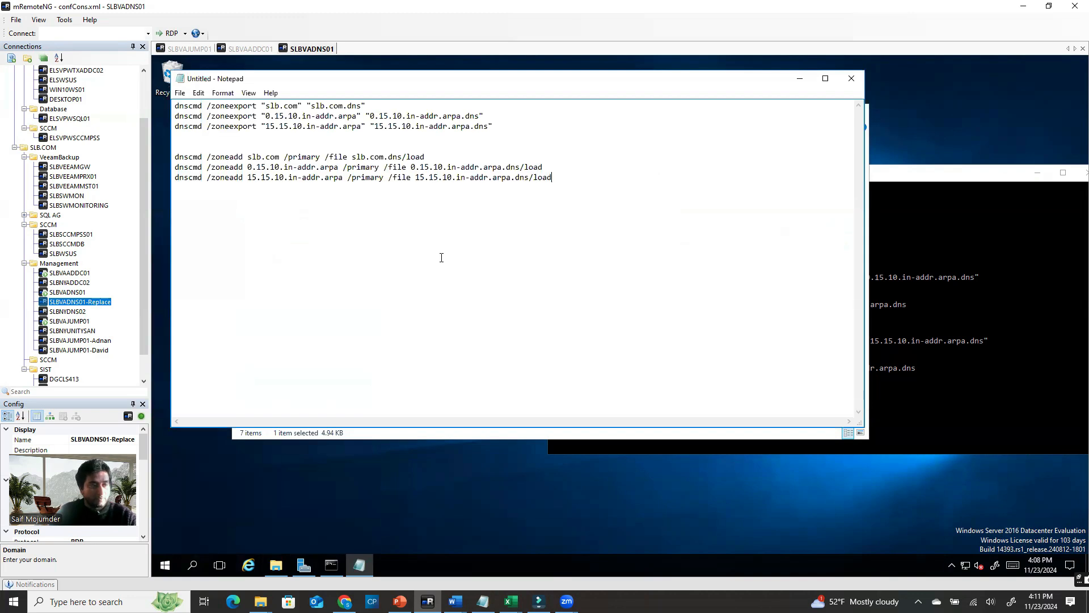
Save the note as 'DNS Script' in Local Disk (C:) and close it
{"action": "left_click", "coordinate": [180, 93]}
{"action": "left_click", "coordinate": [213, 143]}
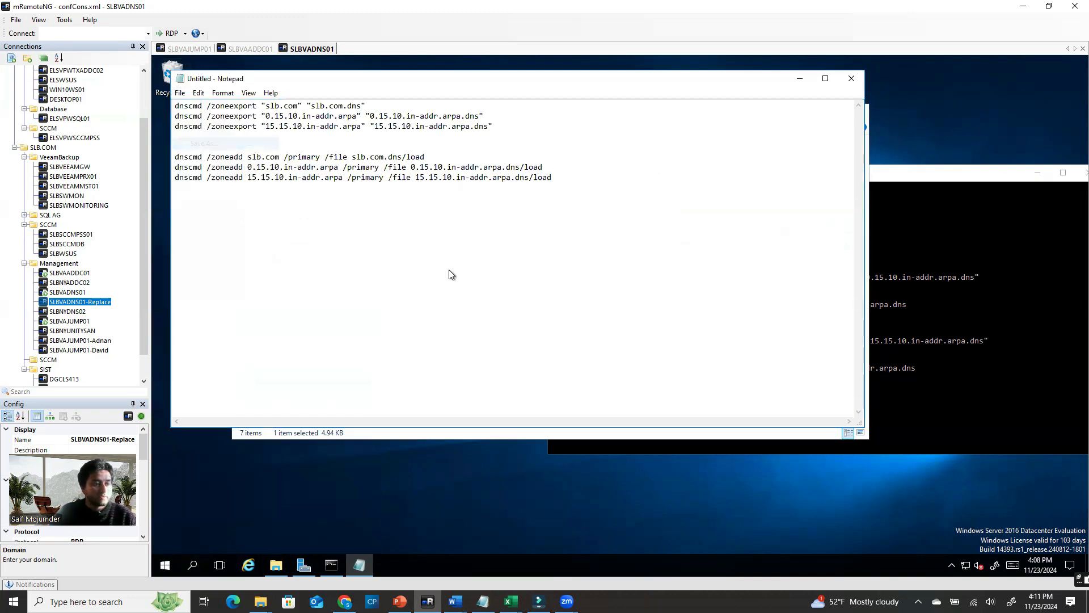
{"action": "type", "text": "D"}
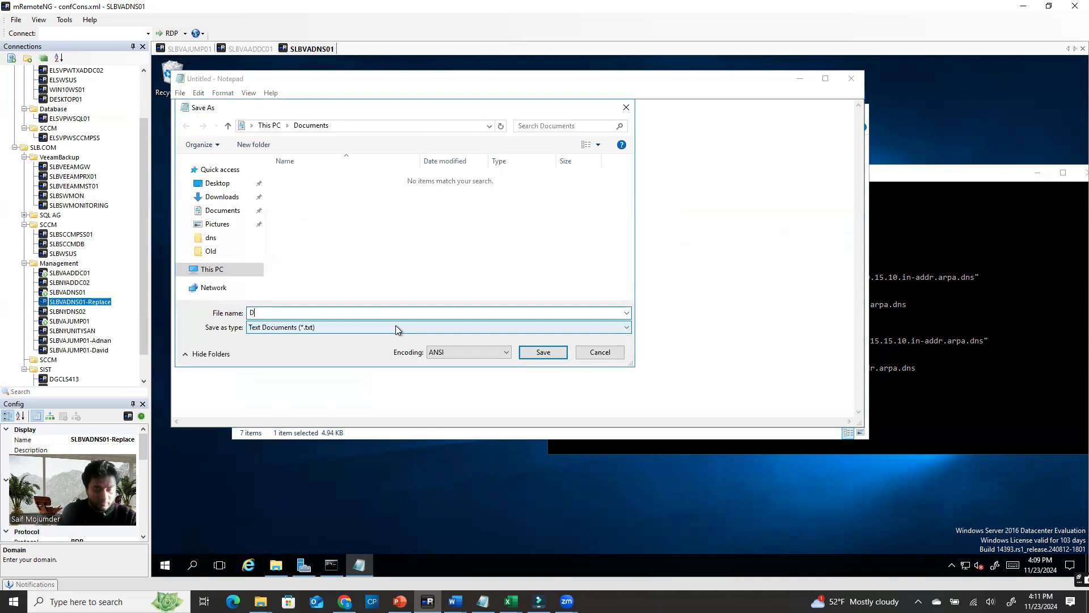
{"action": "type", "text": "NS Script"}
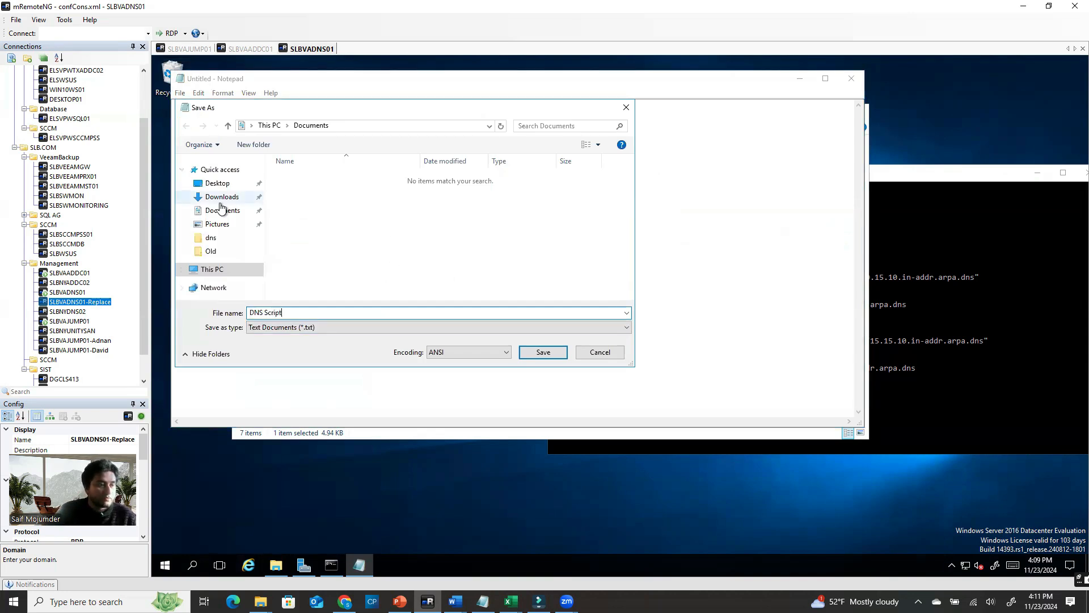
{"action": "left_click", "coordinate": [219, 272]}
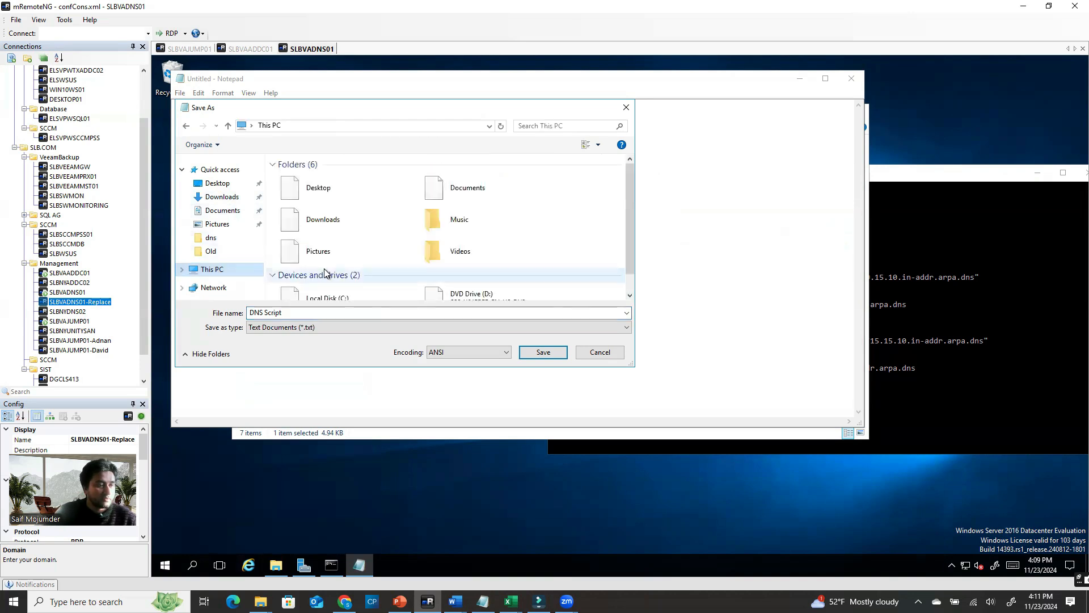
{"action": "left_click", "coordinate": [350, 282]}
{"action": "double_click", "coordinate": [350, 280]}
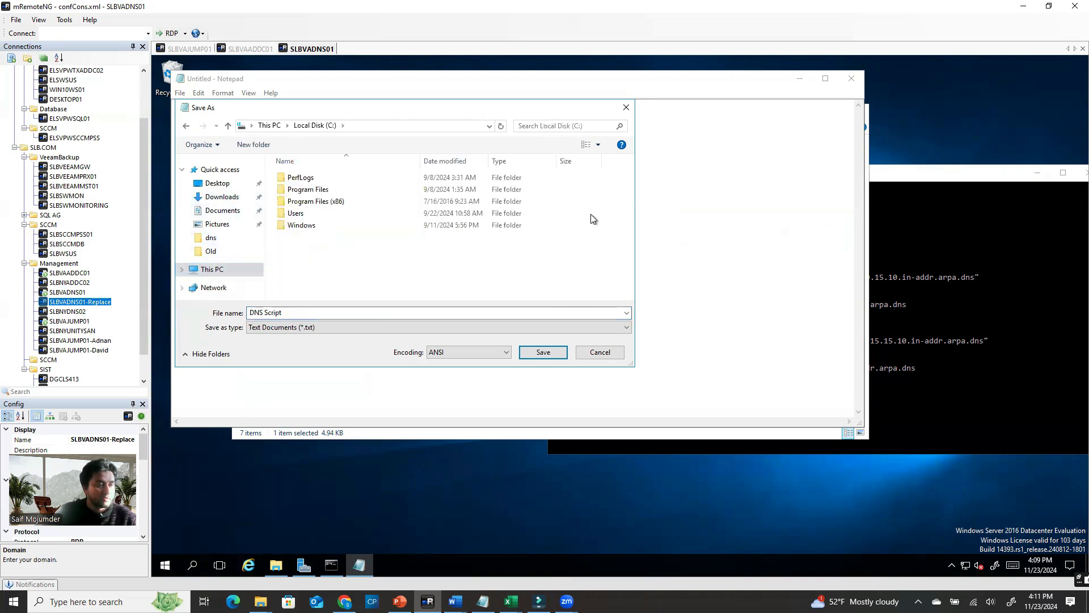
{"action": "left_click", "coordinate": [542, 352]}
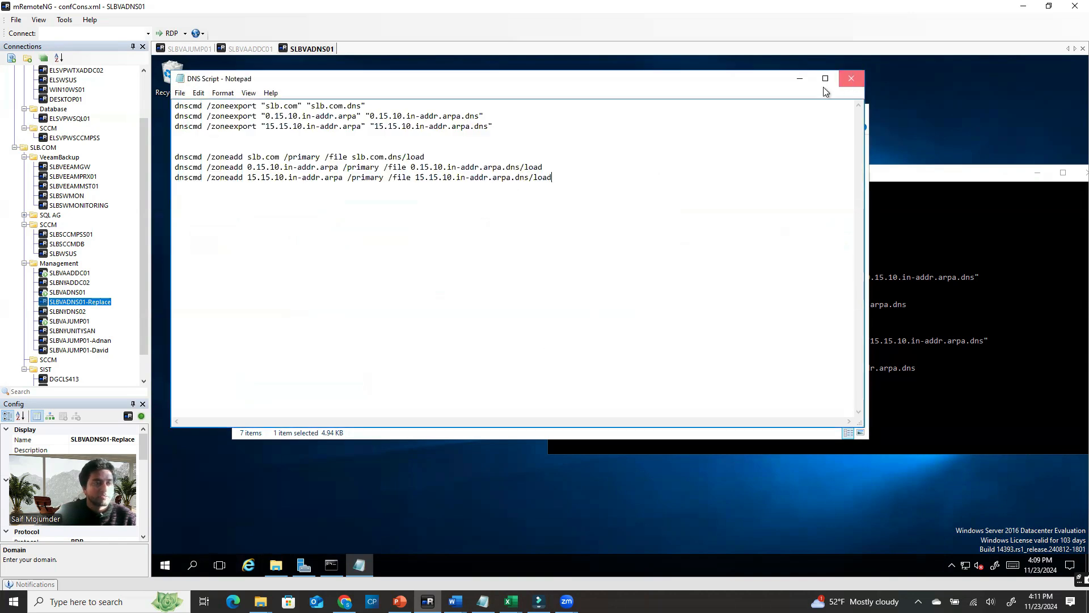
{"action": "left_click", "coordinate": [851, 78]}
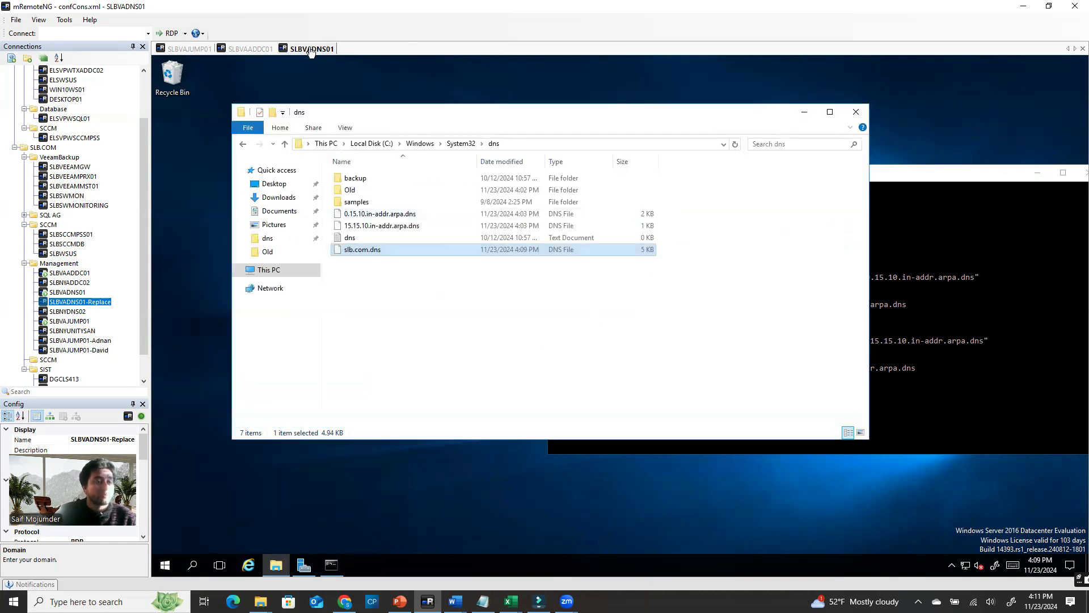
Show the root of Local Disk (C:) in File Explorer via This PC
{"action": "mouse_move", "coordinate": [276, 564]}
{"action": "right_click", "coordinate": [262, 506]}
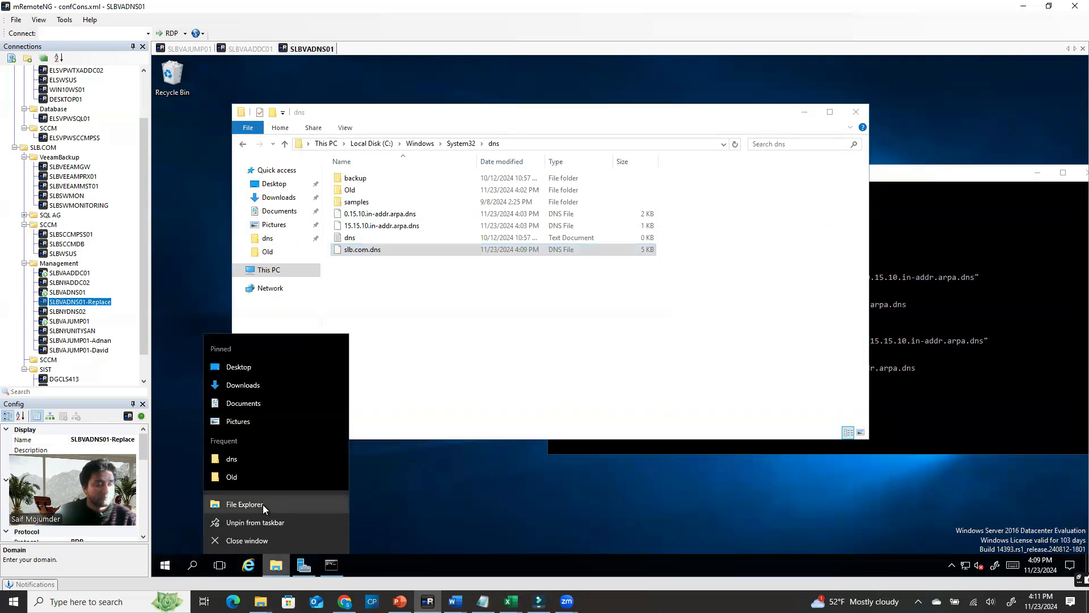
{"action": "left_click", "coordinate": [410, 355]}
{"action": "left_click", "coordinate": [278, 271]}
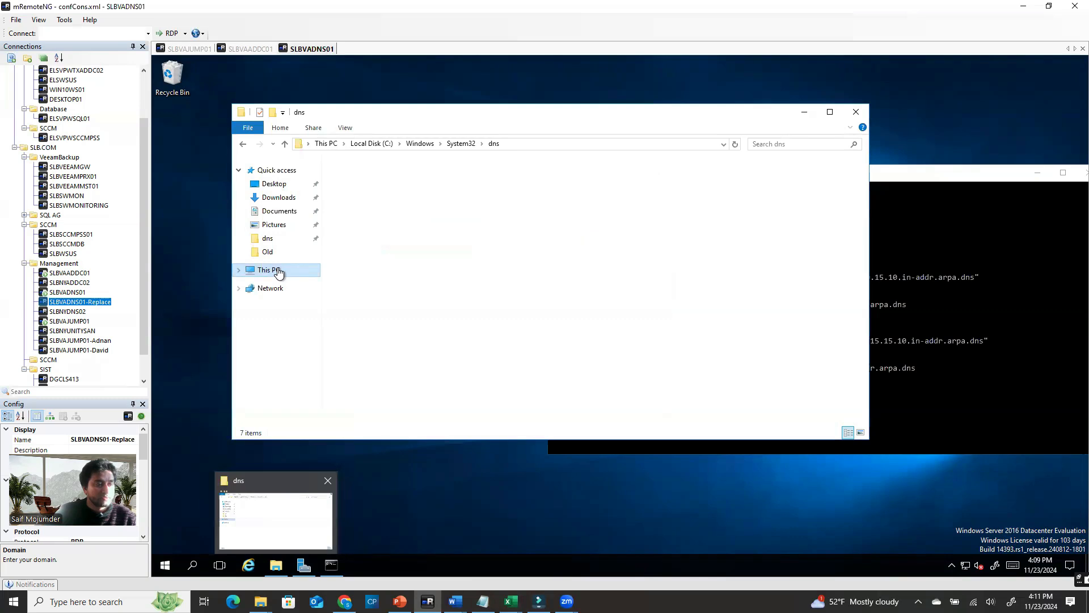
{"action": "left_click", "coordinate": [390, 267]}
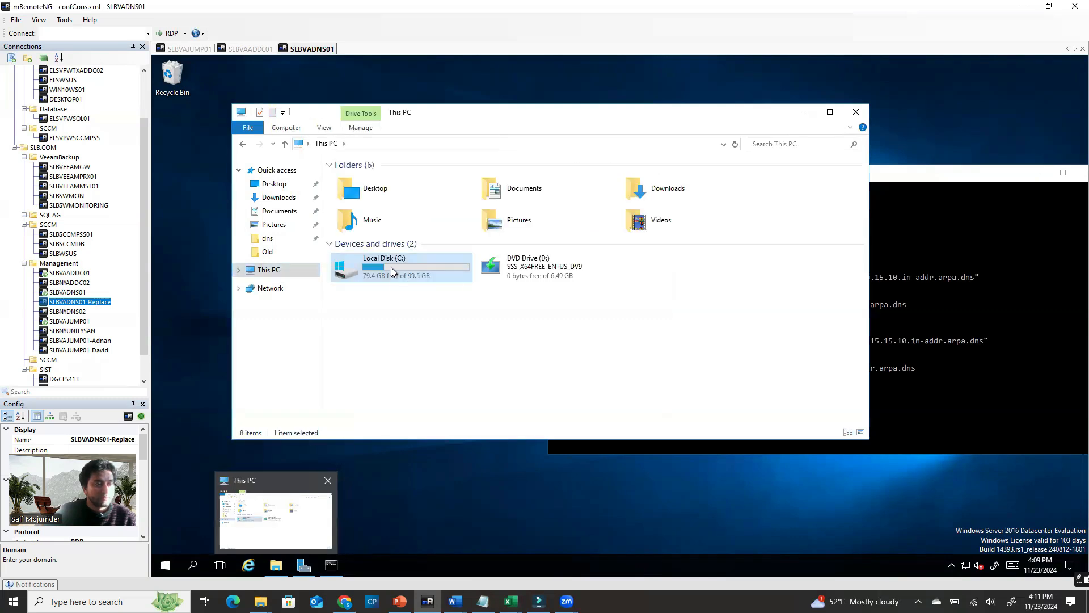
{"action": "double_click", "coordinate": [391, 267]}
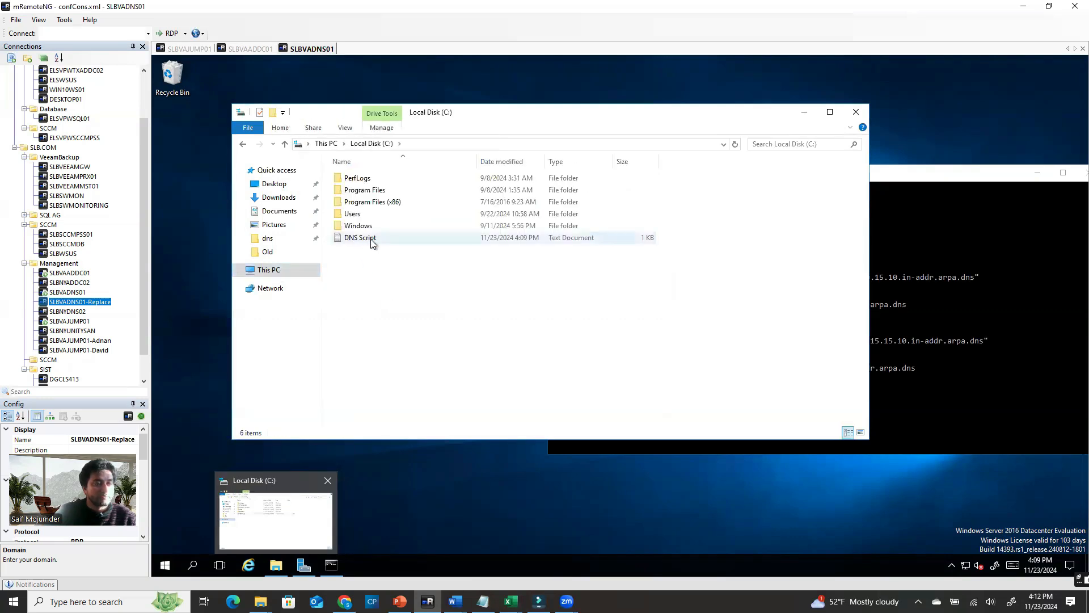
{"action": "left_click", "coordinate": [191, 49]}
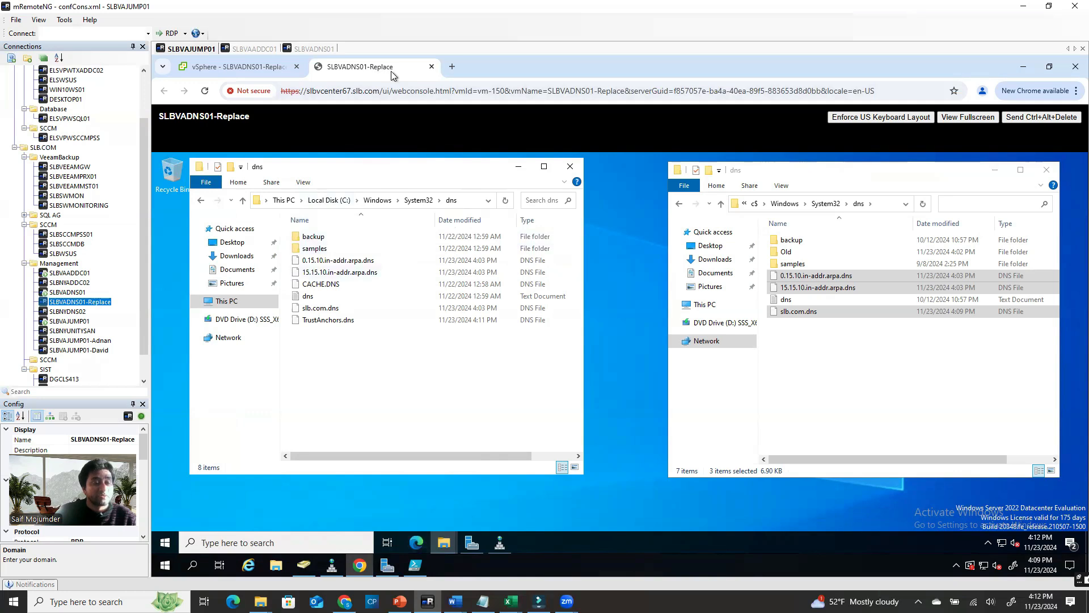
Resize the share window and navigate it up to the root of \\10.15.0.4\c$
{"action": "left_click", "coordinate": [773, 174]}
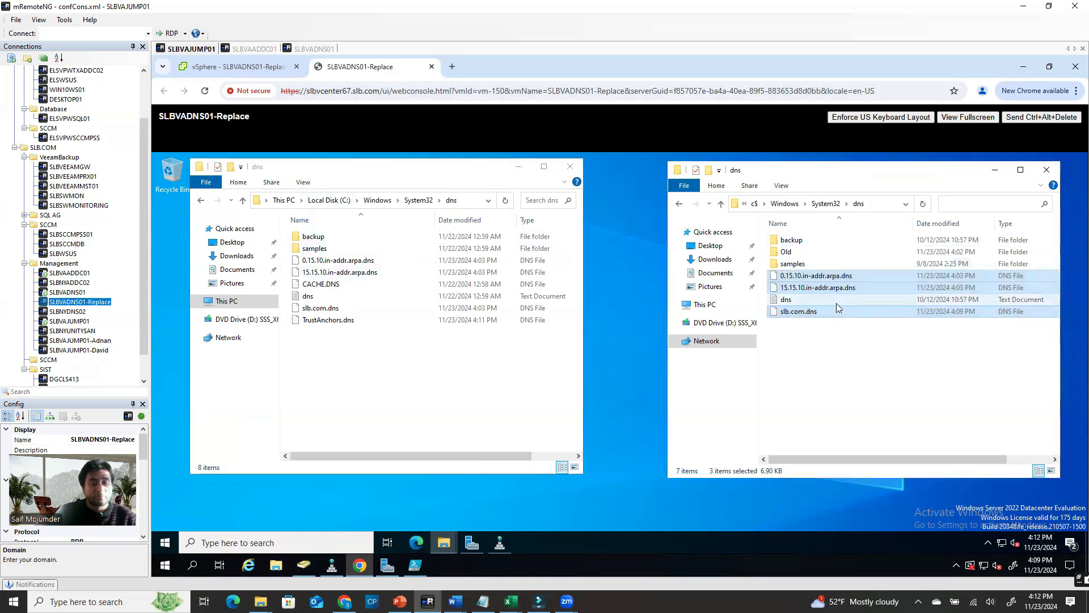
{"action": "left_click_drag", "start_coordinate": [784, 175], "coordinate": [815, 182]}
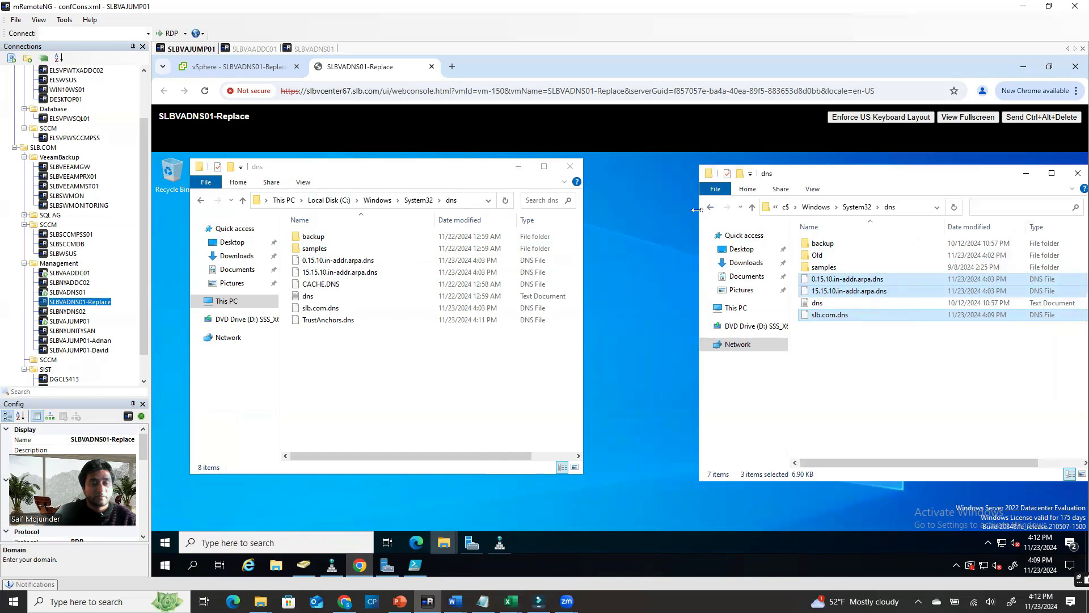
{"action": "left_click_drag", "start_coordinate": [699, 238], "coordinate": [618, 238]}
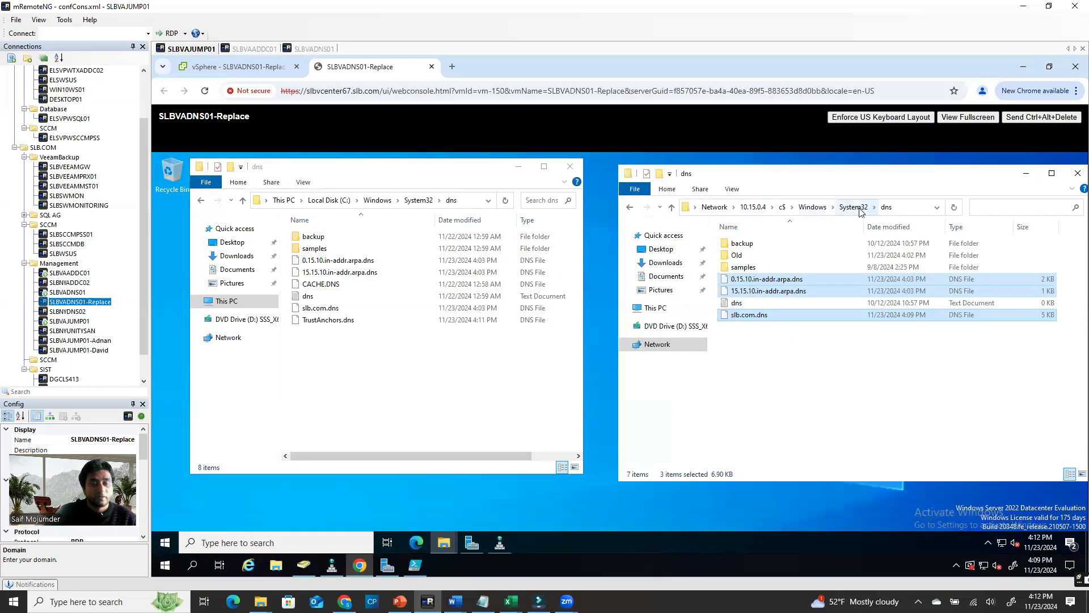
{"action": "left_click", "coordinate": [812, 207]}
{"action": "left_click", "coordinate": [782, 207]}
Copy DNS Script onto the replacement server's desktop and close the c$ window
{"action": "left_click", "coordinate": [760, 309]}
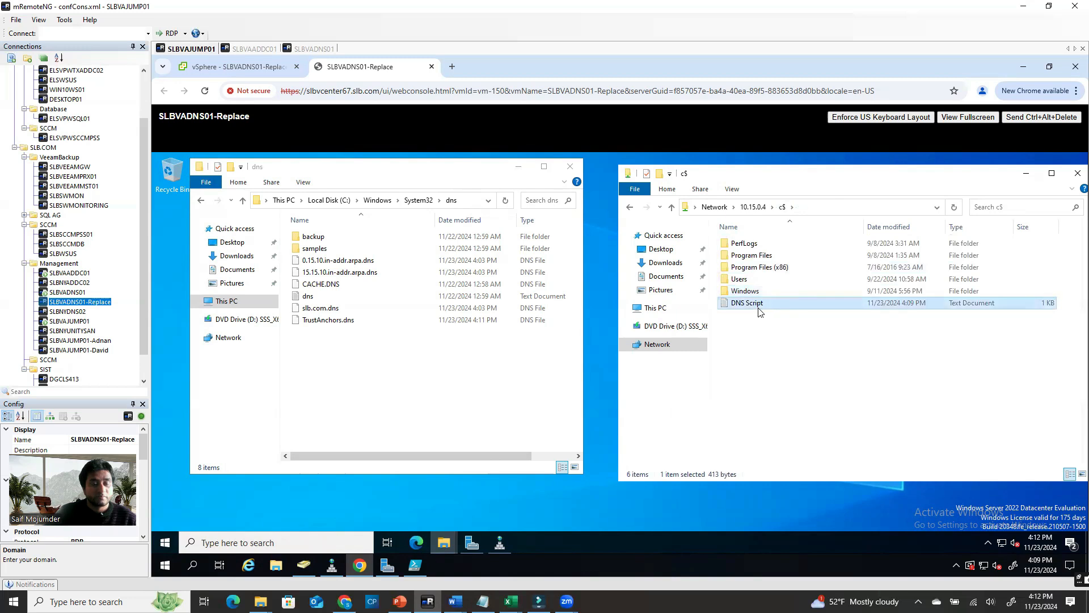
{"action": "right_click", "coordinate": [760, 311]}
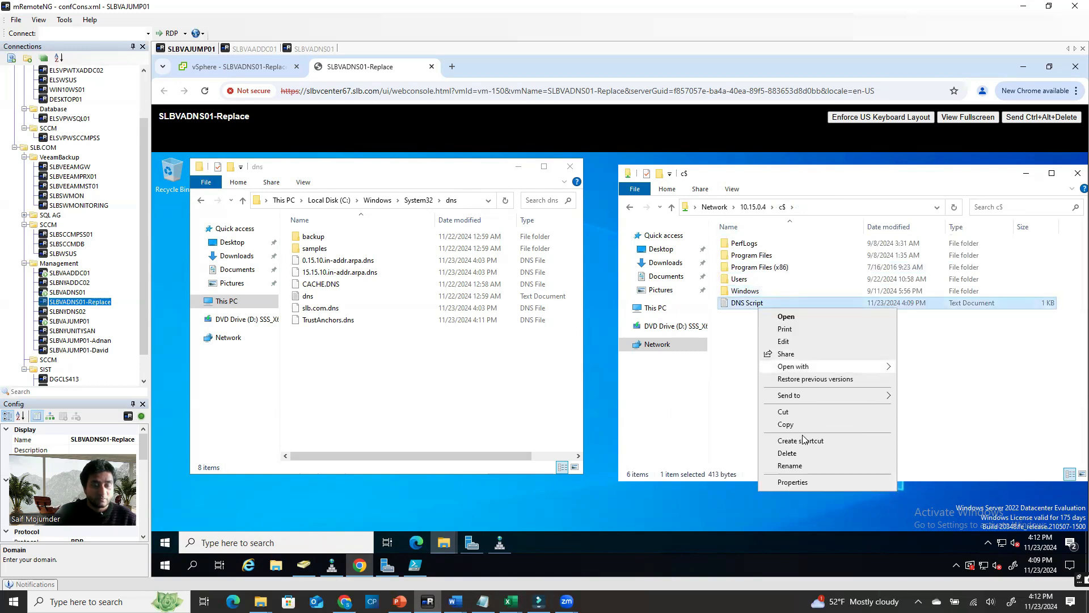
{"action": "left_click", "coordinate": [783, 424]}
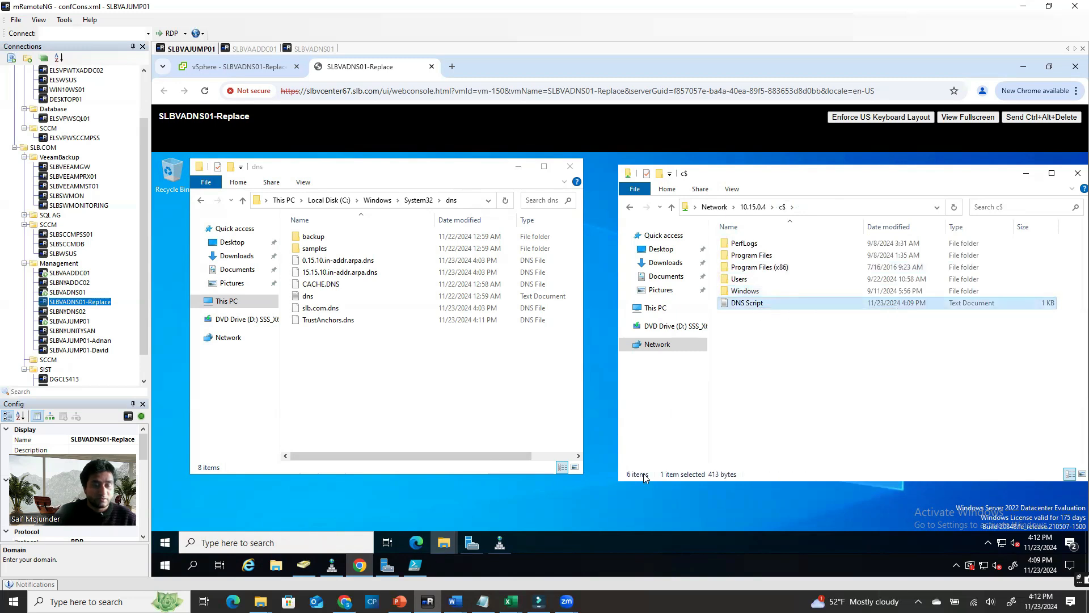
{"action": "right_click", "coordinate": [529, 506]}
{"action": "left_click", "coordinate": [558, 427]}
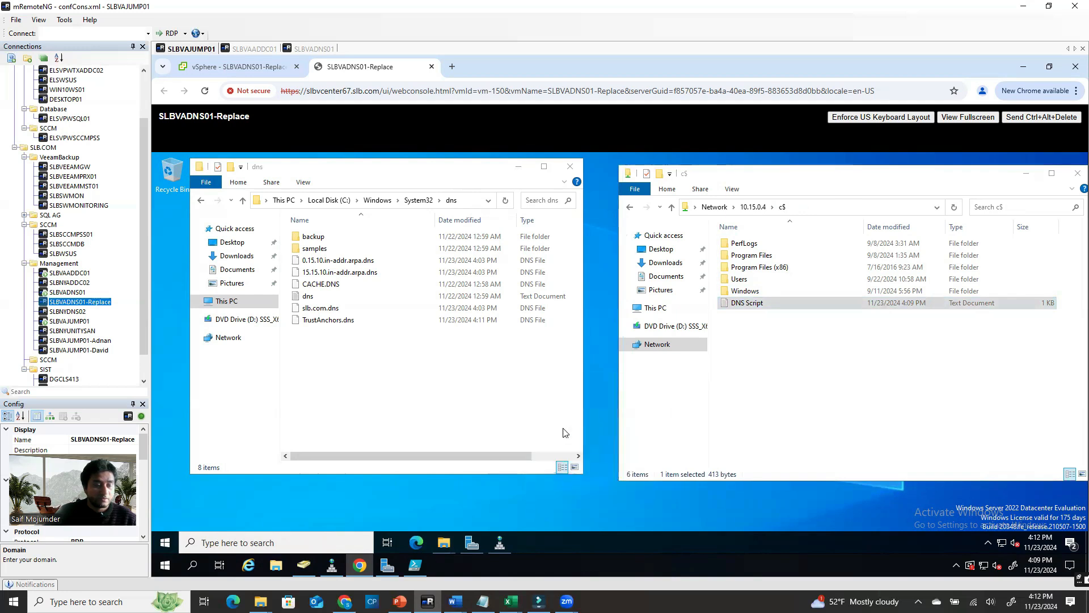
{"action": "left_click_drag", "start_coordinate": [806, 178], "coordinate": [702, 196]}
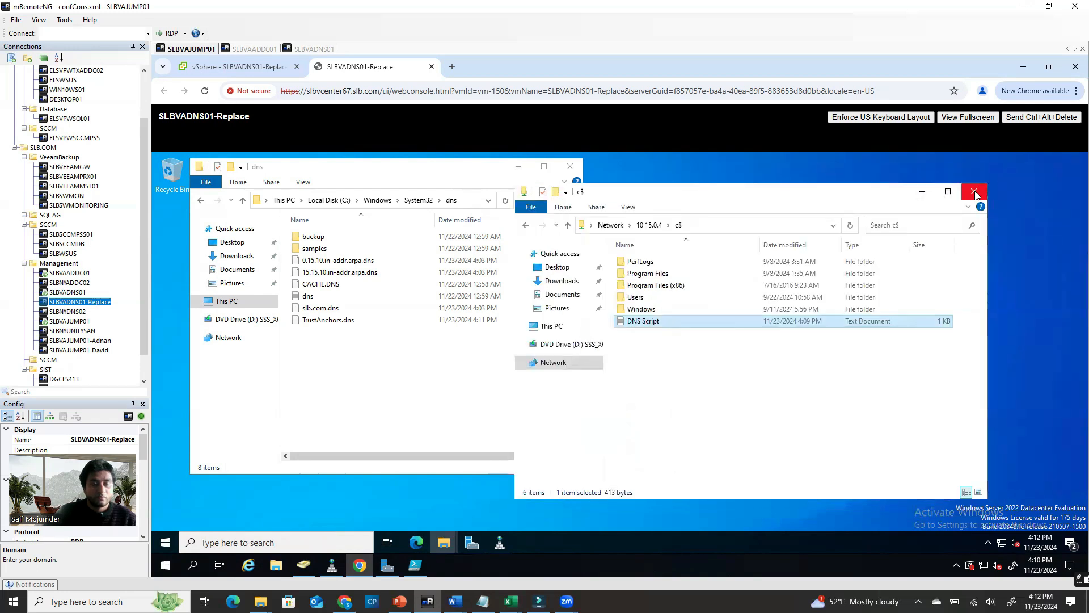
{"action": "left_click", "coordinate": [975, 194]}
{"action": "left_click_drag", "start_coordinate": [477, 170], "coordinate": [931, 168]}
Open DNS Script in Notepad and place it beside the local dns folder window
{"action": "left_click_drag", "start_coordinate": [556, 468], "coordinate": [237, 241]}
{"action": "double_click", "coordinate": [245, 234]}
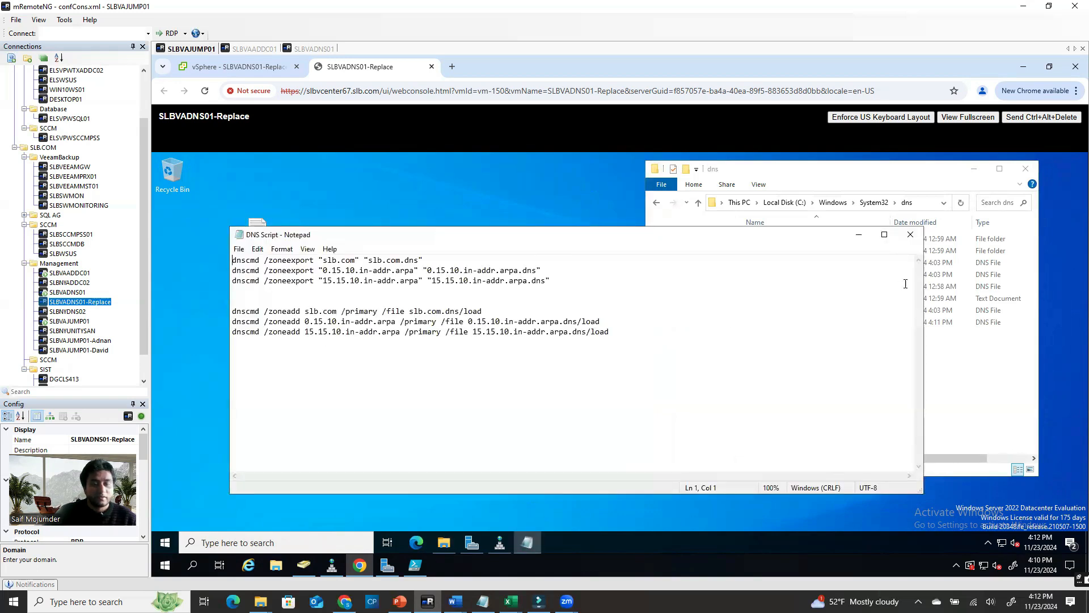
{"action": "double_click", "coordinate": [928, 273]}
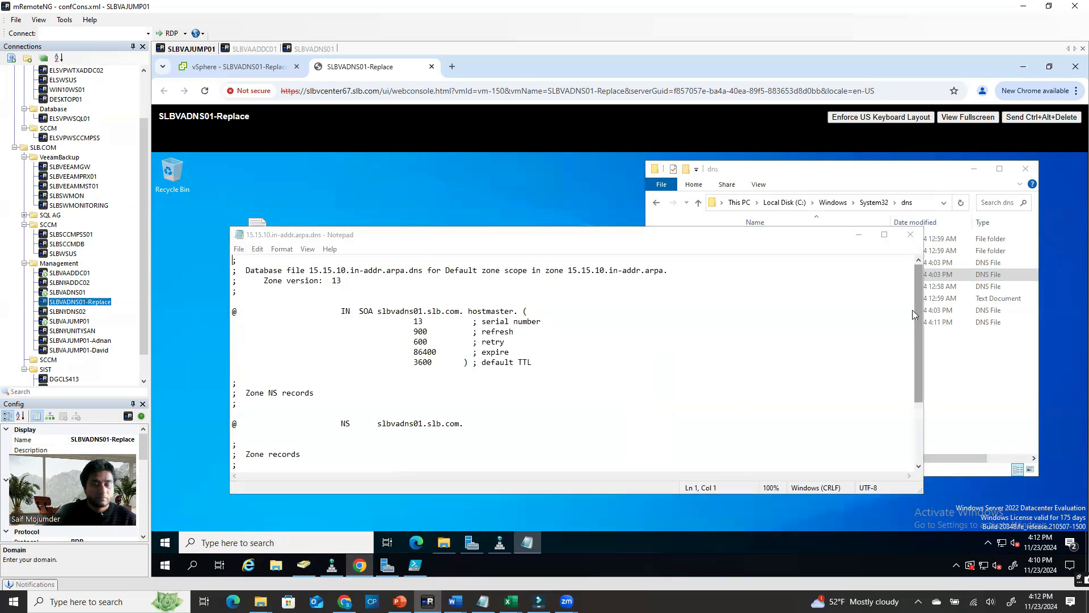
{"action": "left_click", "coordinate": [910, 235]}
{"action": "left_click", "coordinate": [258, 230]}
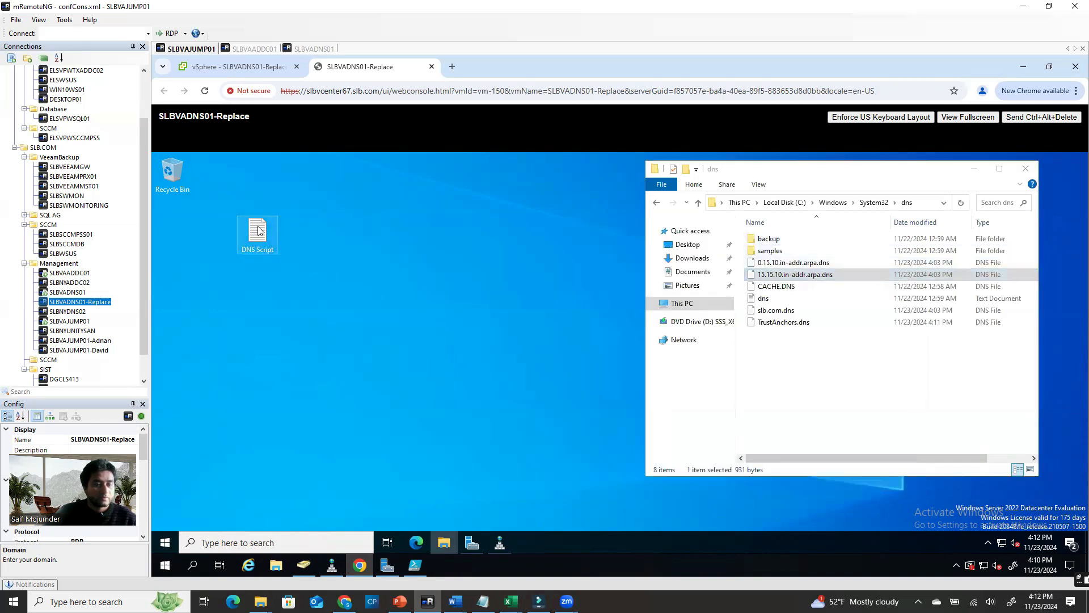
{"action": "double_click", "coordinate": [258, 230]}
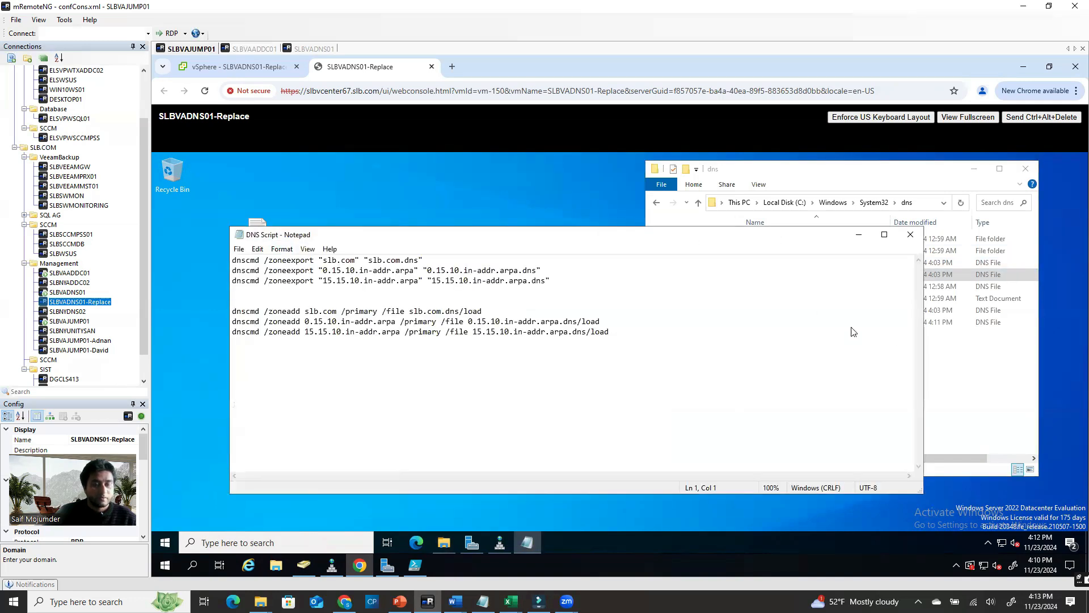
{"action": "left_click_drag", "start_coordinate": [923, 350], "coordinate": [655, 350]}
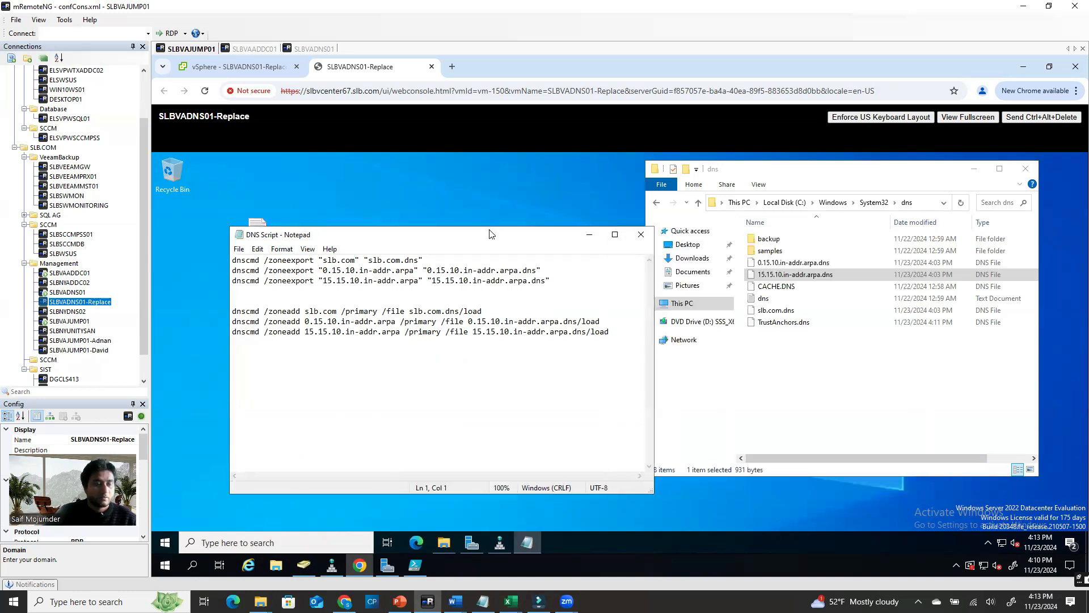
{"action": "left_click_drag", "start_coordinate": [488, 242], "coordinate": [446, 178]}
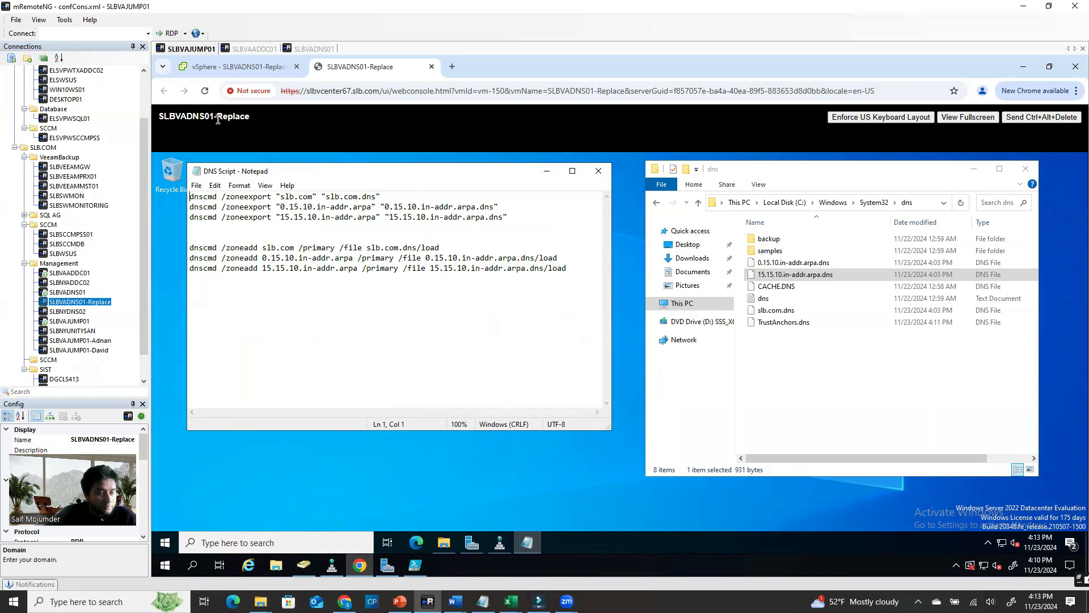
Review the zone files in the dns folder, then switch to the SLBVAADDC01 session
{"action": "left_click", "coordinate": [809, 188]}
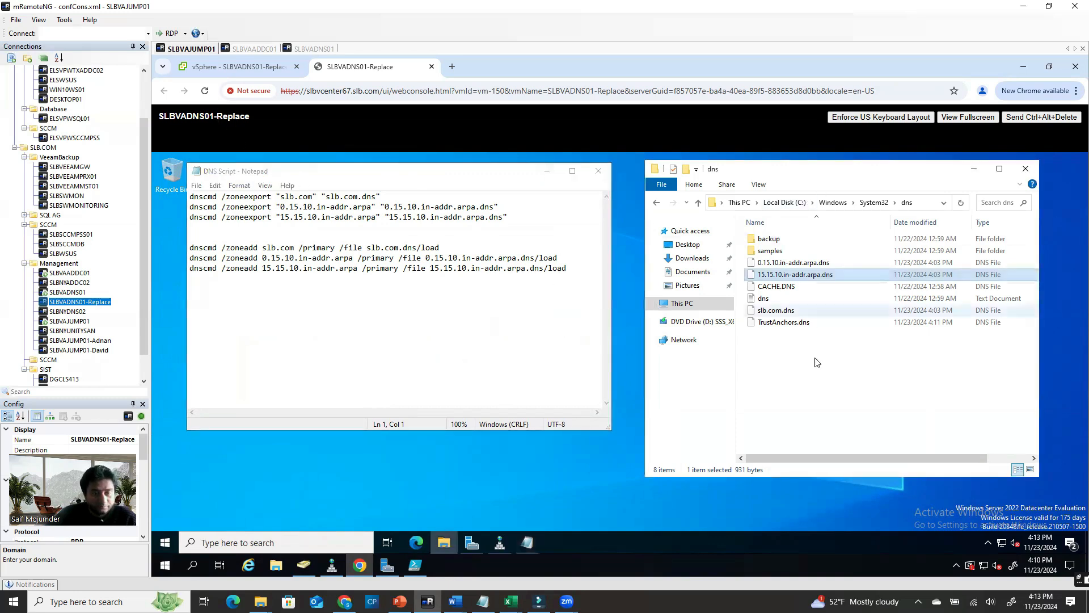
{"action": "left_click", "coordinate": [813, 330]}
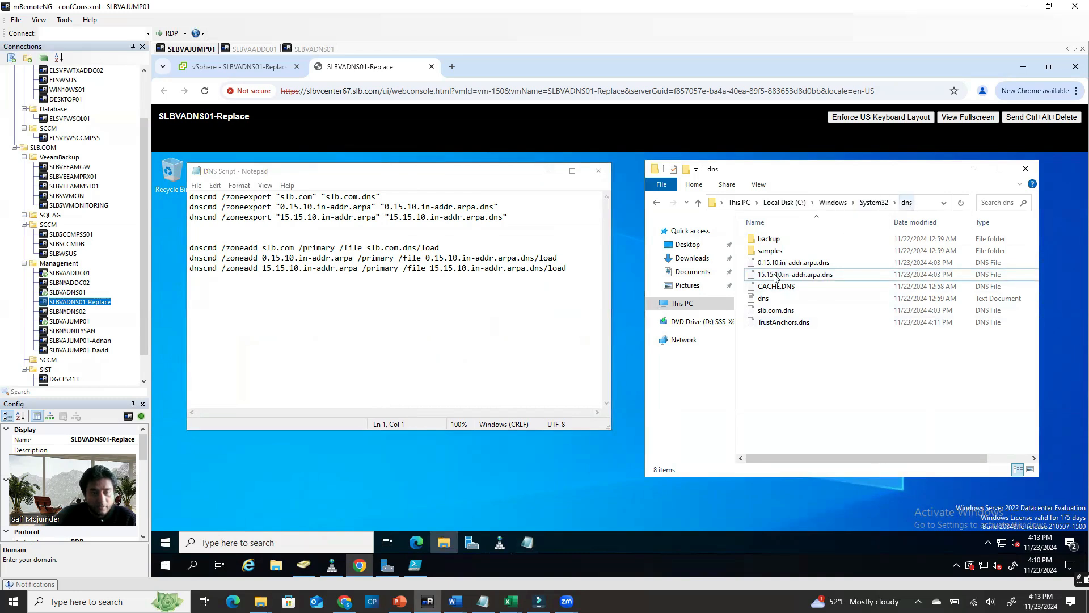
{"action": "left_click", "coordinate": [805, 263]}
{"action": "left_click", "coordinate": [792, 315]}
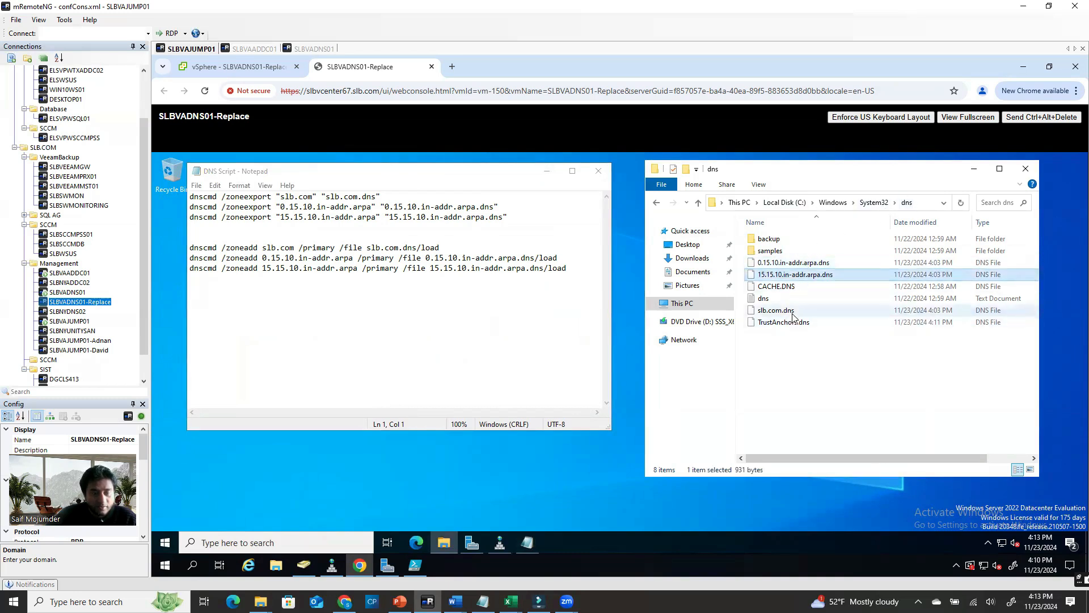
{"action": "left_click", "coordinate": [796, 396]}
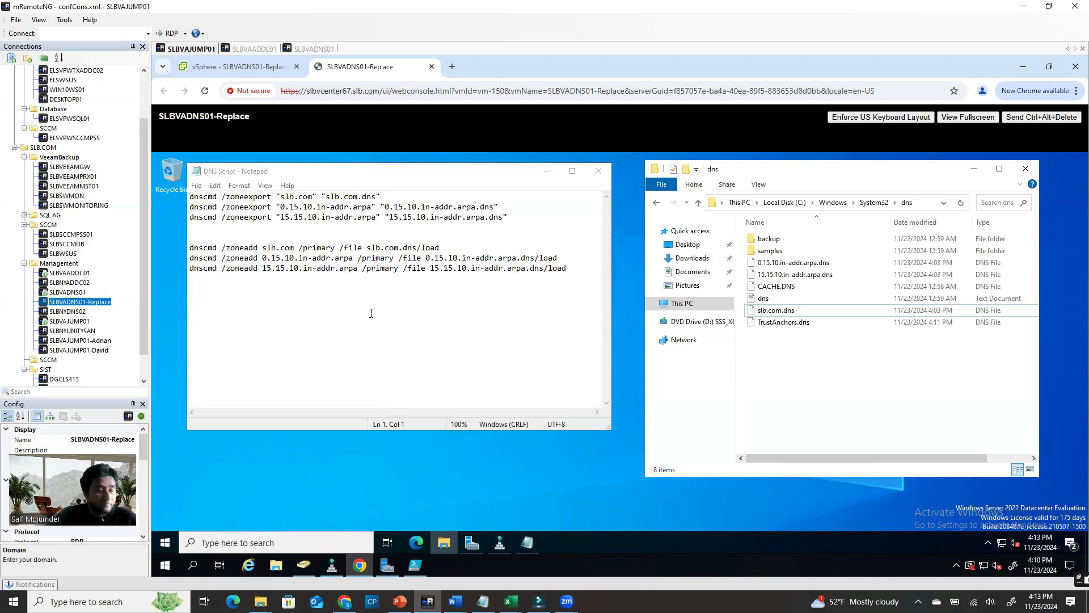
{"action": "left_click", "coordinate": [278, 52]}
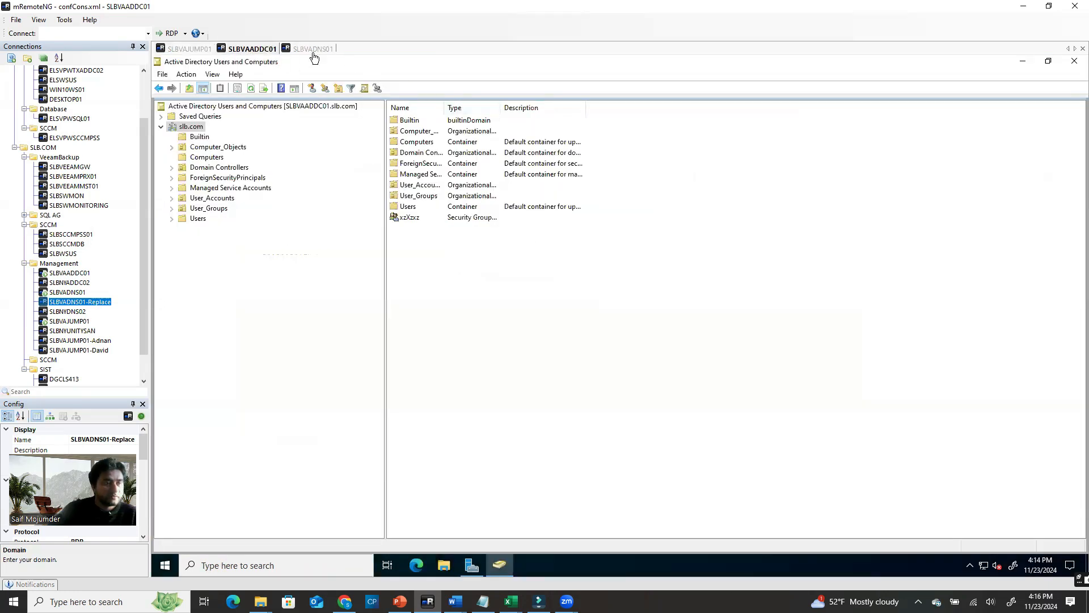
Close the Command Prompt and Local Disk (C:) windows on SLBVADNS01
{"action": "left_click", "coordinate": [295, 52]}
{"action": "left_click", "coordinate": [187, 50]}
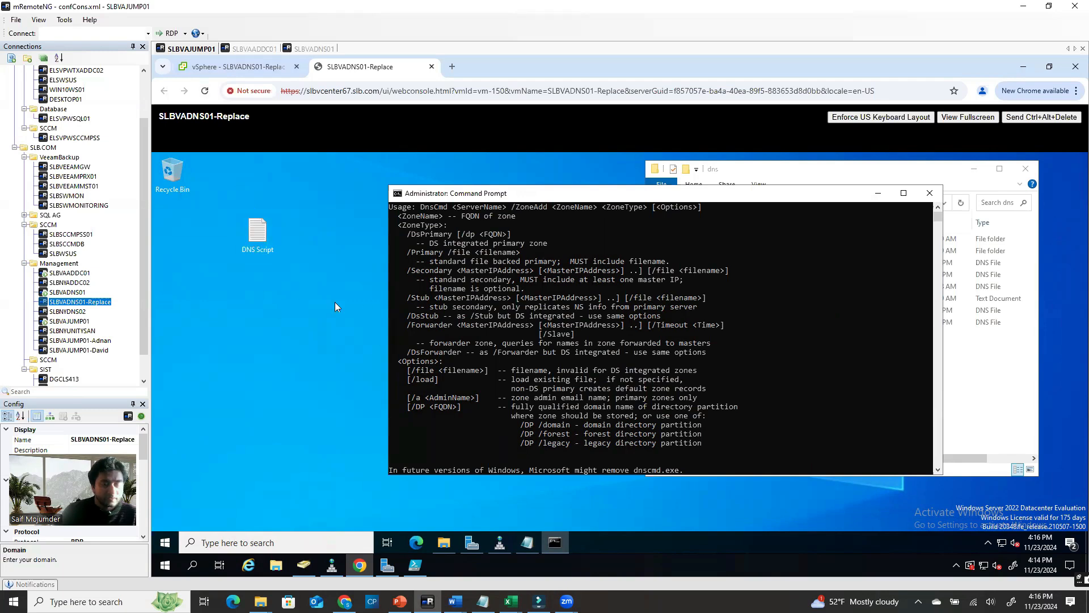
{"action": "left_click", "coordinate": [312, 50]}
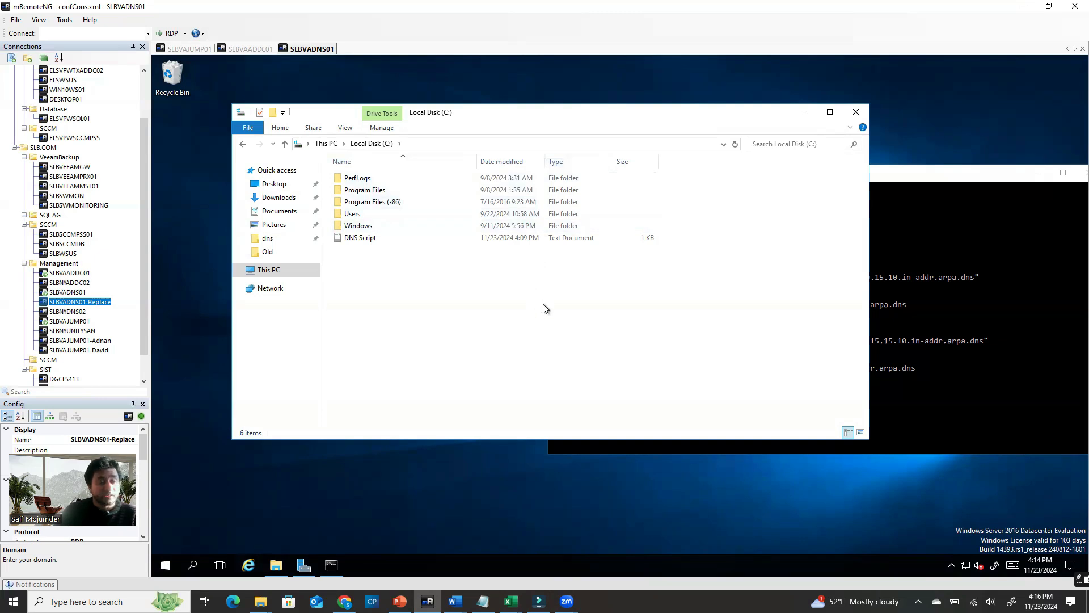
{"action": "left_click", "coordinate": [919, 258]}
{"action": "left_click", "coordinate": [190, 48]}
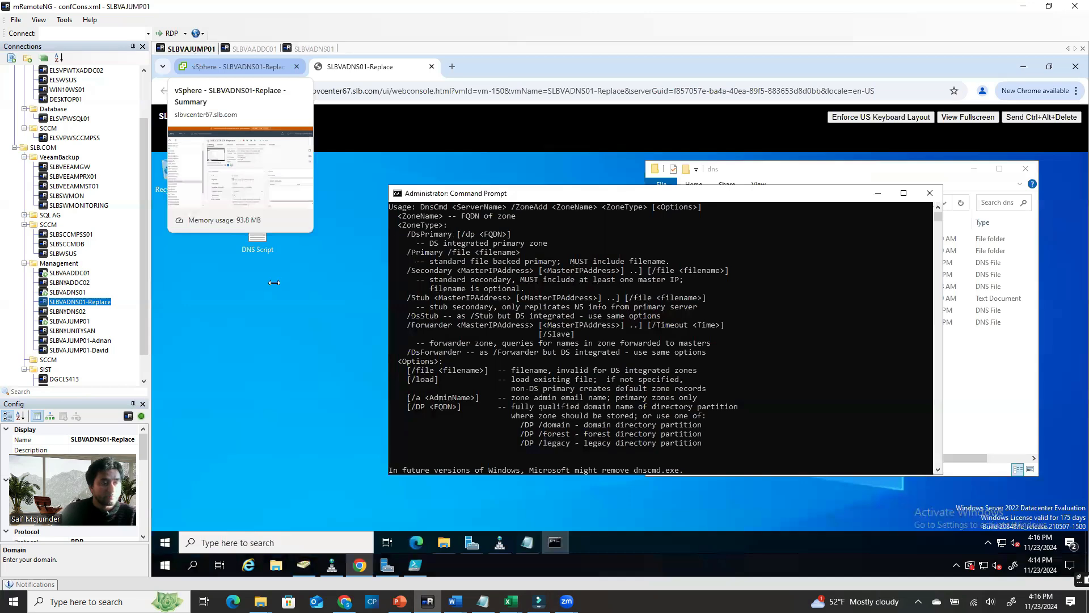
{"action": "left_click", "coordinate": [313, 49]}
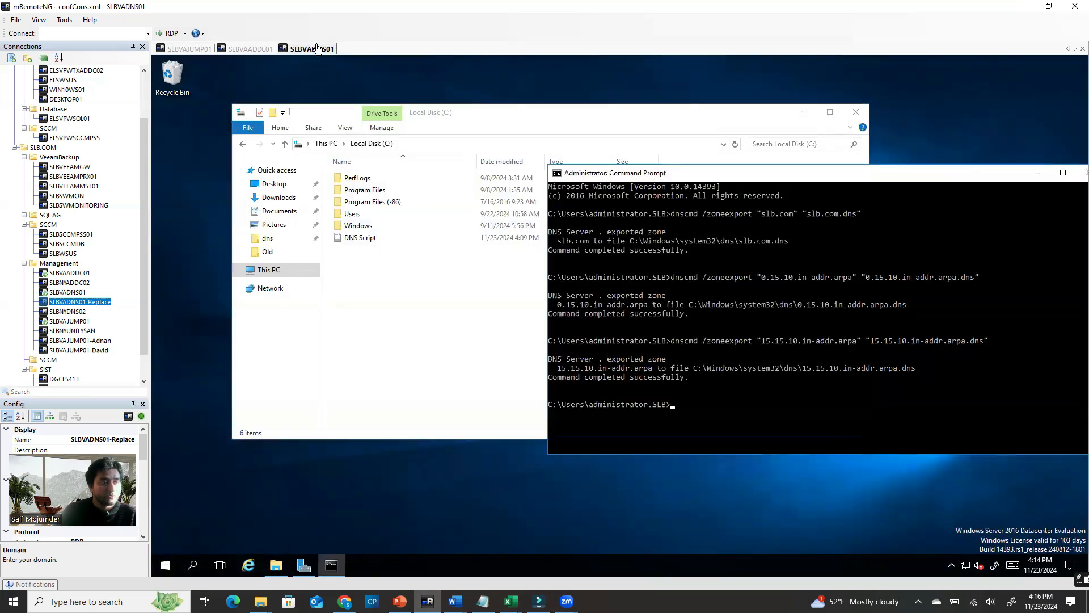
{"action": "left_click_drag", "start_coordinate": [1012, 175], "coordinate": [727, 150]}
{"action": "left_click", "coordinate": [828, 151]}
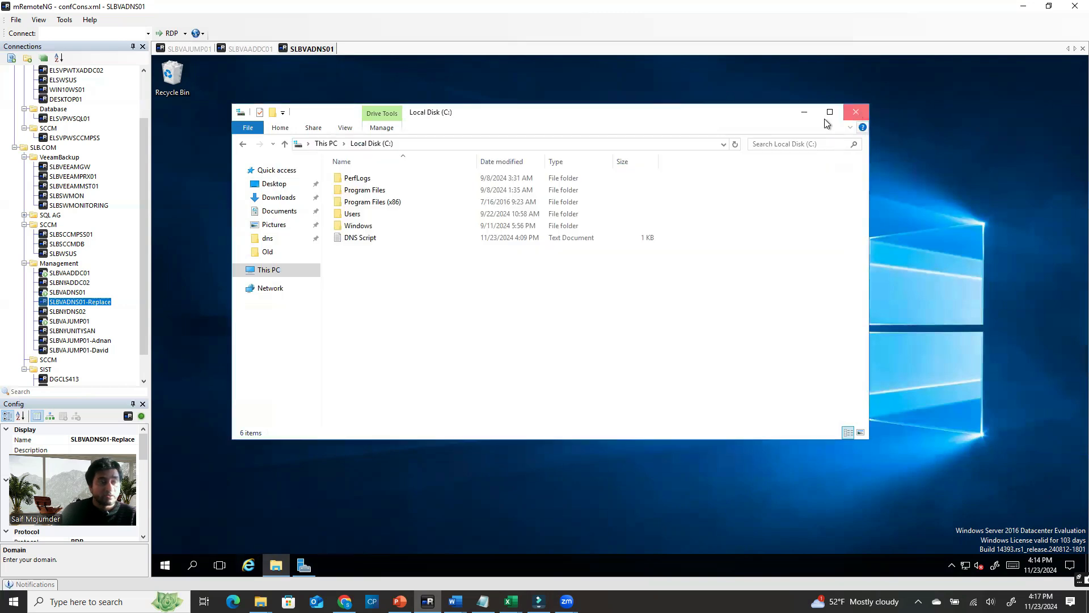
{"action": "left_click", "coordinate": [855, 112]}
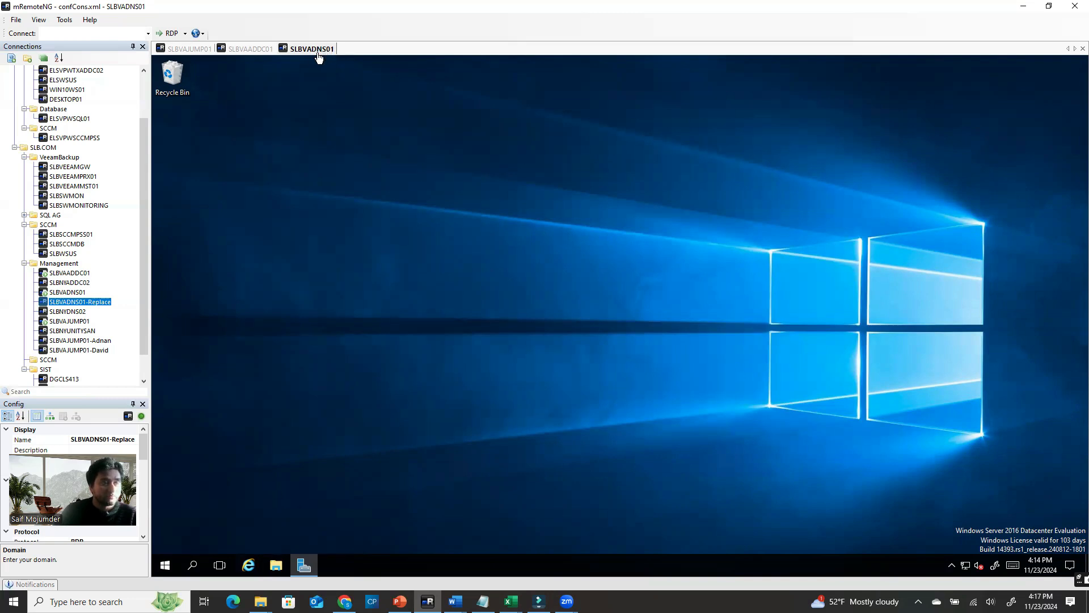
Shut down SLBVADNS01 with the reason Other (Planned)
{"action": "left_click", "coordinate": [165, 565]}
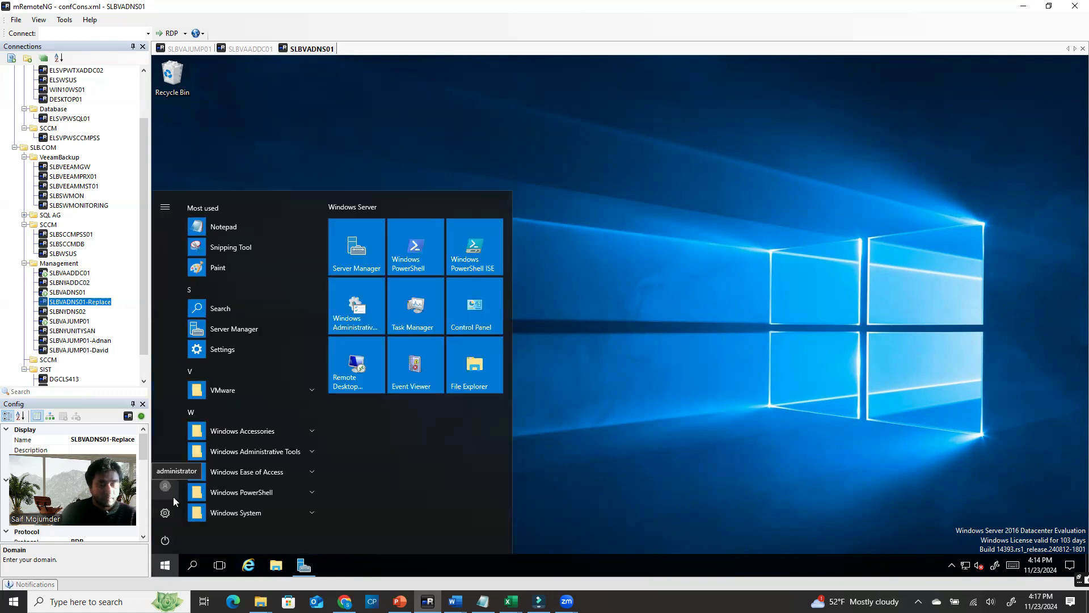
{"action": "left_click", "coordinate": [166, 540]}
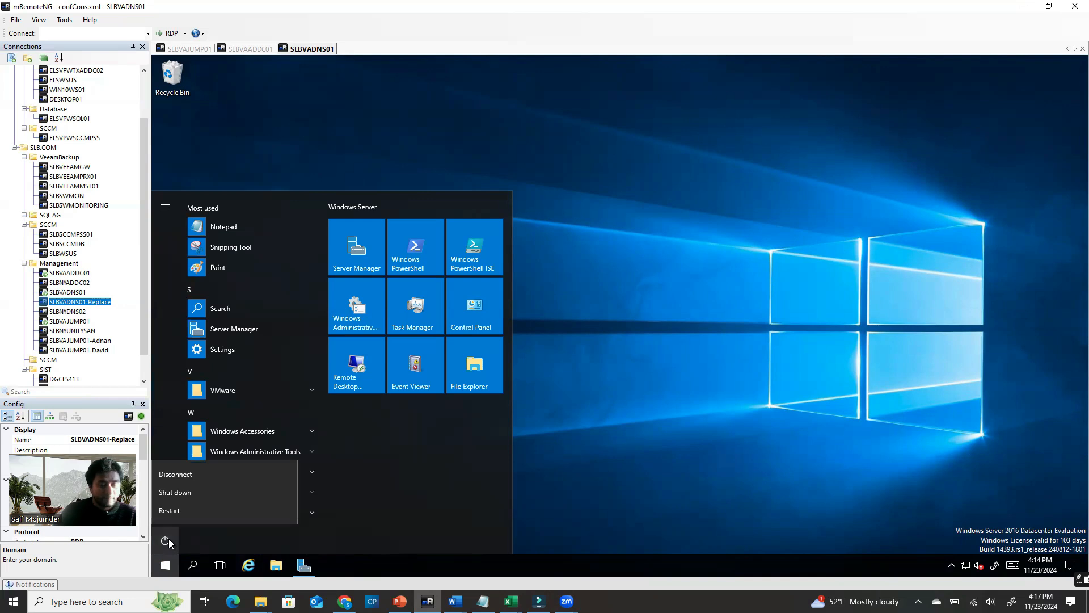
{"action": "left_click", "coordinate": [191, 491]}
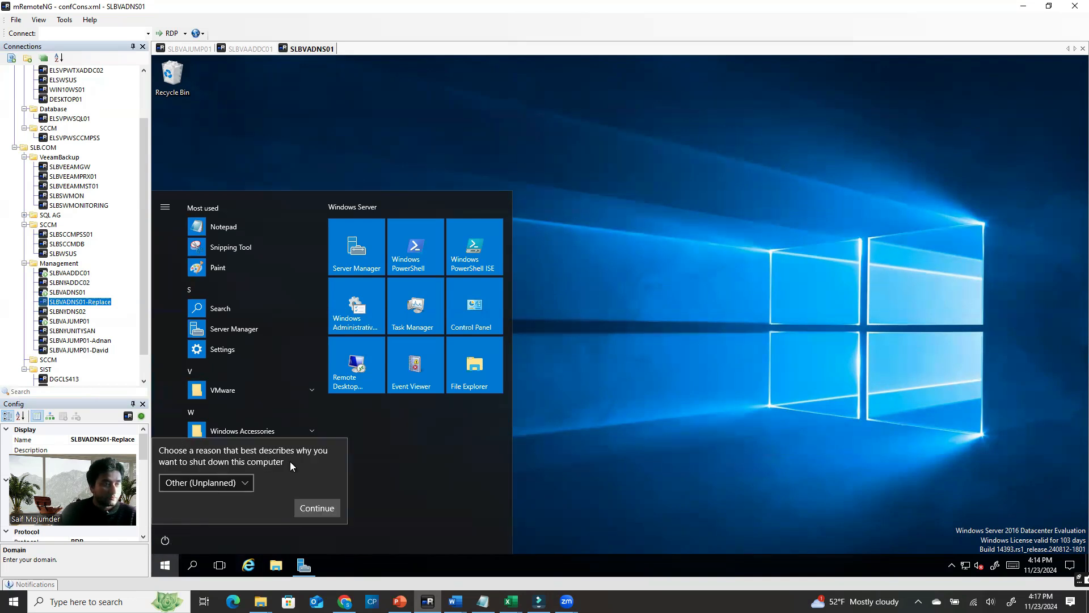
{"action": "left_click", "coordinate": [213, 487]}
{"action": "left_click", "coordinate": [191, 410]}
{"action": "left_click", "coordinate": [316, 507]}
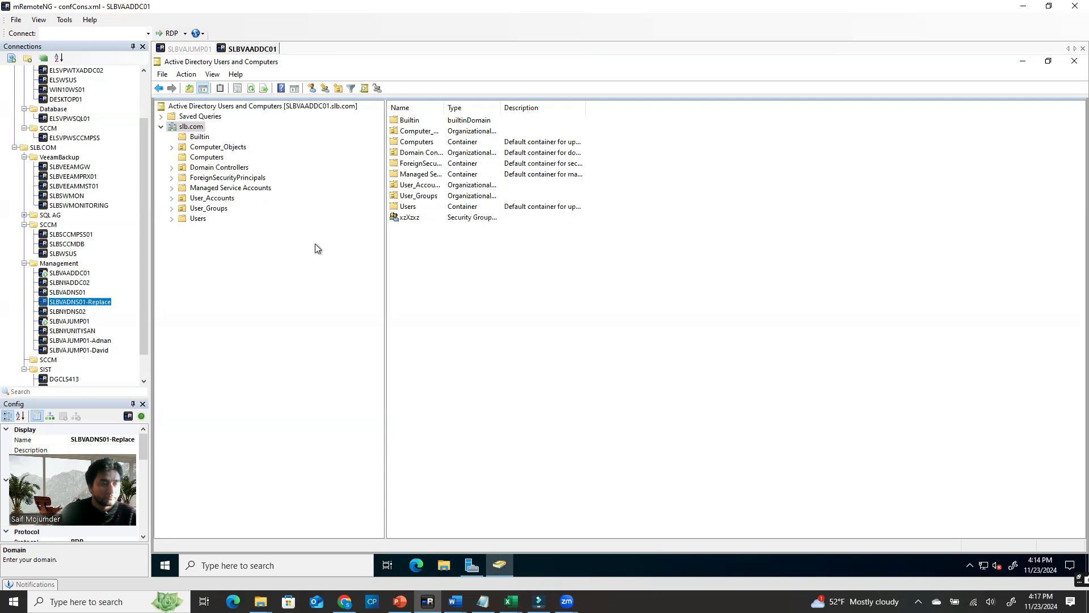
Expand Computer_Objects in Active Directory Users and Computers and browse the Windows Server OUs
{"action": "left_click", "coordinate": [199, 137]}
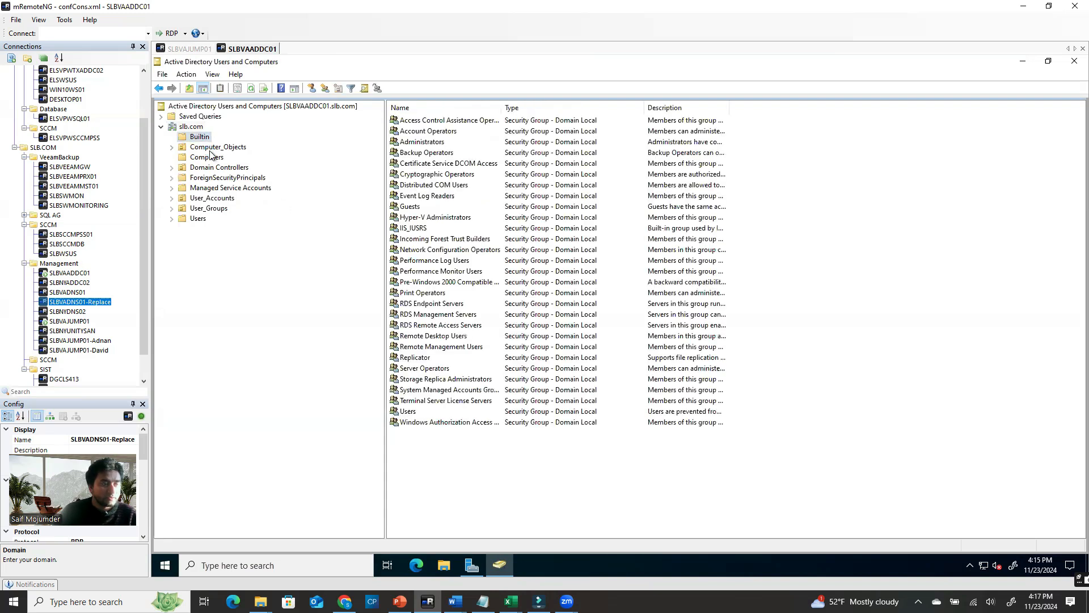
{"action": "left_click", "coordinate": [211, 148]}
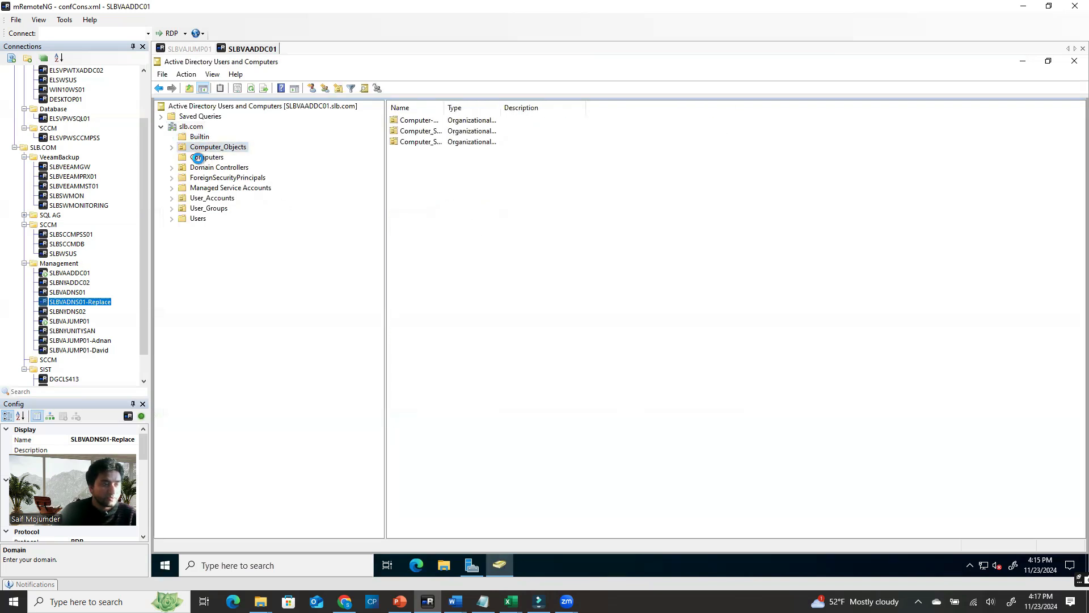
{"action": "left_click", "coordinate": [198, 158]}
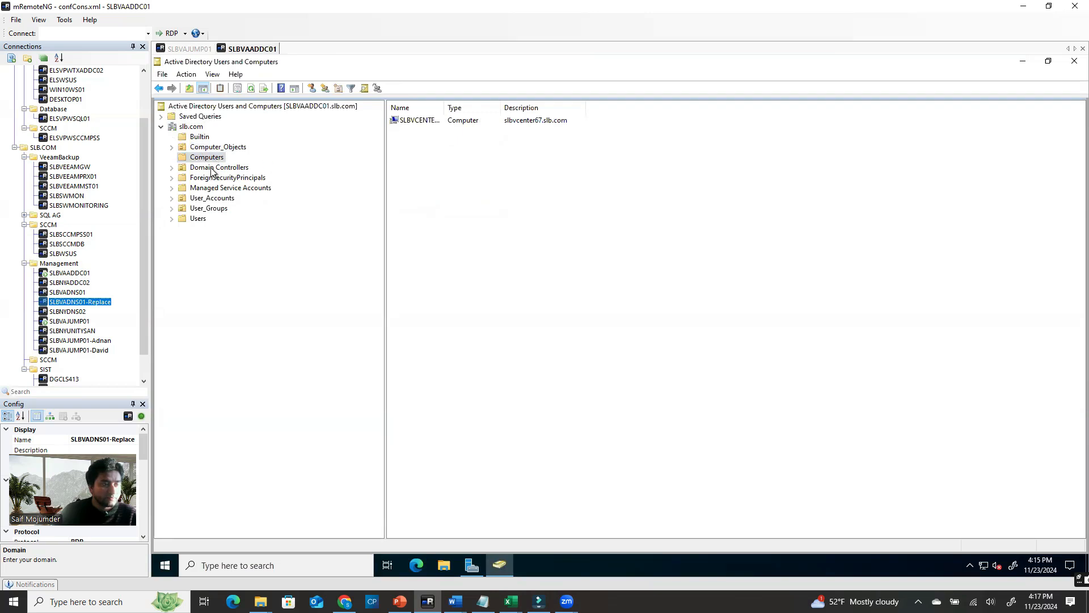
{"action": "left_click", "coordinate": [214, 148]}
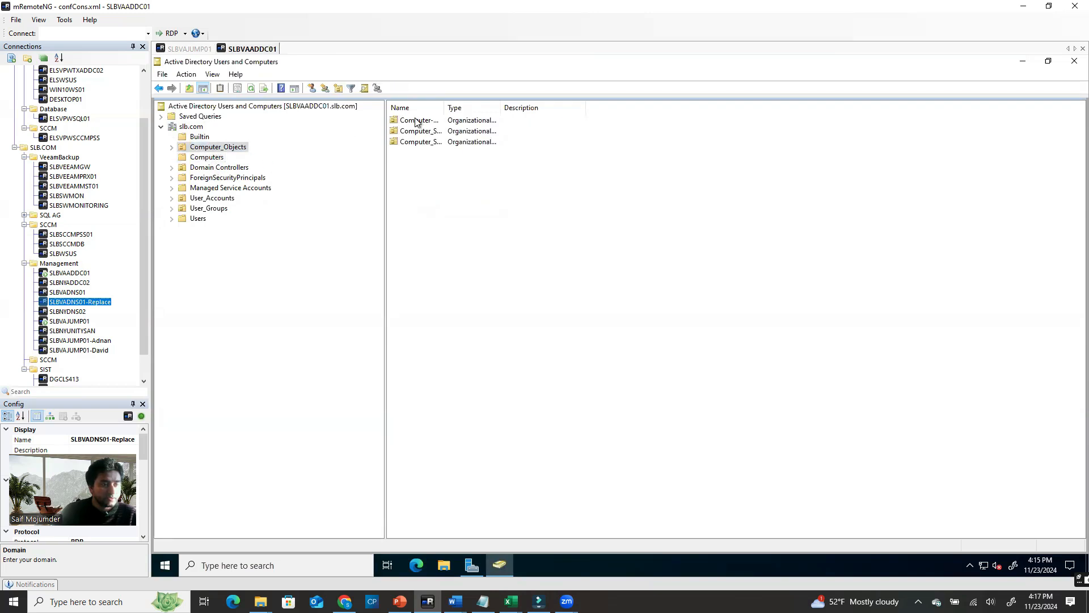
{"action": "double_click", "coordinate": [227, 149]}
{"action": "left_click", "coordinate": [231, 219]}
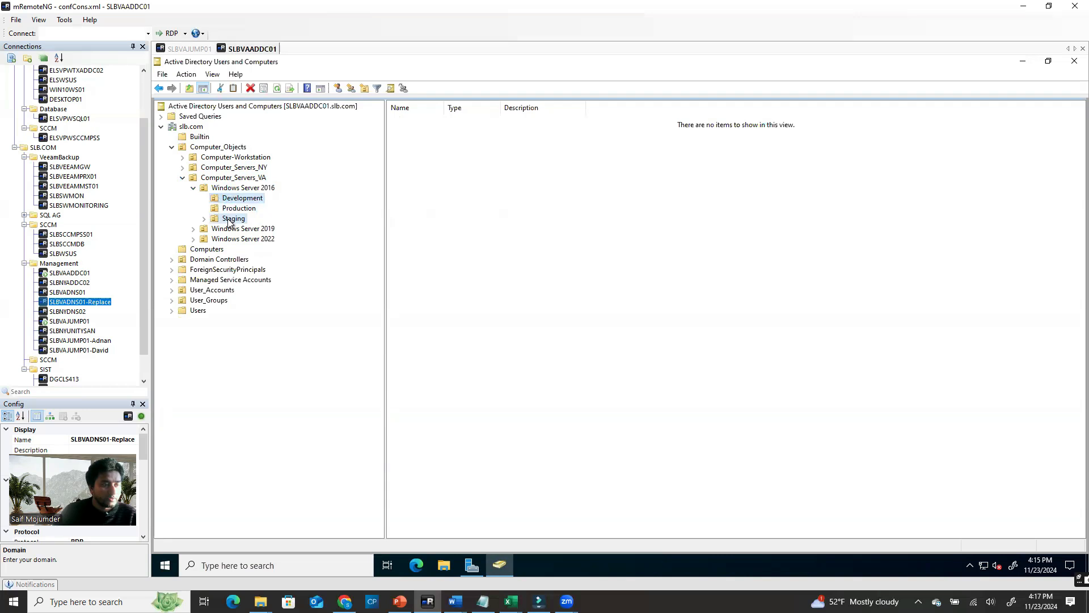
{"action": "left_click", "coordinate": [236, 200]}
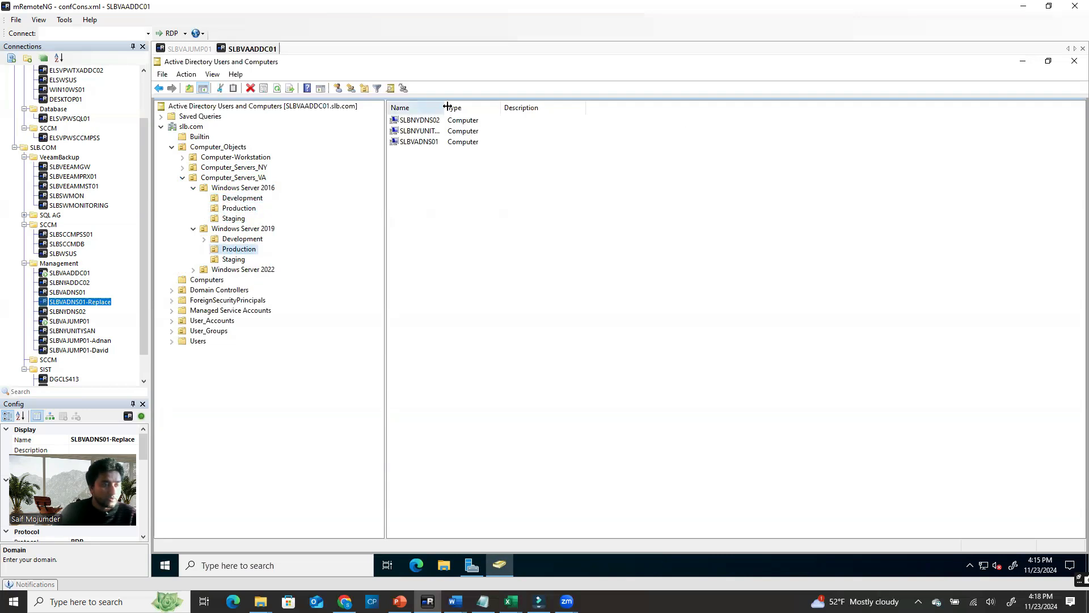
Widen the Name column and compare the SLBVADNS01 and SLBNYDNS02 computer accounts
{"action": "left_click_drag", "start_coordinate": [445, 107], "coordinate": [551, 105]}
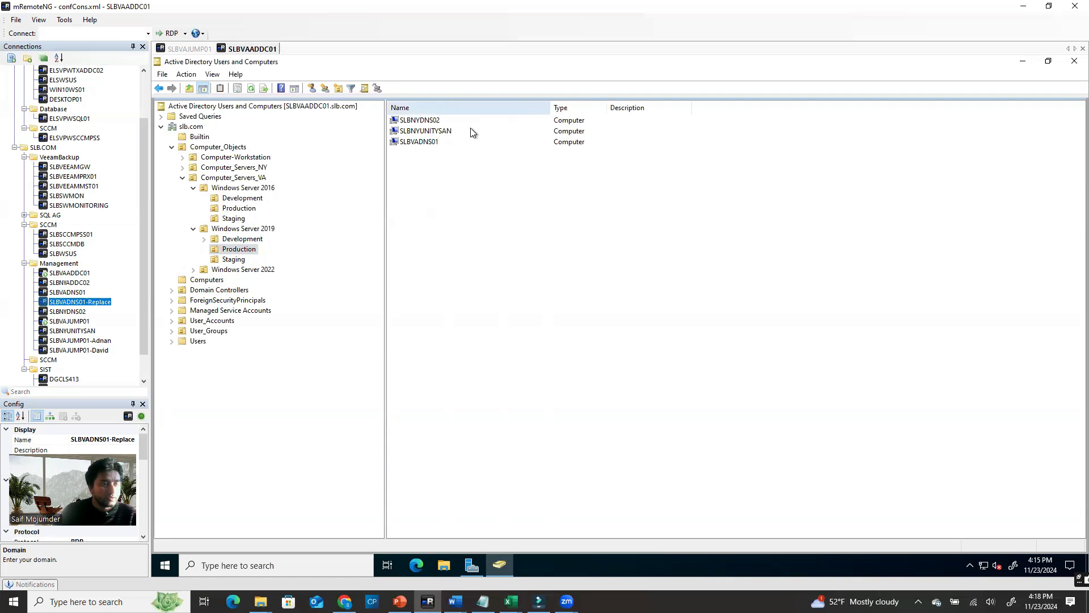
{"action": "left_click", "coordinate": [443, 144]}
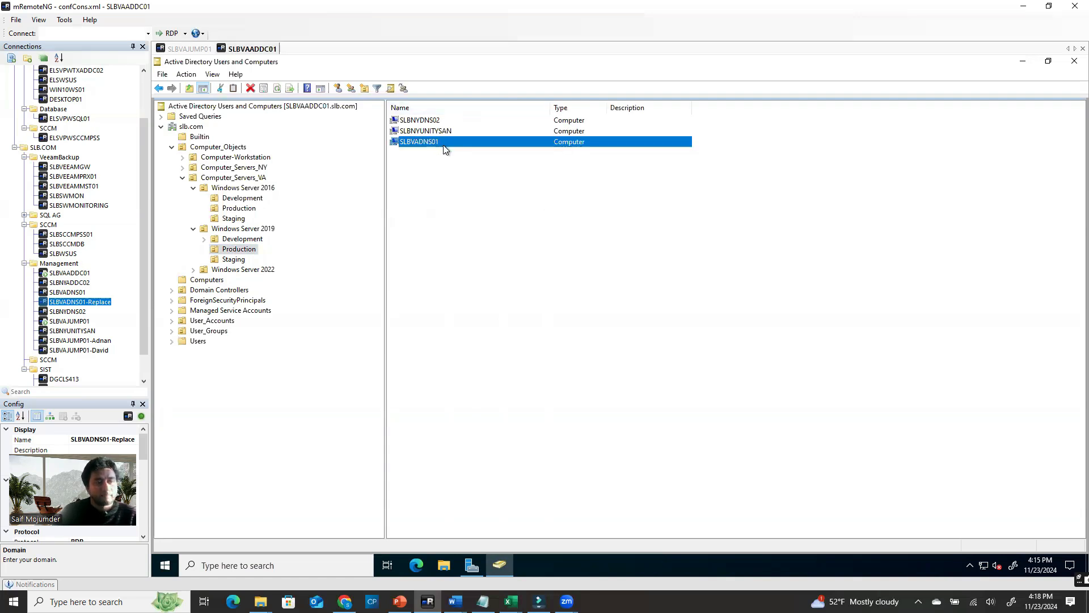
{"action": "left_click", "coordinate": [447, 120]}
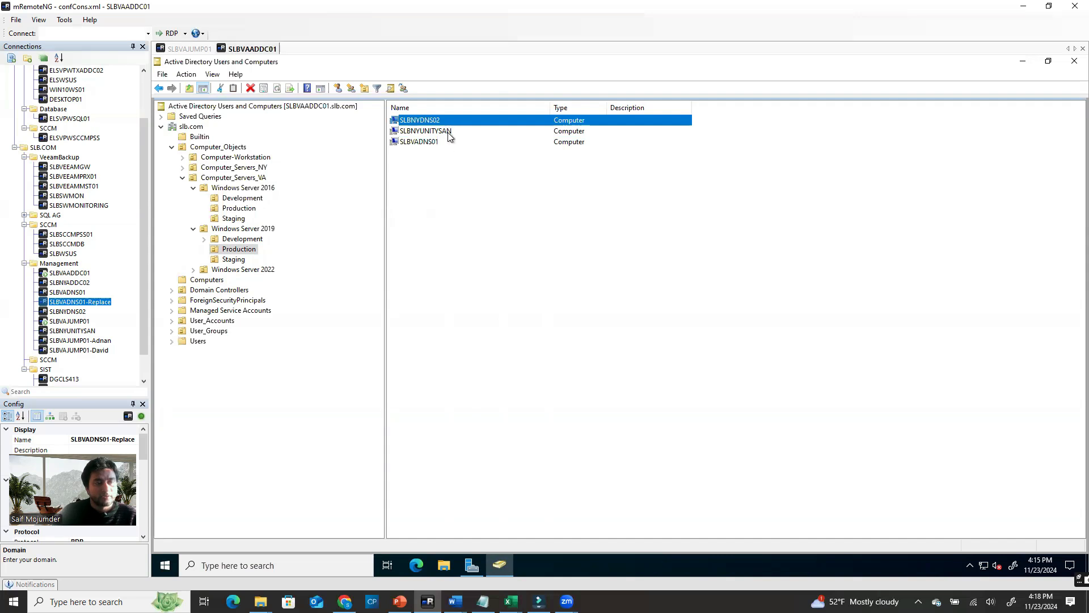
{"action": "left_click", "coordinate": [447, 144]}
{"action": "left_click", "coordinate": [439, 120]}
{"action": "left_click", "coordinate": [432, 143]}
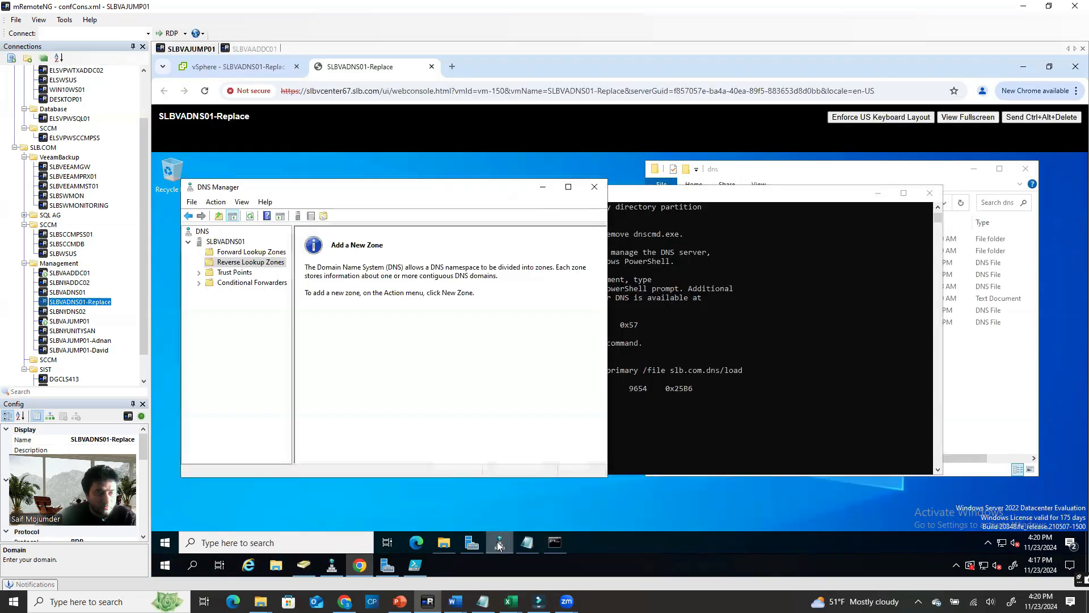
Start a new primary forward lookup zone named slb.com
{"action": "right_click", "coordinate": [223, 254]}
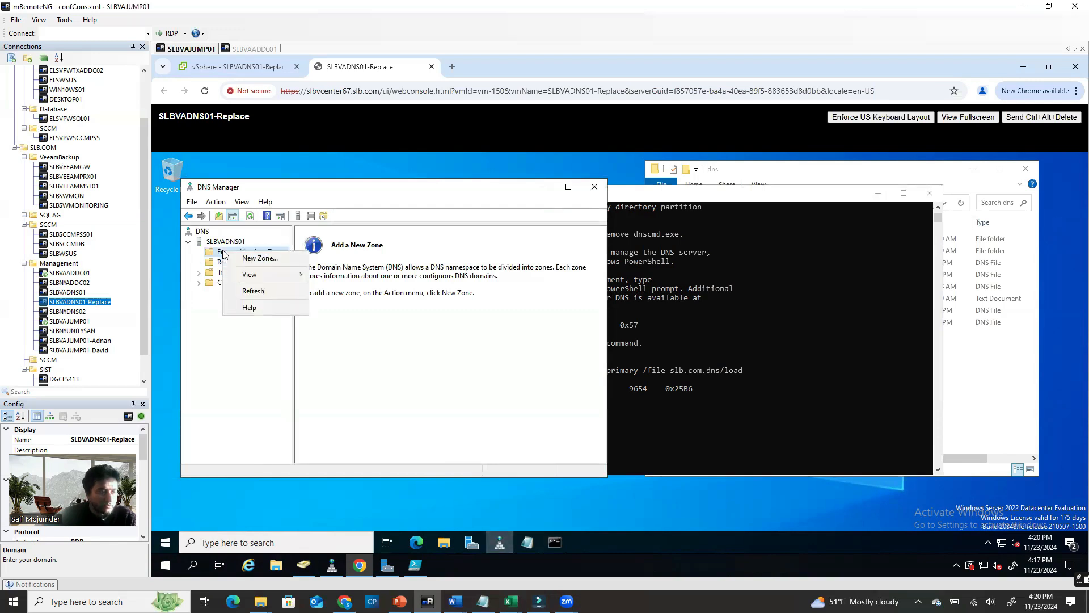
{"action": "left_click", "coordinate": [253, 265]}
{"action": "left_click", "coordinate": [395, 398]}
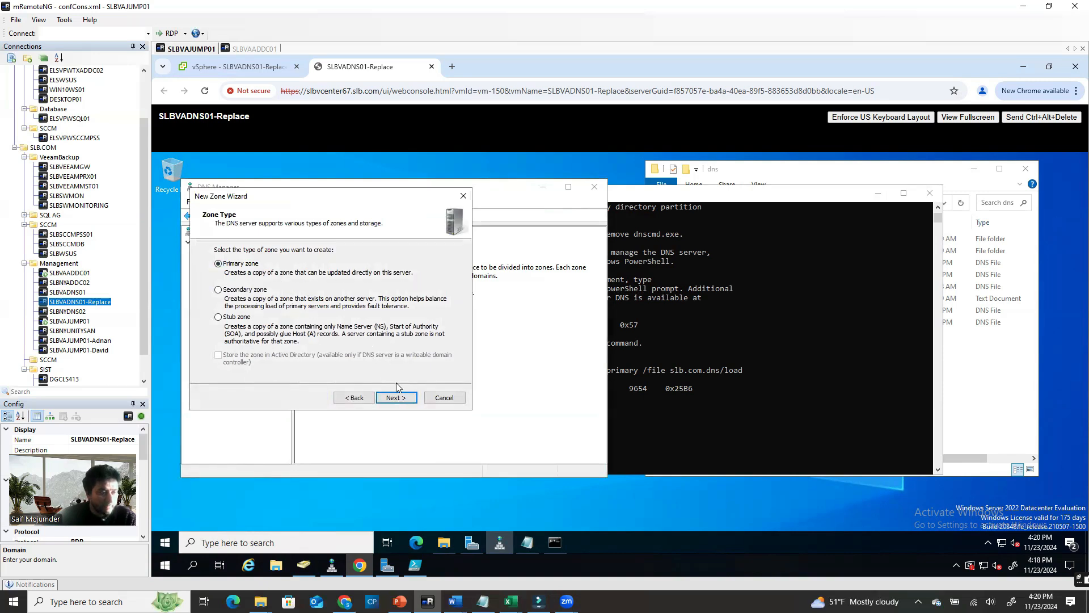
{"action": "left_click", "coordinate": [396, 400]}
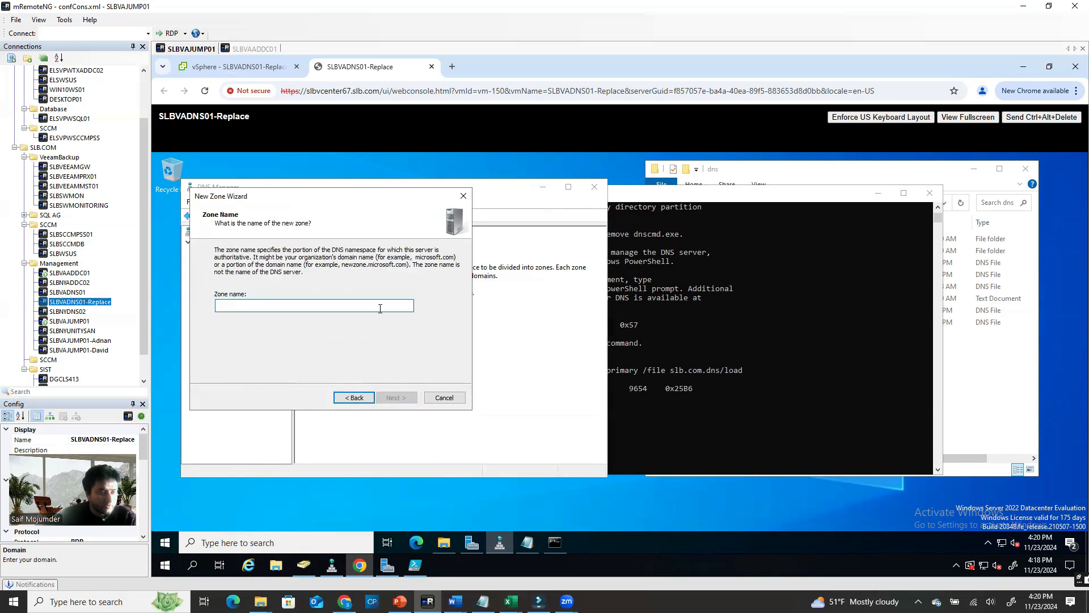
{"action": "type", "text": "slb.com"}
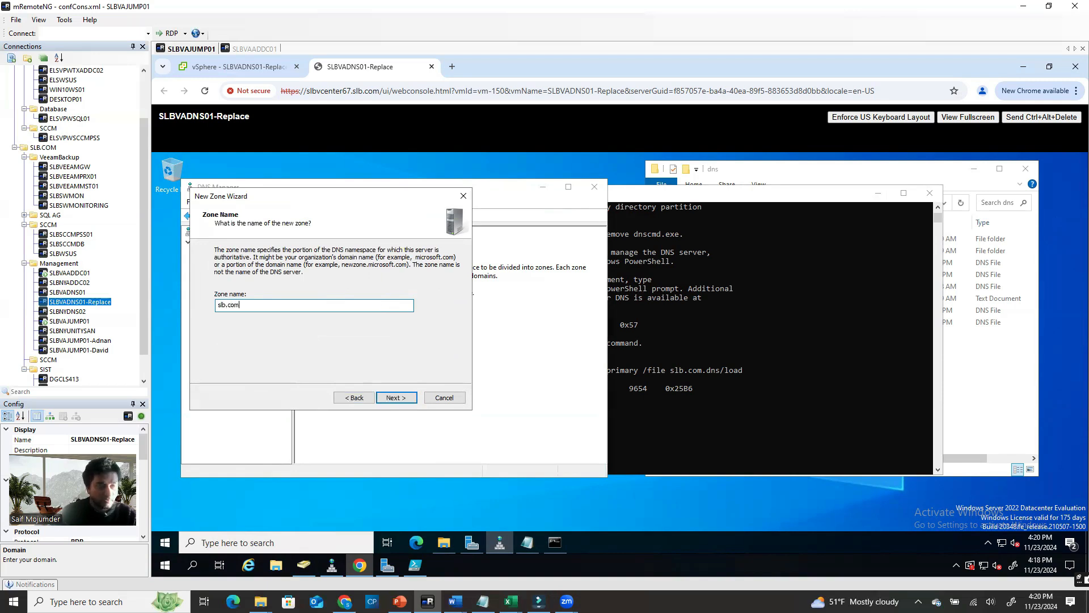
{"action": "left_click", "coordinate": [395, 398]}
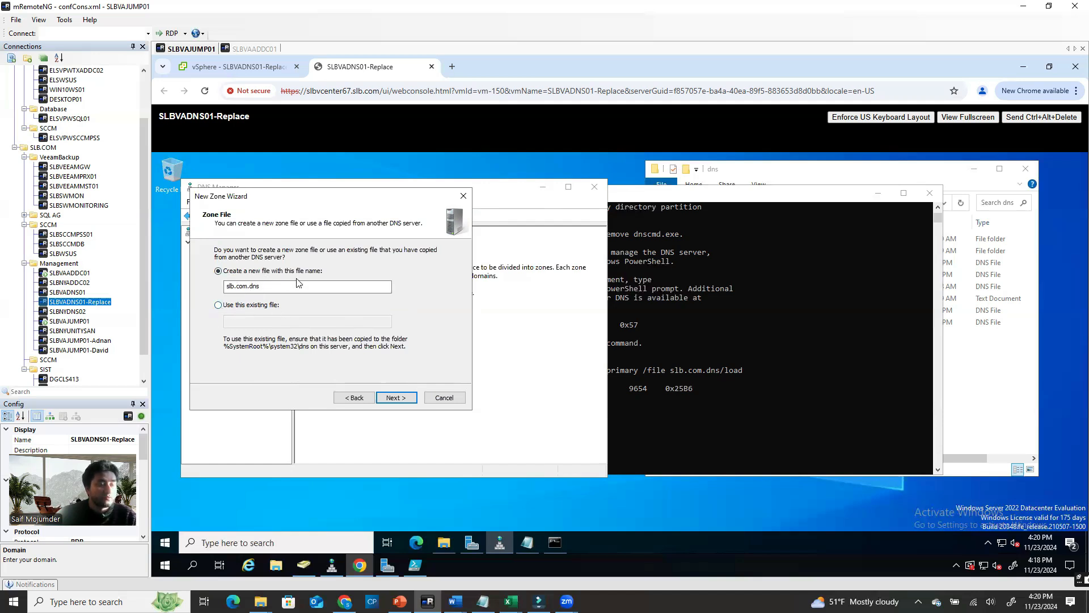
Load the zone from the existing slb.com.dns file and finish the wizard
{"action": "left_click", "coordinate": [273, 290]}
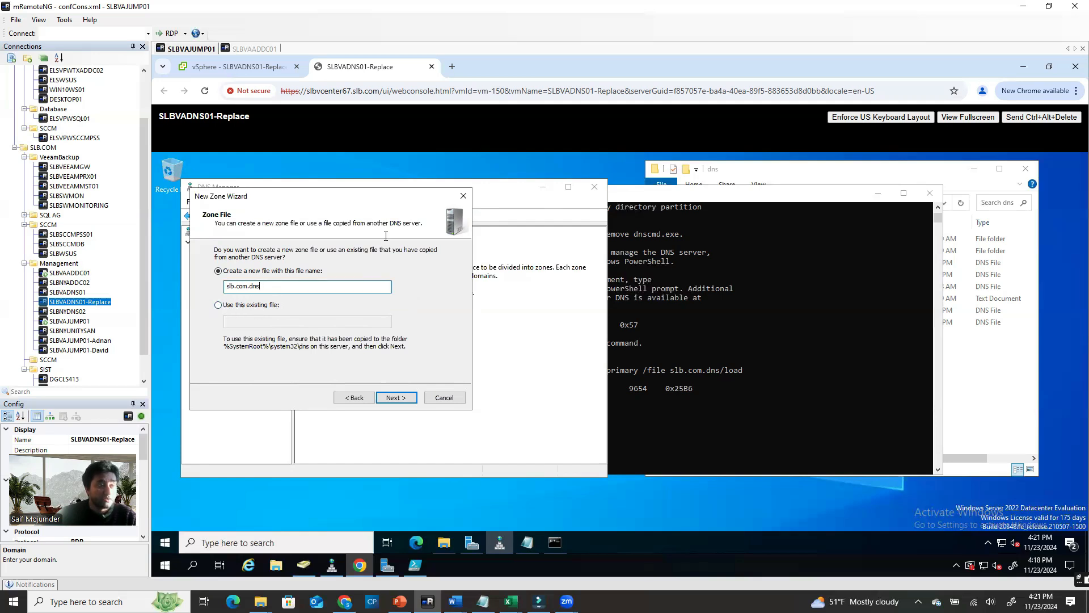
{"action": "left_click", "coordinate": [218, 305]}
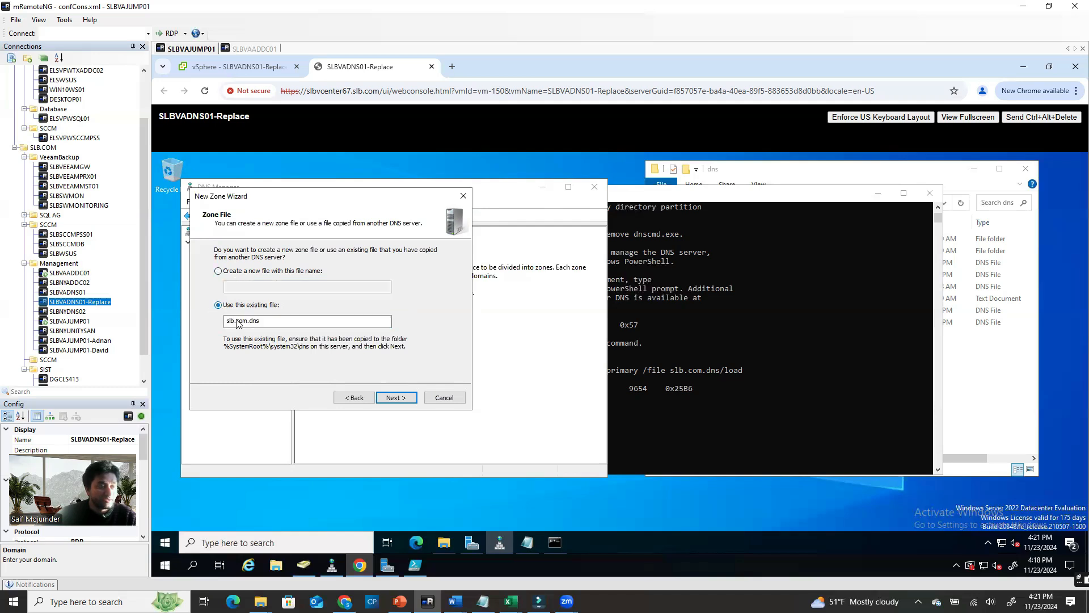
{"action": "left_click", "coordinate": [391, 399]}
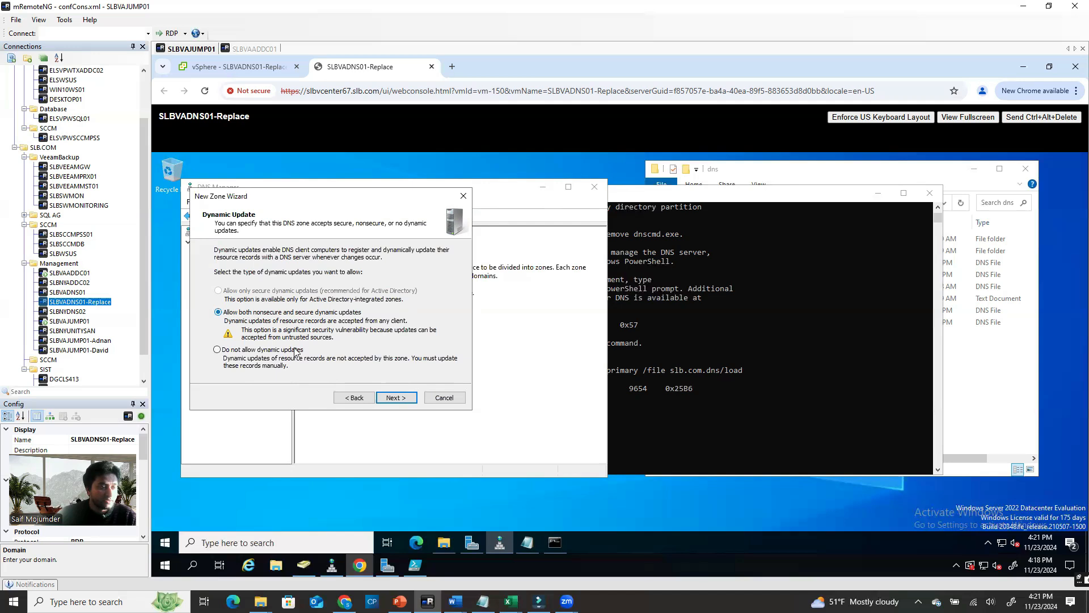
{"action": "left_click", "coordinate": [392, 399]}
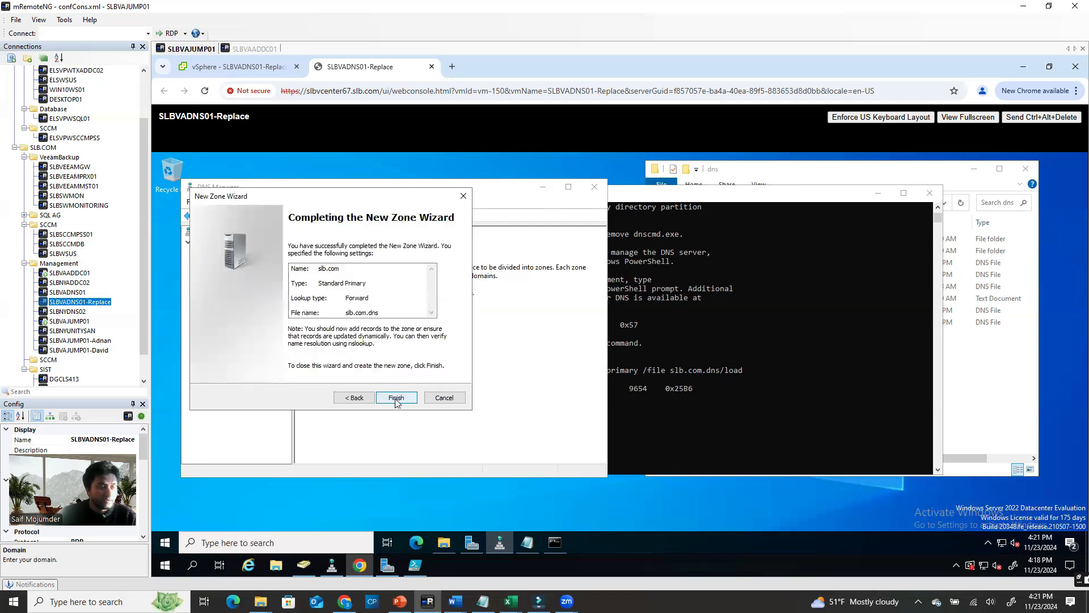
{"action": "left_click", "coordinate": [396, 399]}
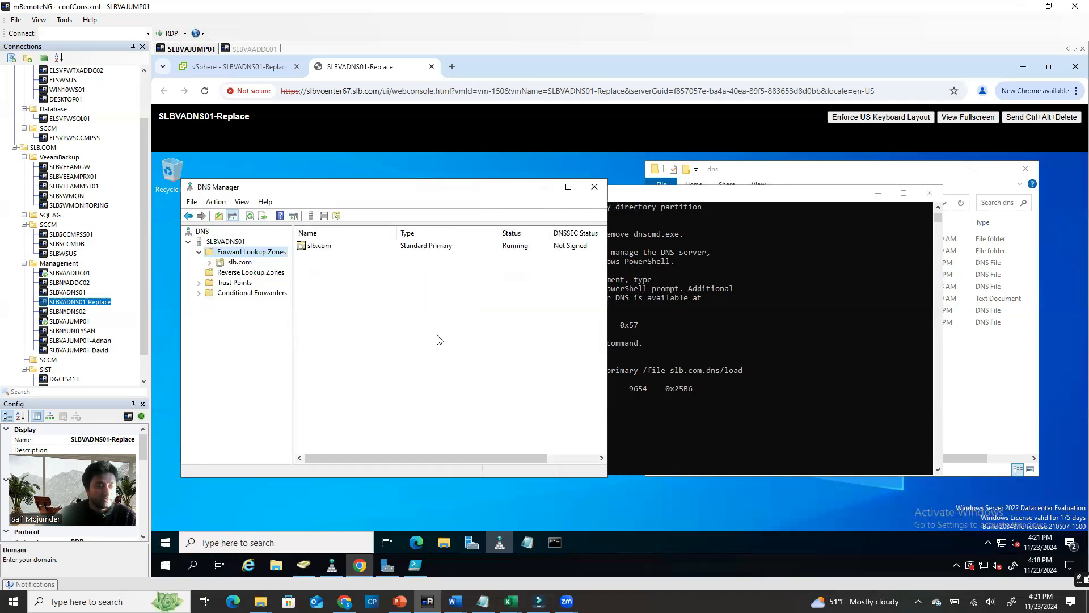
Check the slb.com zone's records and close the Command Prompt window
{"action": "double_click", "coordinate": [221, 265]}
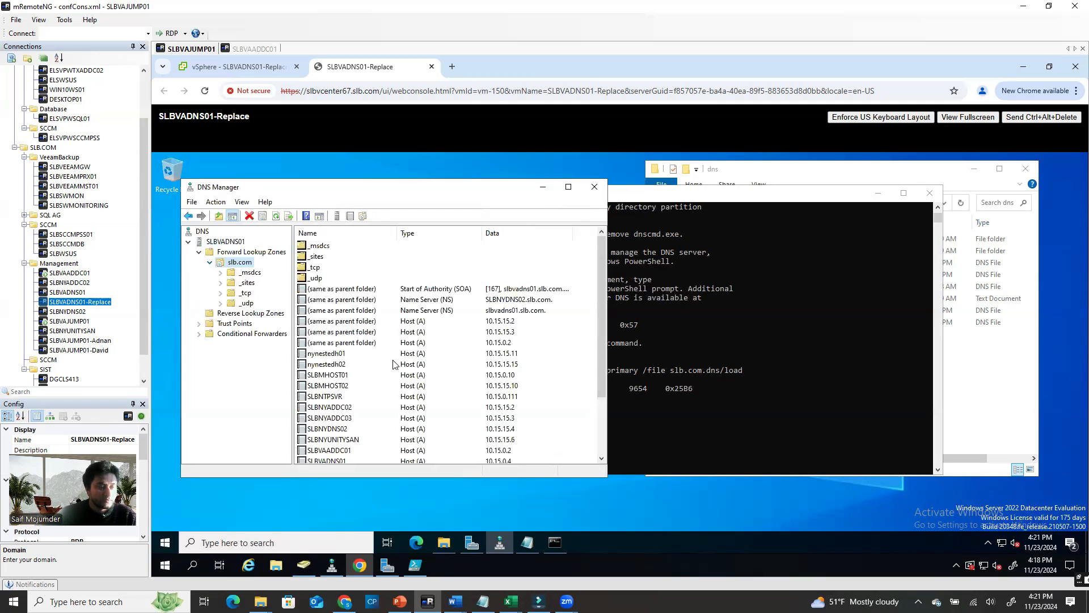
{"action": "scroll", "coordinate": [399, 393], "scroll_direction": "down", "scroll_amount": 3}
{"action": "scroll", "coordinate": [399, 399], "scroll_direction": "up", "scroll_amount": 3}
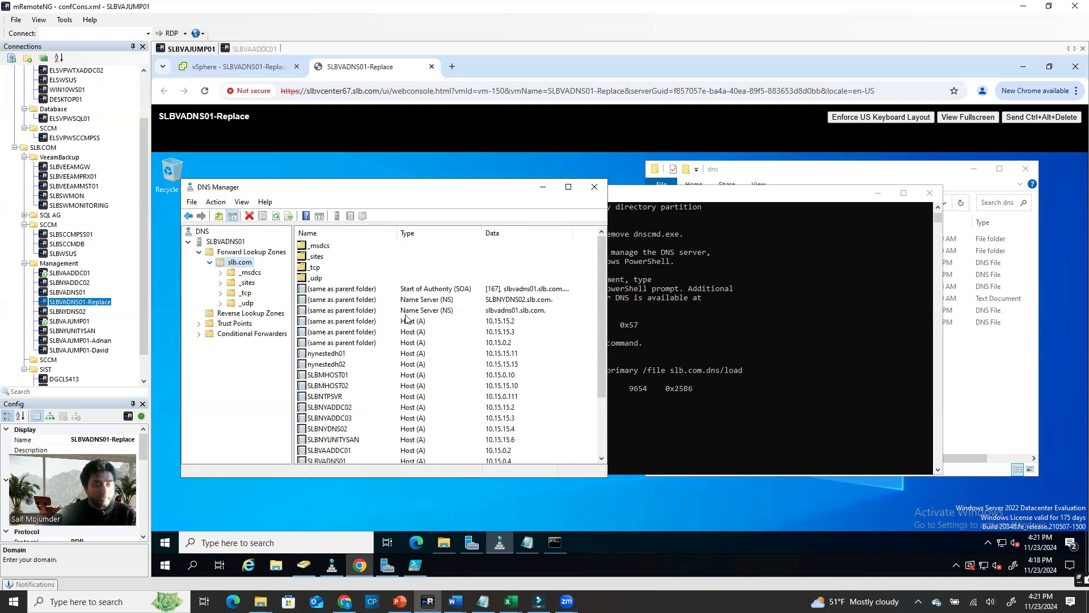
{"action": "left_click", "coordinate": [927, 194]}
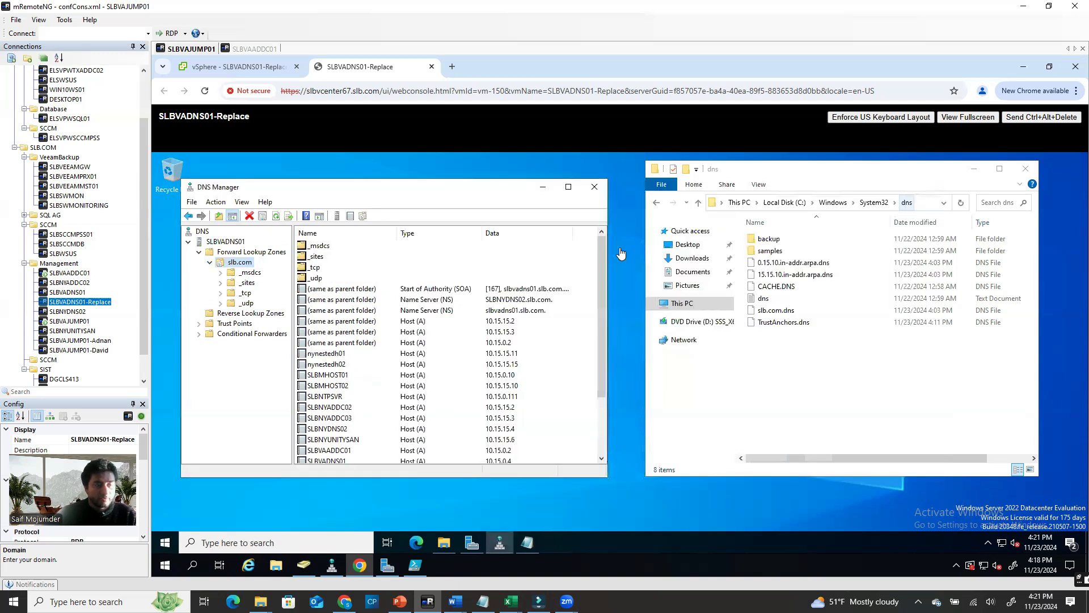
Start a primary IPv4 reverse lookup zone for network ID 10.15.0
{"action": "left_click", "coordinate": [213, 317]}
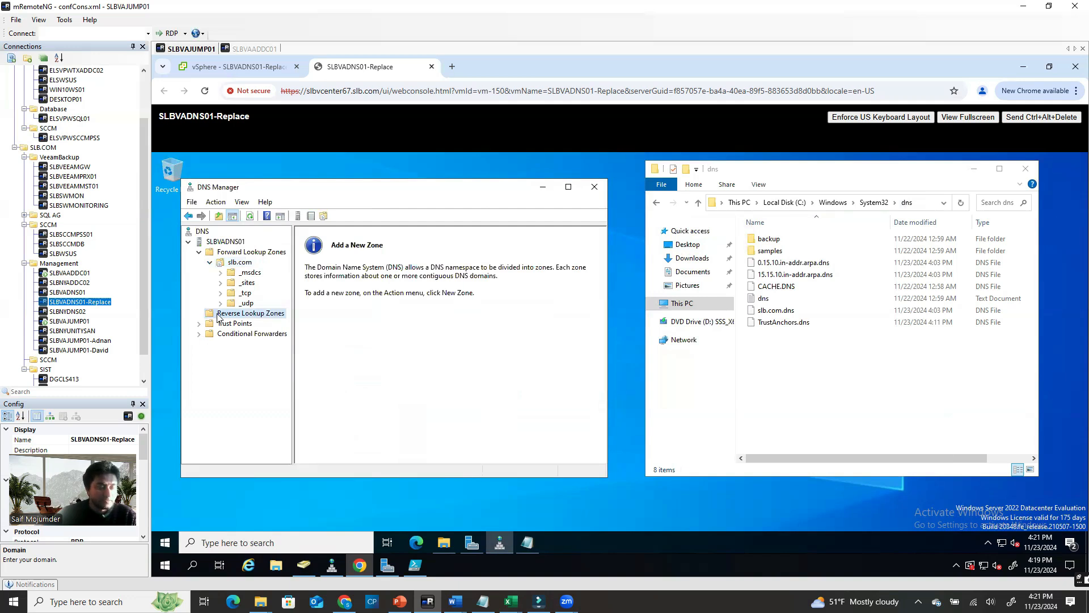
{"action": "right_click", "coordinate": [218, 317]}
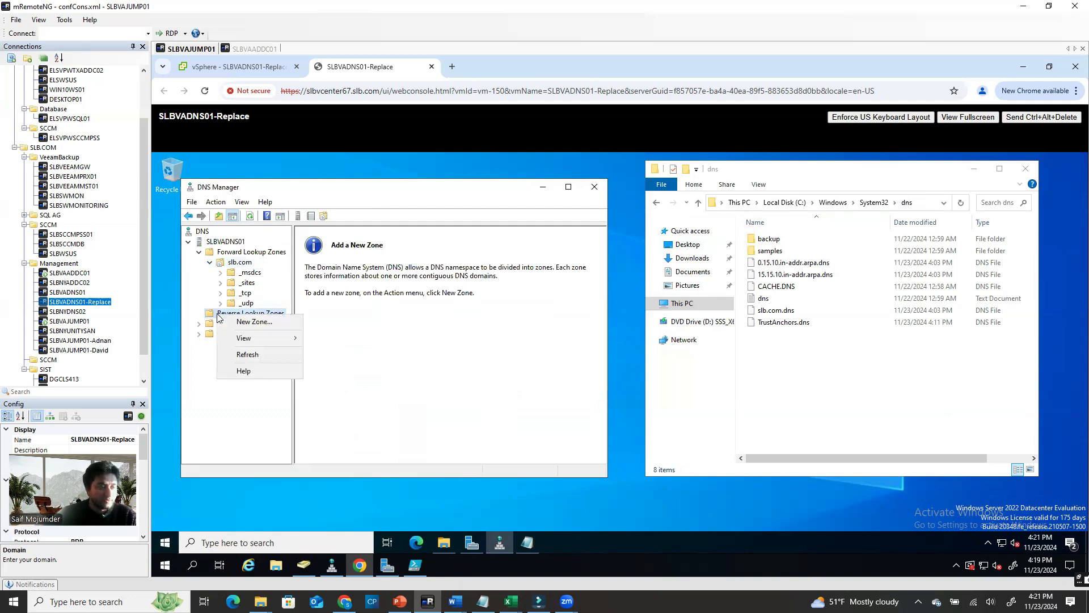
{"action": "left_click", "coordinate": [255, 321]}
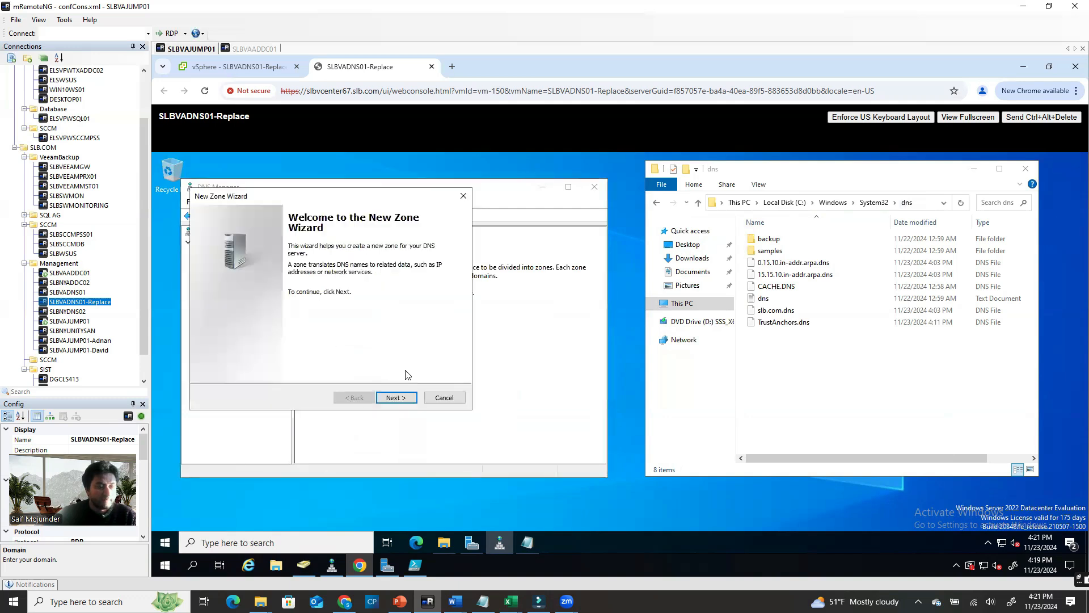
{"action": "left_click", "coordinate": [395, 398]}
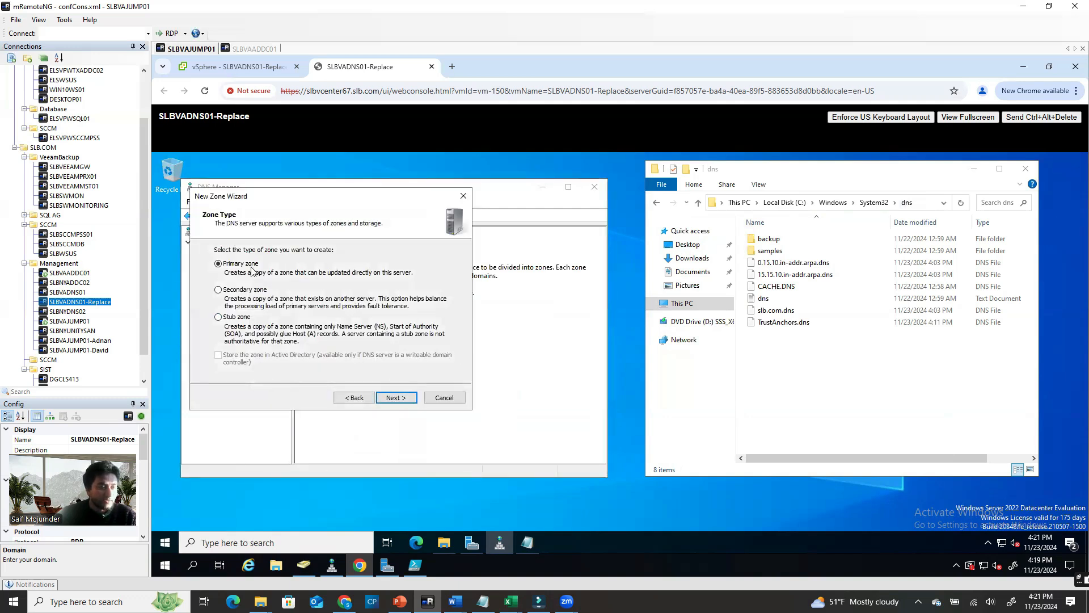
{"action": "left_click", "coordinate": [395, 397]}
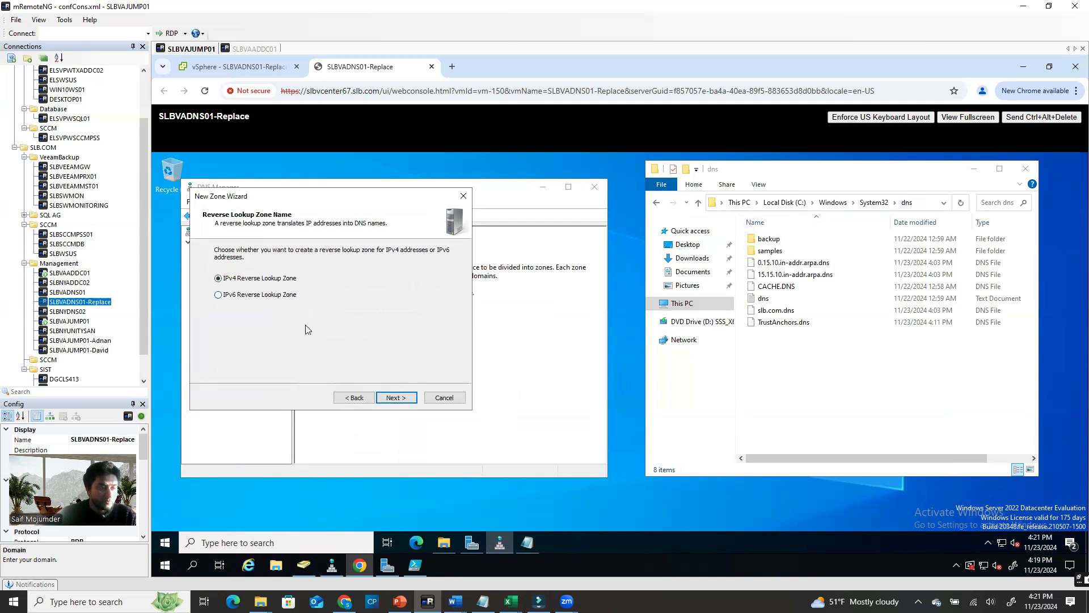
{"action": "left_click", "coordinate": [391, 397]}
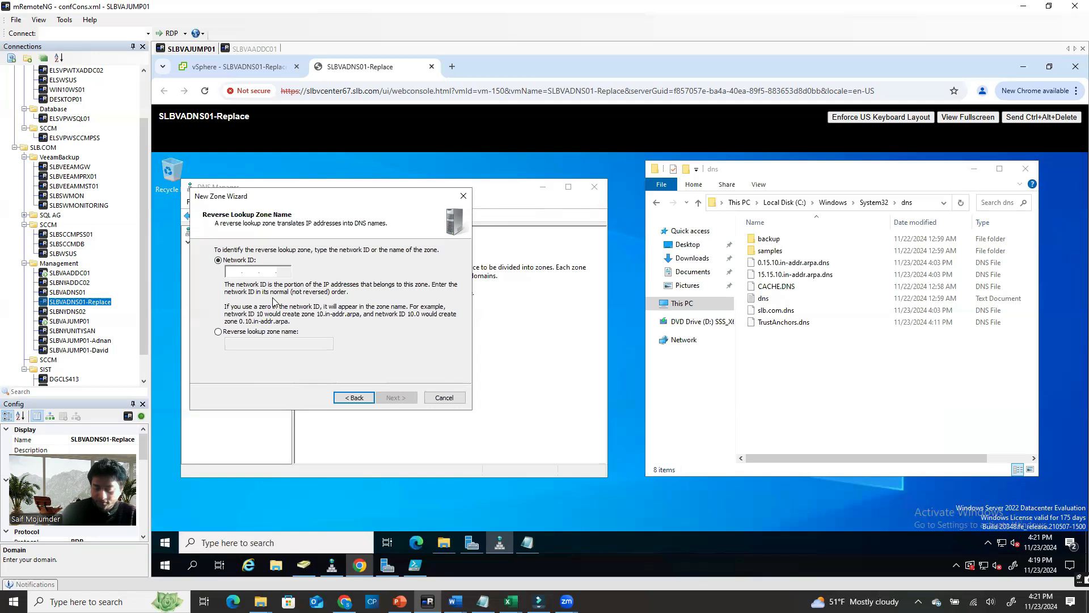
{"action": "type", "text": "10."}
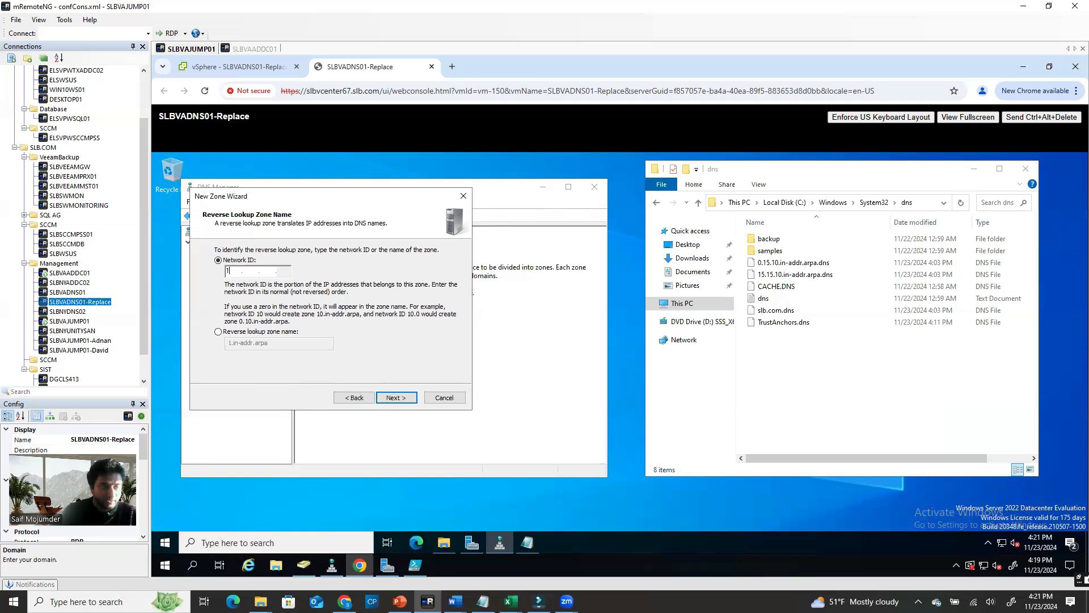
{"action": "type", "text": "15.0"}
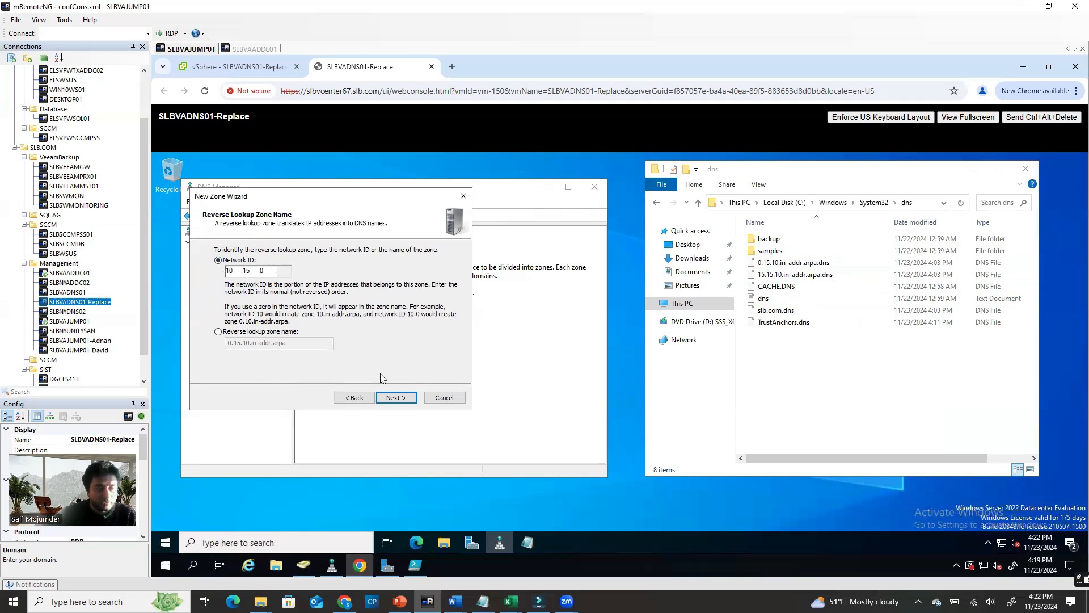
{"action": "left_click", "coordinate": [398, 400]}
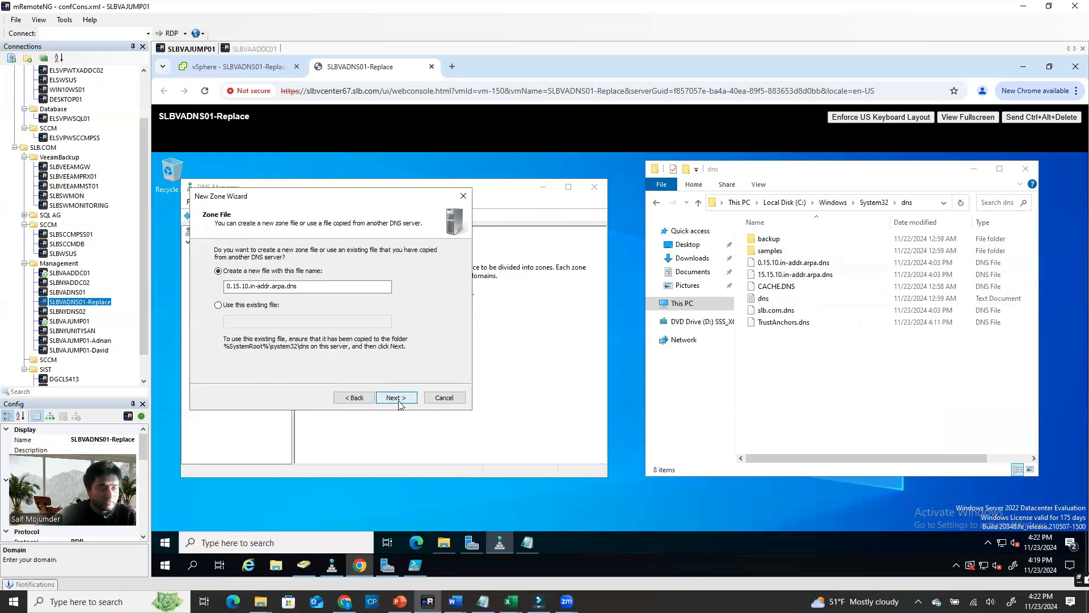
Use the existing 0.15.10.in-addr.arpa.dns file, allow nonsecure and secure updates, and finish
{"action": "left_click", "coordinate": [252, 286]}
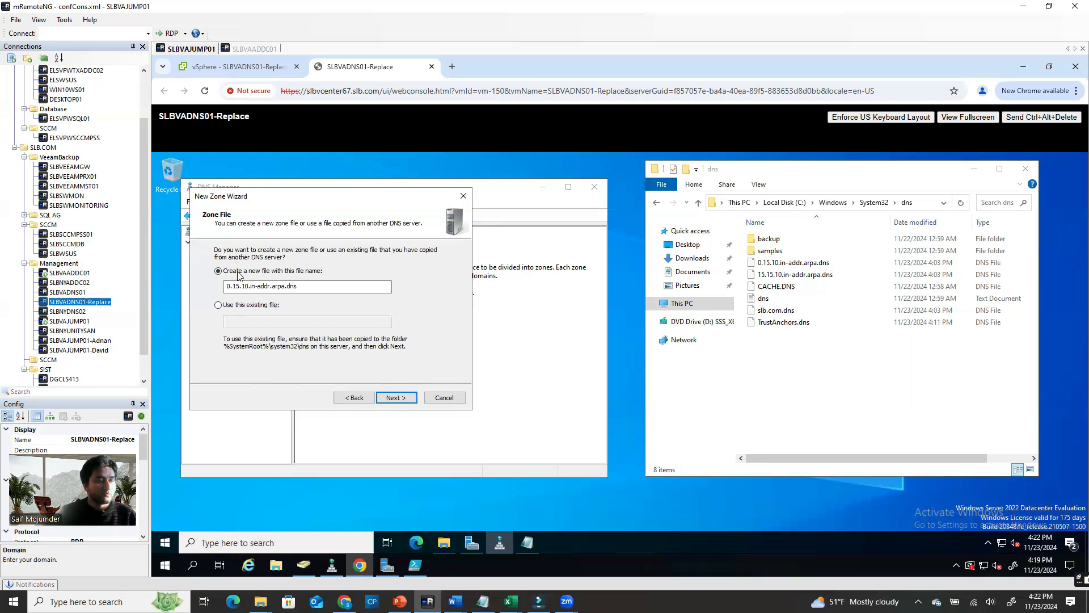
{"action": "left_click", "coordinate": [230, 307]}
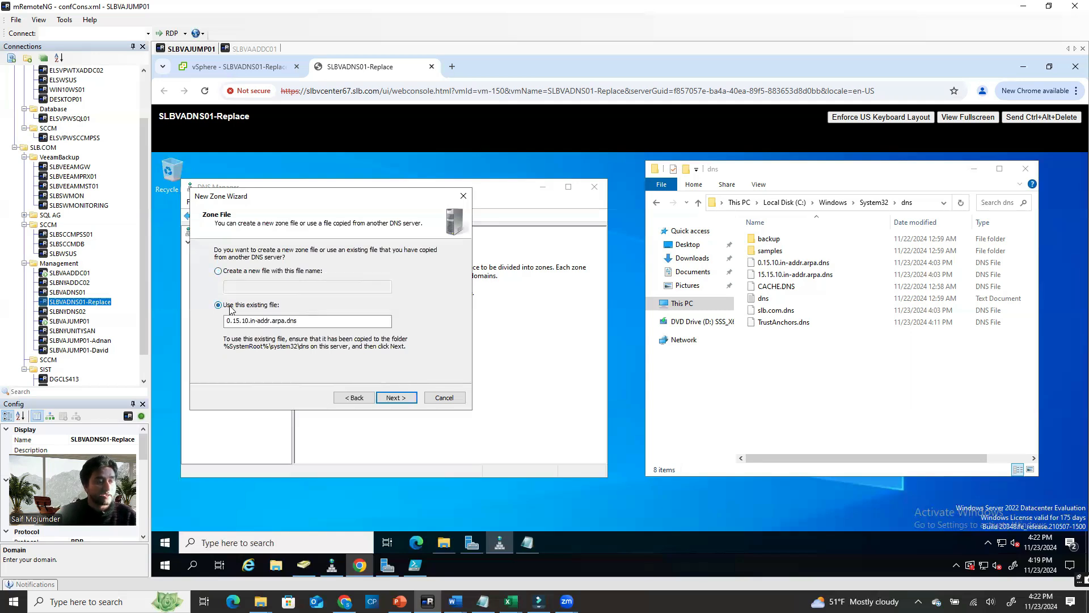
{"action": "left_click", "coordinate": [394, 398]}
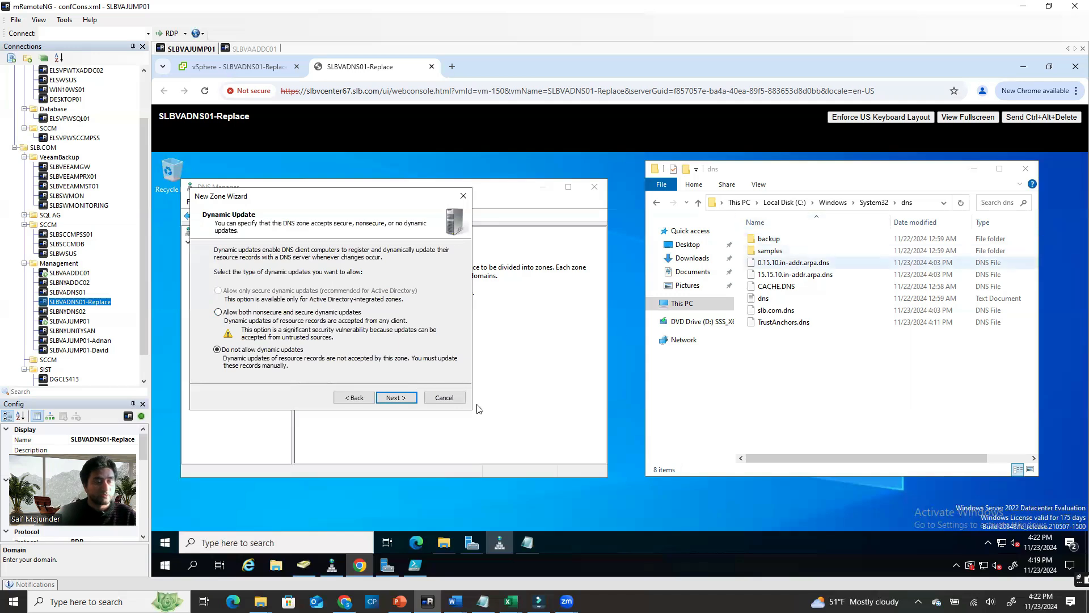
{"action": "left_click", "coordinate": [219, 312]}
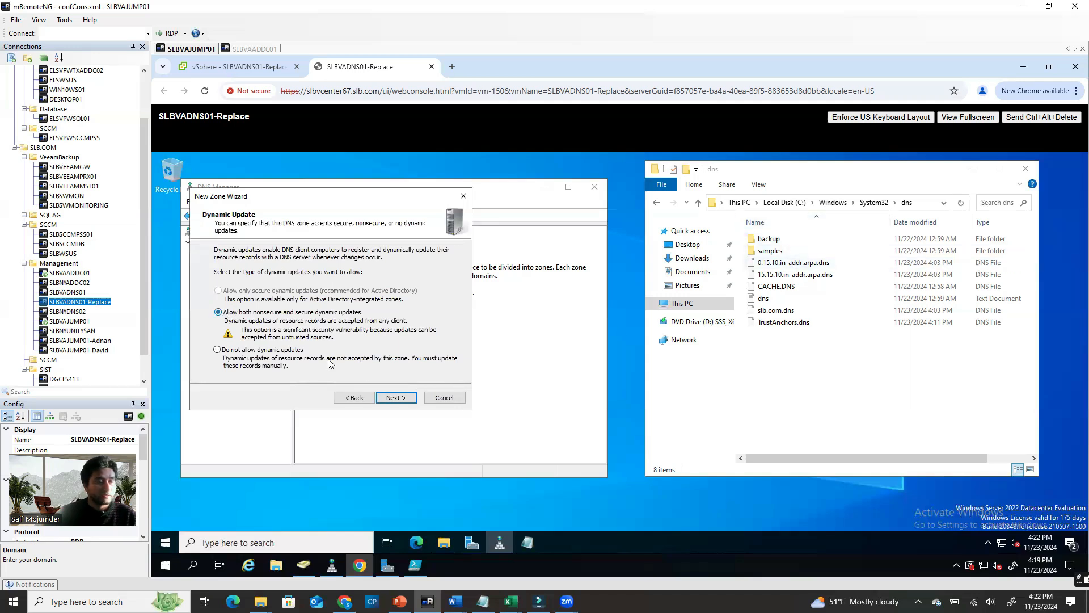
{"action": "left_click", "coordinate": [395, 398]}
{"action": "left_click", "coordinate": [399, 399]}
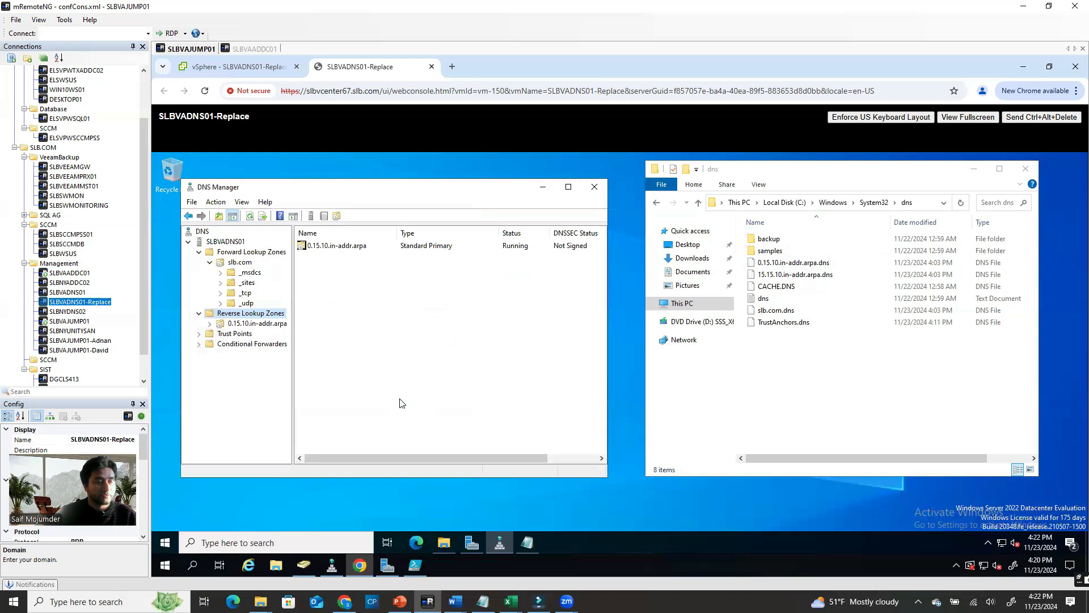
{"action": "left_click", "coordinate": [238, 324]}
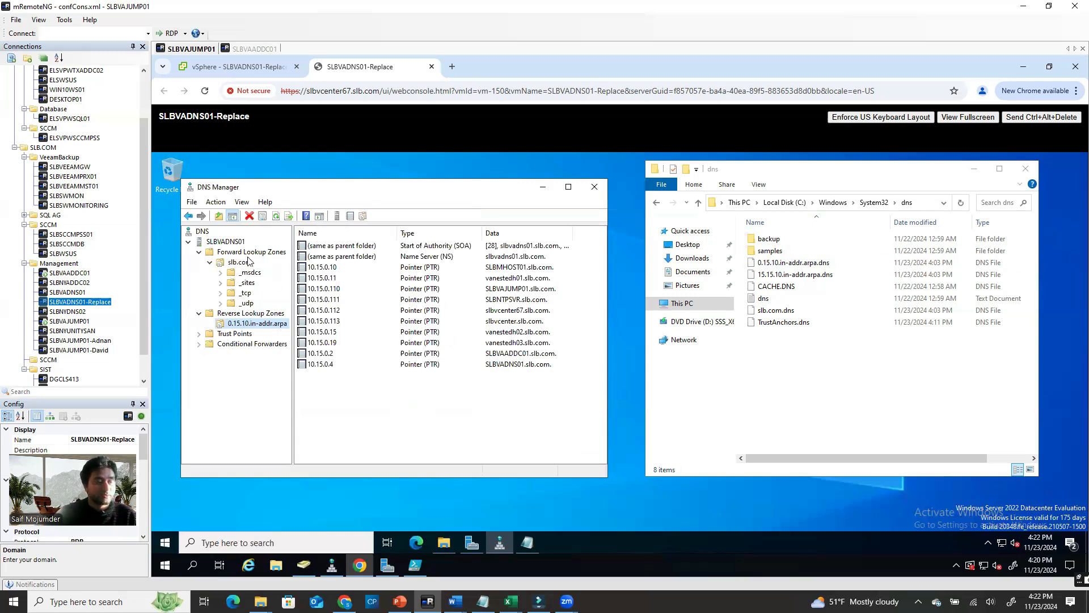
{"action": "left_click", "coordinate": [251, 315]}
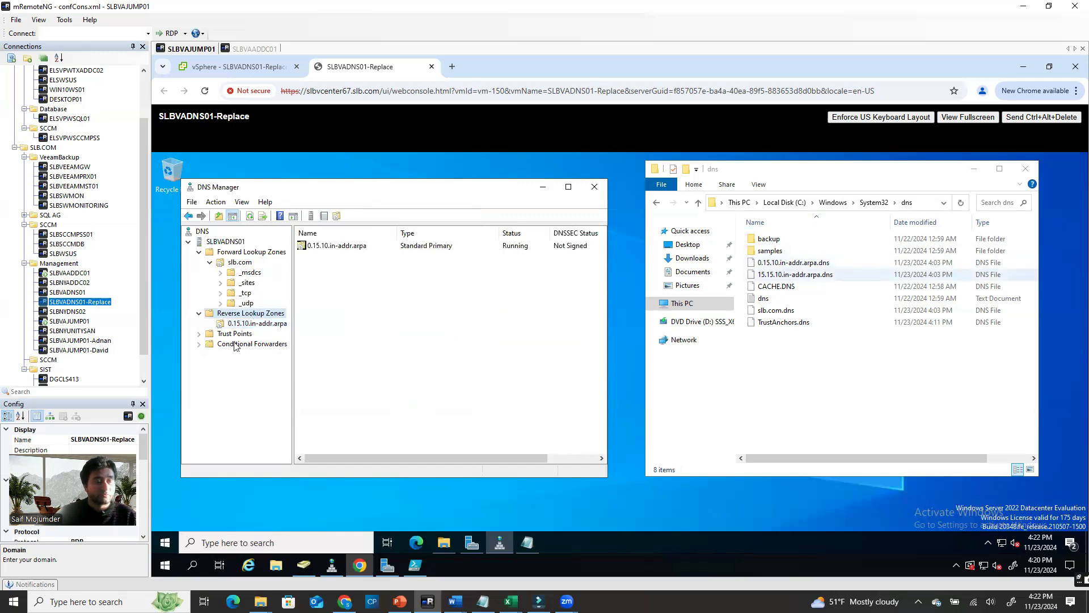
{"action": "right_click", "coordinate": [258, 317]}
Start a primary IPv4 reverse lookup zone for network ID 10.15.15
{"action": "left_click", "coordinate": [288, 326]}
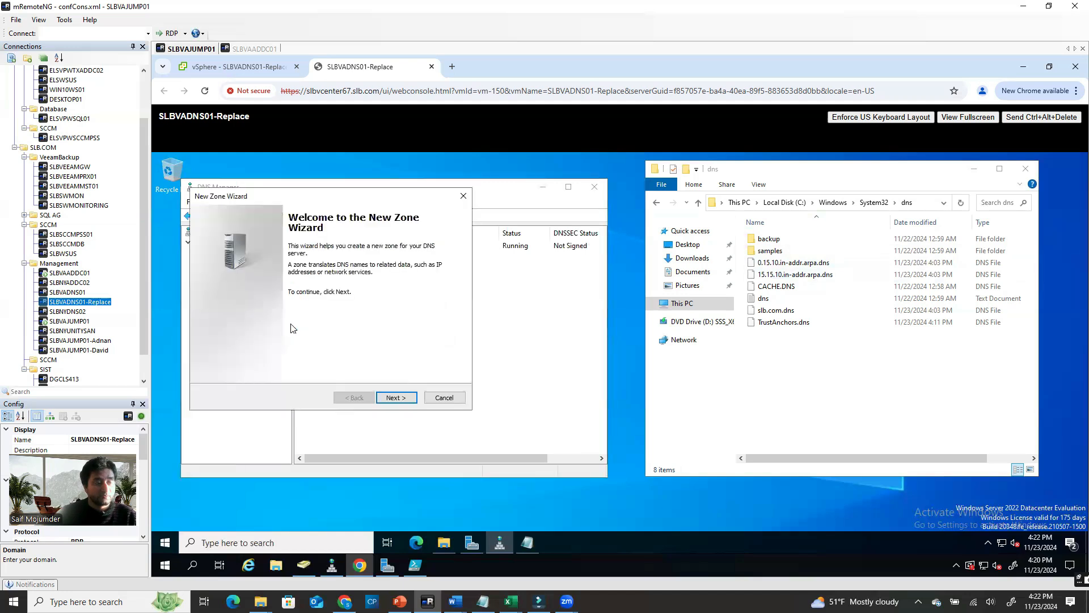
{"action": "left_click", "coordinate": [397, 397]}
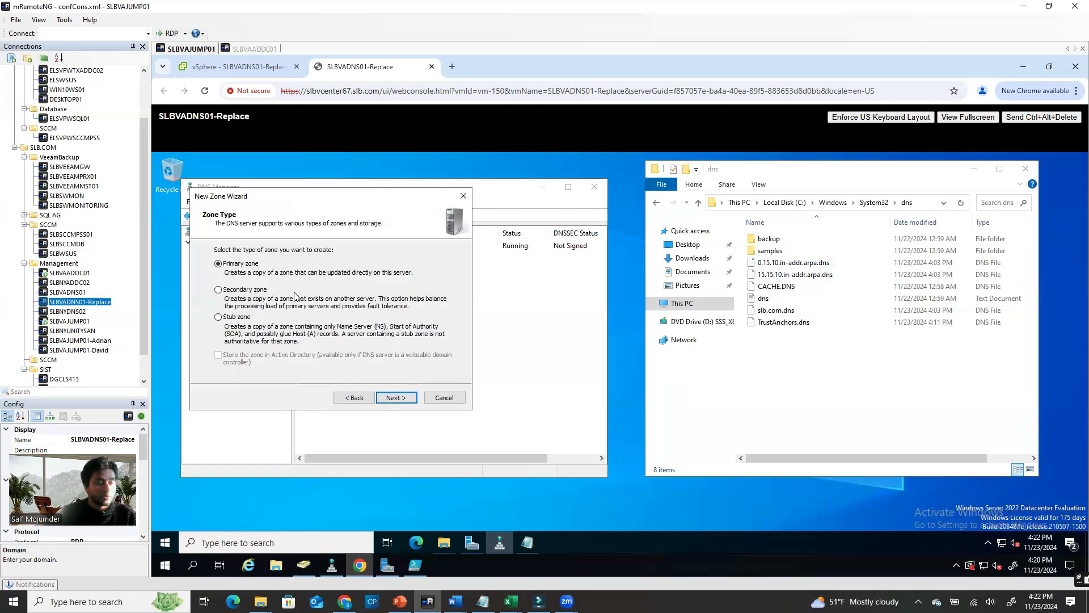
{"action": "left_click", "coordinate": [397, 397]}
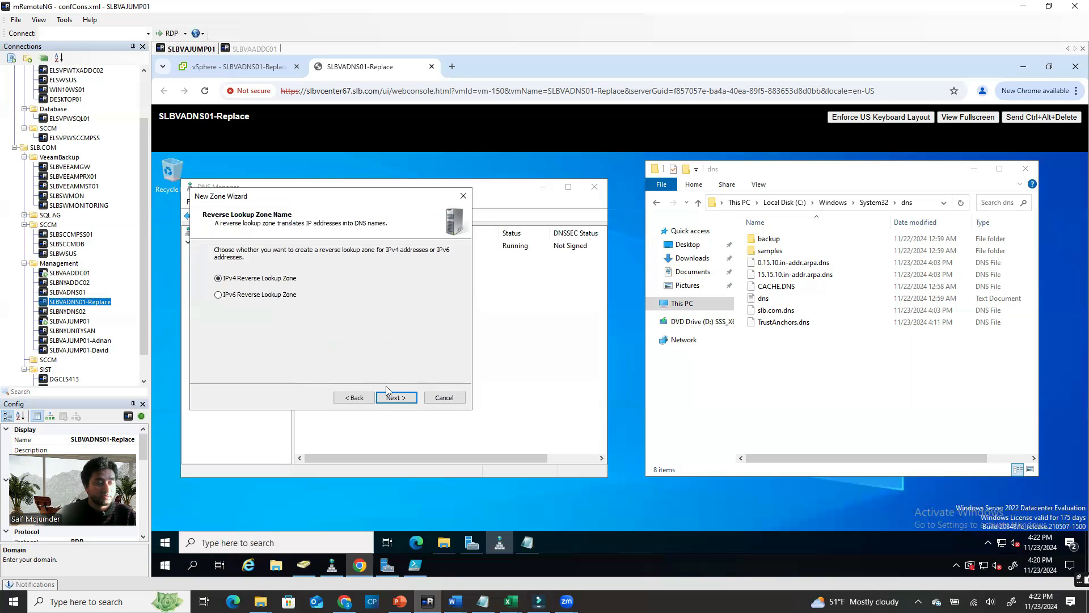
{"action": "left_click", "coordinate": [395, 398]}
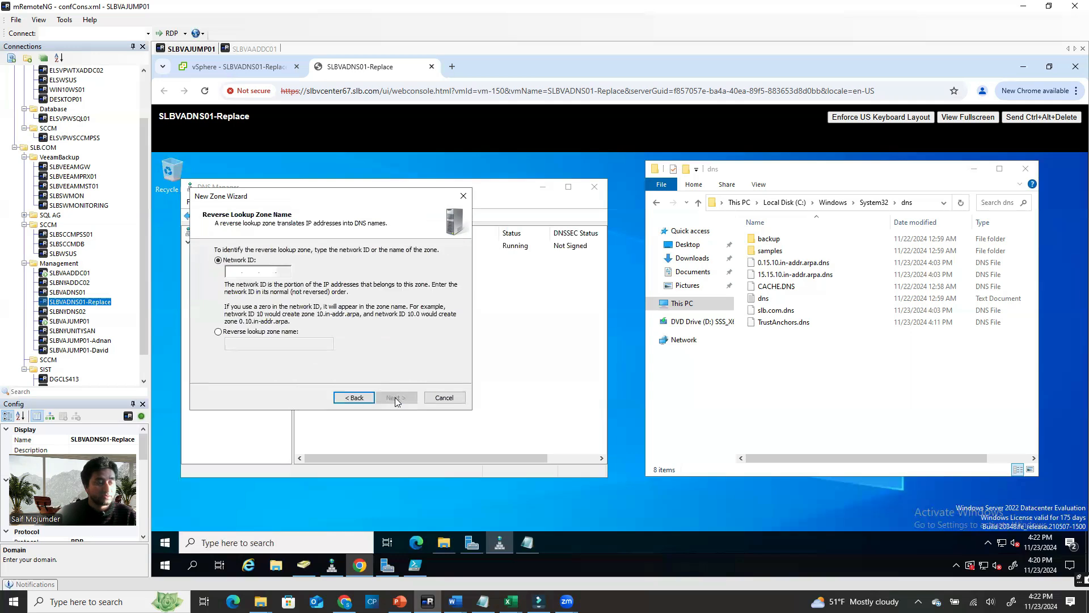
{"action": "type", "text": "10.15.15"}
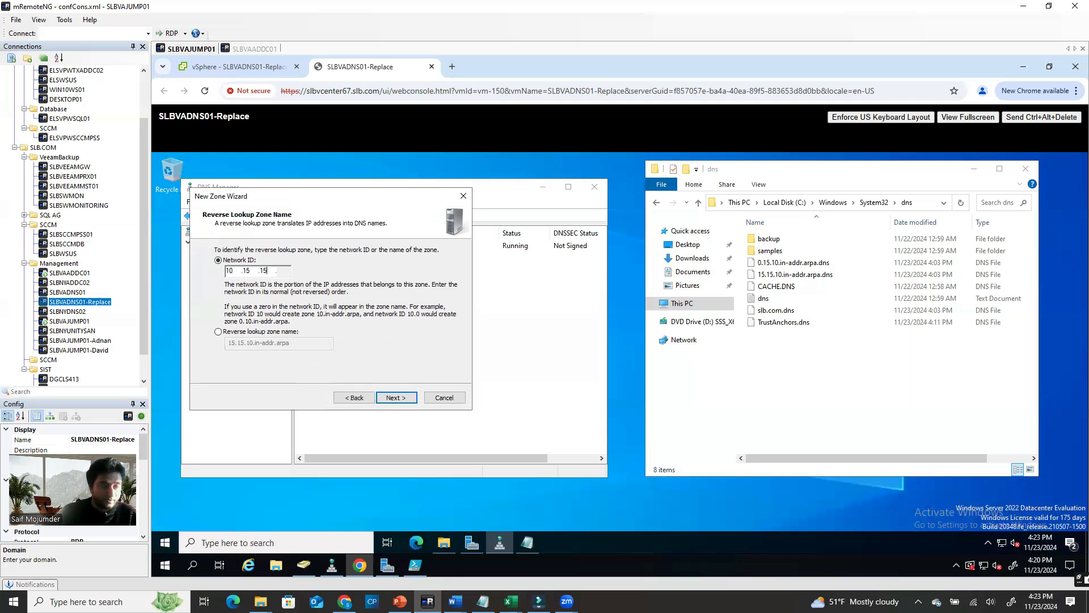
{"action": "left_click", "coordinate": [393, 396]}
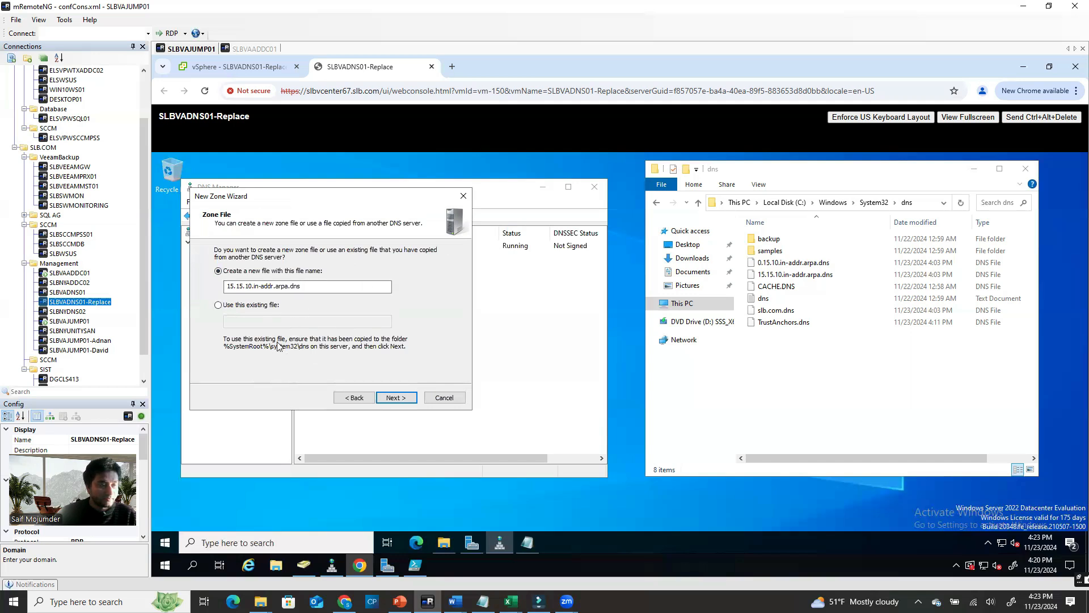
Use the existing 15.15.10.in-addr.arpa.dns file and finish the wizard
{"action": "left_click", "coordinate": [401, 401]}
{"action": "left_click", "coordinate": [218, 304]}
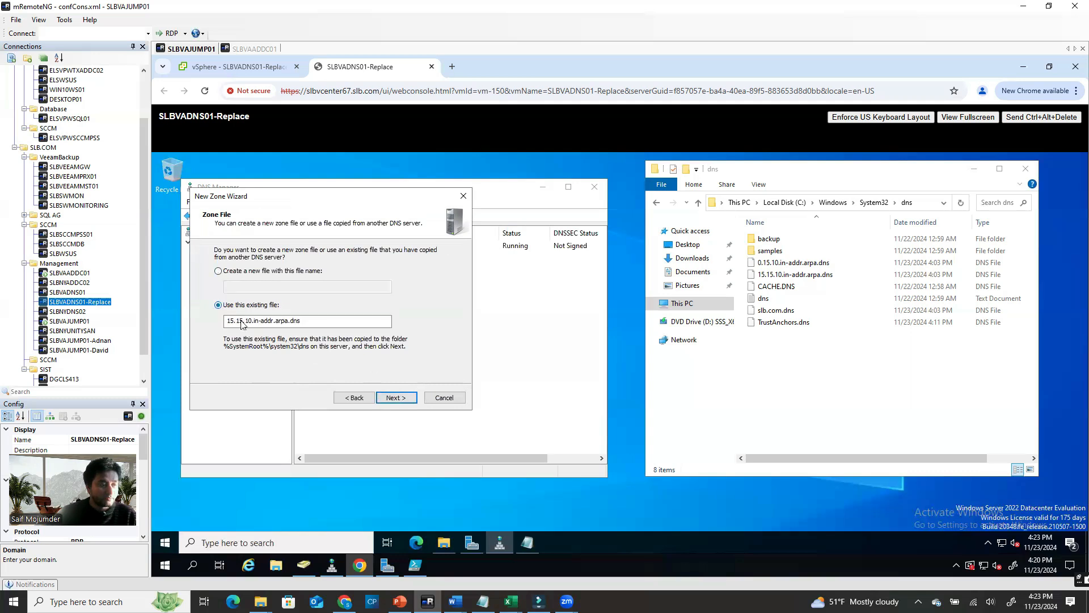
{"action": "left_click", "coordinate": [397, 398]}
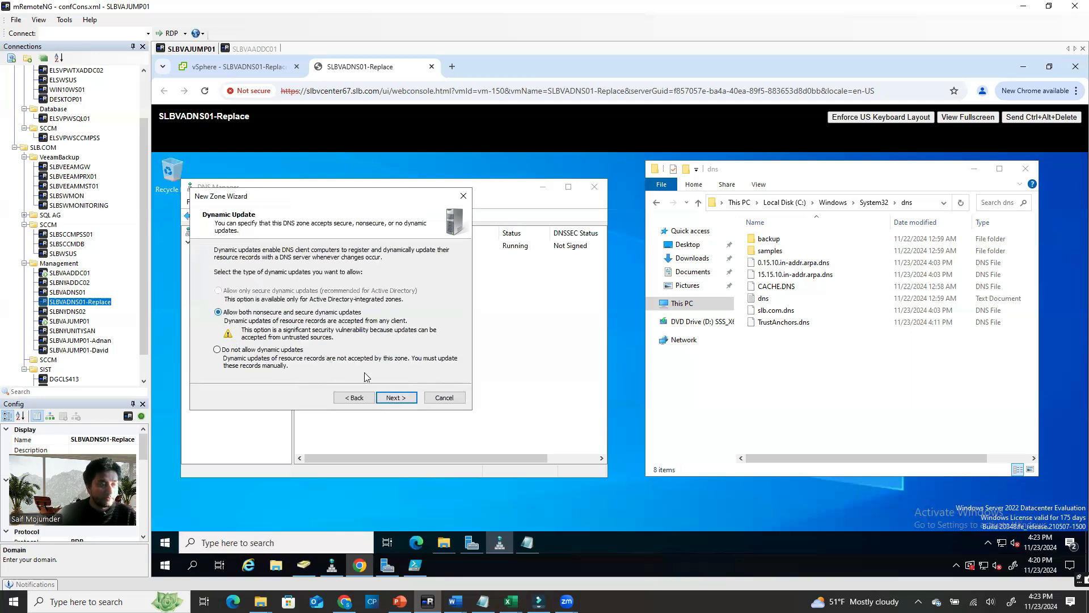
{"action": "left_click", "coordinate": [396, 398]}
{"action": "left_click", "coordinate": [396, 398]}
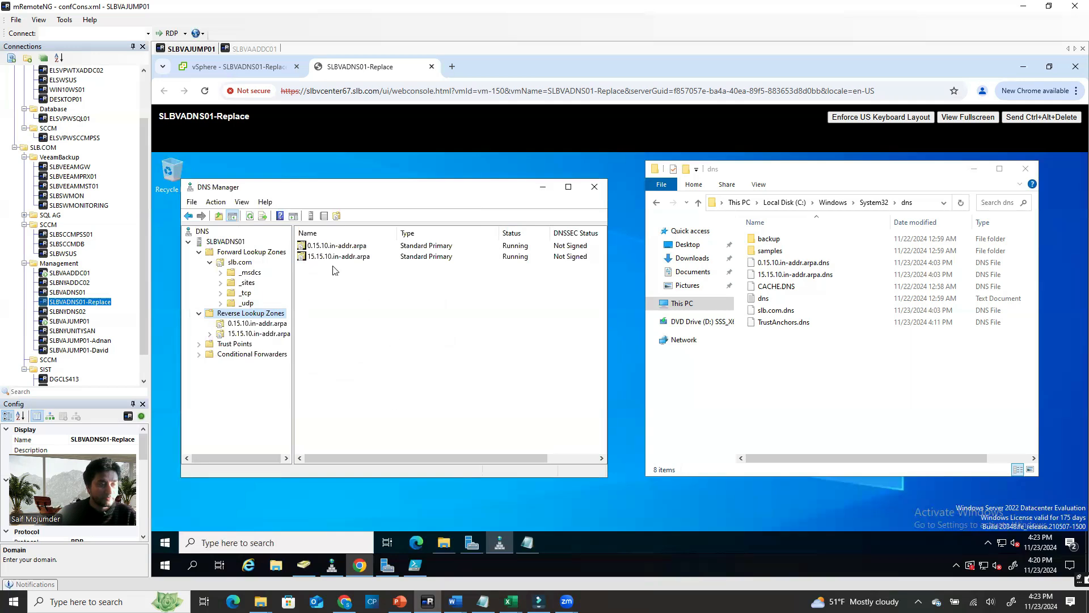
Check PTR records in the 15.15.10 and 0.15.10.in-addr.arpa zones, then close the dns folder
{"action": "left_click", "coordinate": [243, 335]}
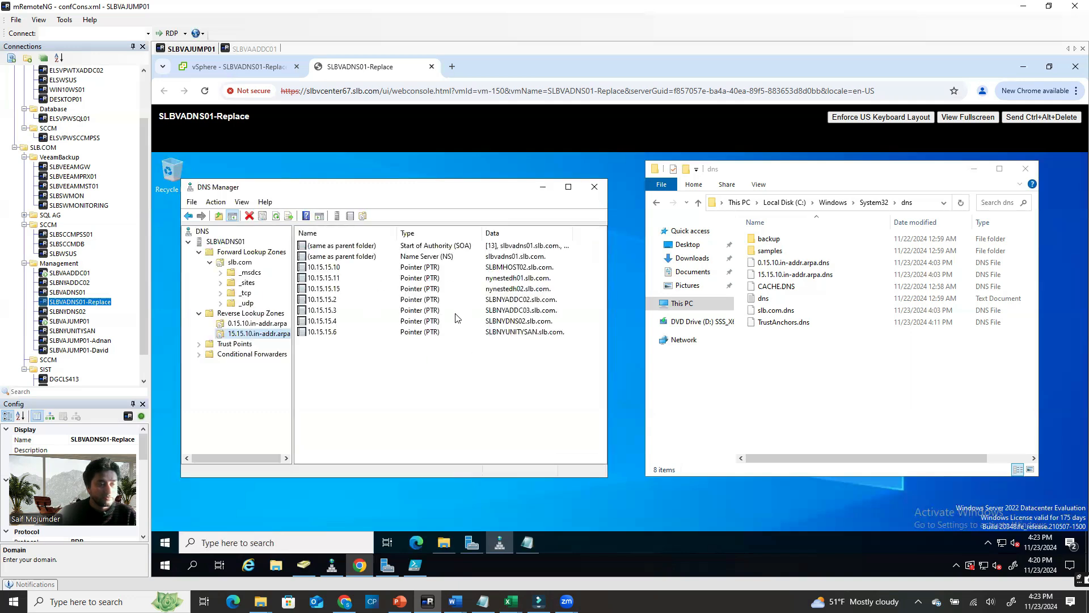
{"action": "left_click", "coordinate": [257, 325]}
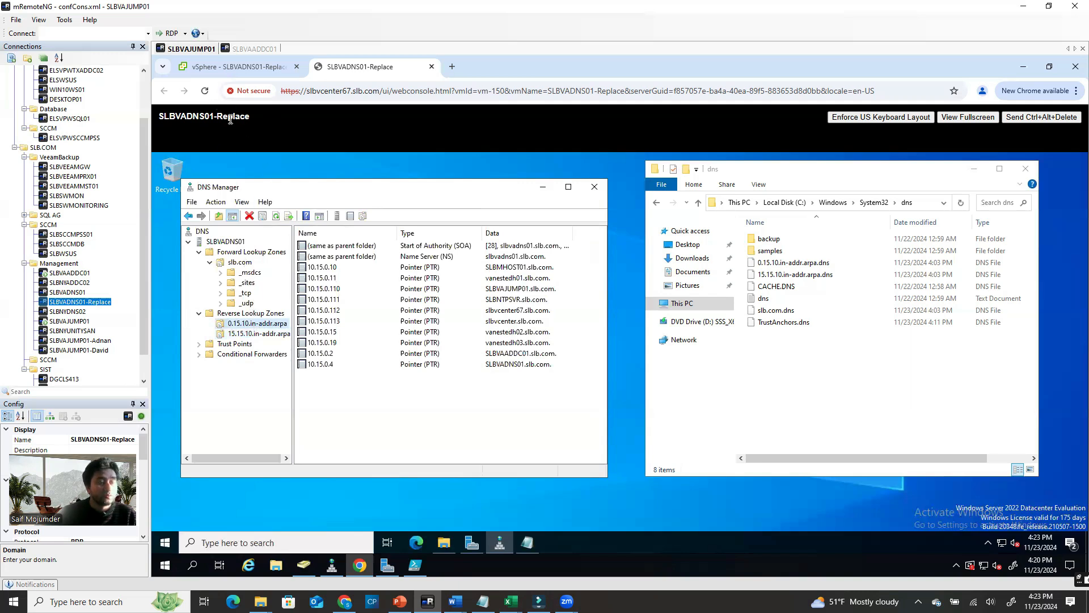
{"action": "left_click", "coordinate": [1025, 169]}
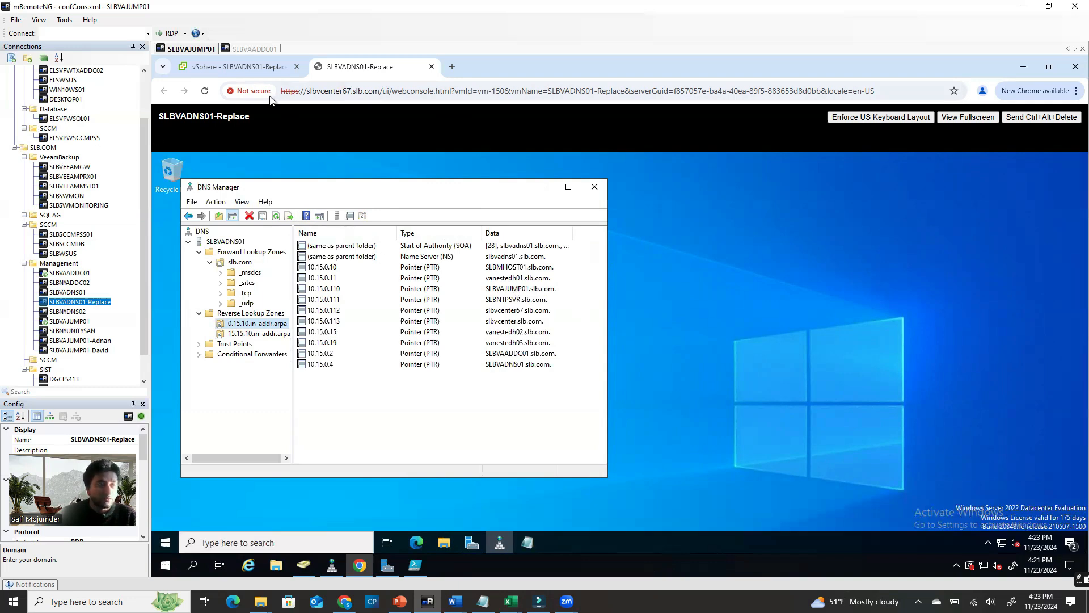
In vSphere, view the summaries of the SLBVADNS01 and SLBVADNS01-Replace VMs
{"action": "left_click", "coordinate": [257, 67]}
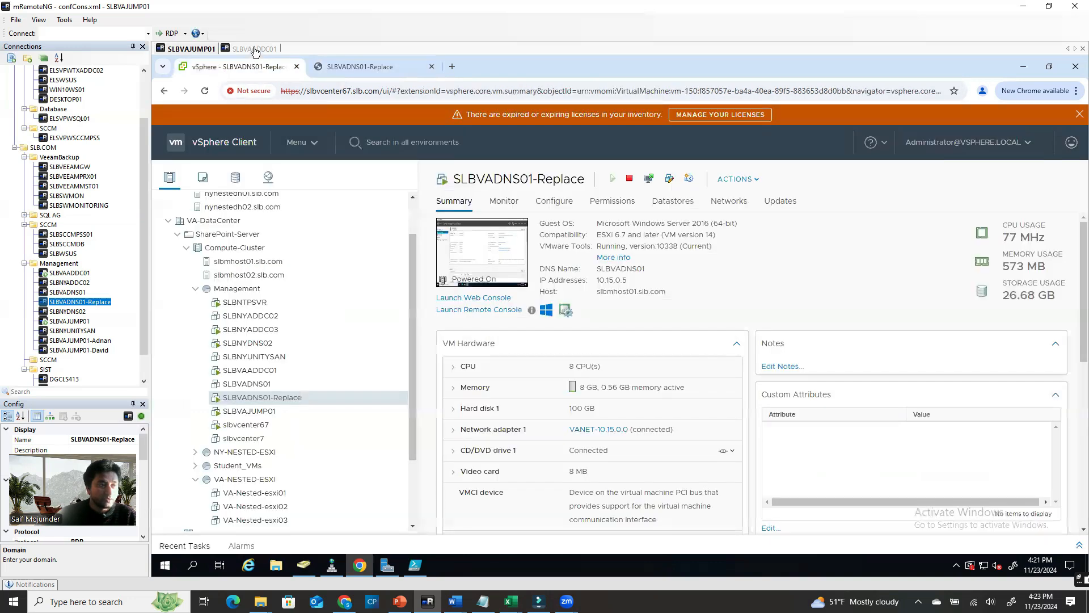
{"action": "left_click", "coordinate": [254, 50]}
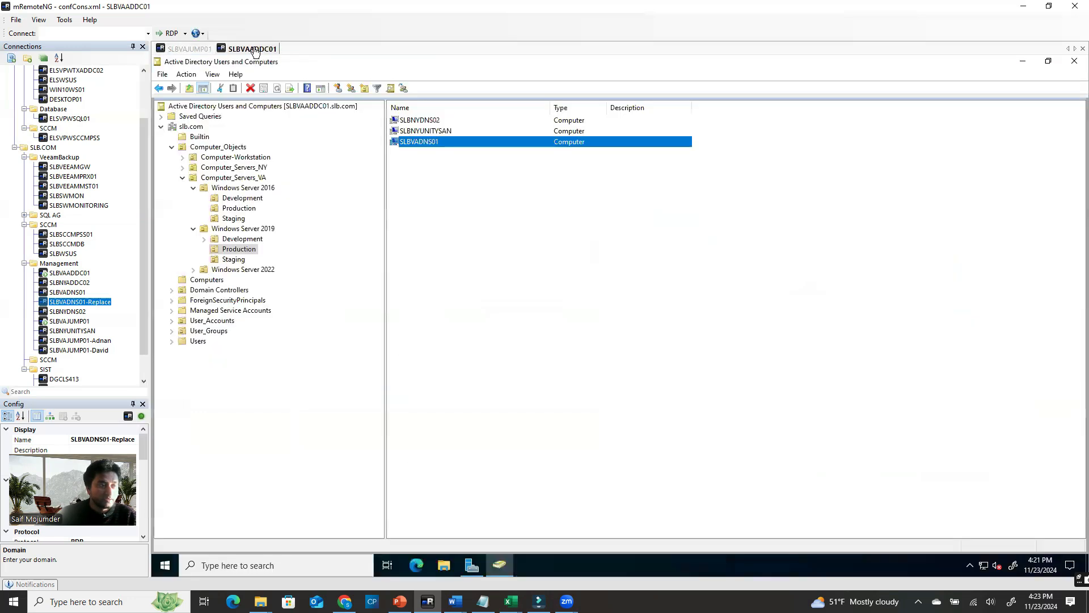
{"action": "left_click", "coordinate": [180, 49]}
{"action": "left_click", "coordinate": [263, 388]}
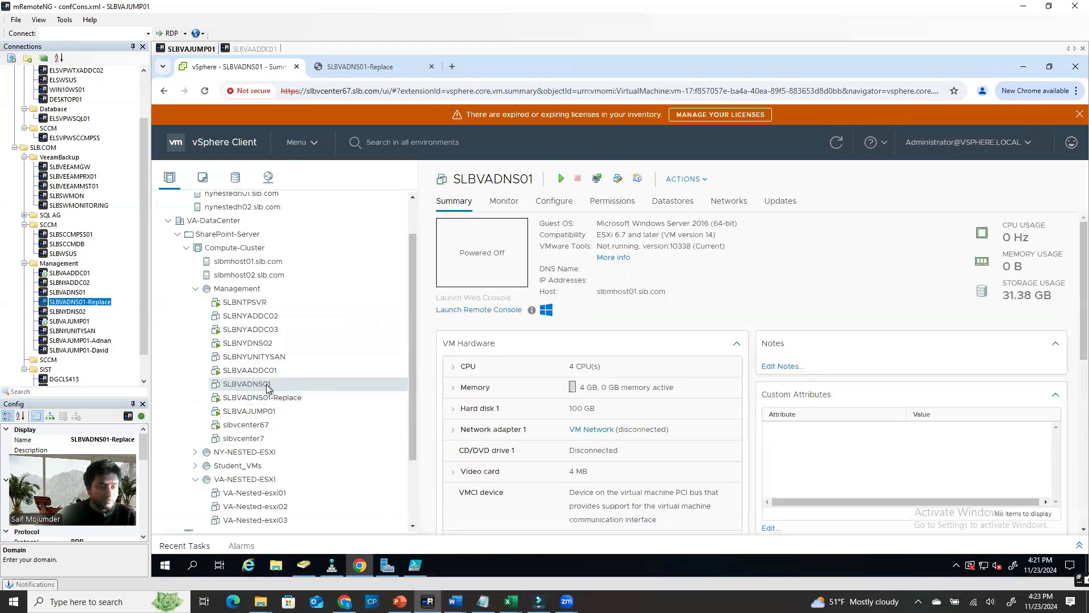
{"action": "left_click", "coordinate": [278, 398]}
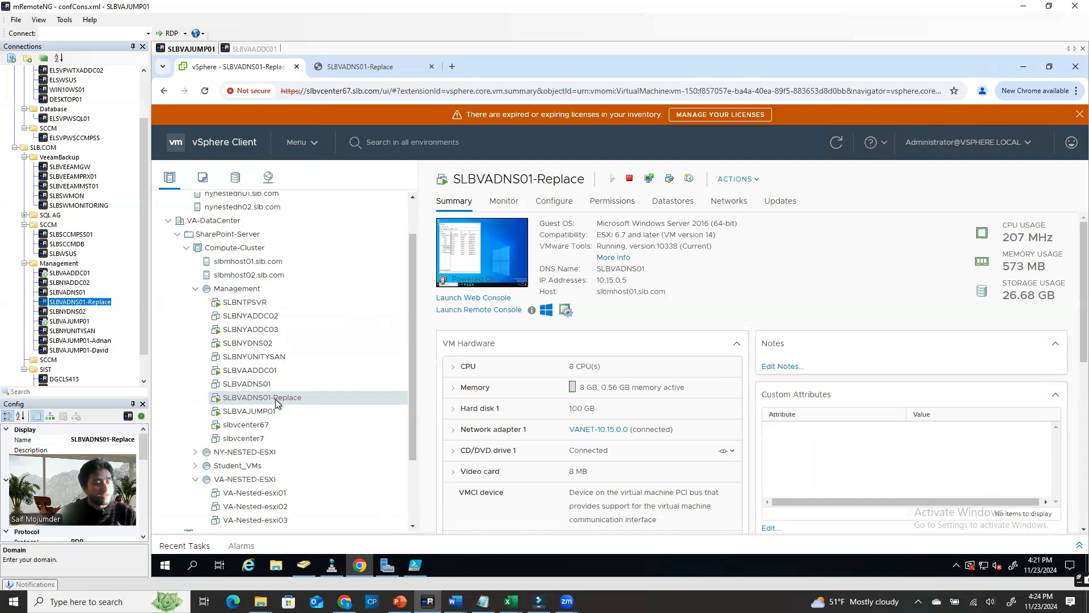
Power on the old SLBVADNS01 VM and launch its web console
{"action": "left_click", "coordinate": [268, 388]}
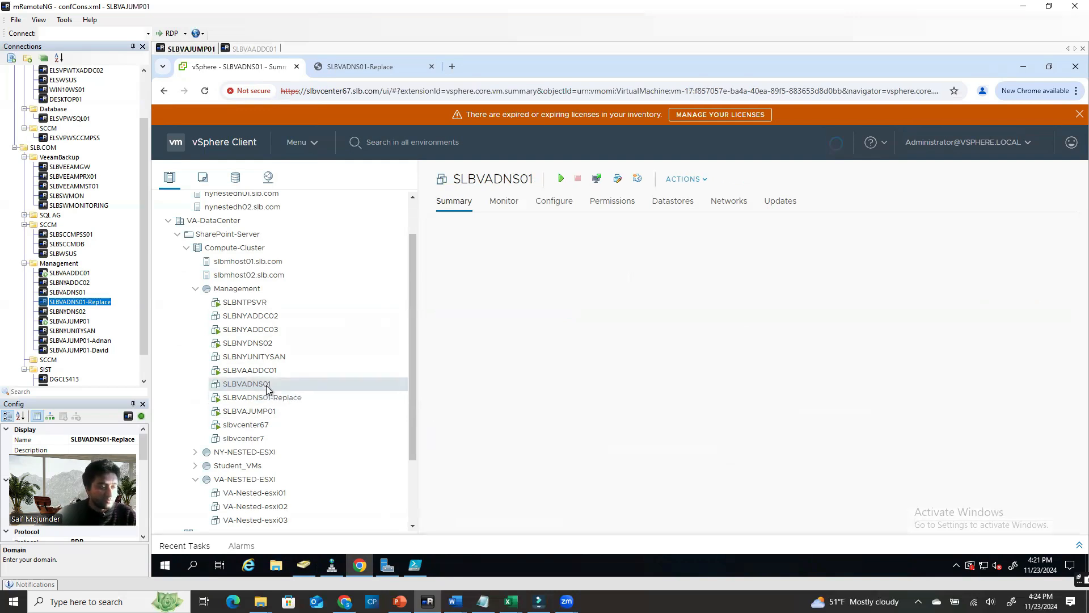
{"action": "right_click", "coordinate": [267, 388]}
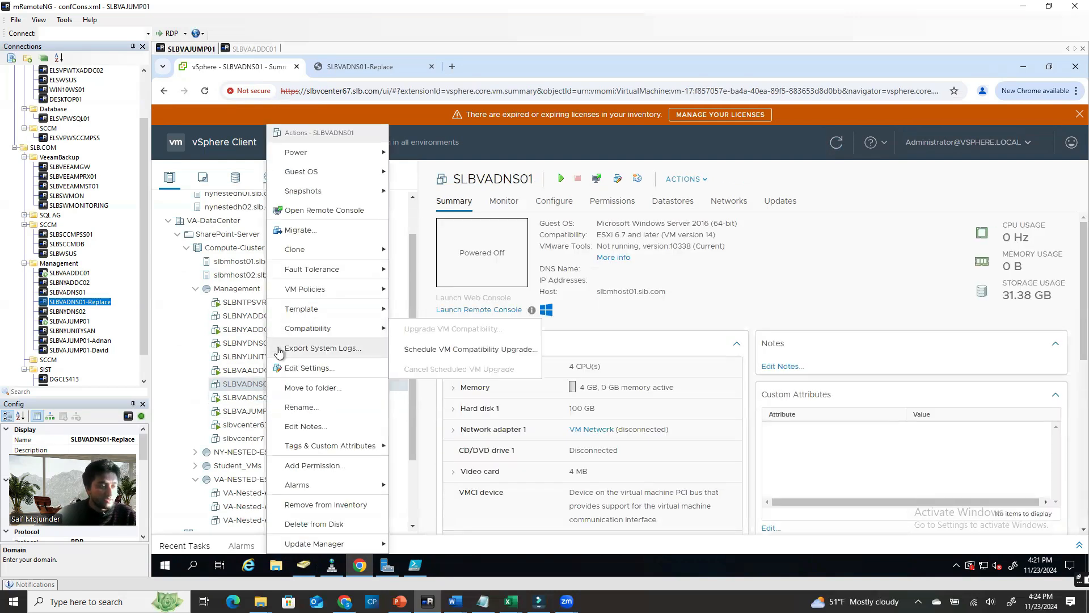
{"action": "mouse_move", "coordinate": [365, 153]}
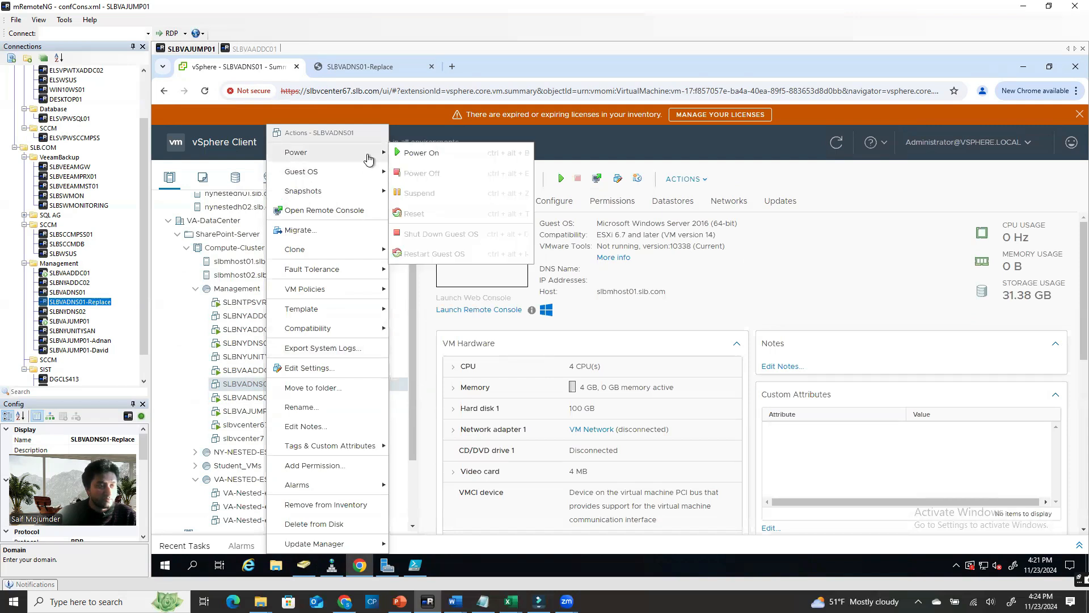
{"action": "left_click", "coordinate": [414, 153]}
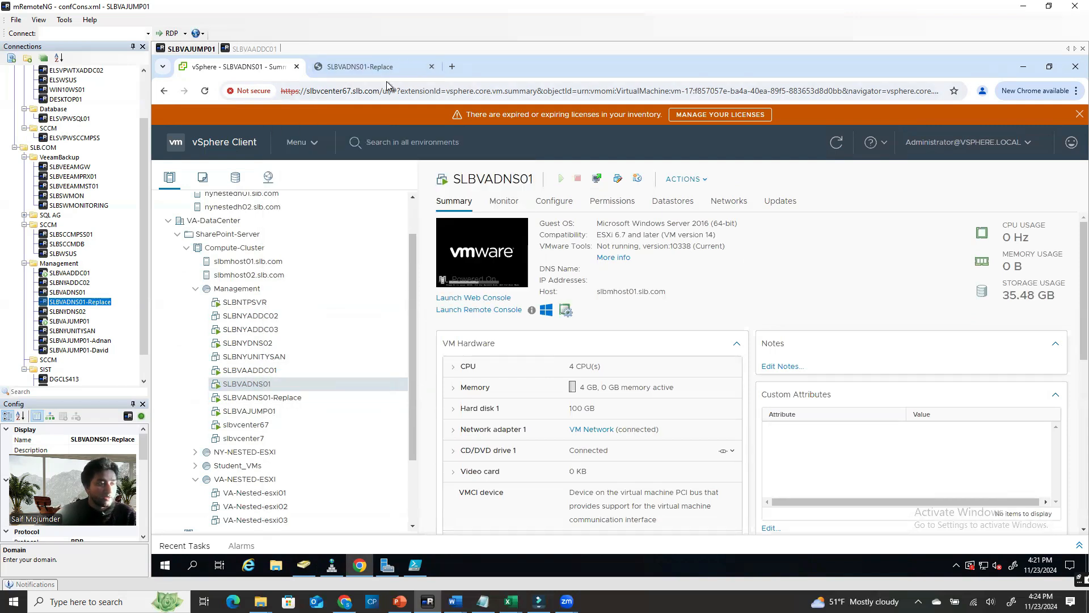
{"action": "left_click", "coordinate": [85, 292]}
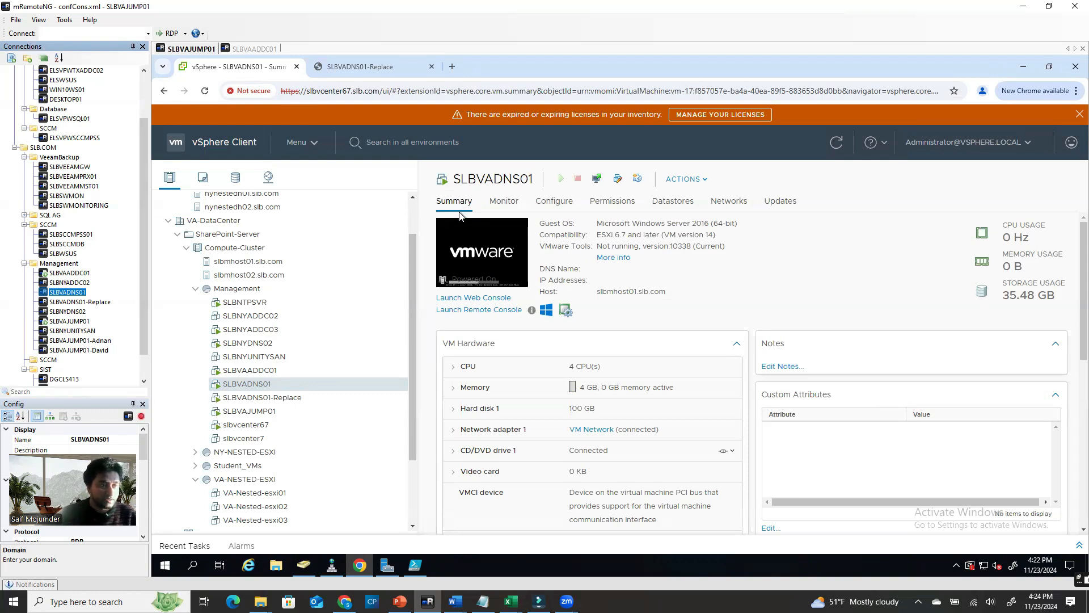
{"action": "left_click", "coordinate": [495, 233]}
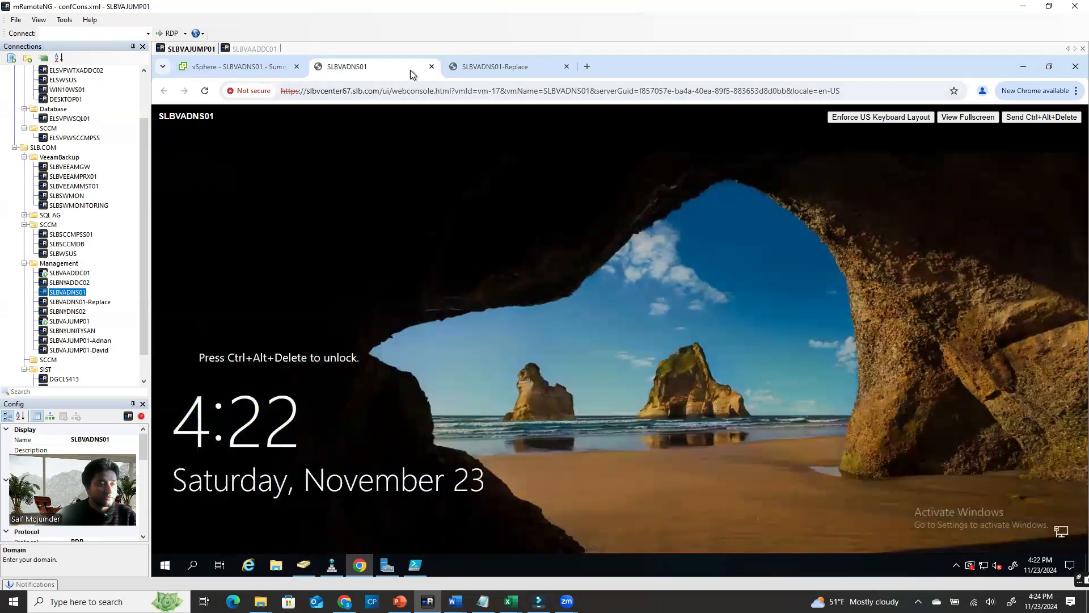
Close the SLBVADNS01 web console and start an RDP session to SLBVADNS01 in mRemoteNG
{"action": "left_click", "coordinate": [431, 67]}
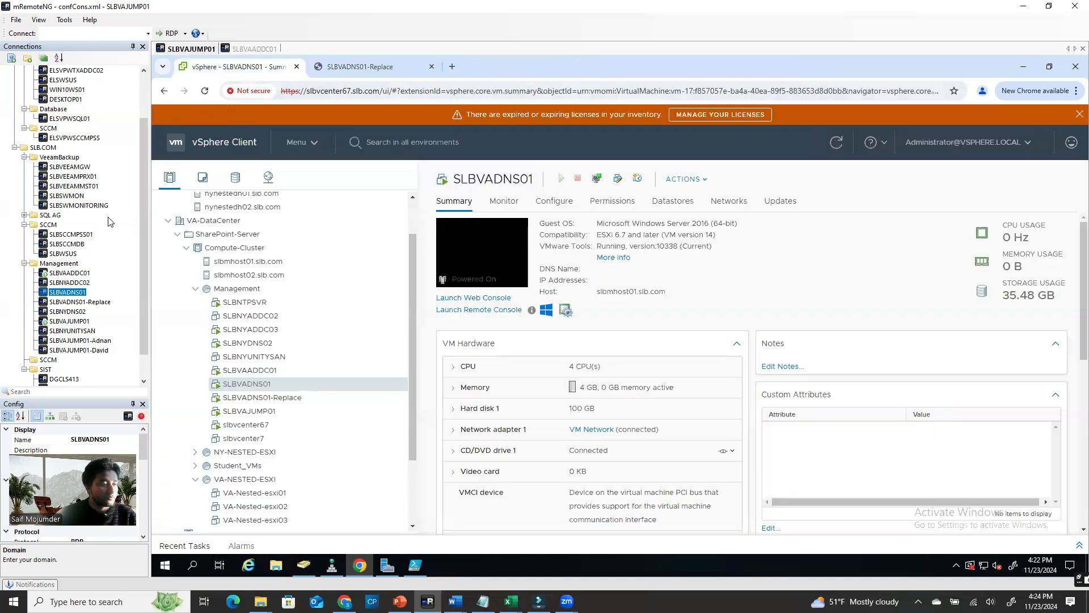
{"action": "double_click", "coordinate": [78, 294]}
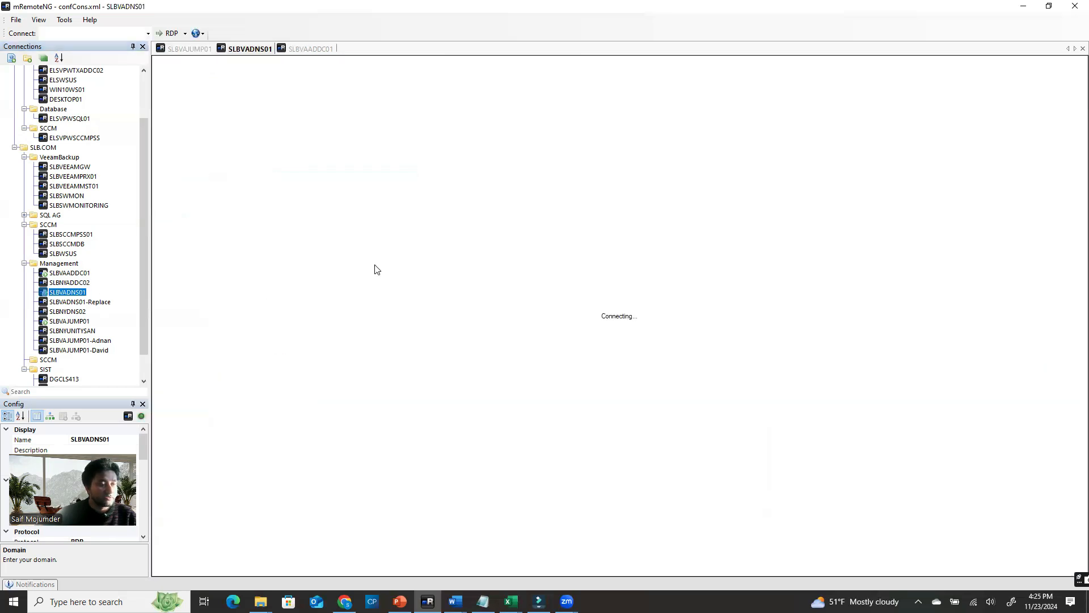
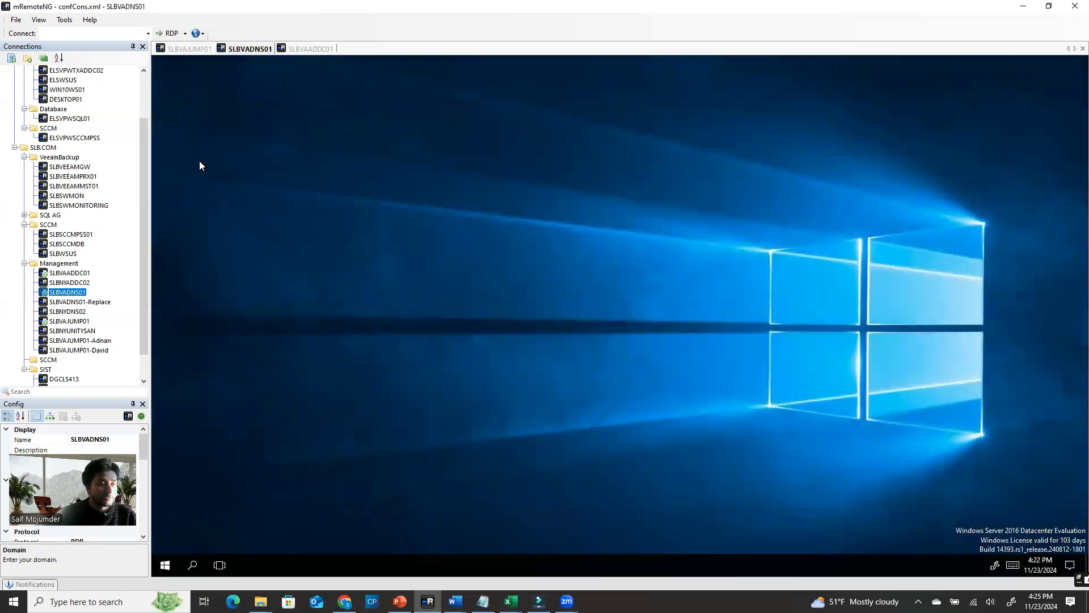
Launch Server Manager on SLBVADNS01 to show its Local Server properties, checking the SLBVAJUMP01 vSphere view
{"action": "left_click", "coordinate": [196, 55]}
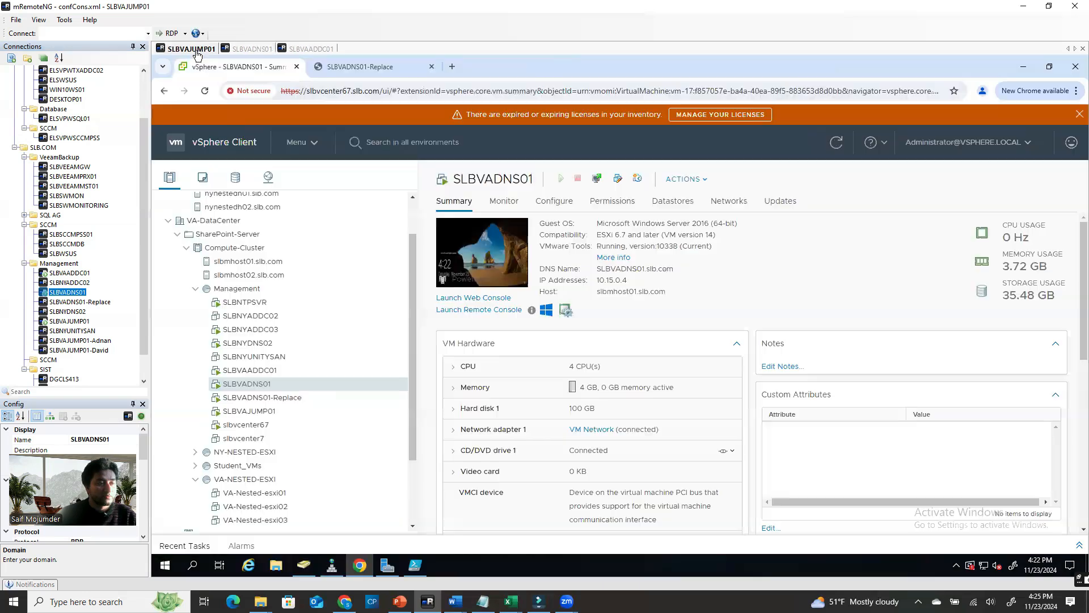
{"action": "left_click", "coordinate": [253, 50]}
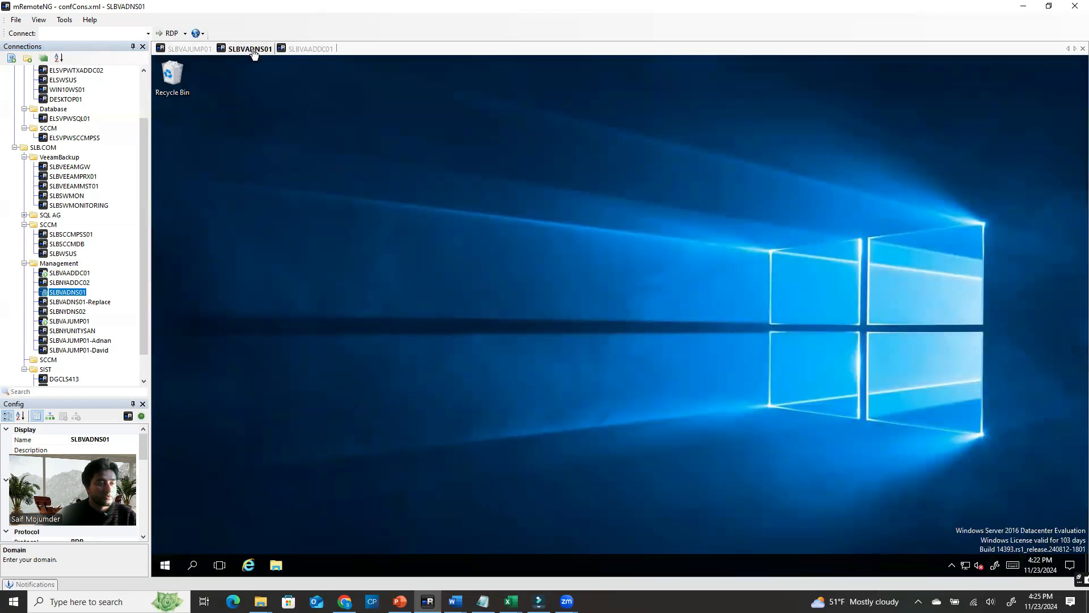
{"action": "left_click", "coordinate": [165, 565]}
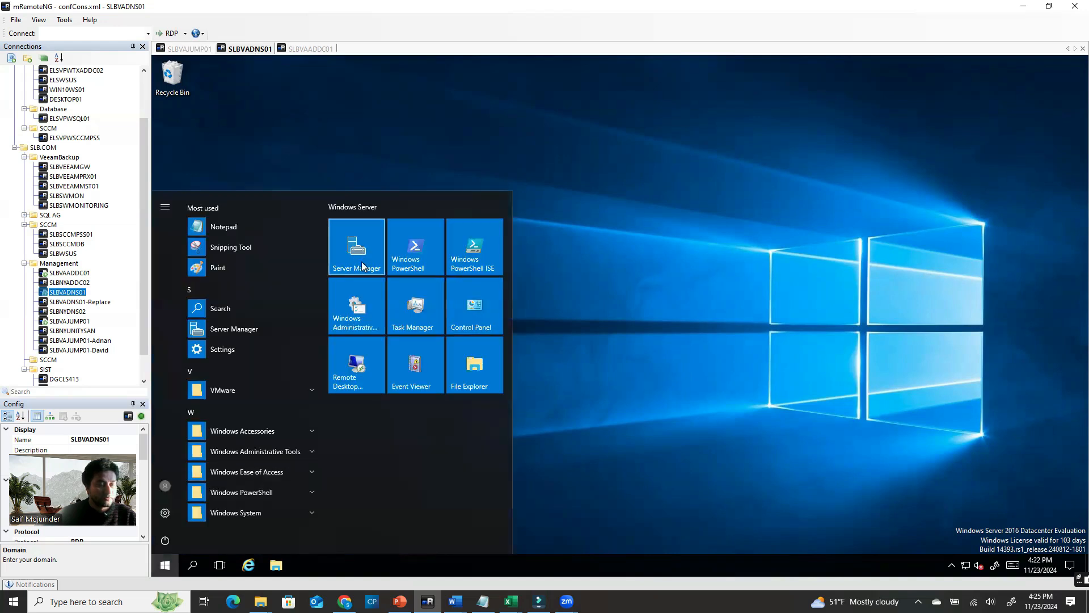
{"action": "left_click", "coordinate": [362, 262]}
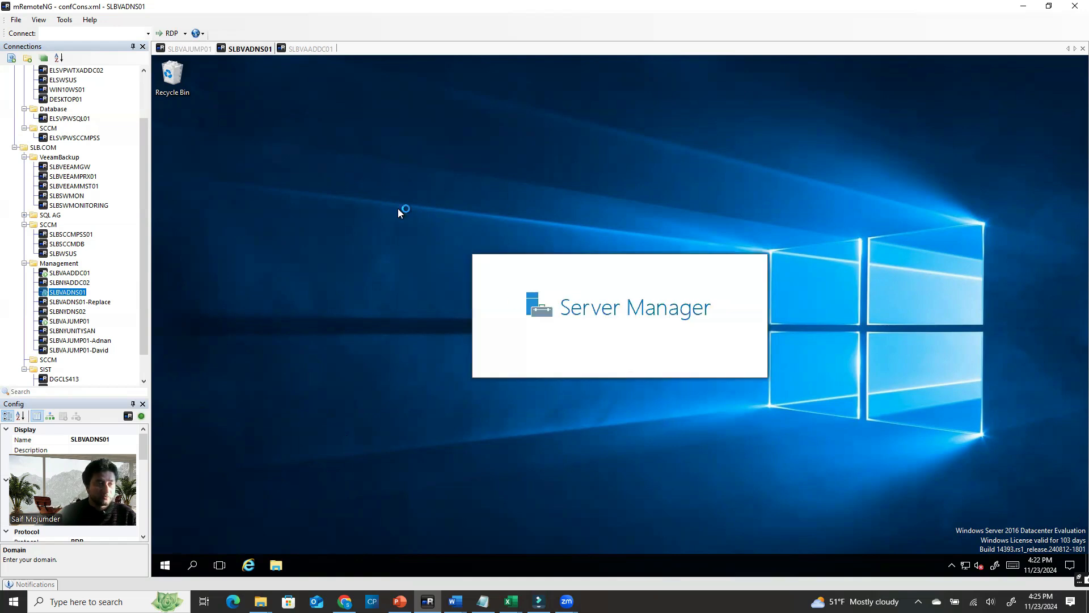
{"action": "left_click", "coordinate": [190, 49]}
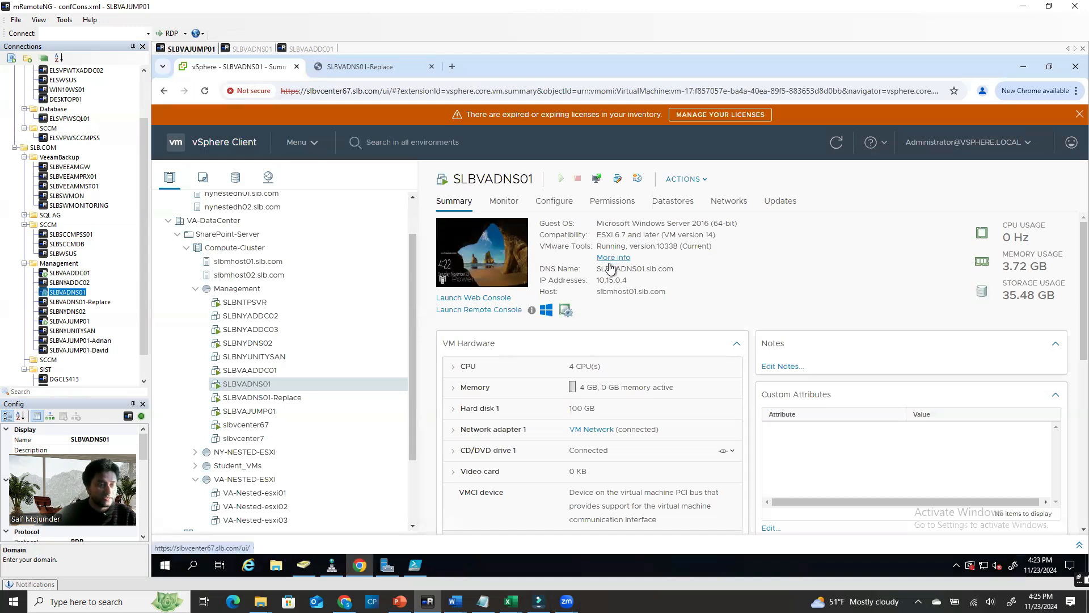
{"action": "left_click", "coordinate": [253, 50]}
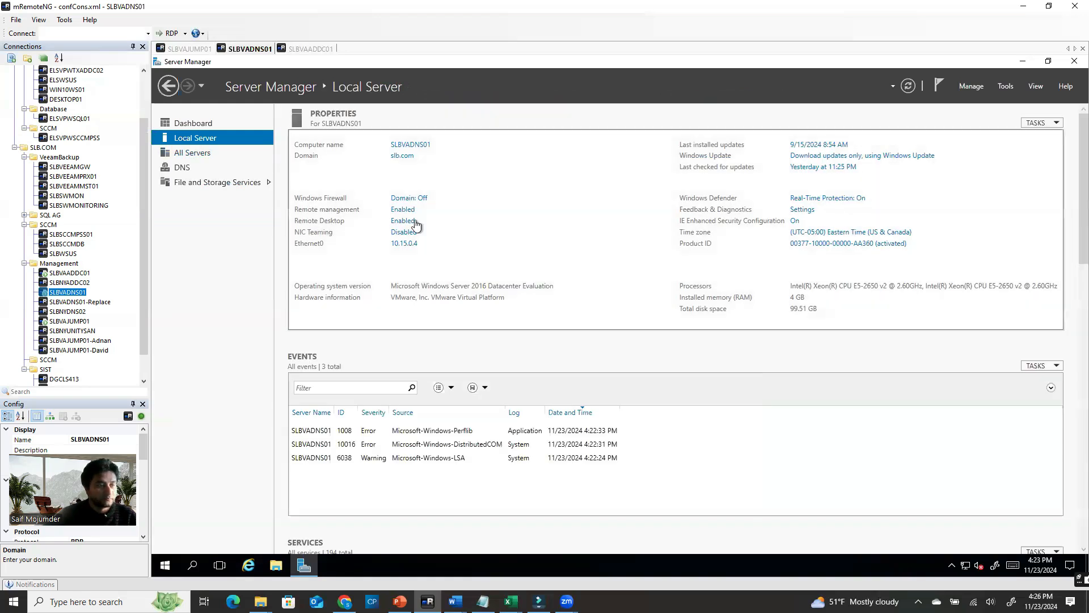
In SLBVADNS01's computer name settings, switch membership to Workgroup and enter the name TEST
{"action": "left_click", "coordinate": [424, 147]}
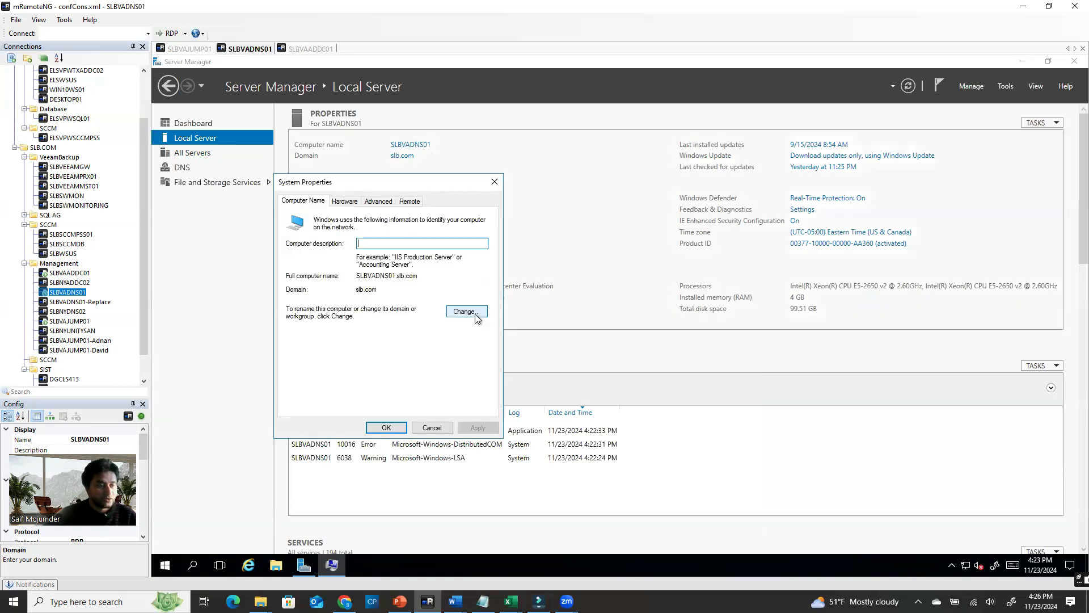
{"action": "left_click", "coordinate": [465, 312]}
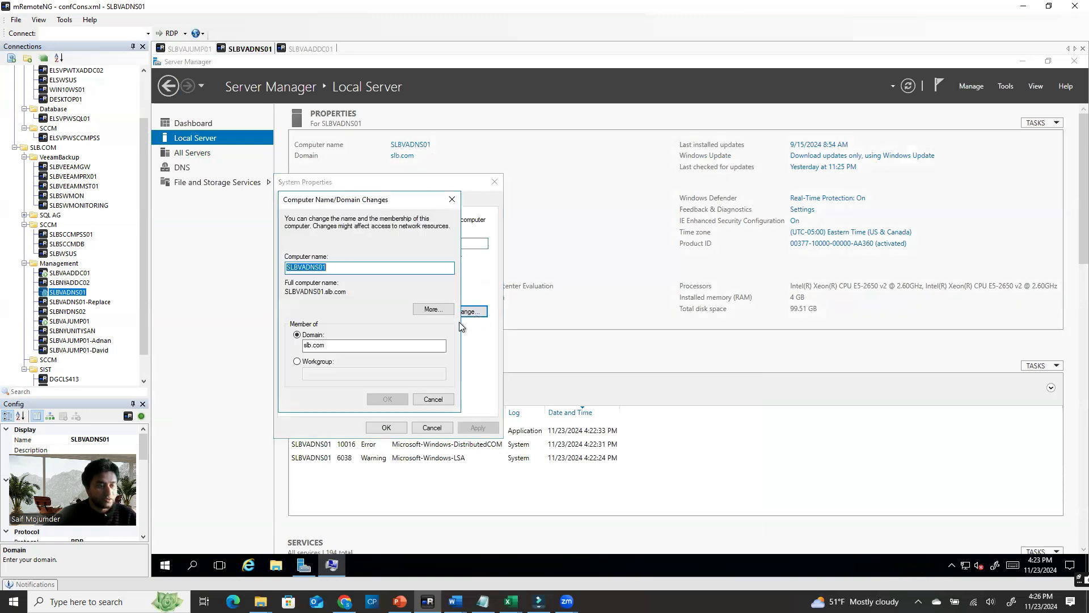
{"action": "left_click", "coordinate": [307, 363]}
{"action": "left_click", "coordinate": [320, 375]}
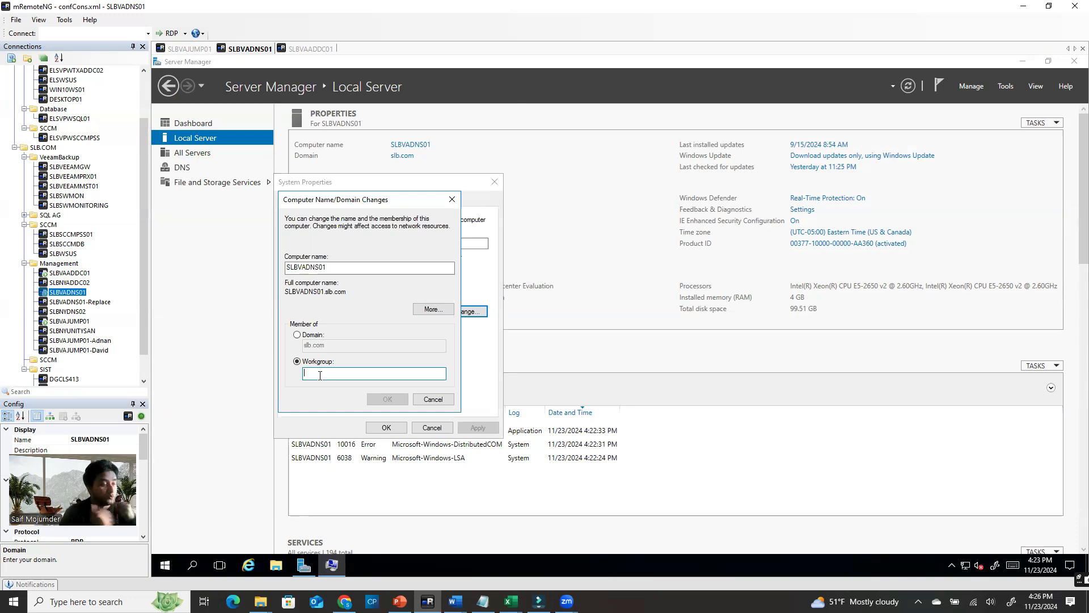
{"action": "type", "text": "DSFHDKFHSDHF"}
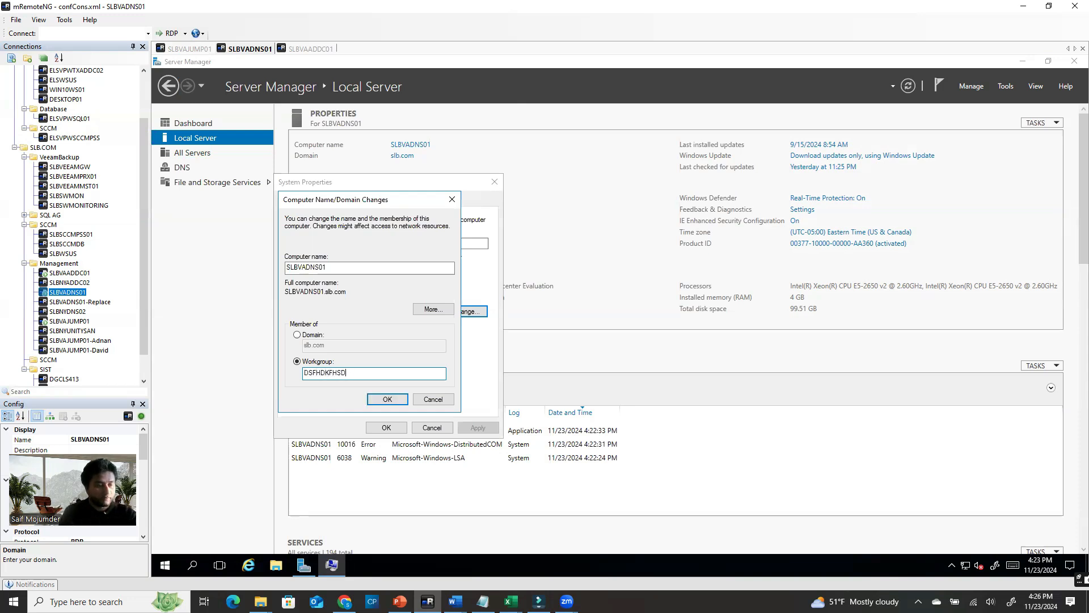
{"action": "key", "text": "ctrl+a"}
{"action": "key", "text": "BackSpace"}
{"action": "type", "text": "TEST"}
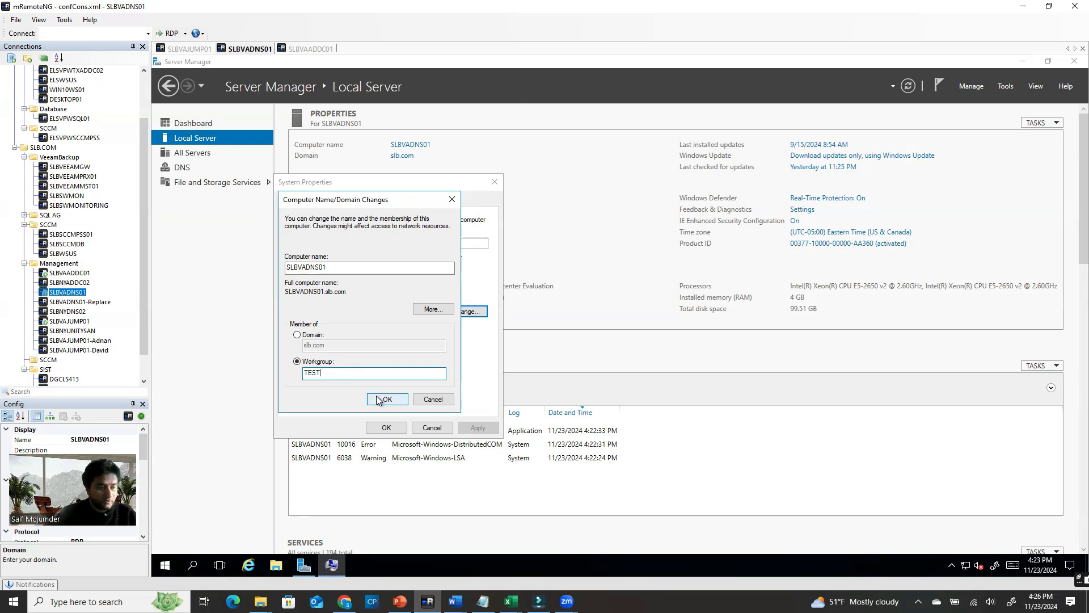
Confirm leaving slb.com for workgroup TEST, close System Properties and restart the server
{"action": "left_click", "coordinate": [380, 399]}
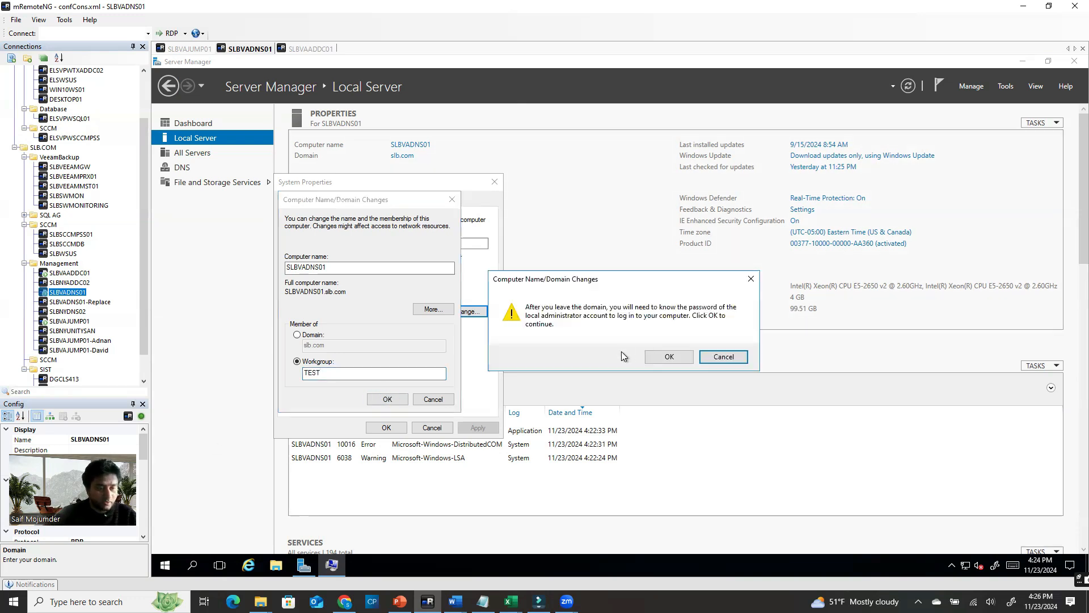
{"action": "left_click", "coordinate": [669, 356]}
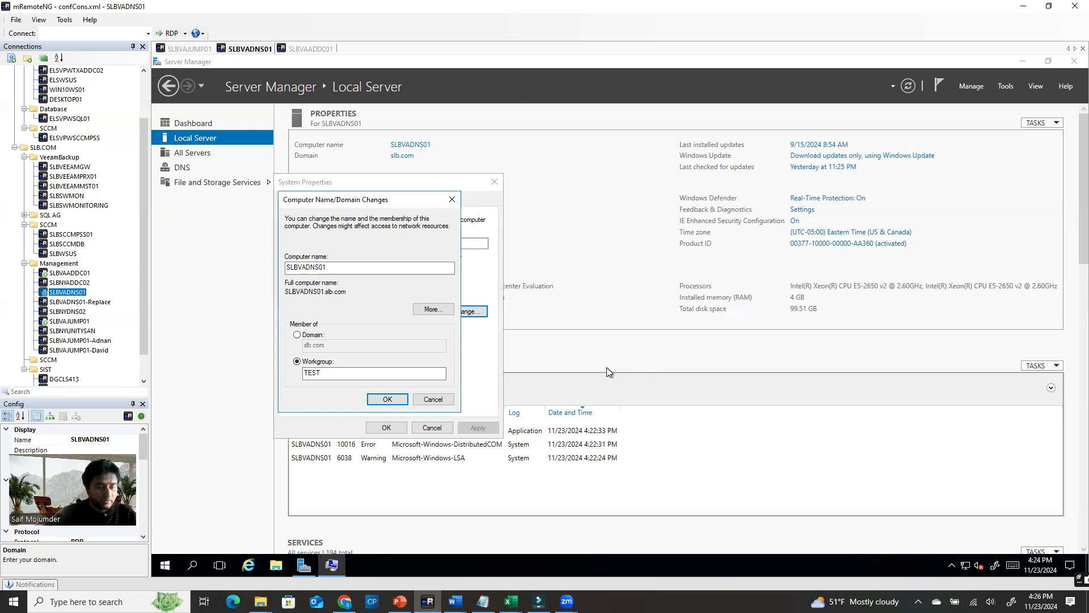
{"action": "left_click", "coordinate": [380, 399]}
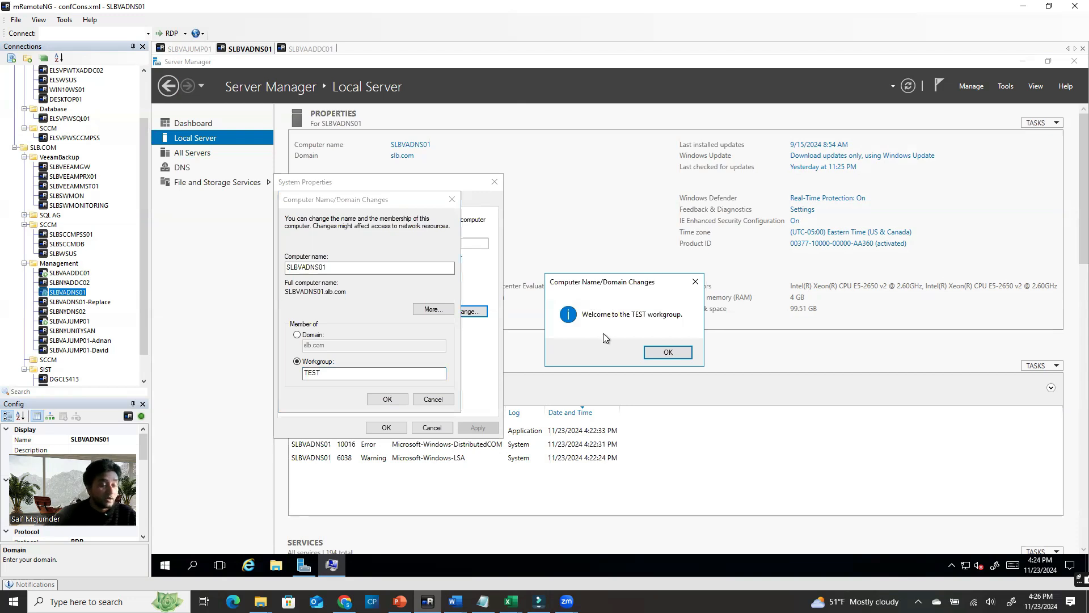
{"action": "left_click", "coordinate": [668, 353]}
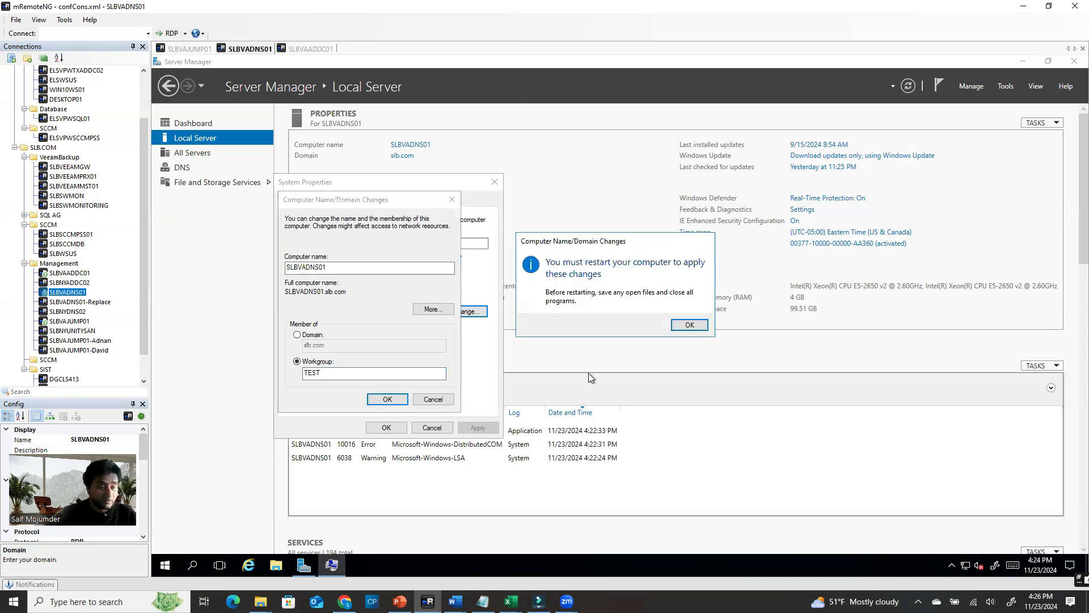
{"action": "left_click", "coordinate": [689, 324]}
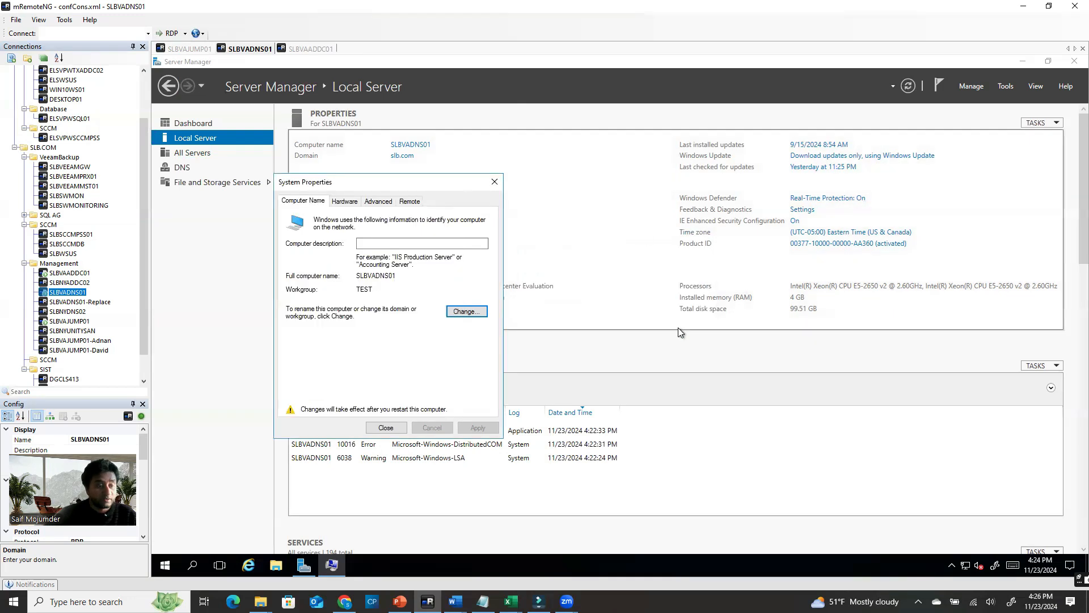
{"action": "left_click", "coordinate": [386, 427]}
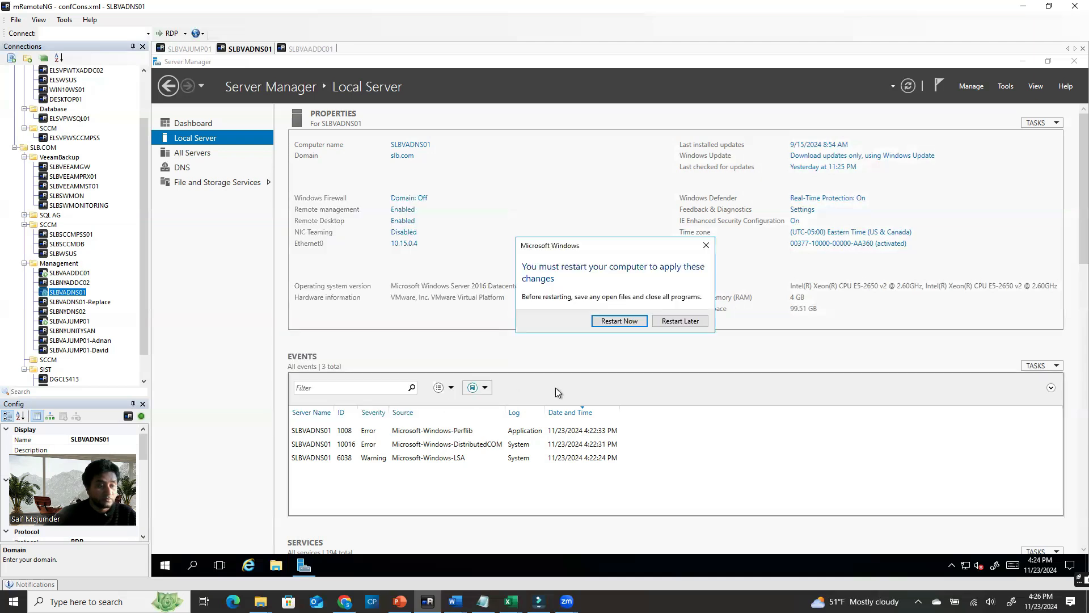
{"action": "left_click", "coordinate": [622, 323]}
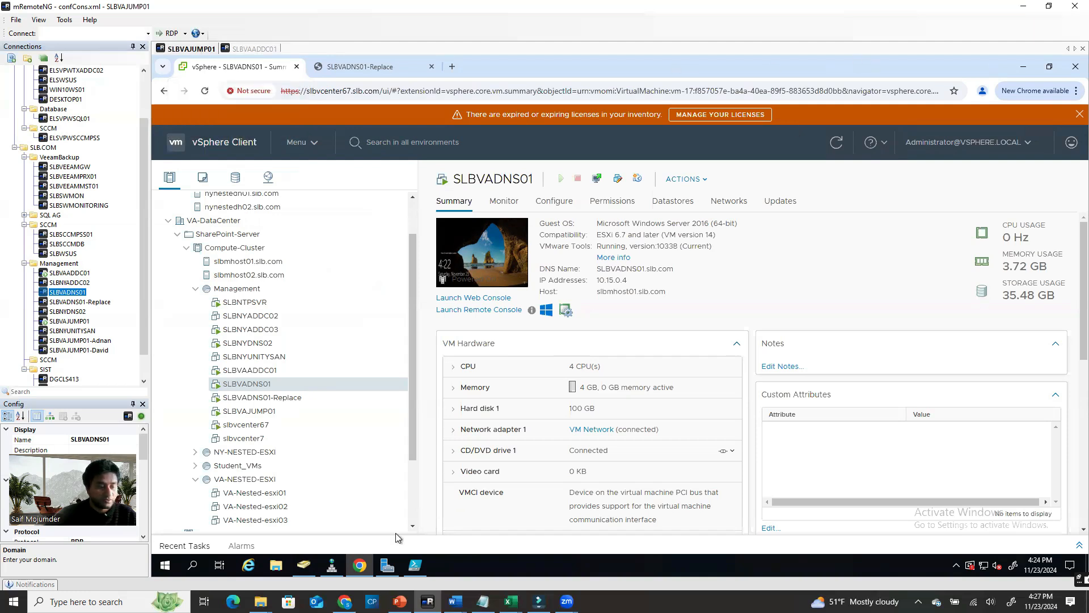
In Active Directory Users and Computers, browse to Computer_Servers_VA > Windows Server 2019 > Production
{"action": "left_click", "coordinate": [311, 563]}
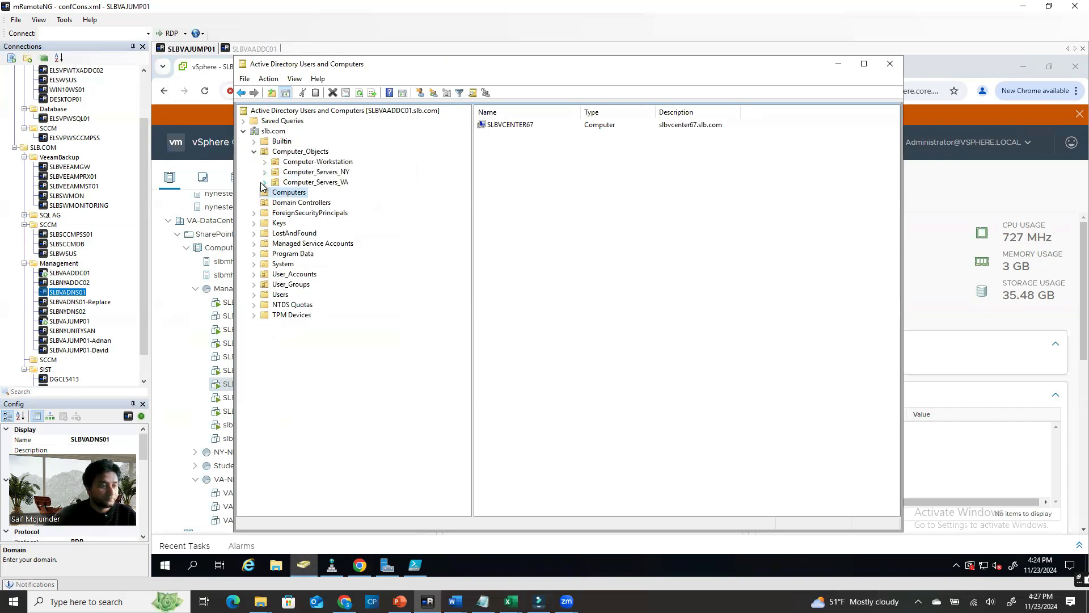
{"action": "left_click", "coordinate": [264, 183]}
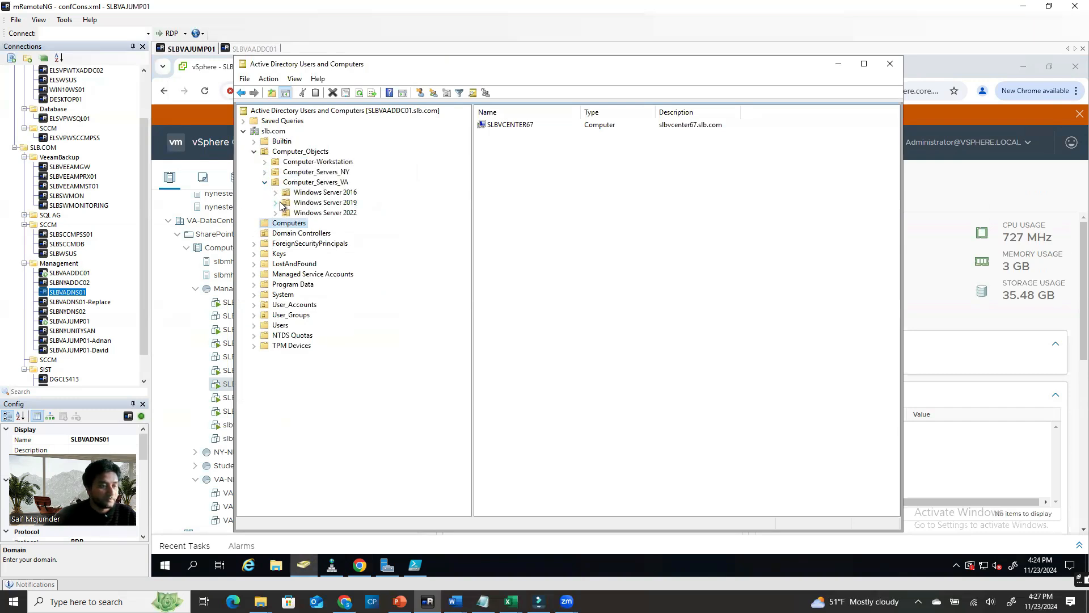
{"action": "left_click", "coordinate": [275, 203]}
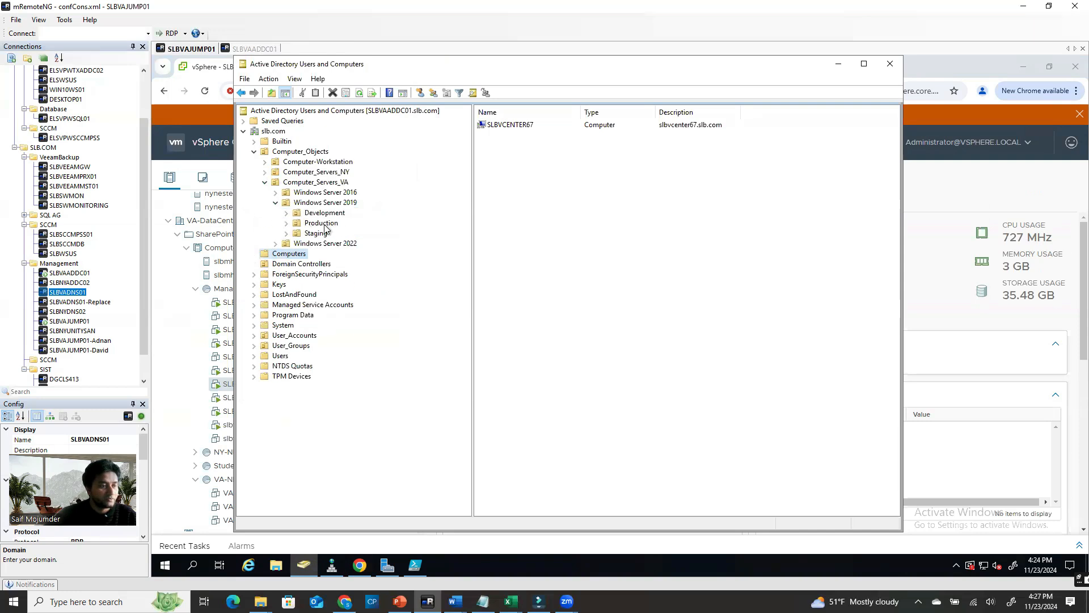
{"action": "left_click", "coordinate": [321, 223]}
{"action": "left_click", "coordinate": [588, 221]}
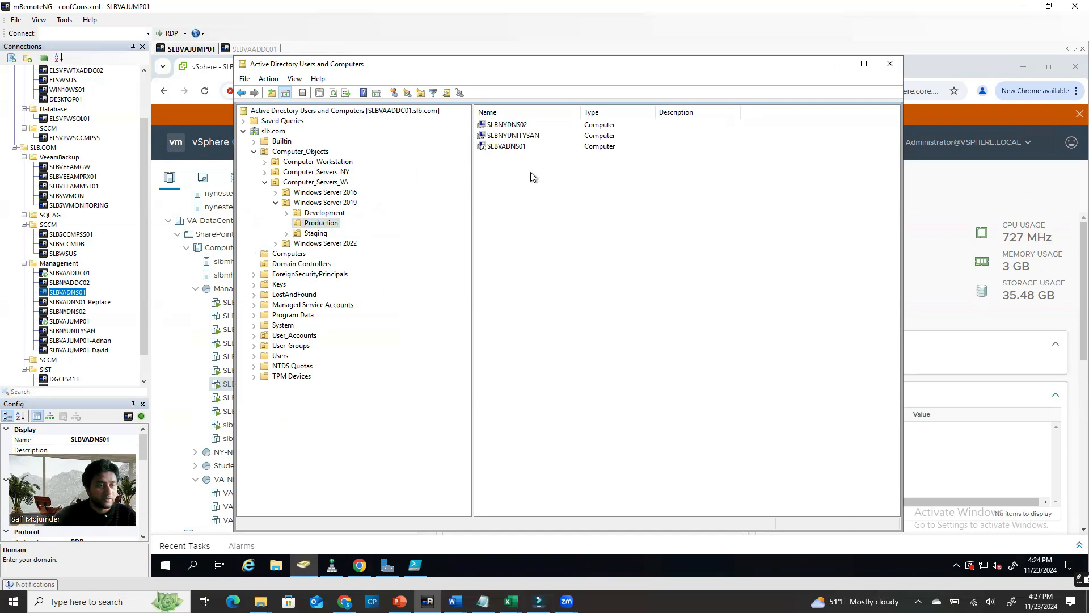
Delete the SLBVADNS01 computer account from the Production OU
{"action": "left_click", "coordinate": [509, 147]}
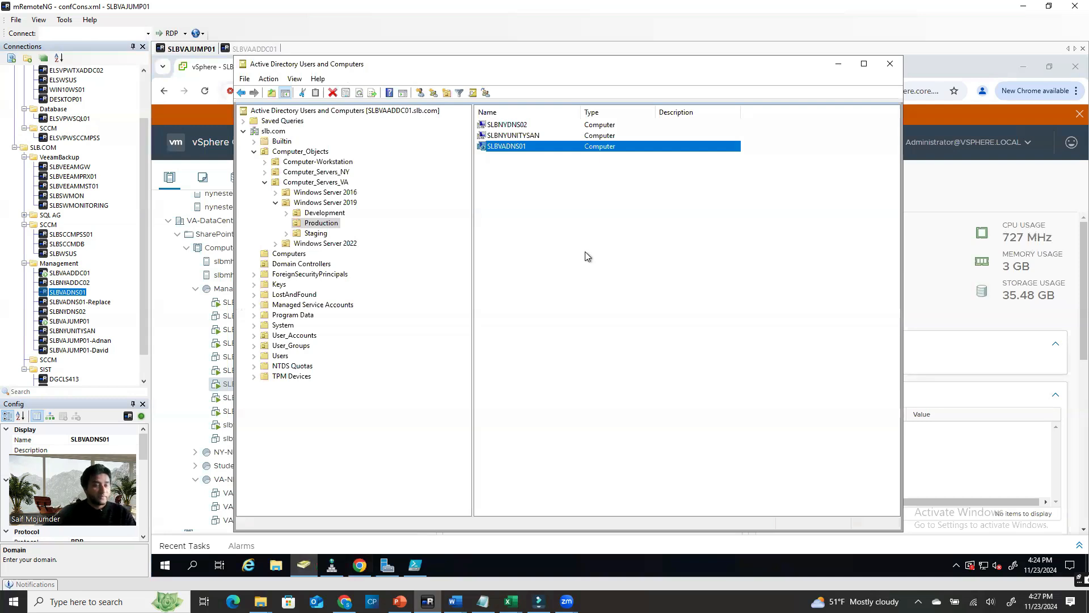
{"action": "right_click", "coordinate": [555, 149]}
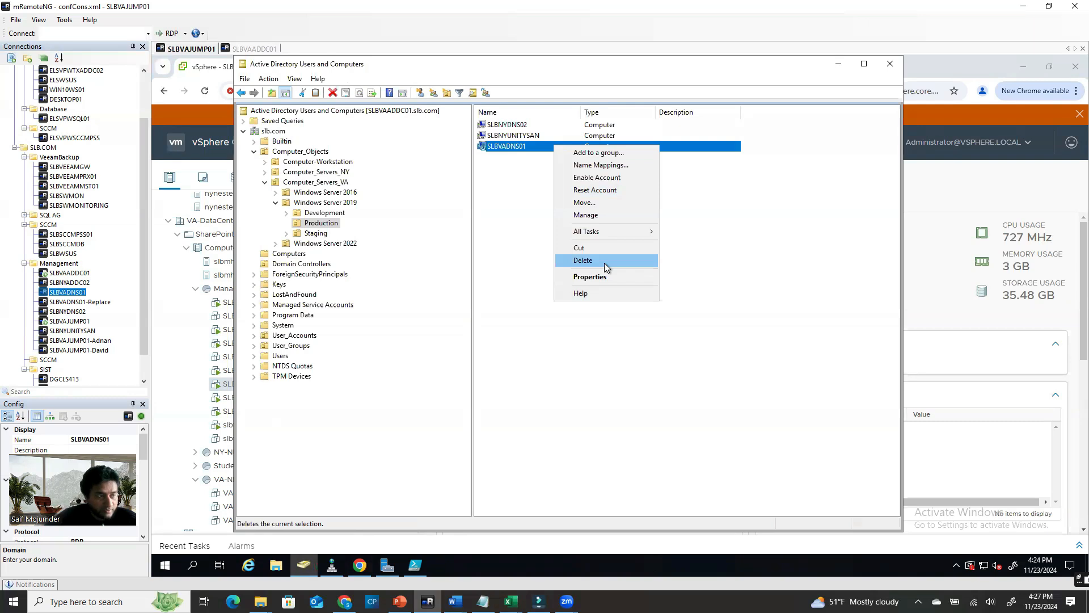
{"action": "left_click", "coordinate": [434, 249]}
{"action": "left_click", "coordinate": [497, 161]}
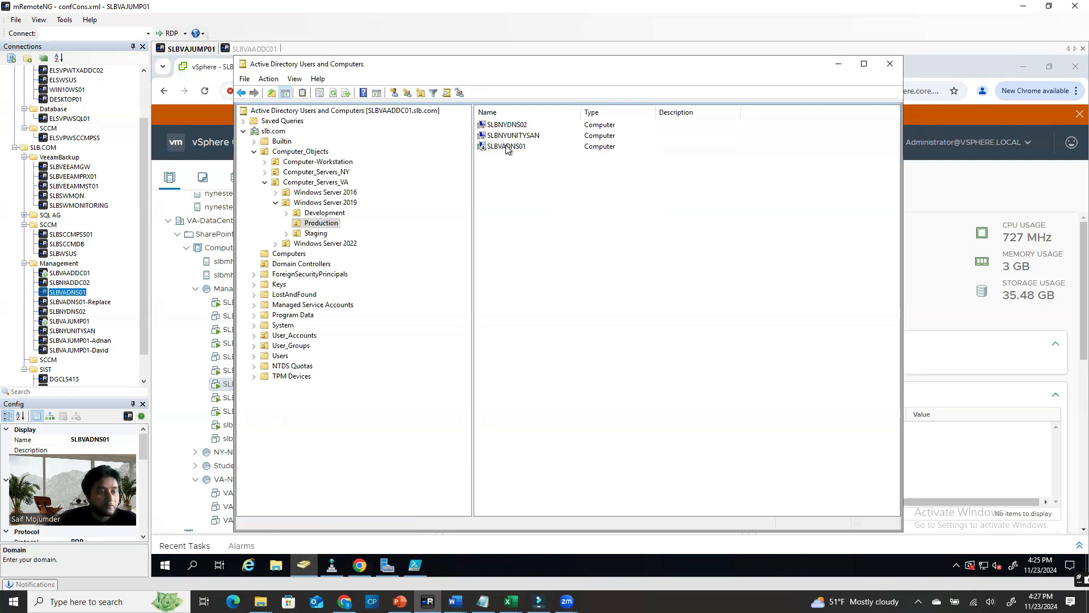
{"action": "left_click", "coordinate": [506, 148]}
{"action": "right_click", "coordinate": [506, 149]}
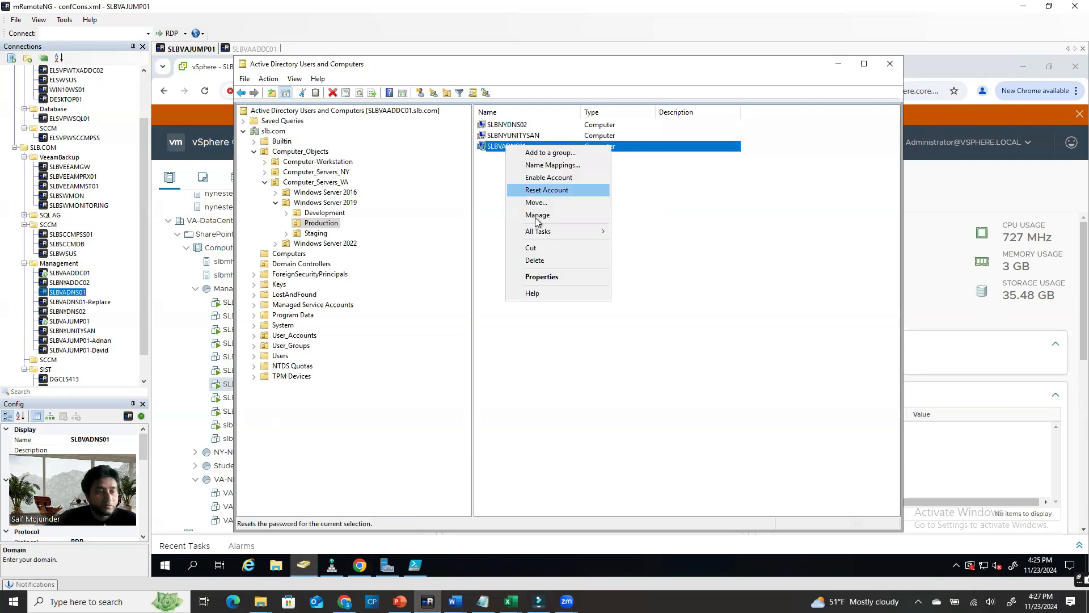
{"action": "left_click", "coordinate": [553, 260]}
{"action": "left_click", "coordinate": [651, 352]}
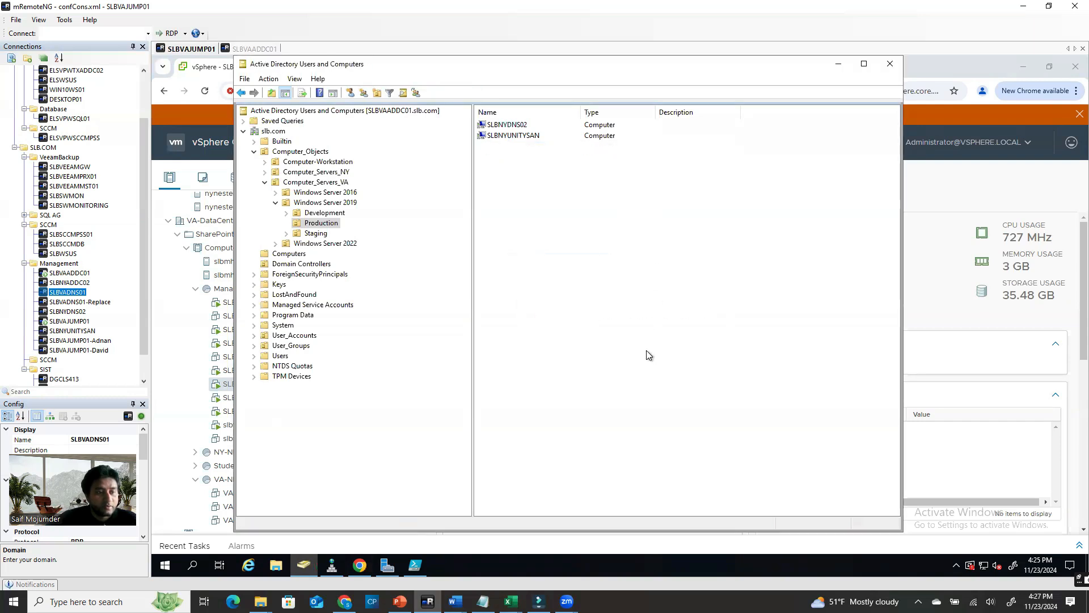
Start a new Computer object in the Production OU and leave its dialog for later
{"action": "right_click", "coordinate": [577, 237]}
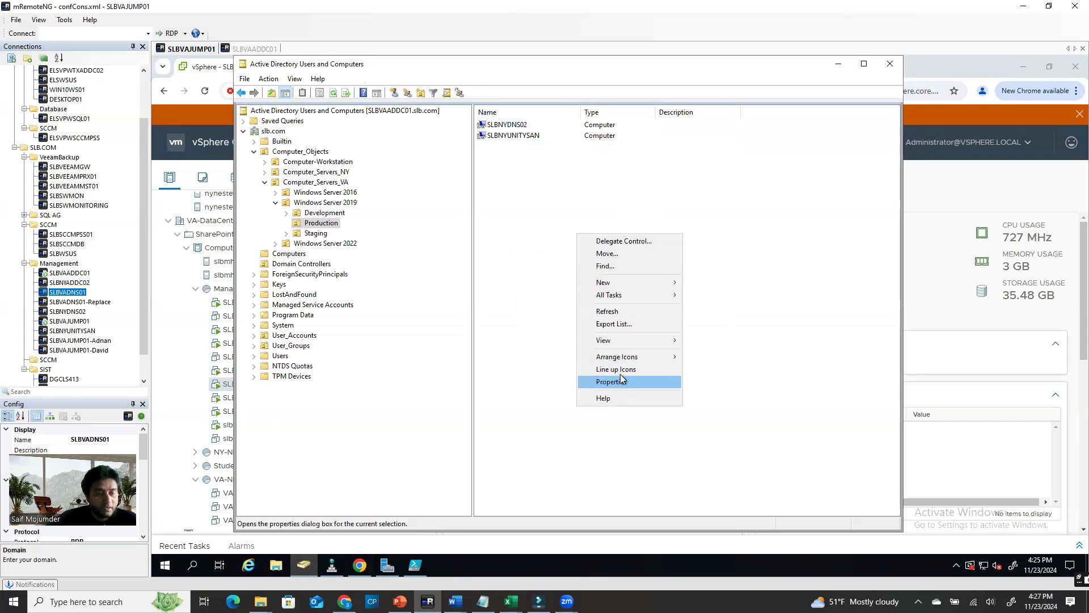
{"action": "mouse_move", "coordinate": [620, 282]}
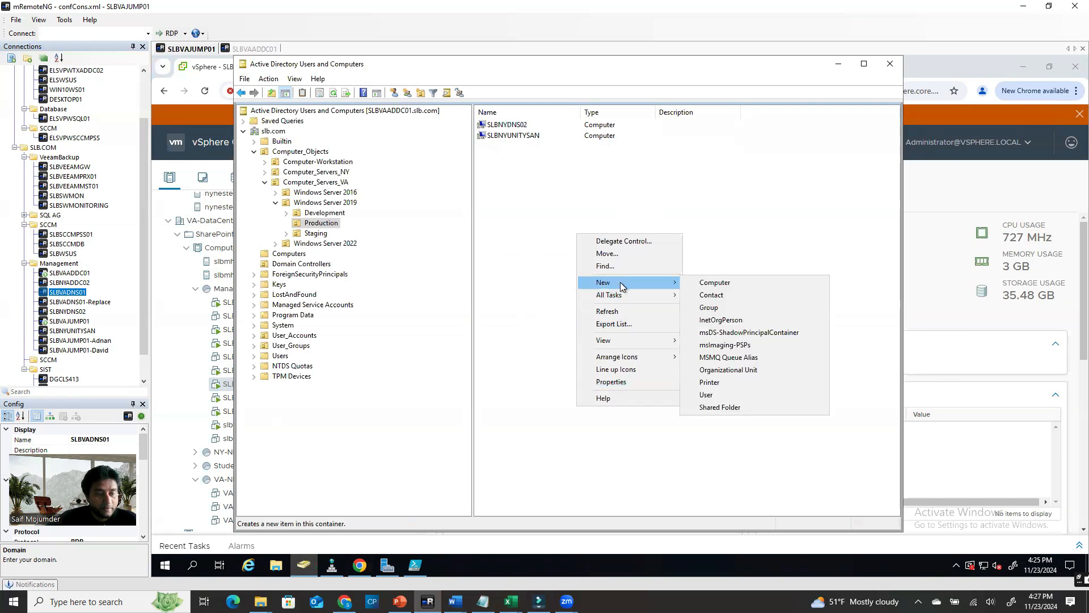
{"action": "left_click", "coordinate": [730, 282]}
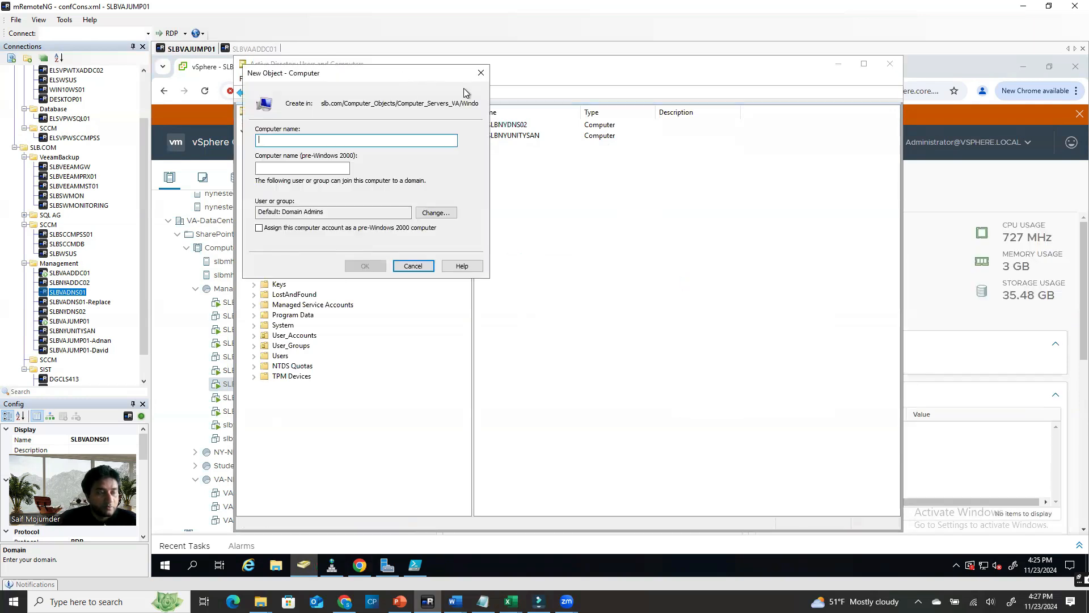
{"action": "left_click", "coordinate": [168, 267]}
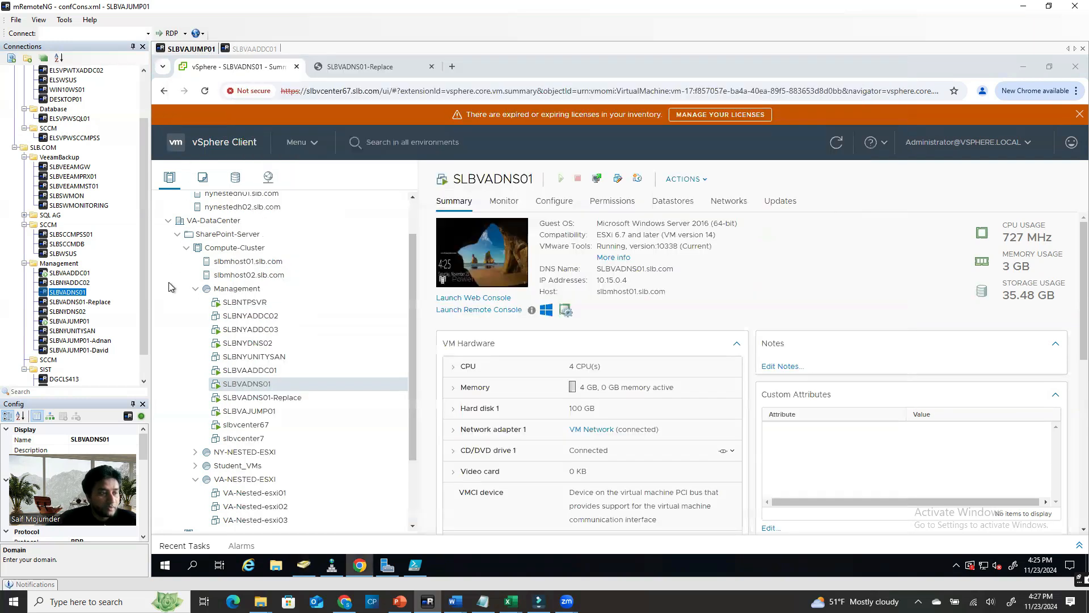
Review the SLBVADNS01-Replace and SLBVADNS01 VM summaries in the vSphere inventory
{"action": "left_click", "coordinate": [356, 69]}
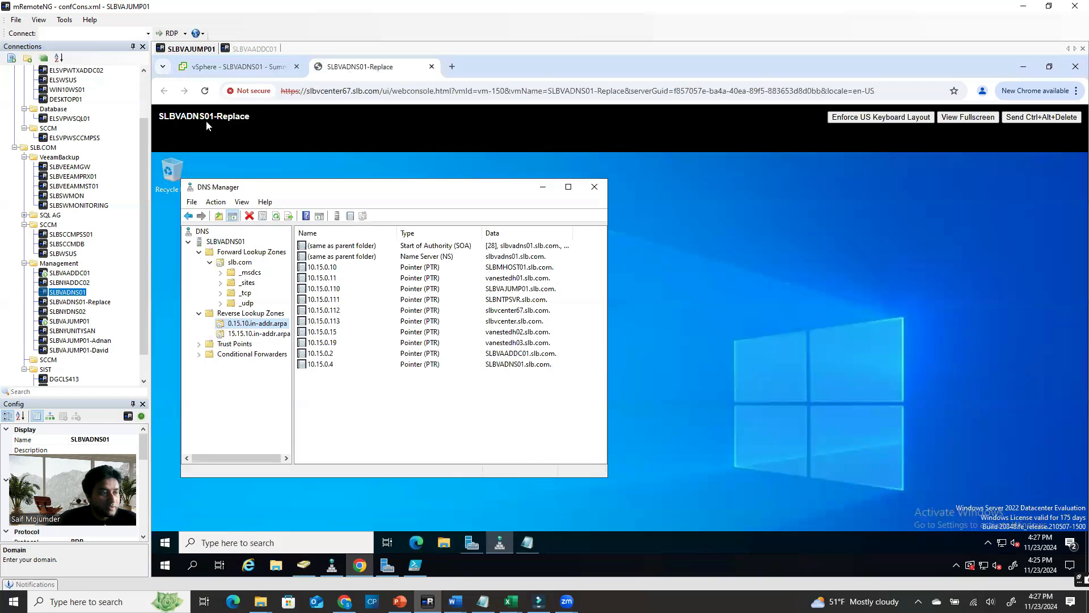
{"action": "left_click", "coordinate": [199, 69]}
{"action": "scroll", "coordinate": [264, 306], "scroll_direction": "down", "scroll_amount": 3}
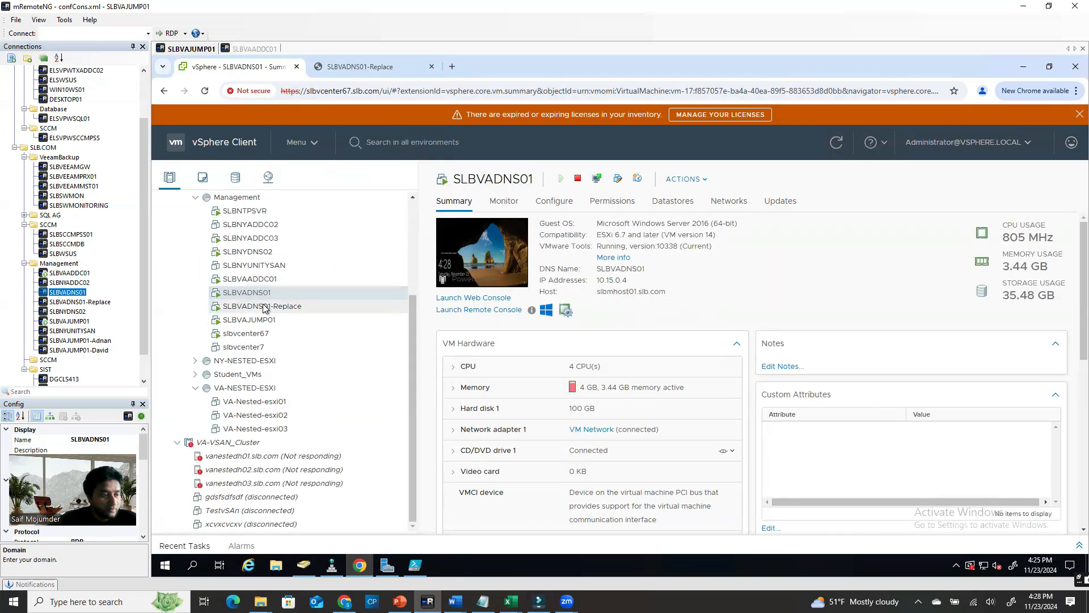
{"action": "left_click", "coordinate": [264, 306]}
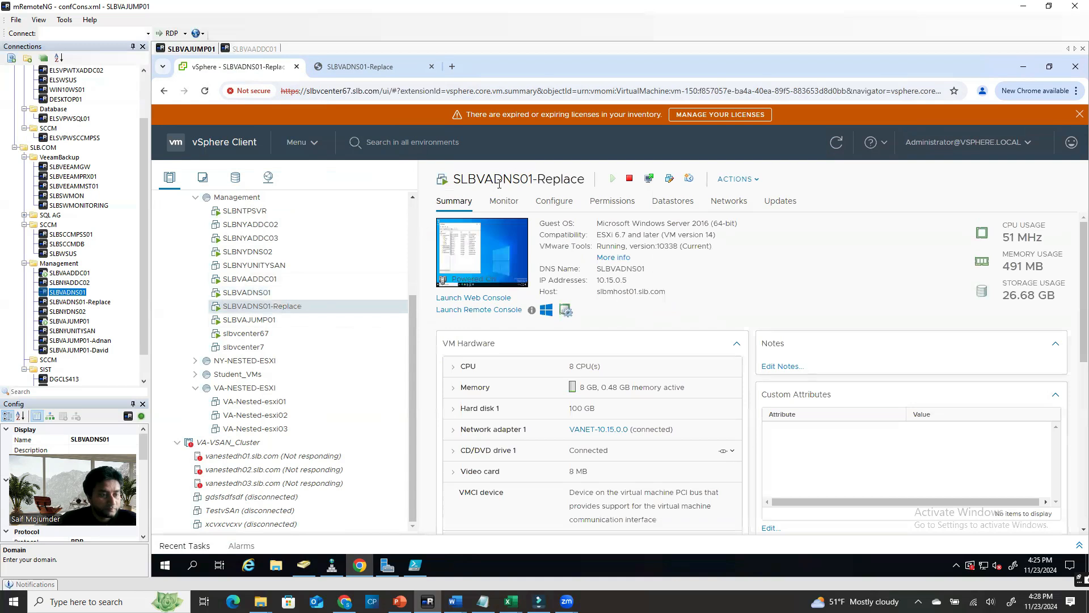
{"action": "left_click", "coordinate": [267, 293]}
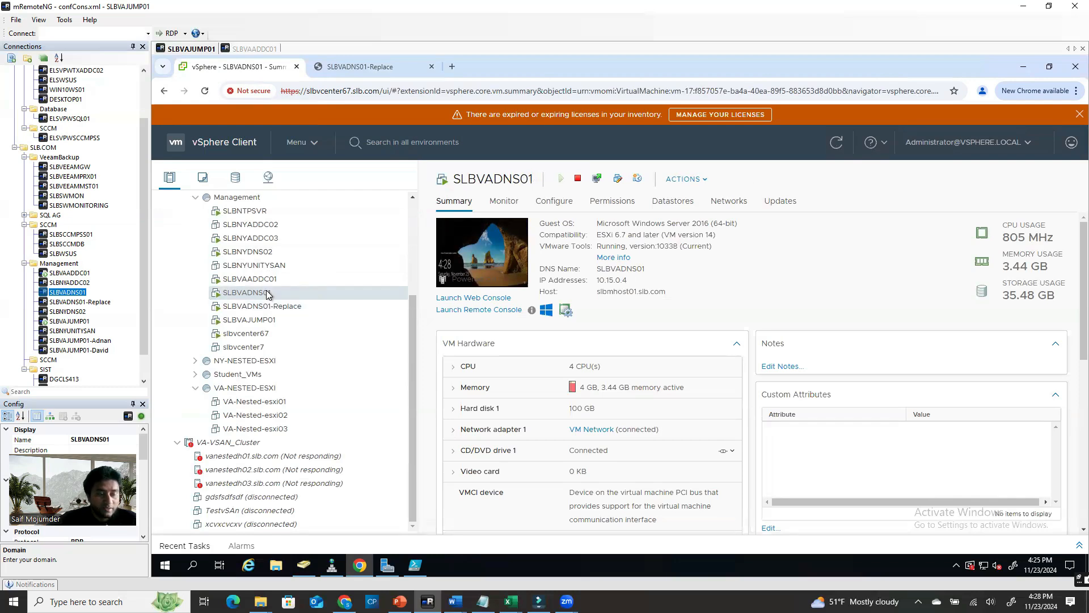
Power off the SLBVADNS01 VM, then select SLBVADNS01-Replace's DNS name SLBVADNS01
{"action": "right_click", "coordinate": [266, 293]}
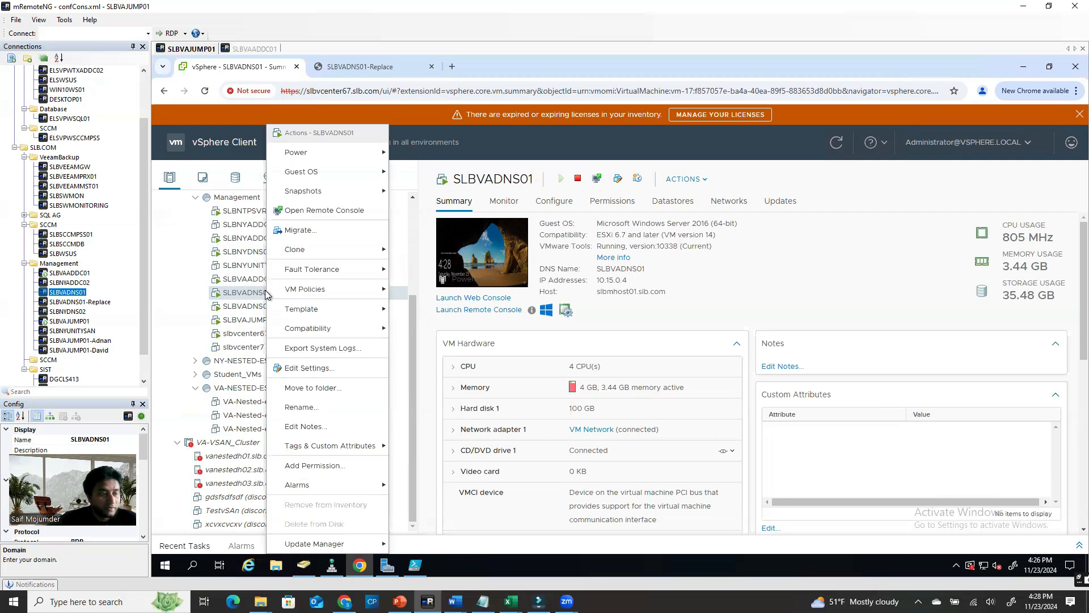
{"action": "mouse_move", "coordinate": [323, 152]}
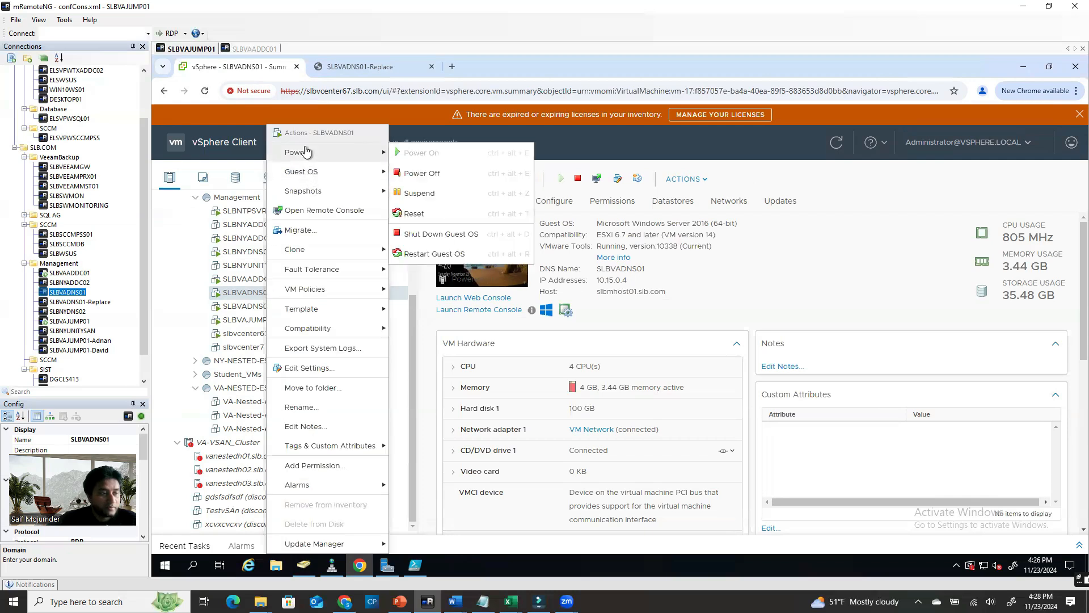
{"action": "left_click", "coordinate": [443, 176]}
{"action": "left_click", "coordinate": [749, 364]}
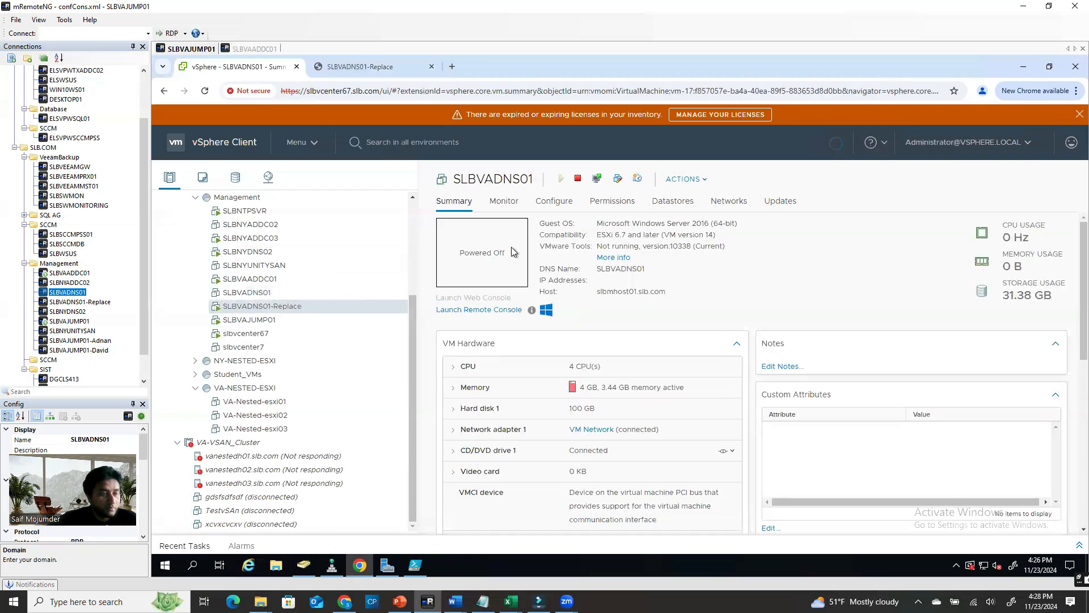
{"action": "left_click", "coordinate": [255, 307]}
{"action": "double_click", "coordinate": [633, 269]}
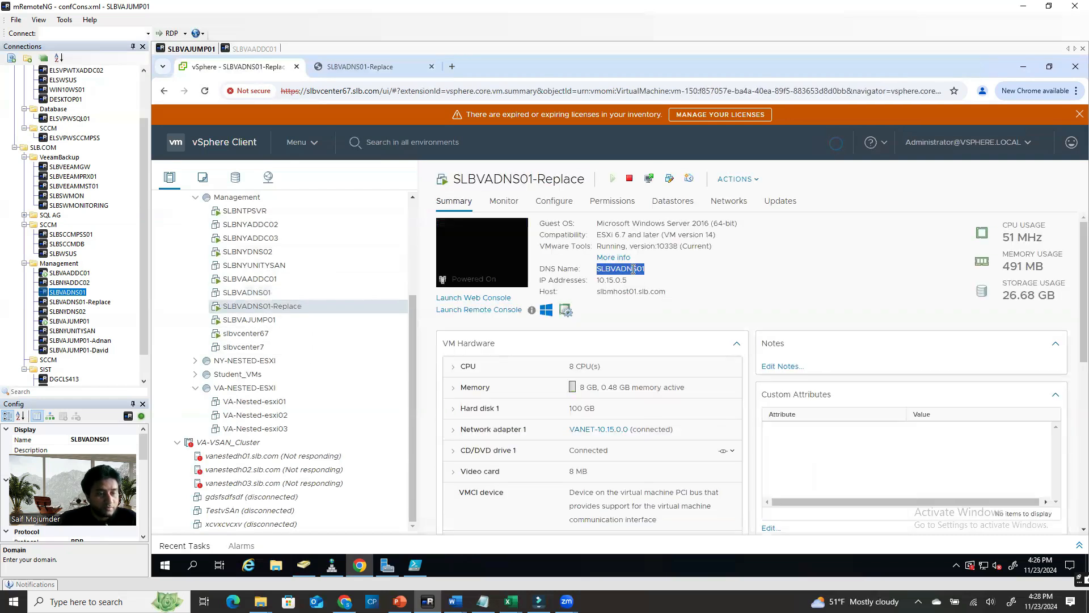
Name the pending computer account SLBVADNS01 and create it in the Production OU
{"action": "left_click", "coordinate": [368, 66]}
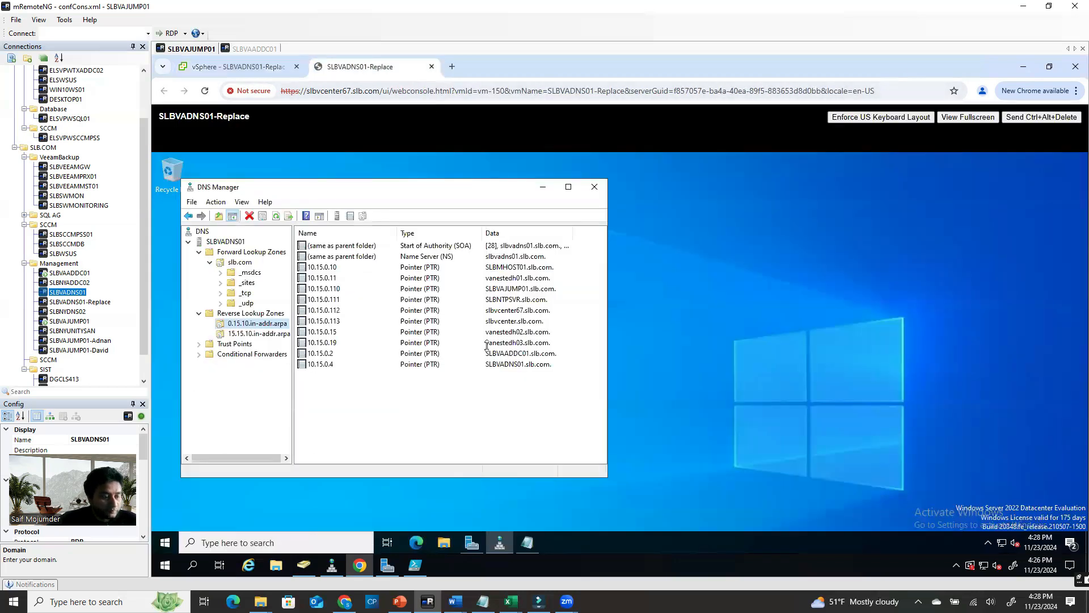
{"action": "left_click", "coordinate": [303, 565]}
{"action": "type", "text": "SLBVADNS01"}
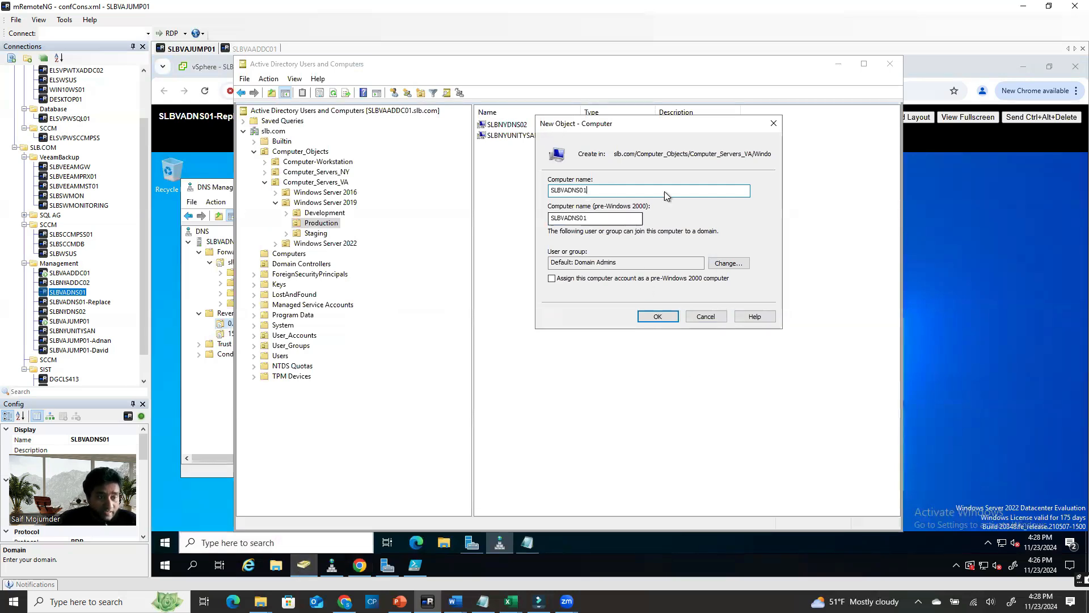
{"action": "left_click", "coordinate": [664, 316]}
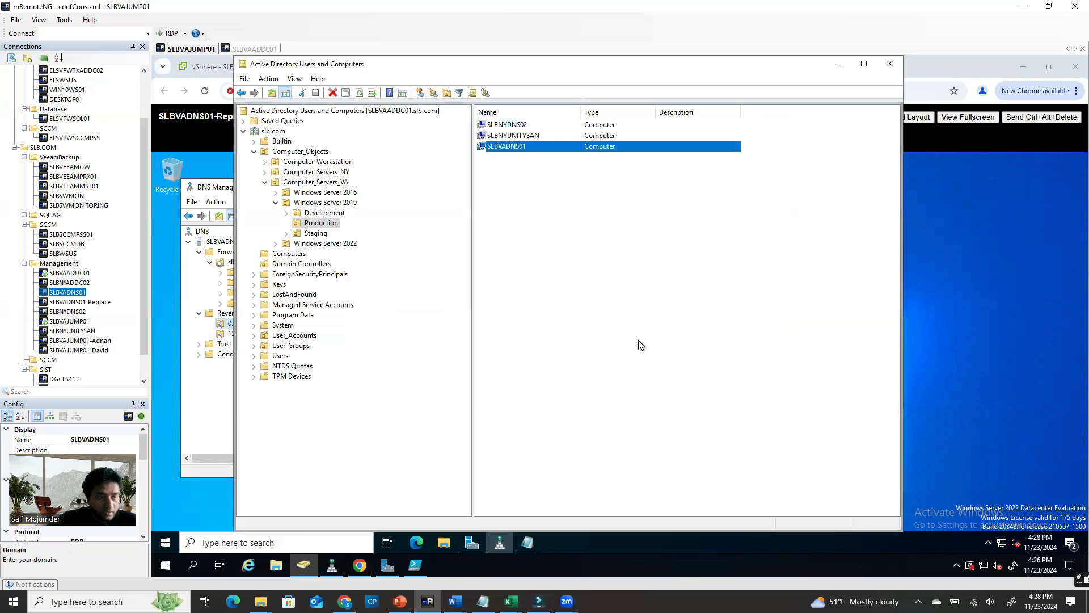
Close DNS Manager and show the replacement server's Local Server properties in Server Manager
{"action": "left_click", "coordinate": [587, 288]}
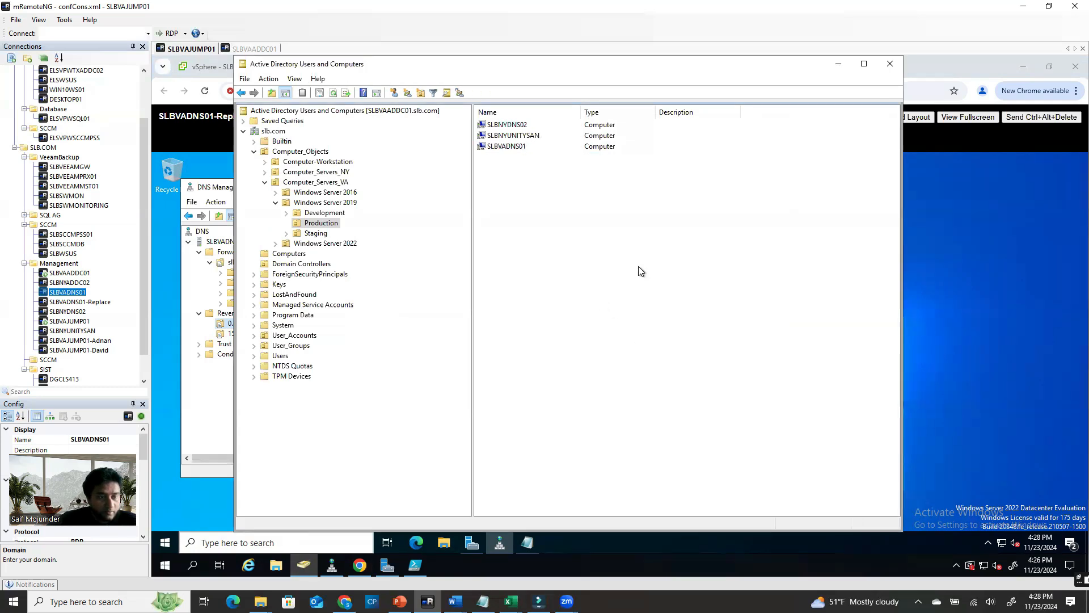
{"action": "left_click", "coordinate": [842, 64]}
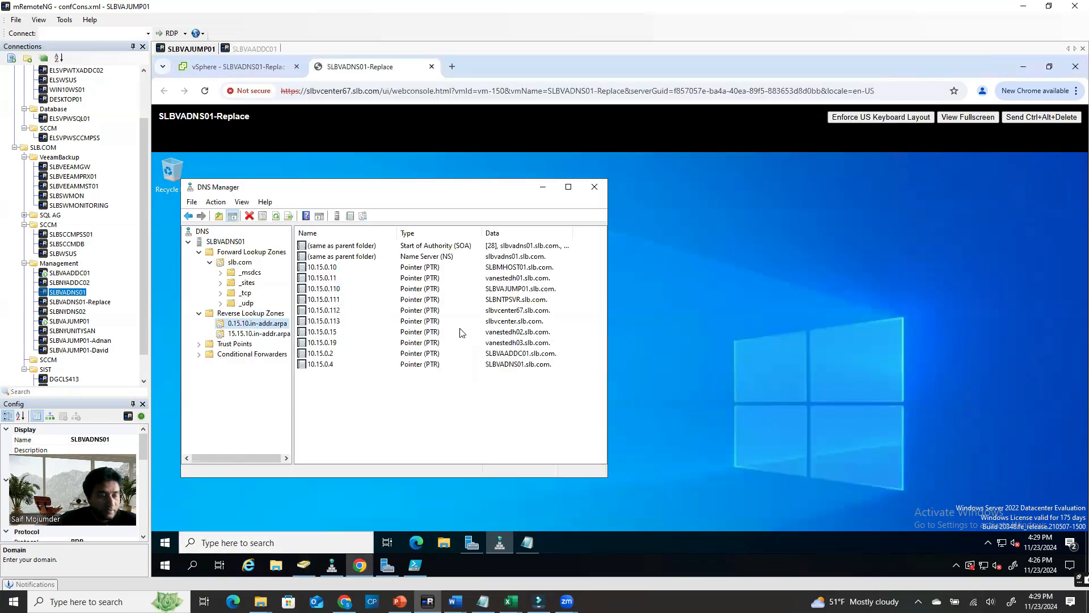
{"action": "left_click", "coordinate": [595, 187]}
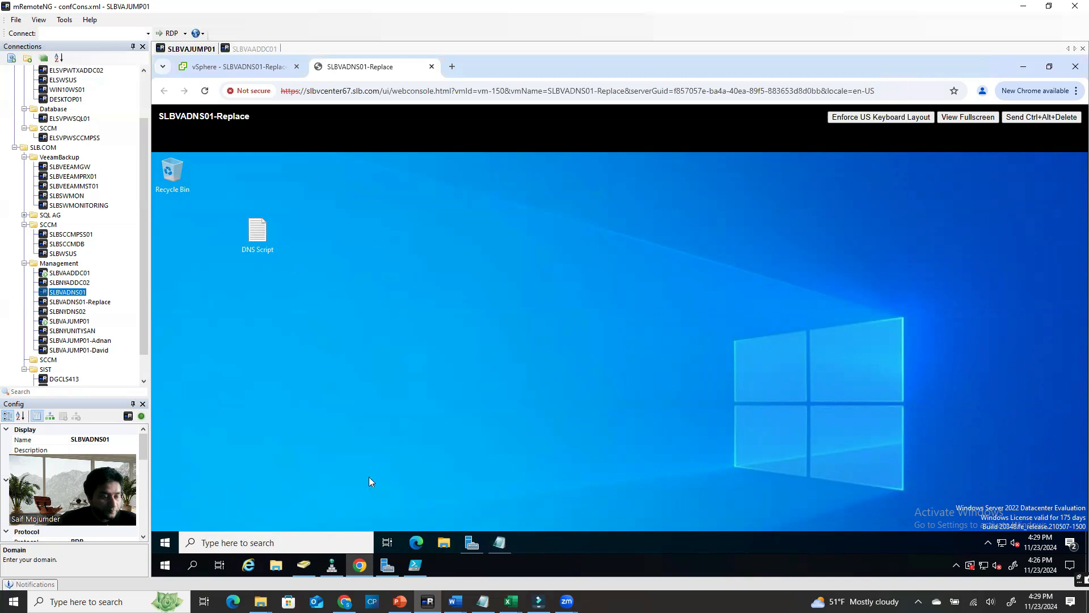
{"action": "left_click", "coordinate": [470, 541]}
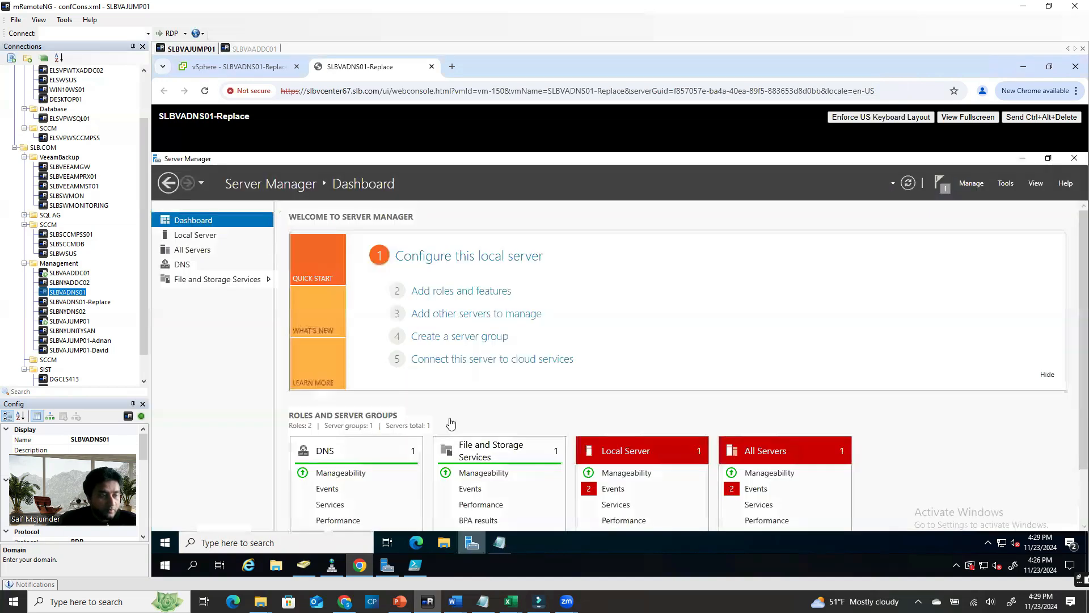
{"action": "left_click", "coordinate": [198, 235]}
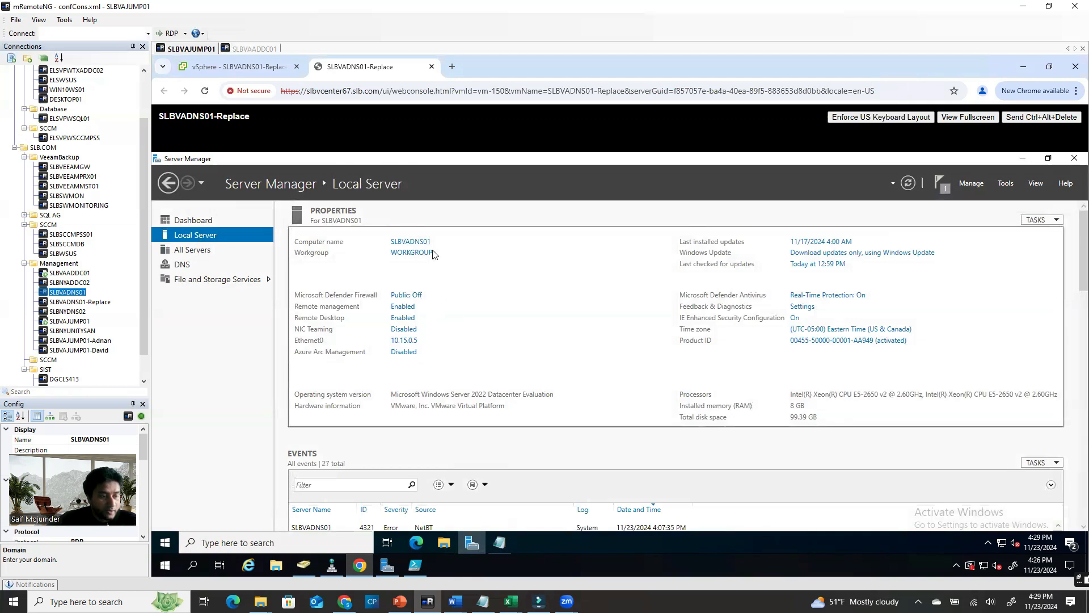
Inspect Ethernet0's IPv4 settings (10.15.0.5, DNS 10.15.0.4 and 10.15.15.4), then return to vSphere
{"action": "left_click", "coordinate": [404, 341]}
{"action": "double_click", "coordinate": [378, 265]}
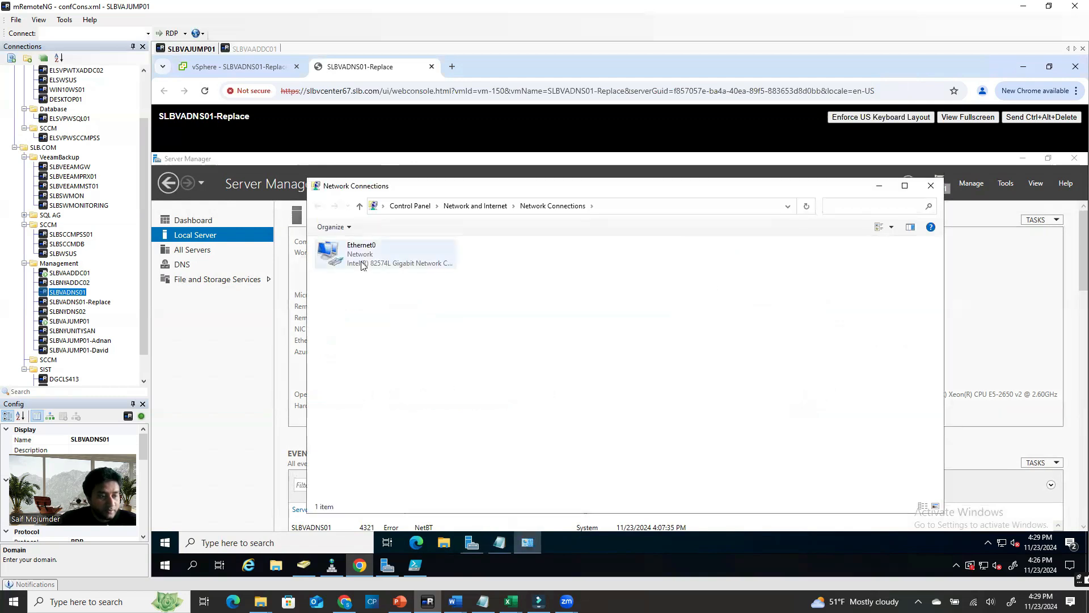
{"action": "left_click", "coordinate": [553, 441]}
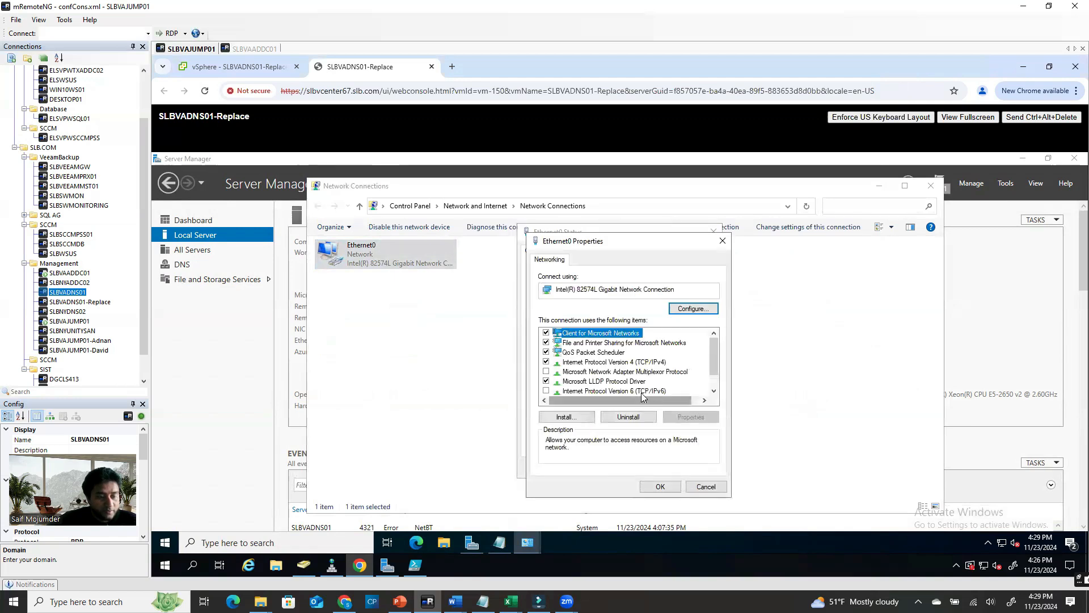
{"action": "double_click", "coordinate": [648, 363]}
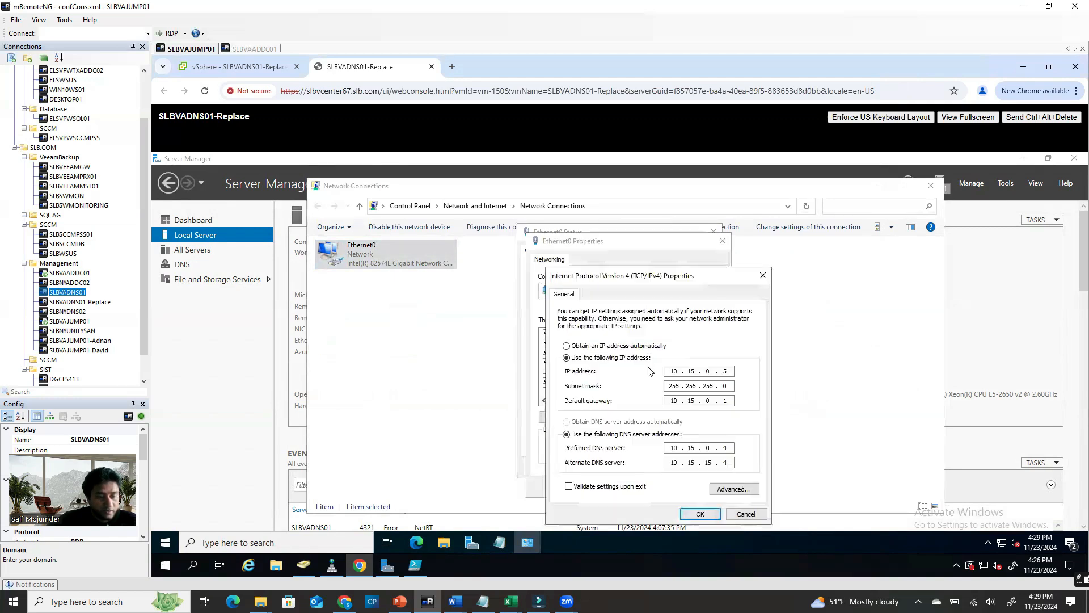
{"action": "double_click", "coordinate": [725, 370]}
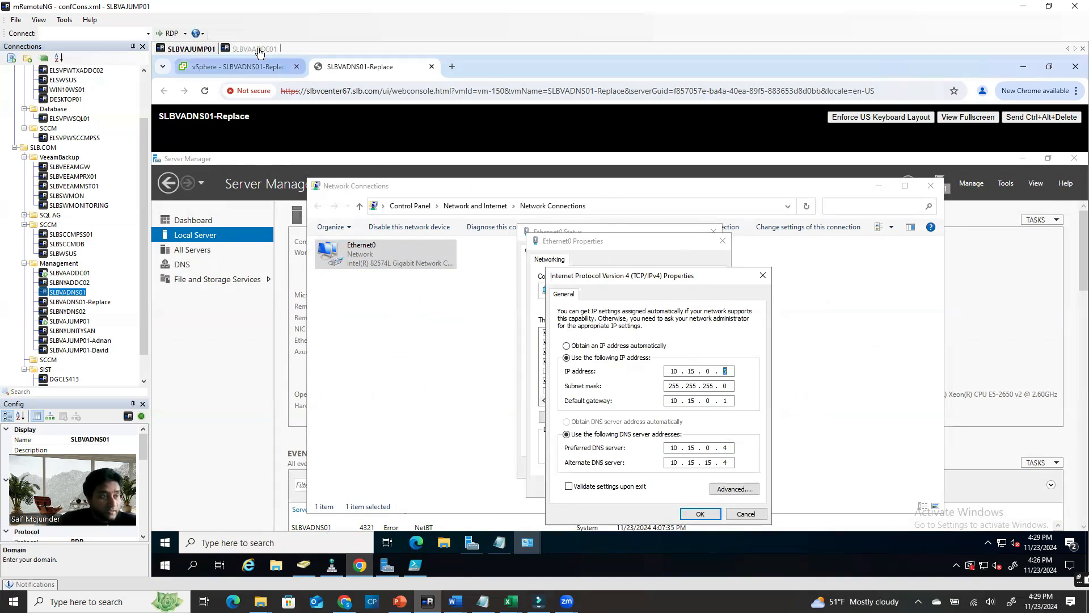
{"action": "left_click", "coordinate": [258, 67]}
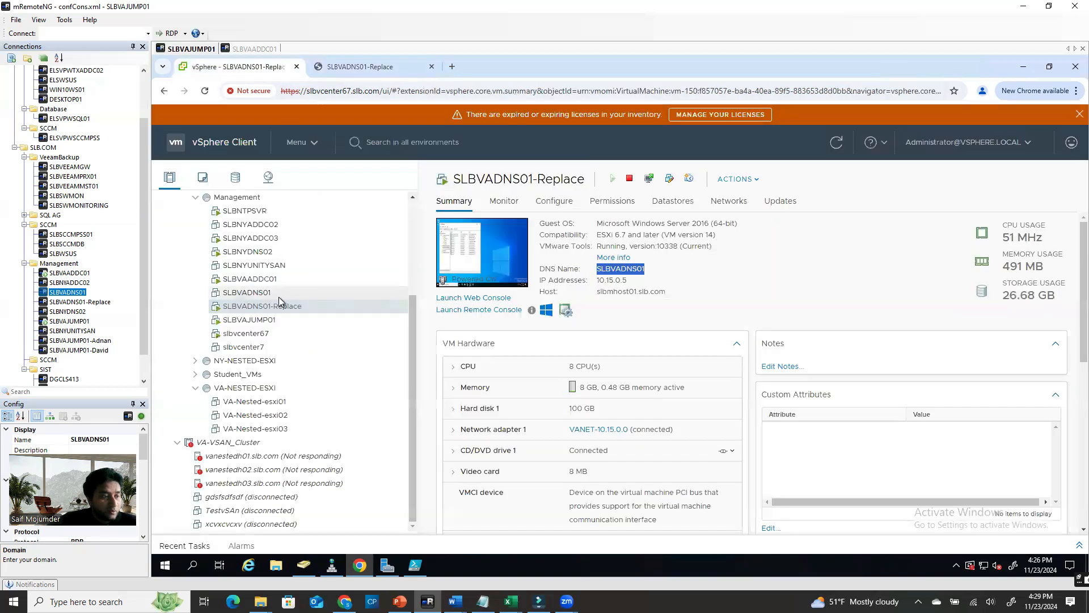
Remove the powered-off SLBVADNS01 VM from inventory and select SLBVADNS01-Replace
{"action": "left_click", "coordinate": [256, 293]}
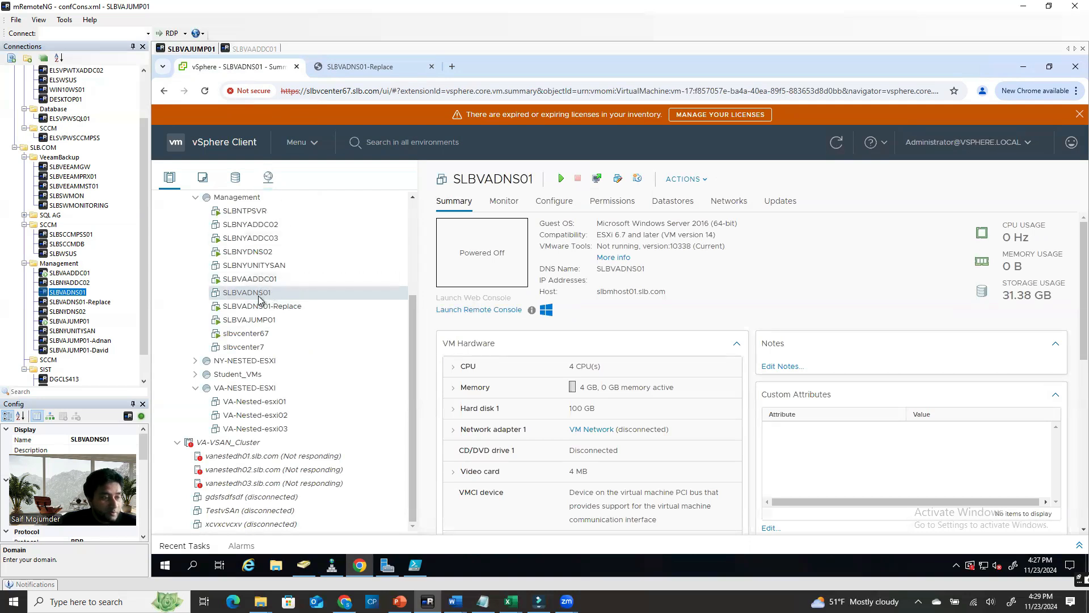
{"action": "right_click", "coordinate": [258, 299]}
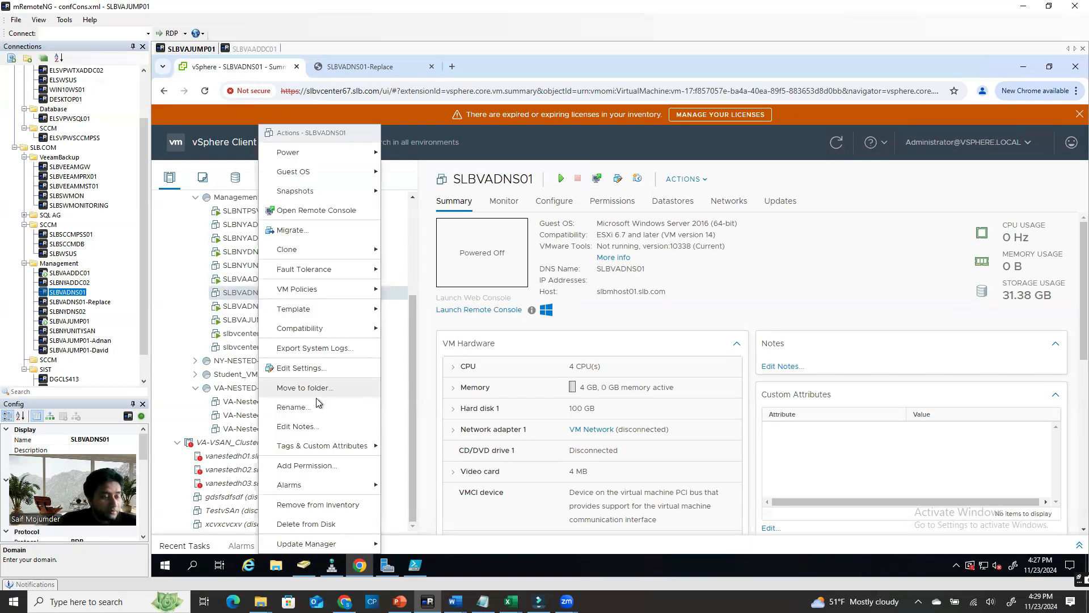
{"action": "left_click", "coordinate": [315, 505]}
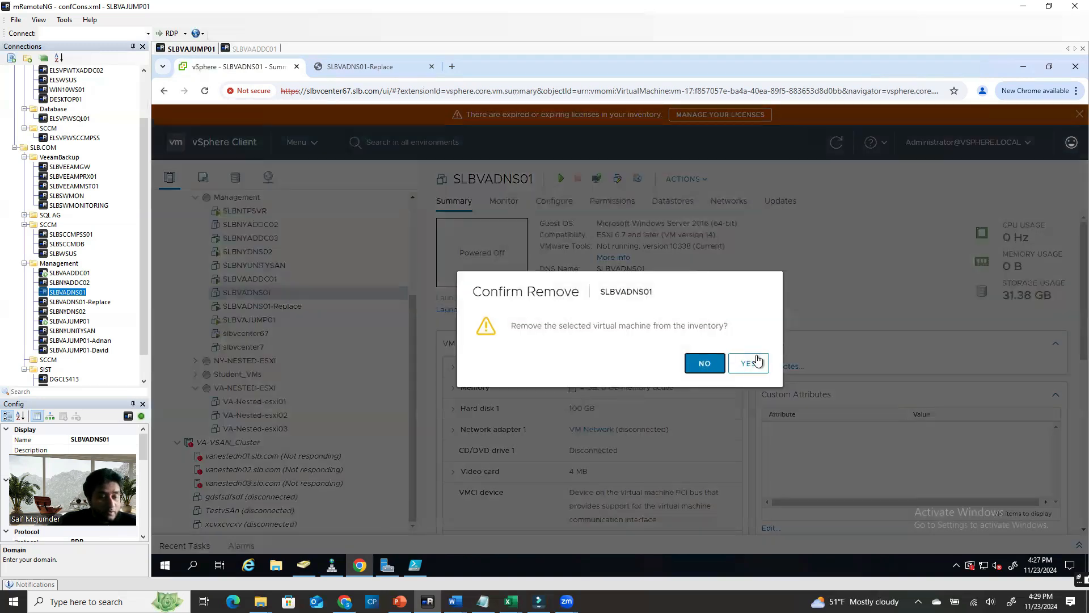
{"action": "left_click", "coordinate": [757, 360]}
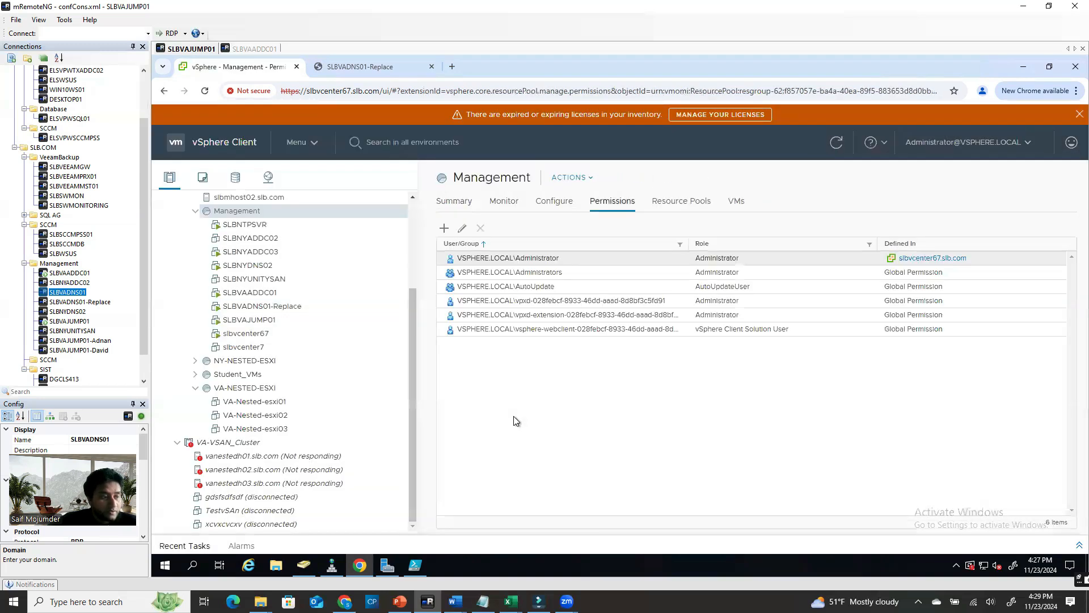
{"action": "left_click", "coordinate": [286, 306]}
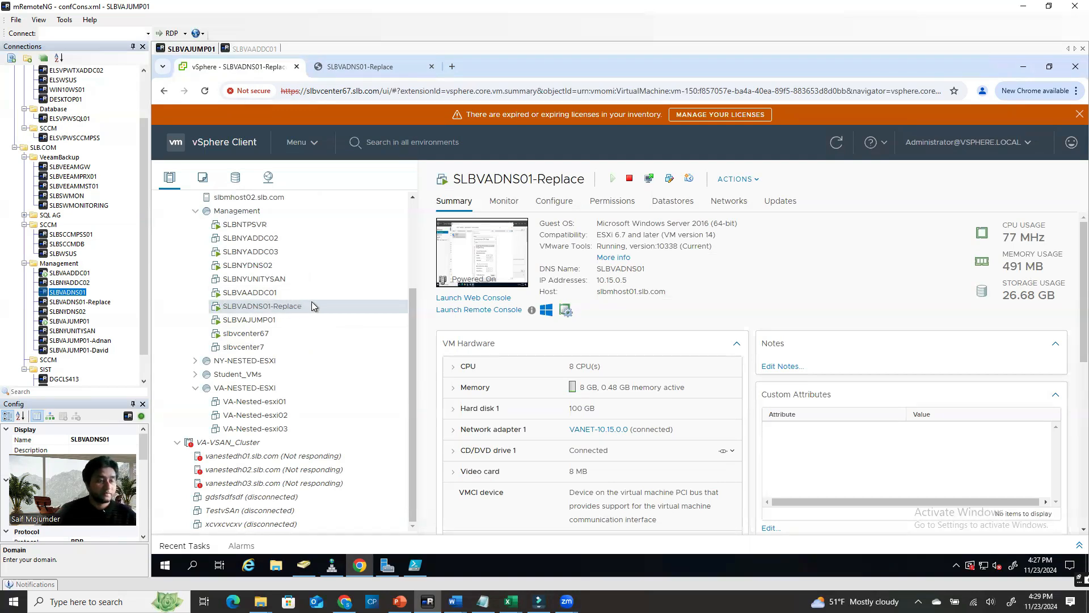
Change the IPv4 address's last octet to 4 and close the Ethernet0 and Network Connections windows
{"action": "left_click", "coordinate": [374, 68]}
{"action": "type", "text": "4"}
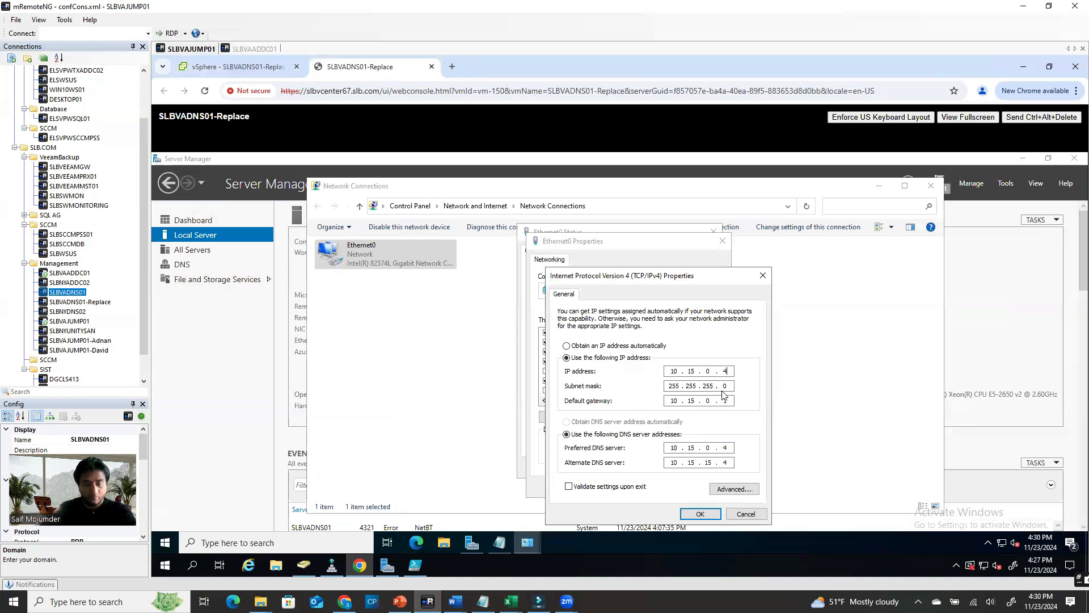
{"action": "left_click", "coordinate": [700, 513]}
{"action": "left_click", "coordinate": [660, 486]}
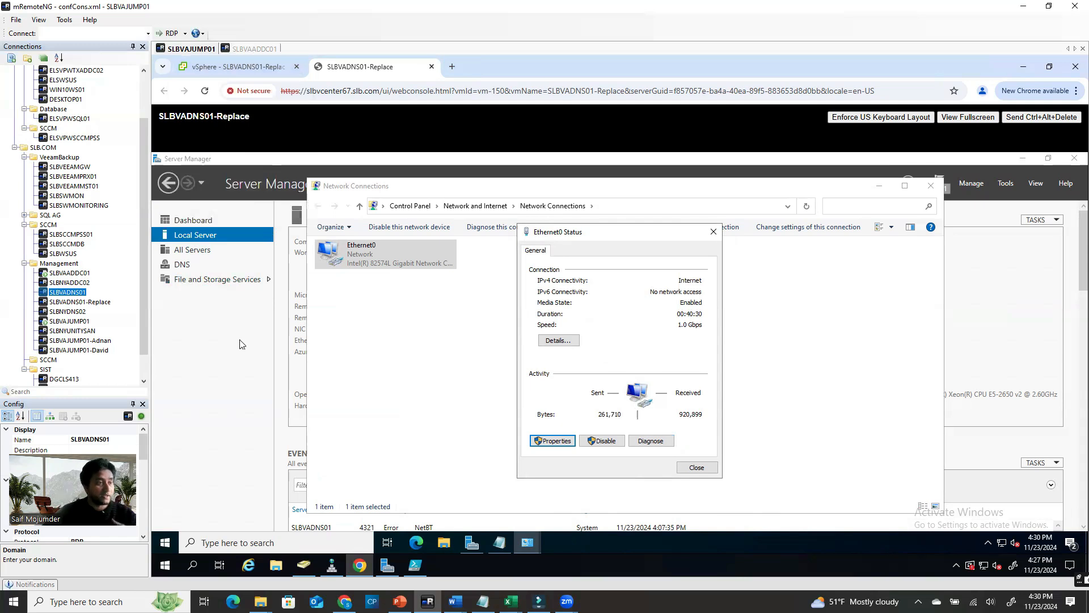
{"action": "left_click", "coordinate": [227, 68]}
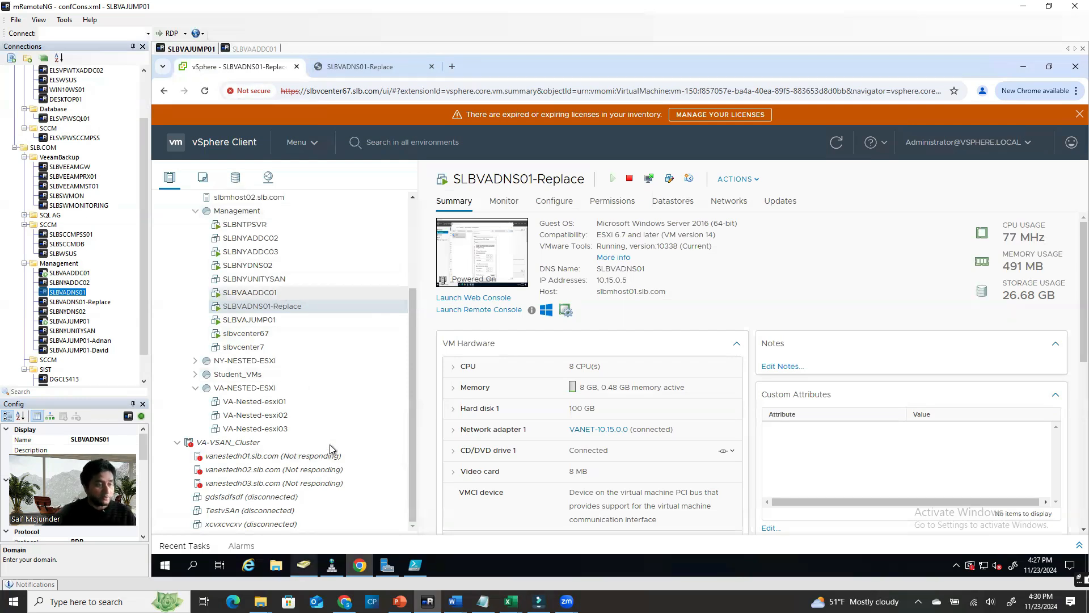
{"action": "left_click", "coordinate": [374, 69]}
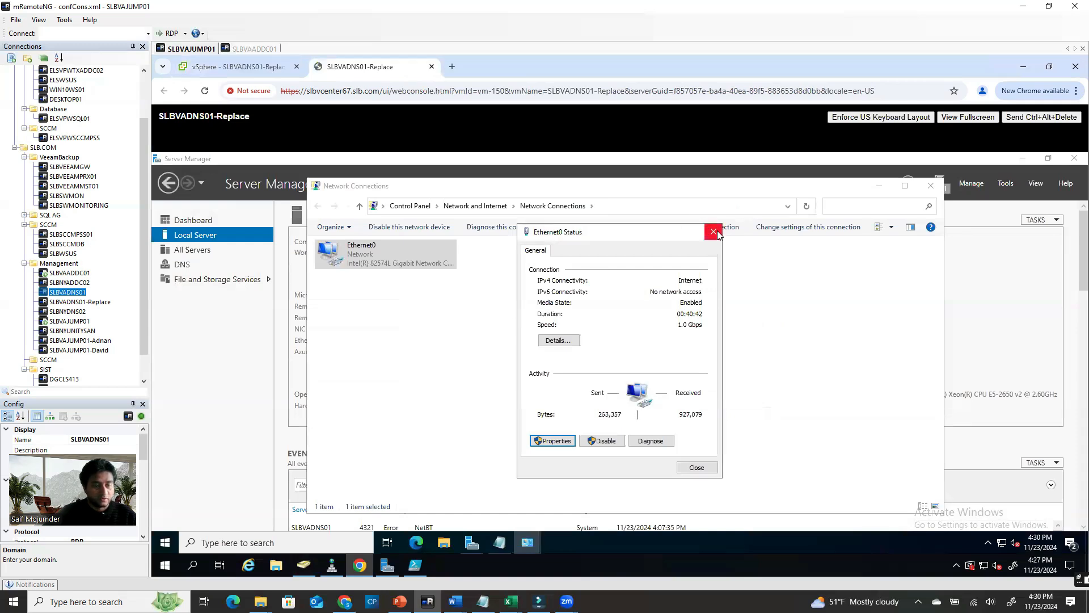
{"action": "left_click", "coordinate": [697, 467]}
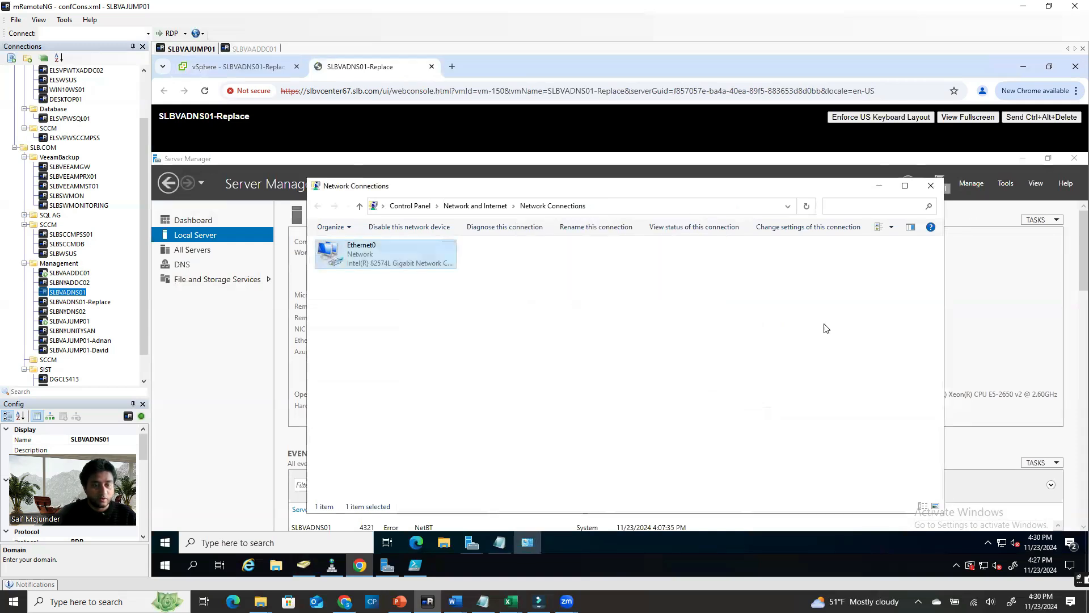
{"action": "left_click", "coordinate": [930, 185]}
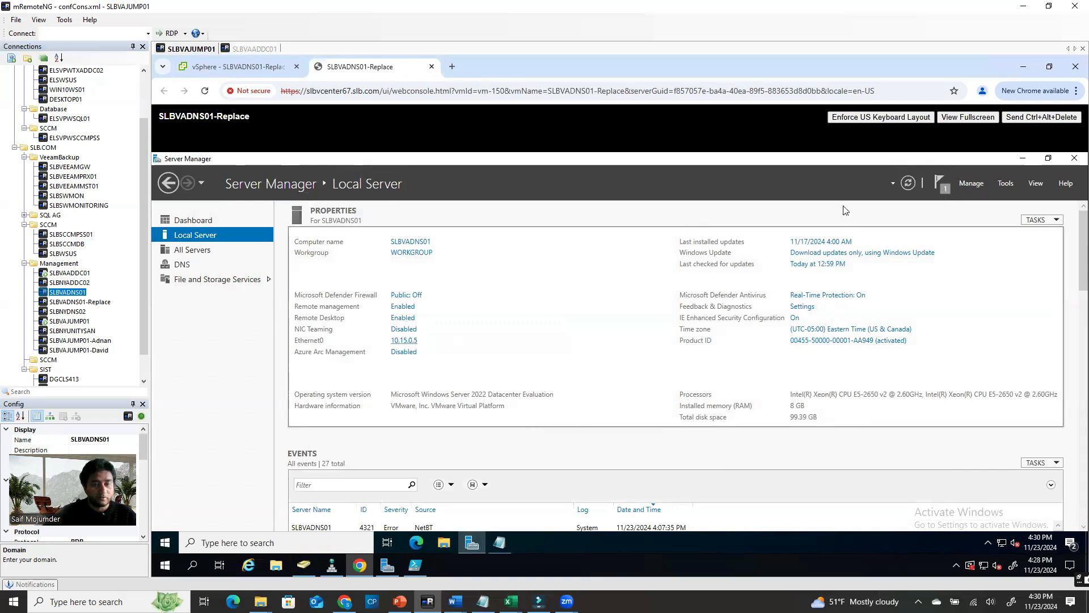
Set the replacement server's membership to the slb.com domain in System Properties
{"action": "left_click", "coordinate": [914, 183]}
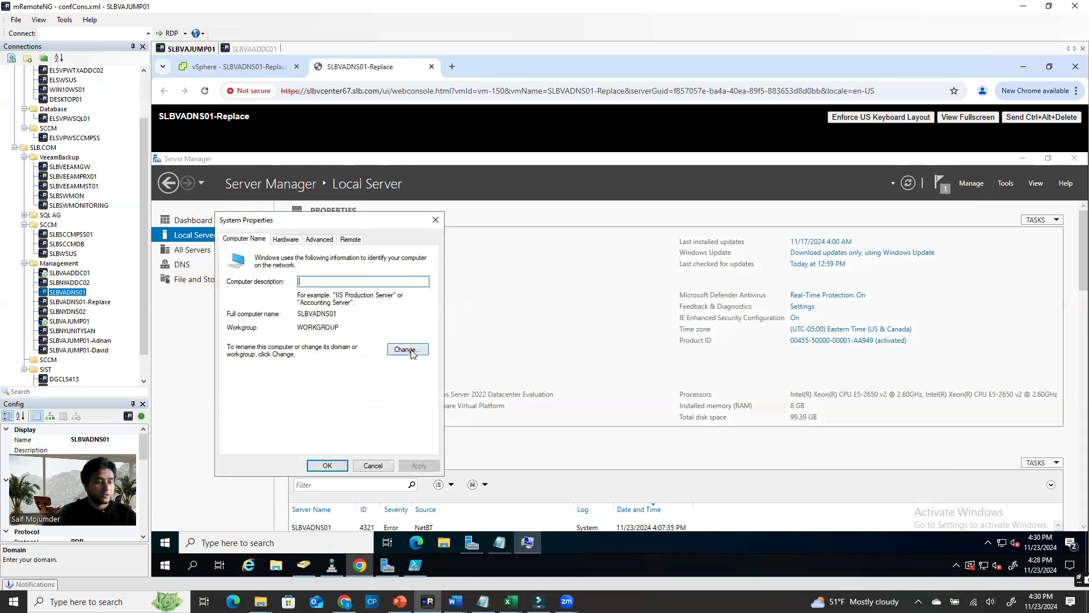
{"action": "left_click", "coordinate": [411, 350]}
{"action": "left_click", "coordinate": [239, 373]}
{"action": "left_click", "coordinate": [258, 383]}
{"action": "type", "text": "slb"}
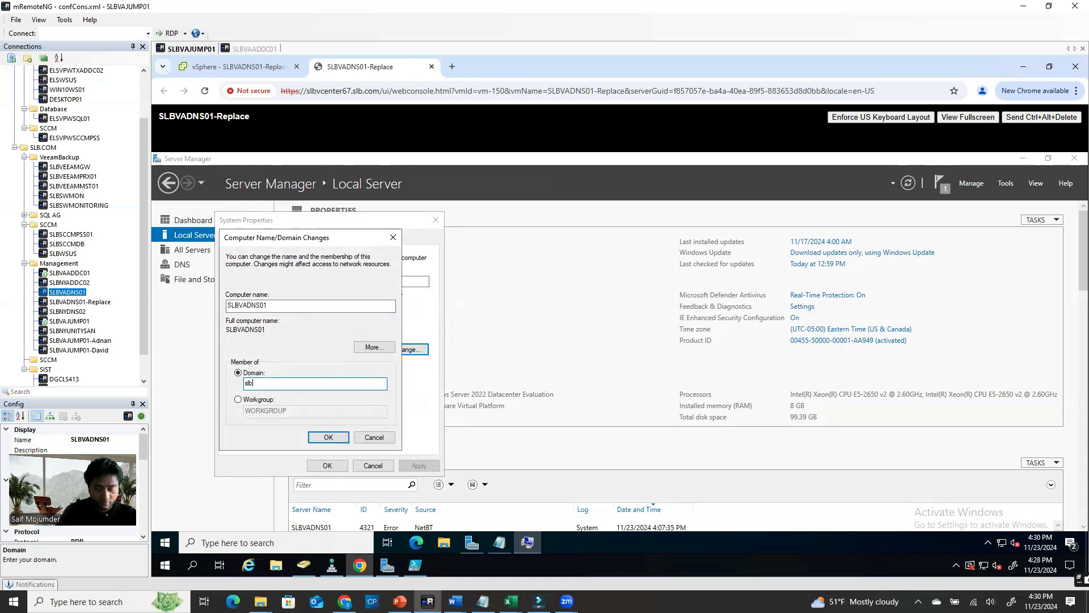
{"action": "type", "text": ".com"}
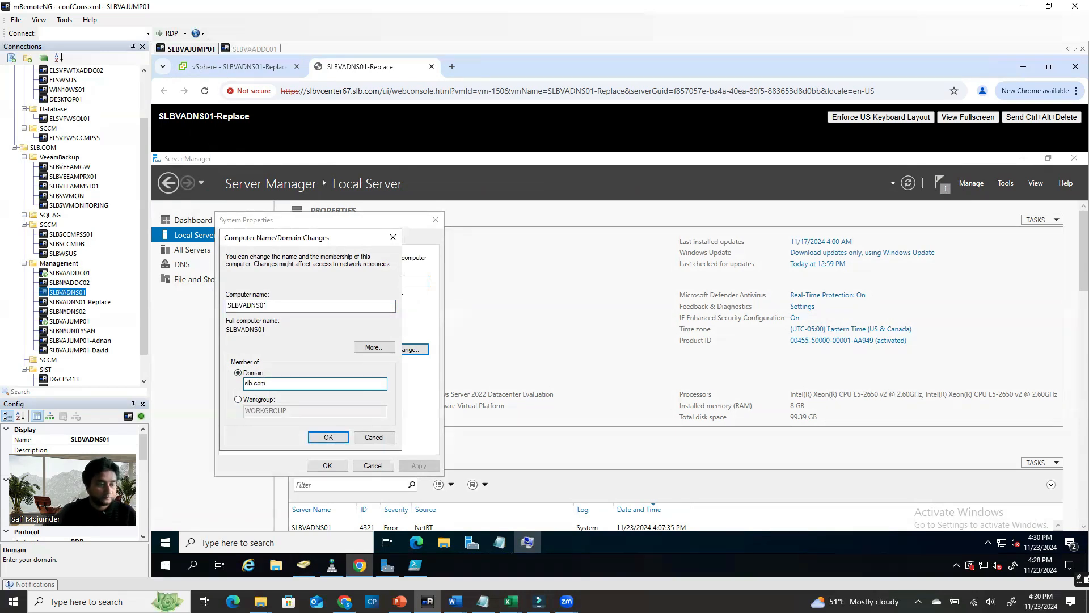
{"action": "left_click", "coordinate": [321, 437]}
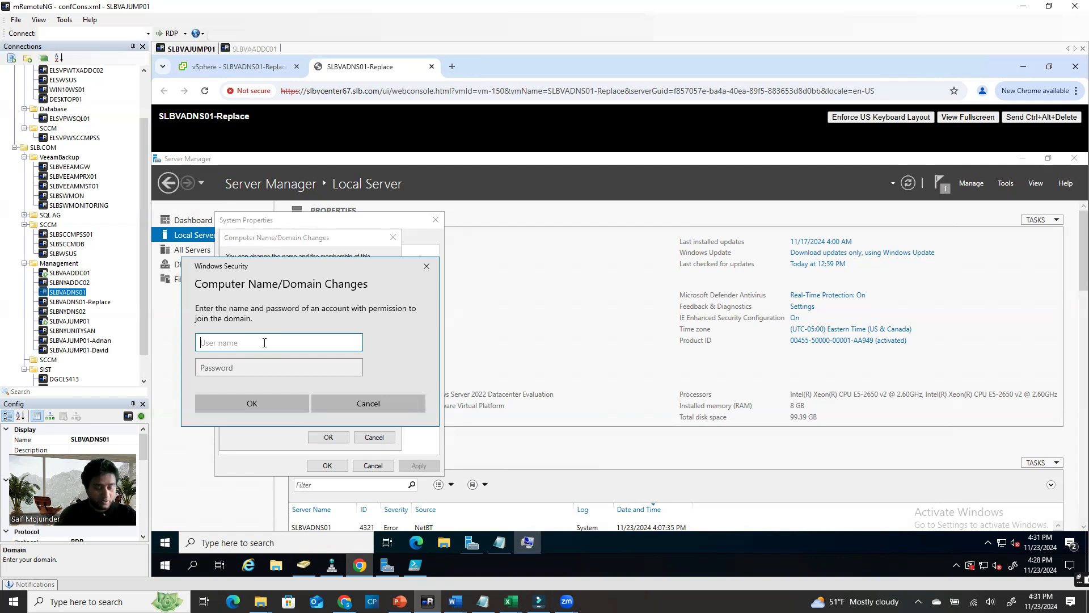
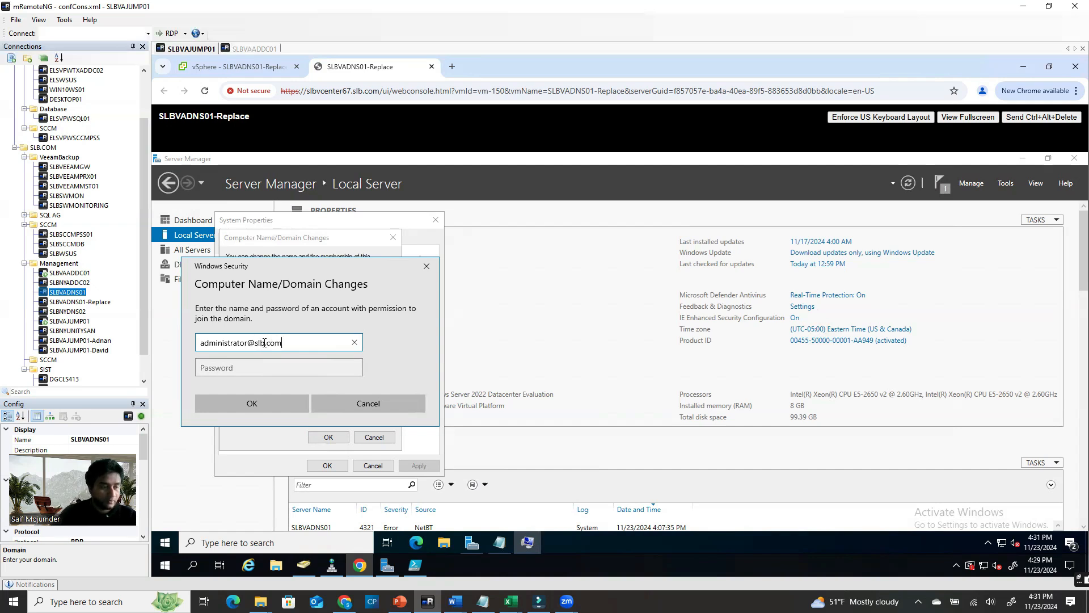
Join slb.com with domain administrator credentials and acknowledge the welcome and restart notices
{"action": "left_click", "coordinate": [263, 365]}
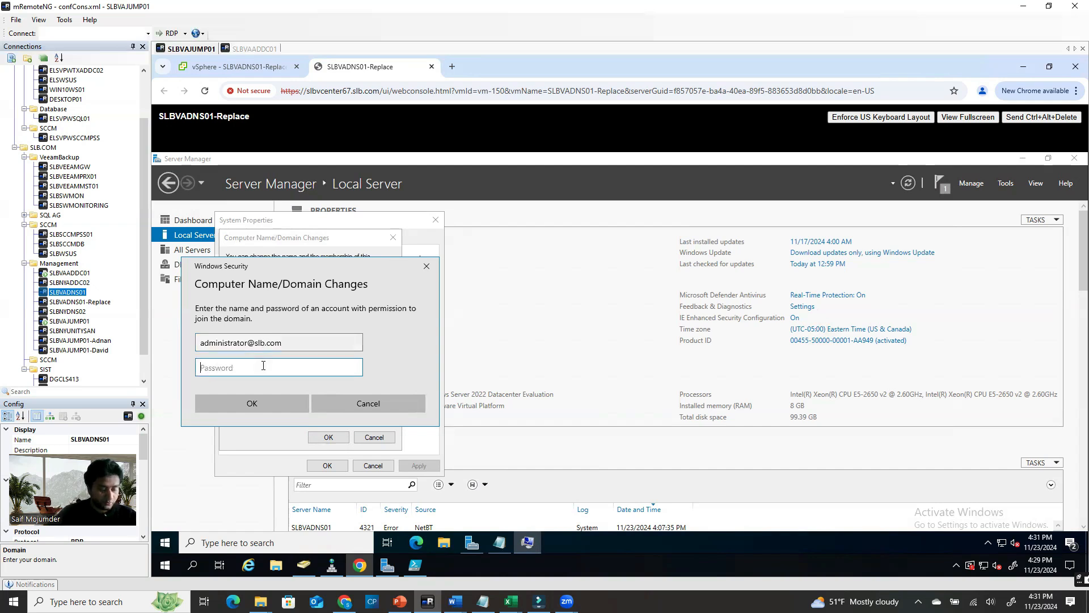
{"action": "type", "text": "•••••••••••"}
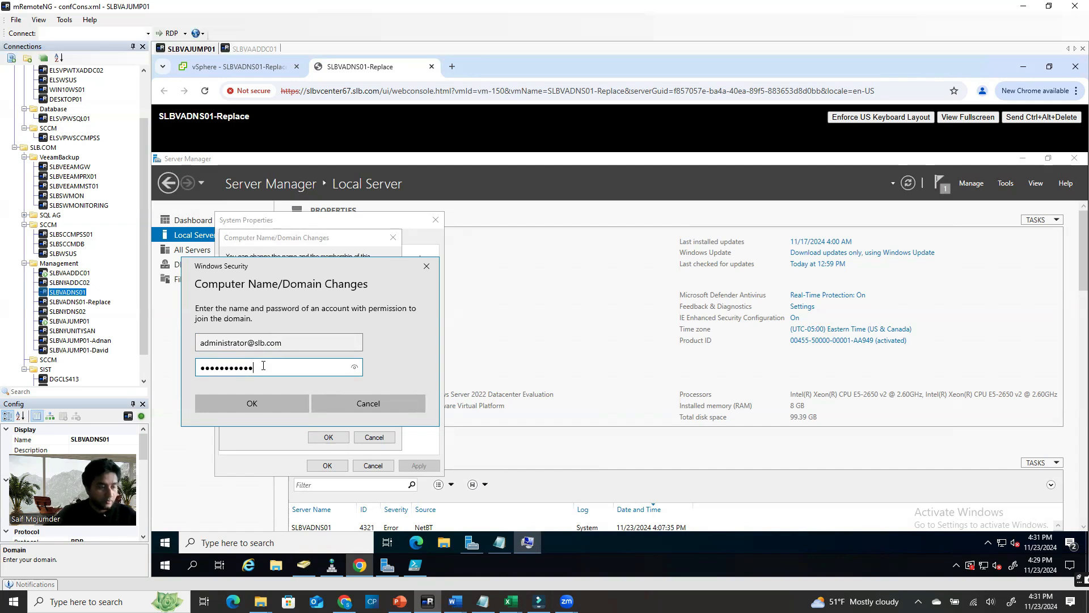
{"action": "left_click", "coordinate": [264, 403]}
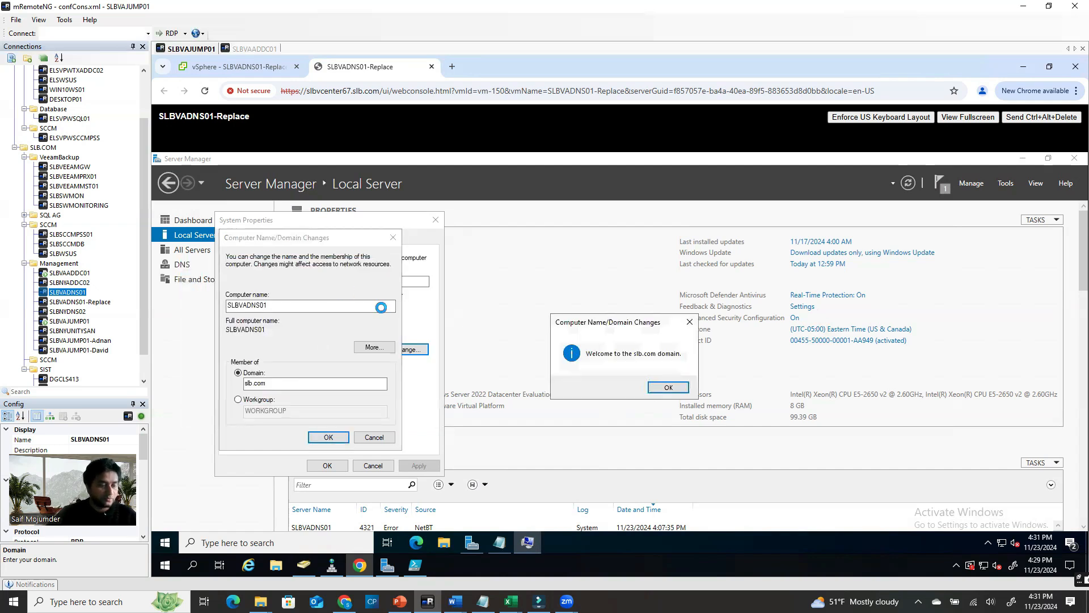
{"action": "left_click", "coordinate": [677, 388]}
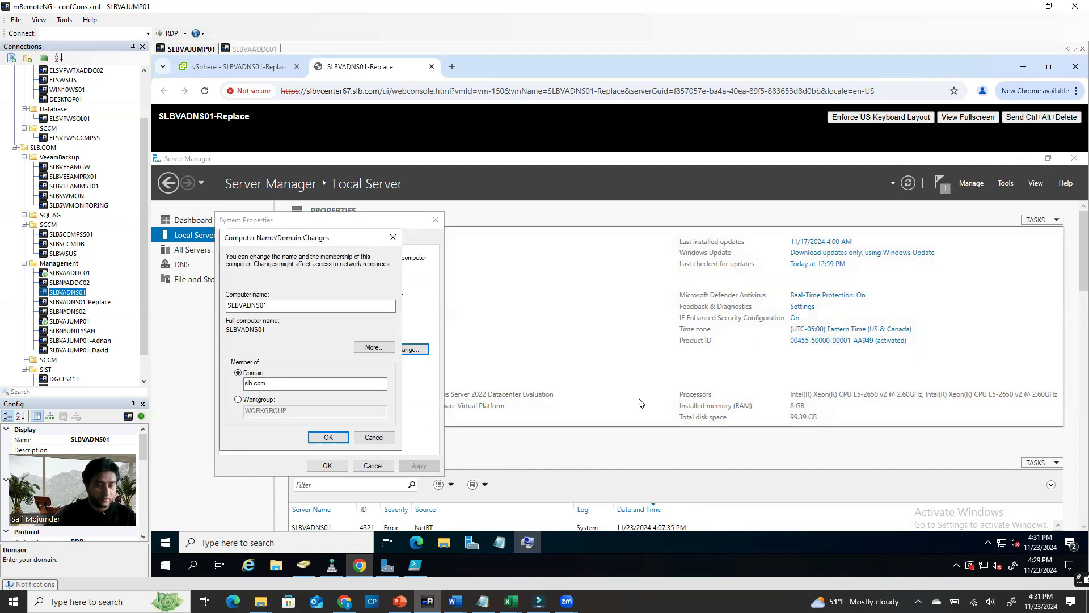
{"action": "left_click", "coordinate": [688, 363]}
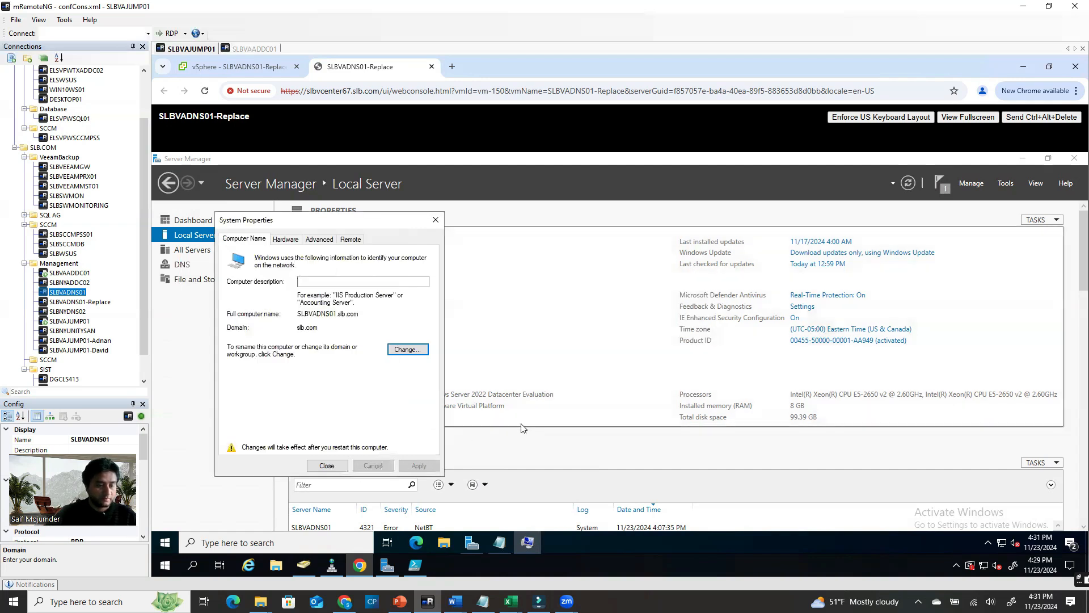
Close System Properties, restart the server now, and return to the SLBVADNS01-Replace vSphere summary
{"action": "left_click", "coordinate": [340, 468]}
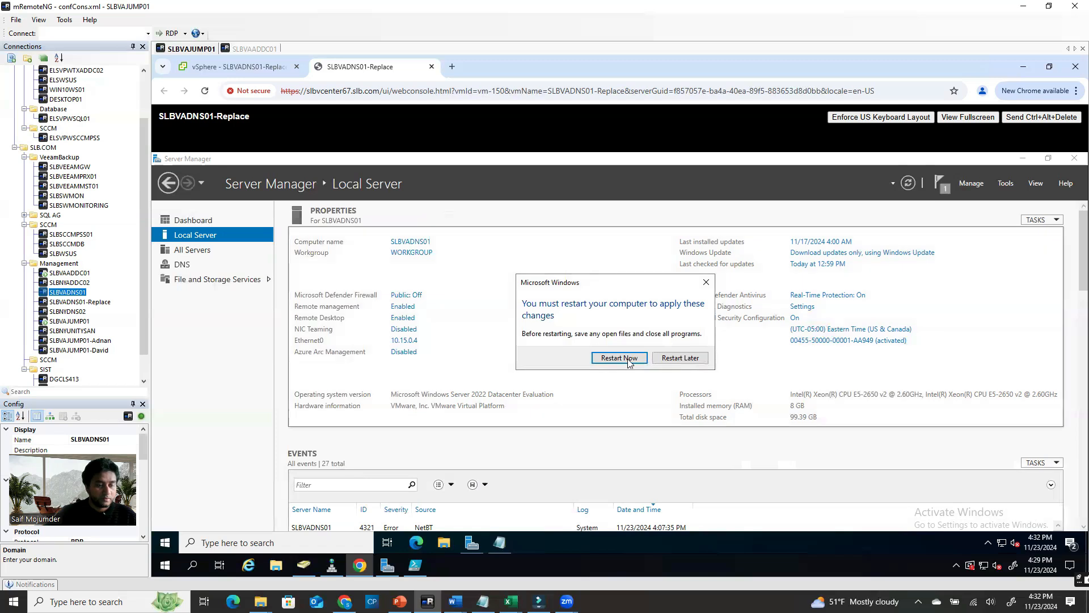
{"action": "key", "text": "Return"}
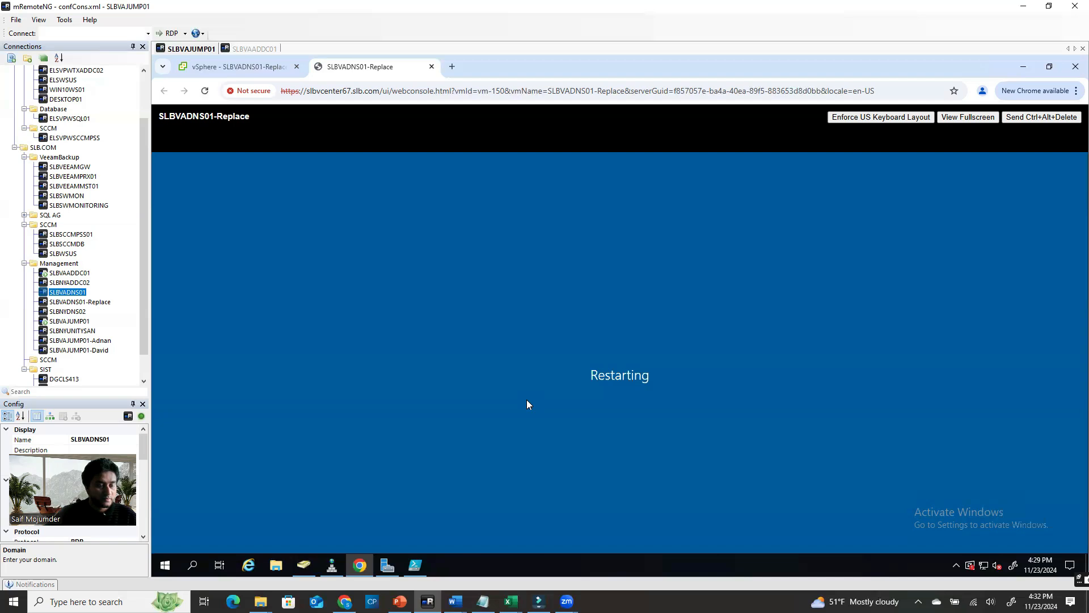
{"action": "left_click", "coordinate": [506, 465]}
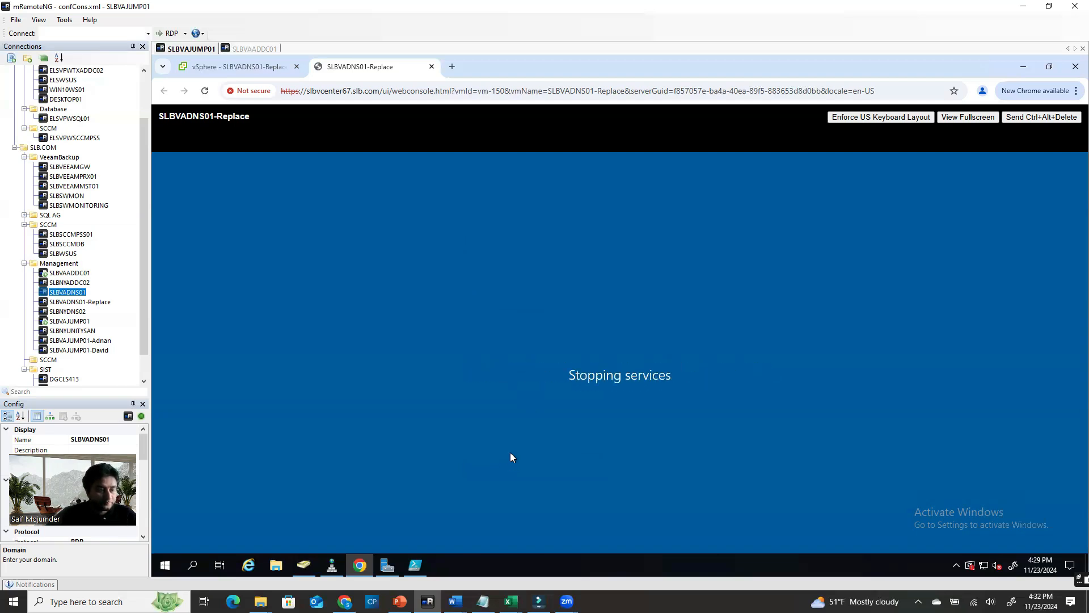
{"action": "left_click", "coordinate": [251, 66]}
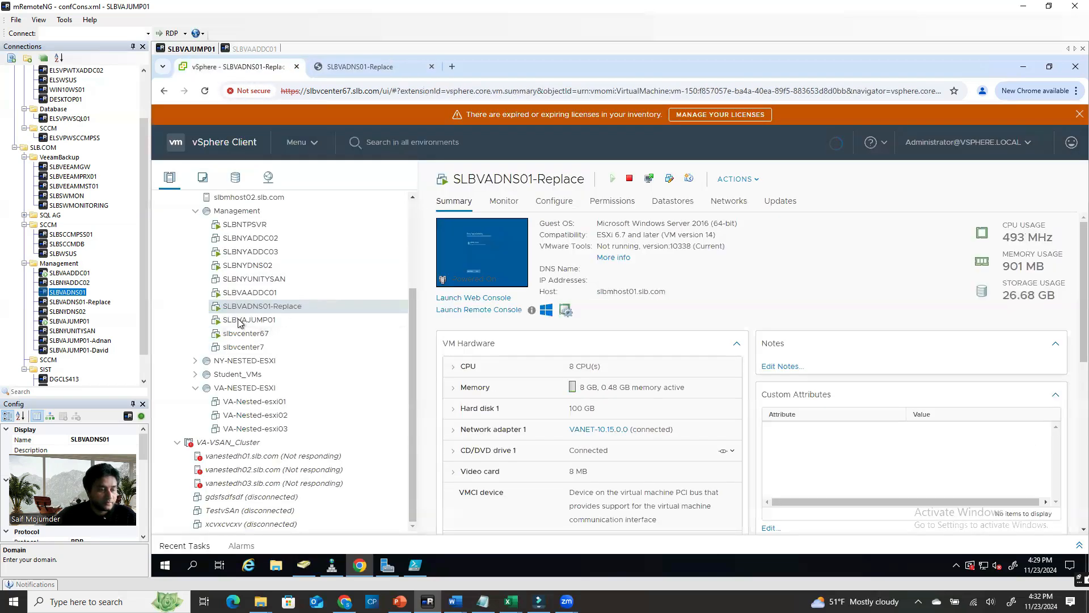
Rename the VM SLBVADNS01-Replace to SLBVADNS01 by removing the '-Replace' suffix
{"action": "right_click", "coordinate": [296, 310]}
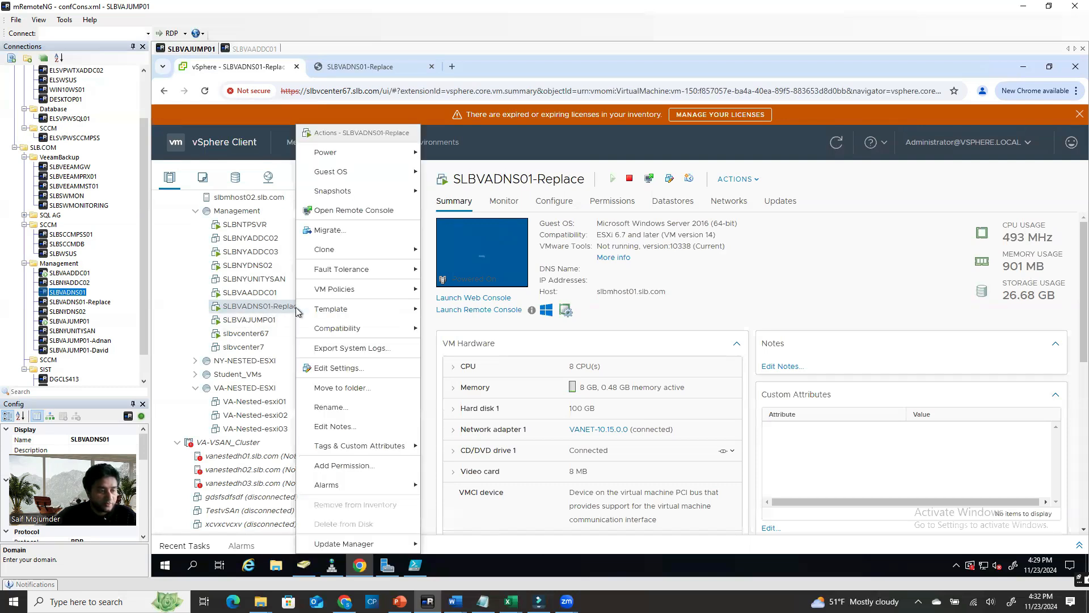
{"action": "left_click", "coordinate": [331, 407]}
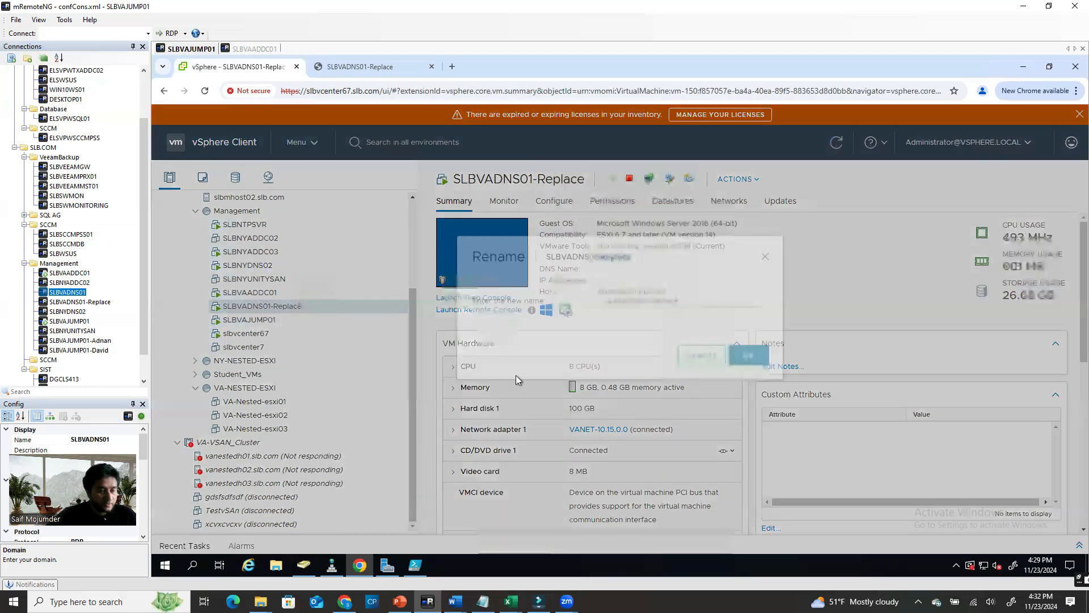
{"action": "left_click", "coordinate": [686, 325]}
{"action": "key", "text": "BackSpace"}
{"action": "key", "text": "BackSpace"}
{"action": "key", "text": "BackSpace"}
{"action": "key", "text": "BackSpace"}
{"action": "key", "text": "BackSpace"}
{"action": "key", "text": "BackSpace"}
{"action": "key", "text": "BackSpace"}
{"action": "key", "text": "BackSpace"}
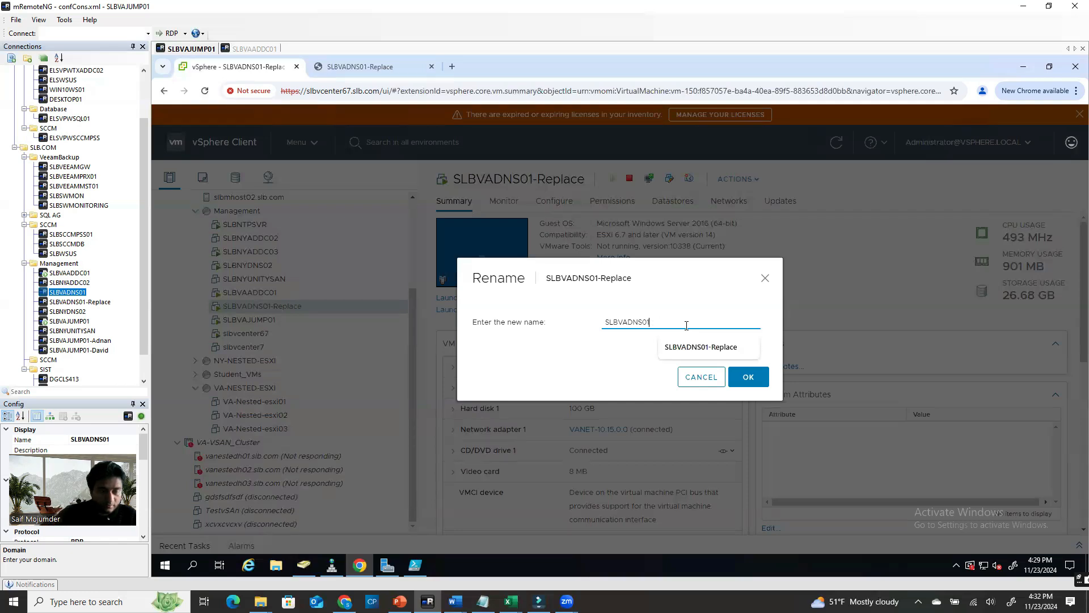
{"action": "left_click", "coordinate": [603, 357]}
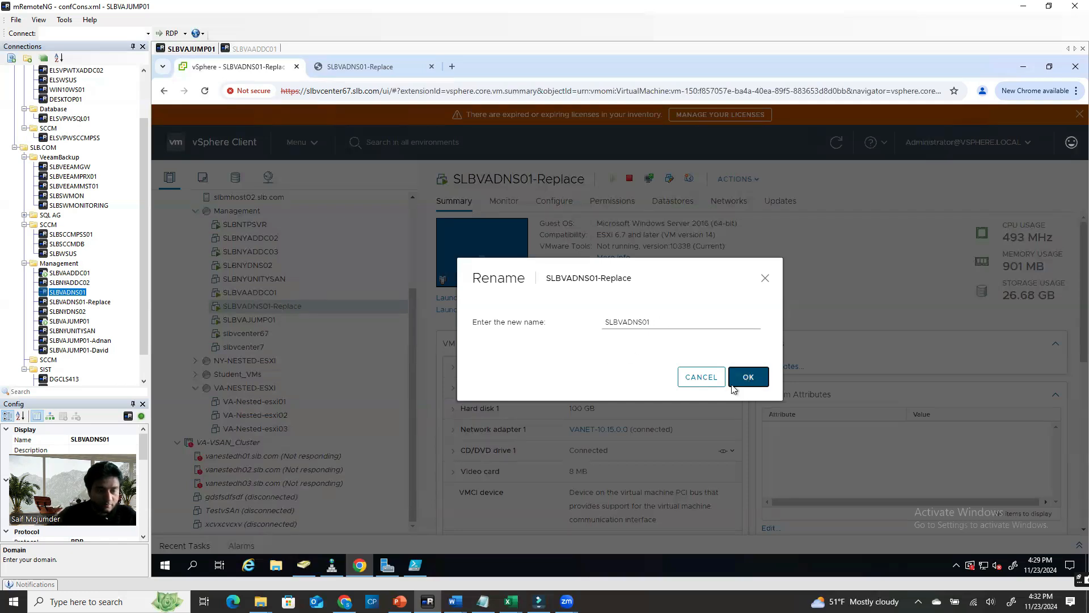
{"action": "left_click", "coordinate": [733, 385]}
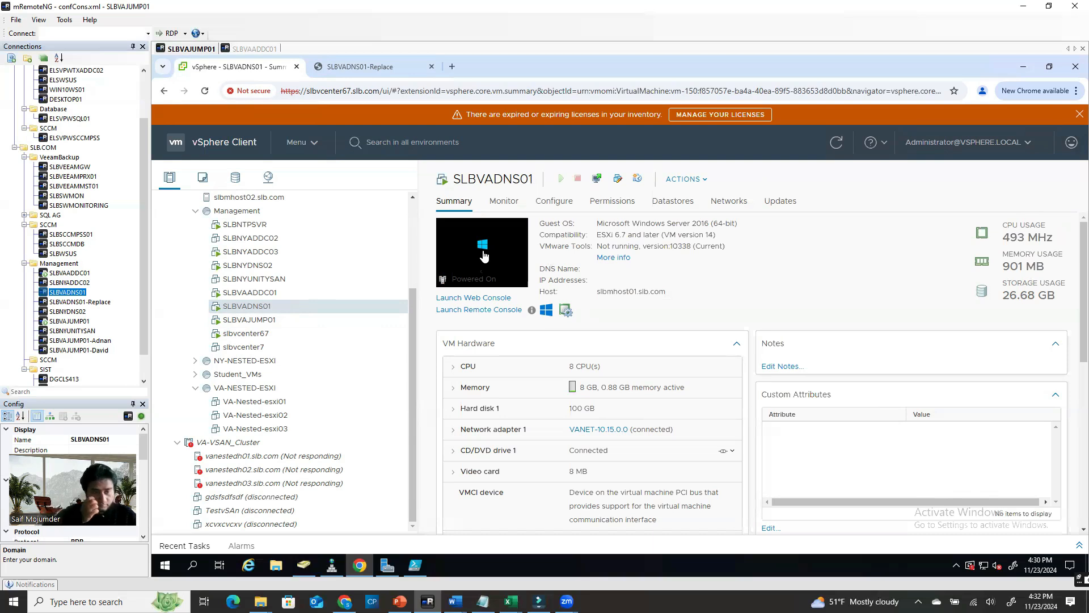
Close the console tabs, maximize Chrome, and launch Active Directory Users and Computers on the jump host
{"action": "left_click", "coordinate": [417, 67]}
{"action": "left_click", "coordinate": [430, 67]}
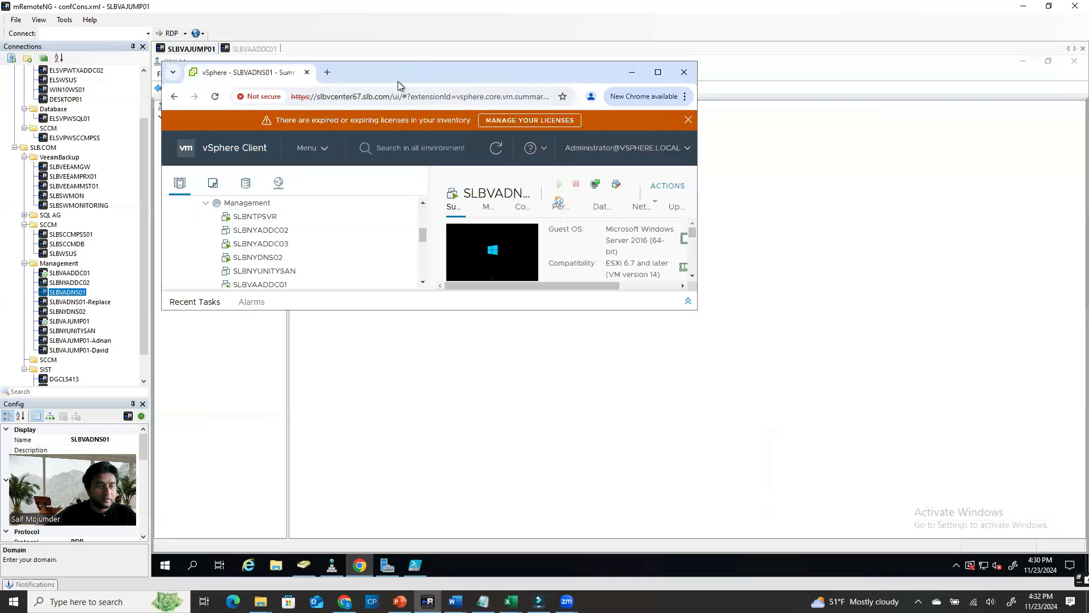
{"action": "left_click", "coordinate": [658, 70]}
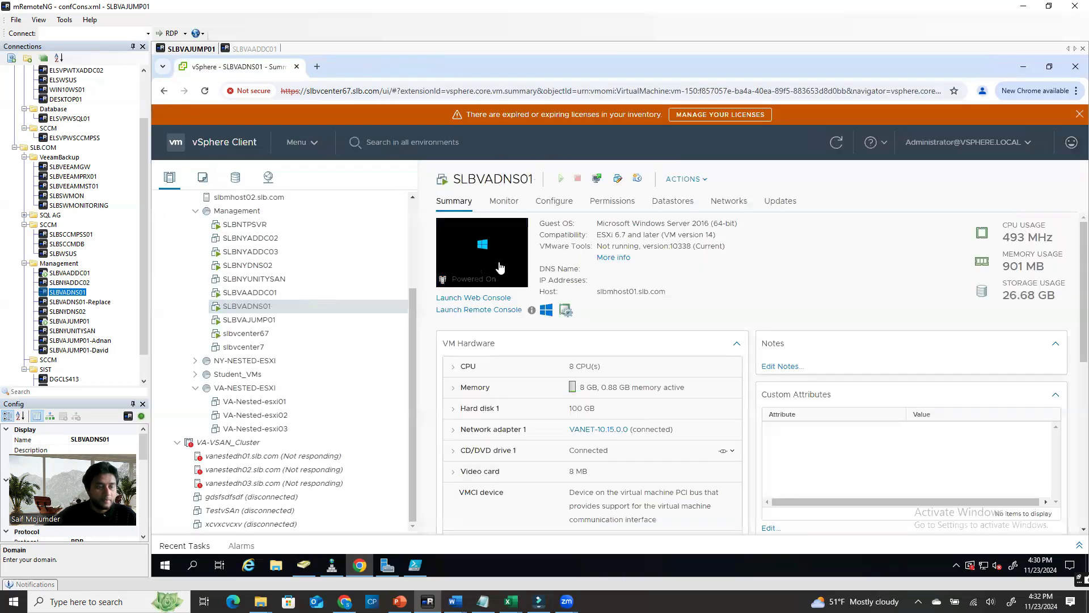
{"action": "left_click", "coordinate": [506, 261]}
{"action": "left_click", "coordinate": [762, 393]}
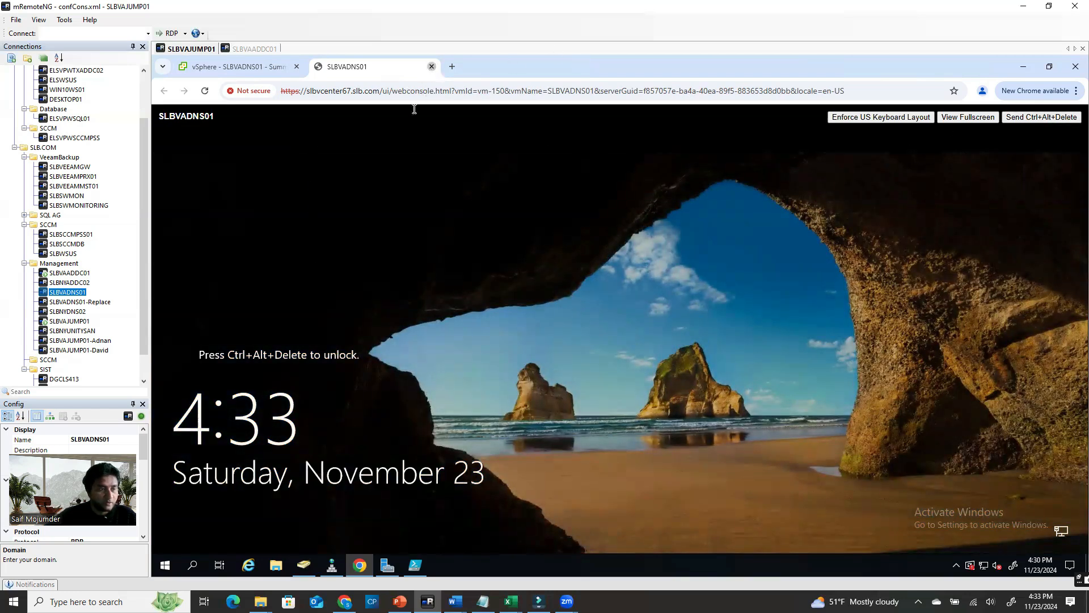
{"action": "left_click", "coordinate": [432, 66]}
{"action": "left_click", "coordinate": [304, 564]}
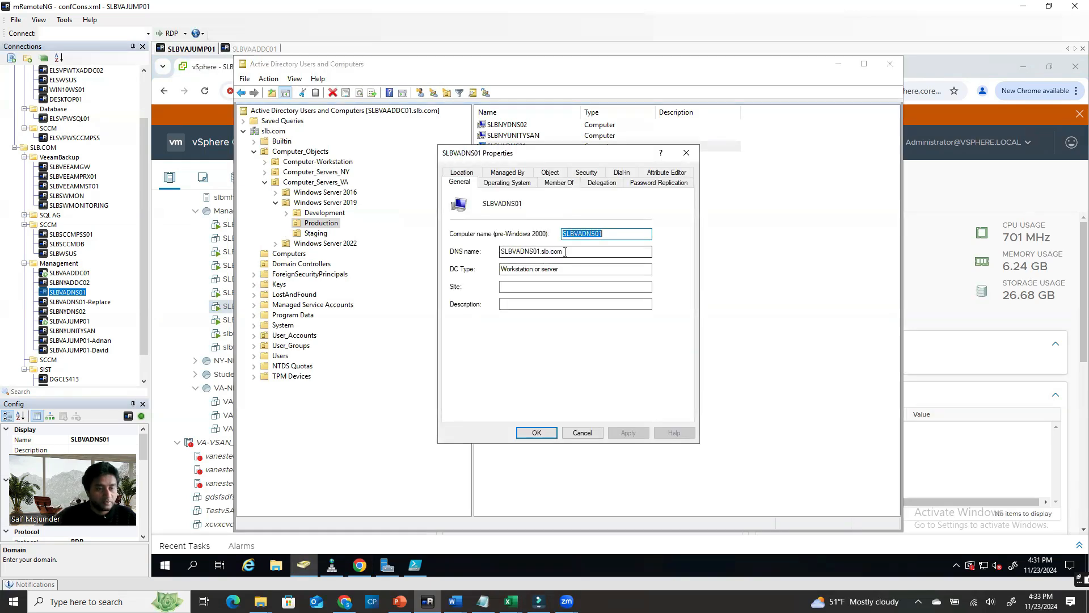
Check SLBVADNS01's Operating System details in ADUC, then close its properties and ADUC
{"action": "left_click", "coordinate": [493, 183]}
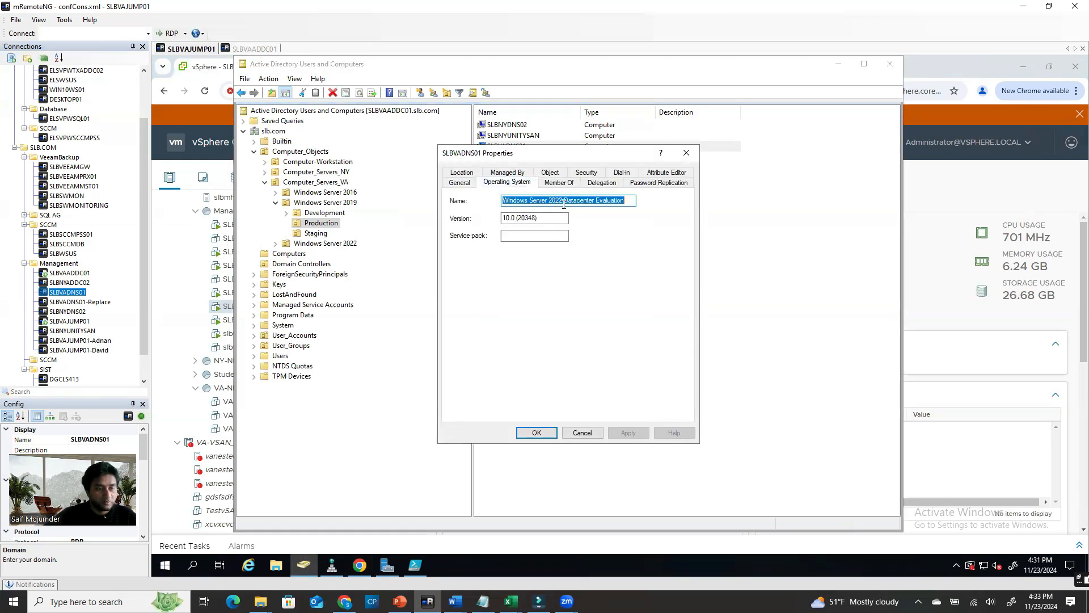
{"action": "left_click", "coordinate": [686, 153]}
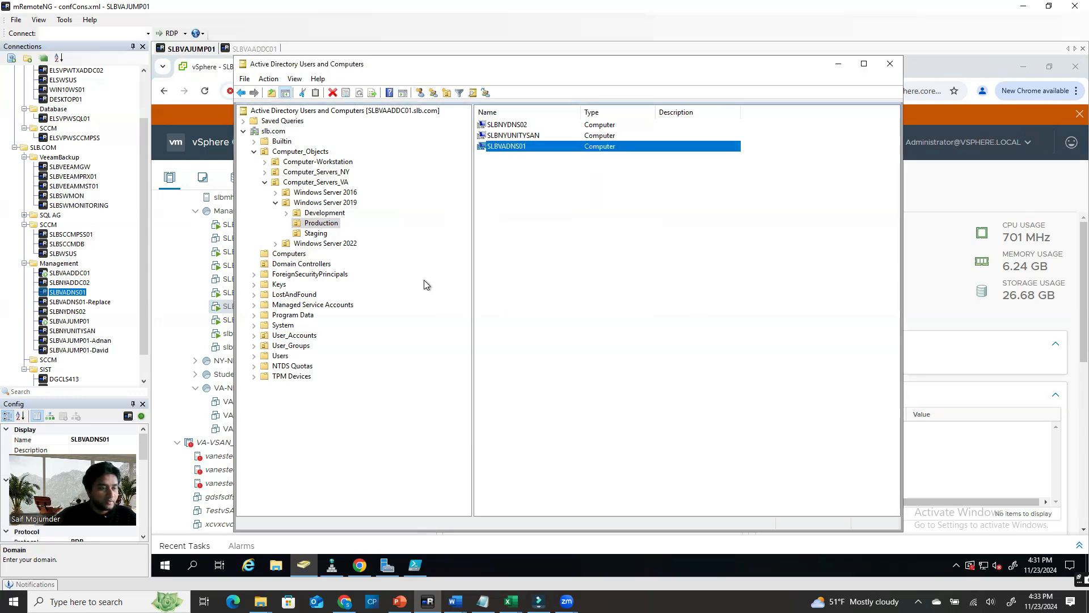
{"action": "left_click", "coordinate": [886, 65]}
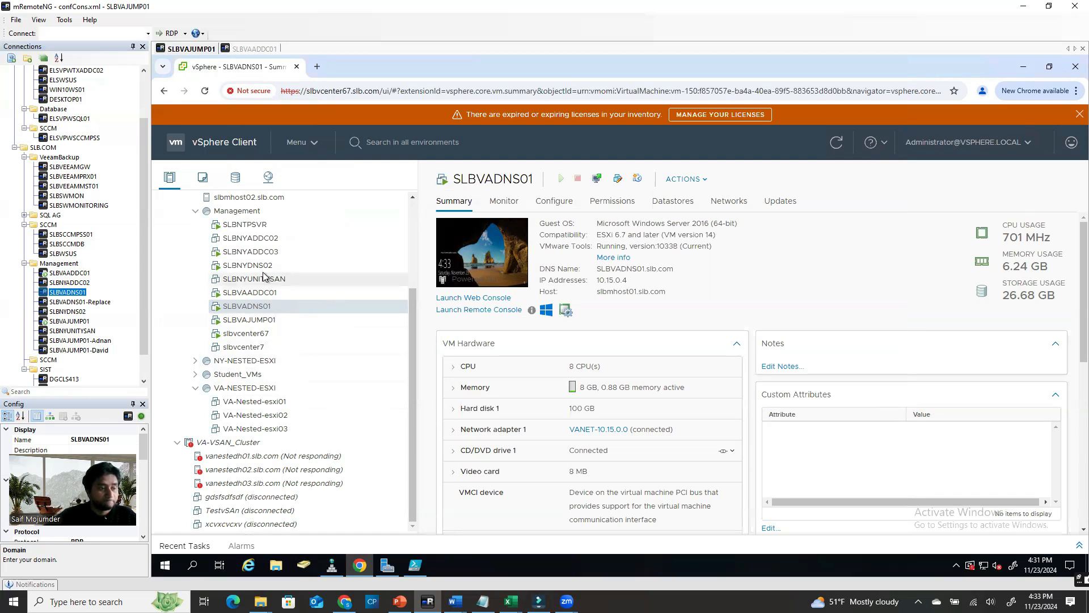
Select SLBVADNS01's IP 10.15.0.4, connect to SLBVADNS01 in a new session, then return to SLBVAJUMP01
{"action": "double_click", "coordinate": [627, 279]}
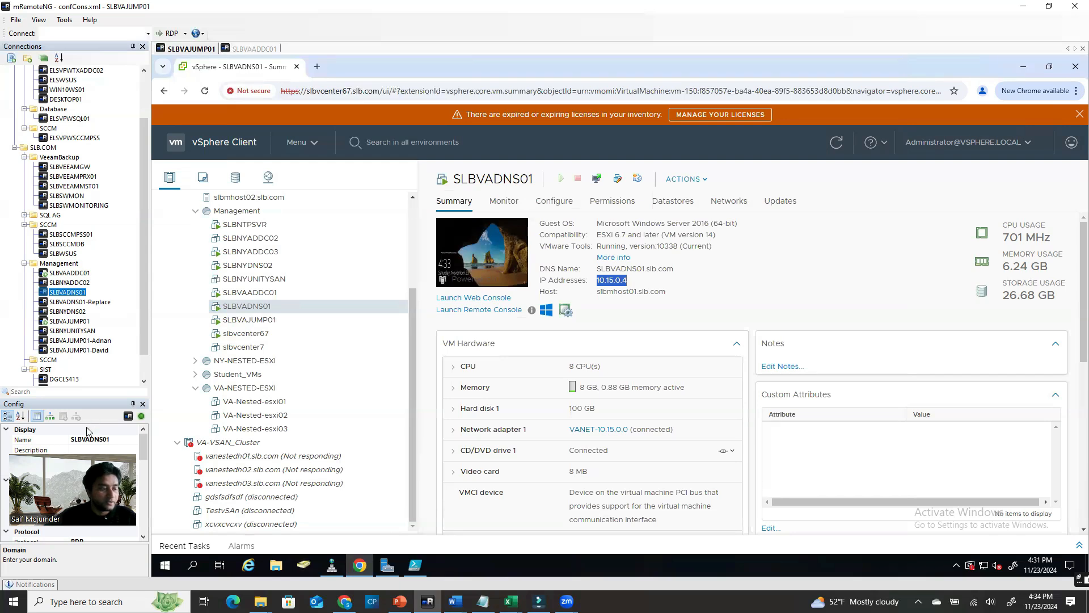
{"action": "double_click", "coordinate": [78, 293]}
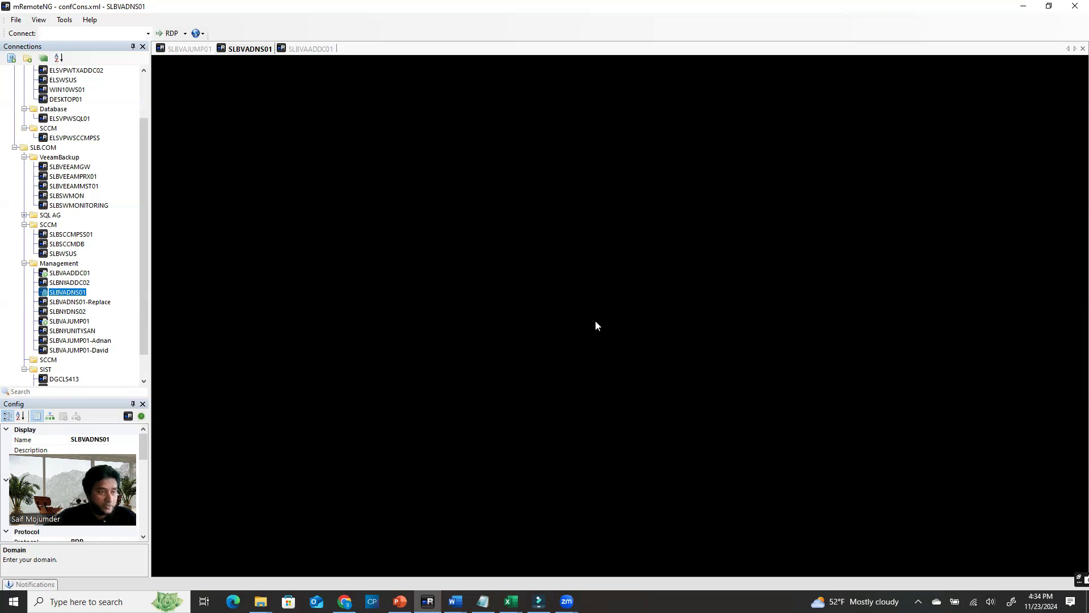
{"action": "left_click", "coordinate": [194, 50]}
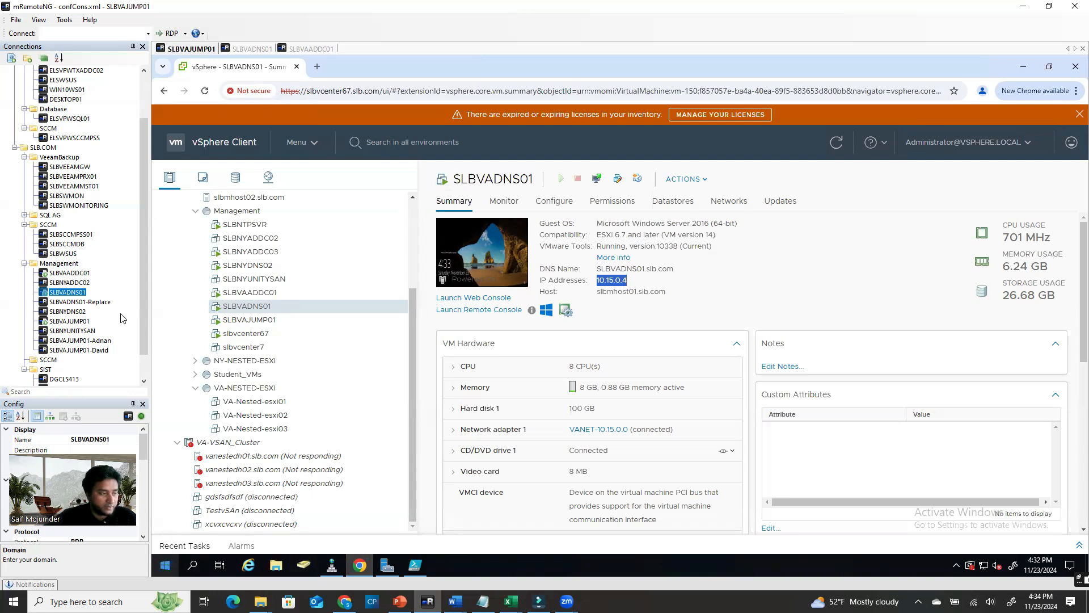
Run Command Prompt as administrator on SLBVAJUMP01 and start typing an nslookup command
{"action": "left_click", "coordinate": [88, 283]}
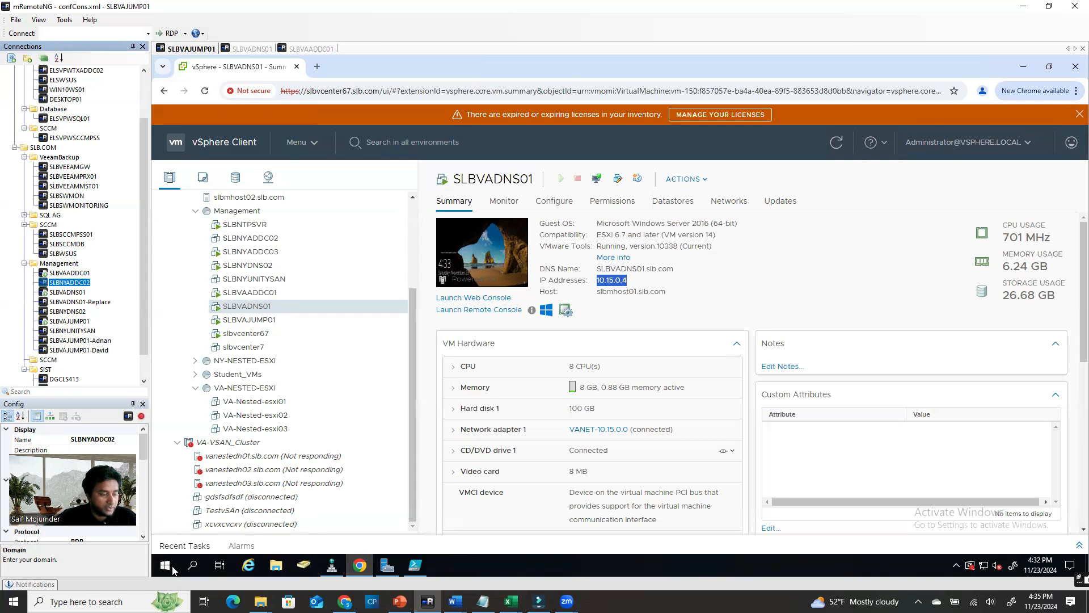
{"action": "left_click", "coordinate": [197, 565]}
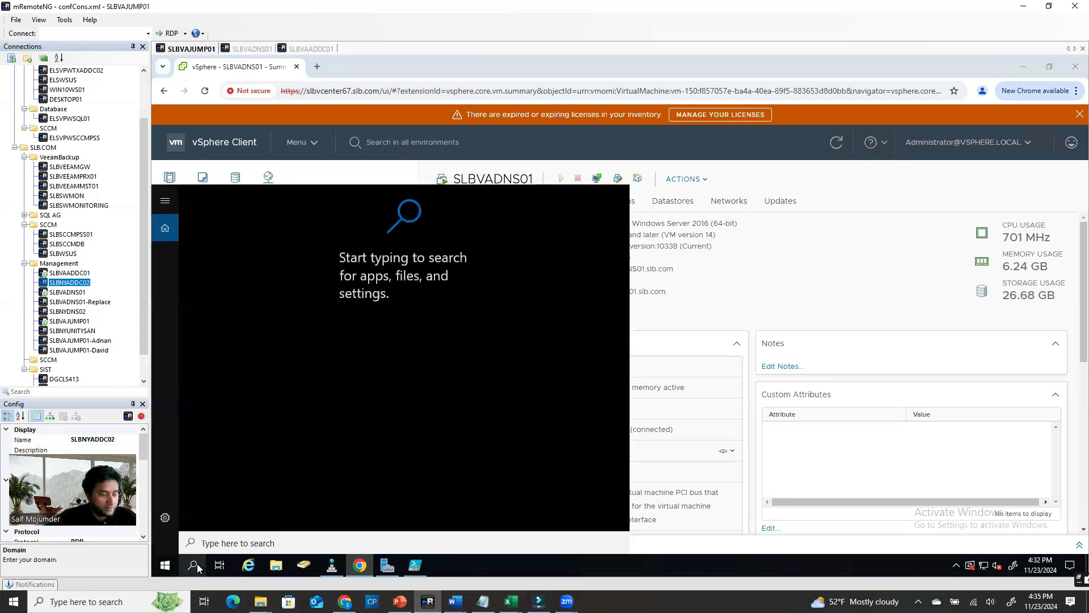
{"action": "type", "text": "cmd"}
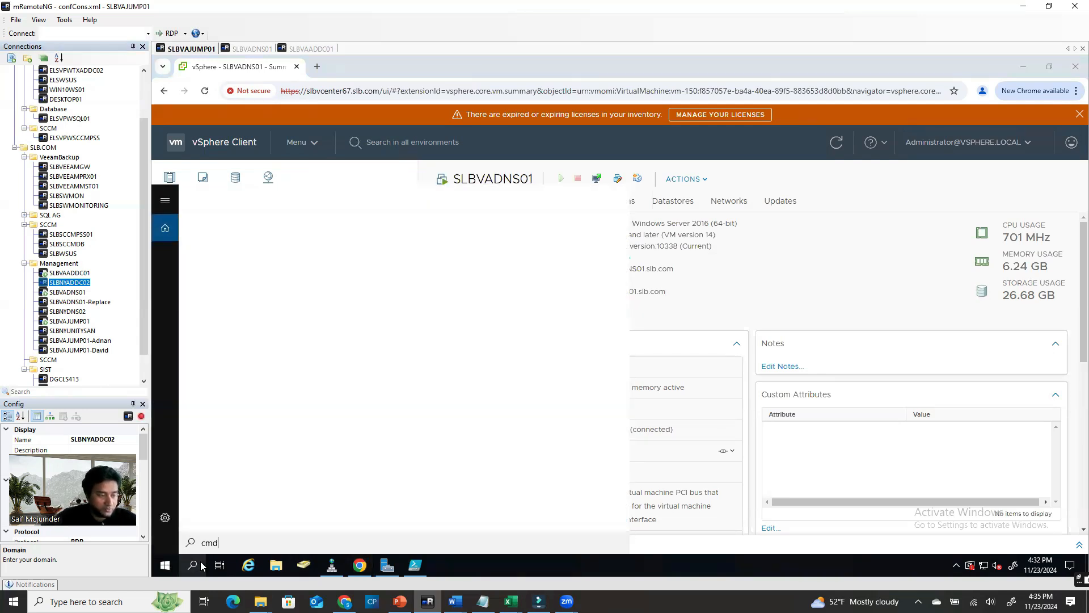
{"action": "right_click", "coordinate": [240, 253]}
{"action": "left_click", "coordinate": [271, 266]}
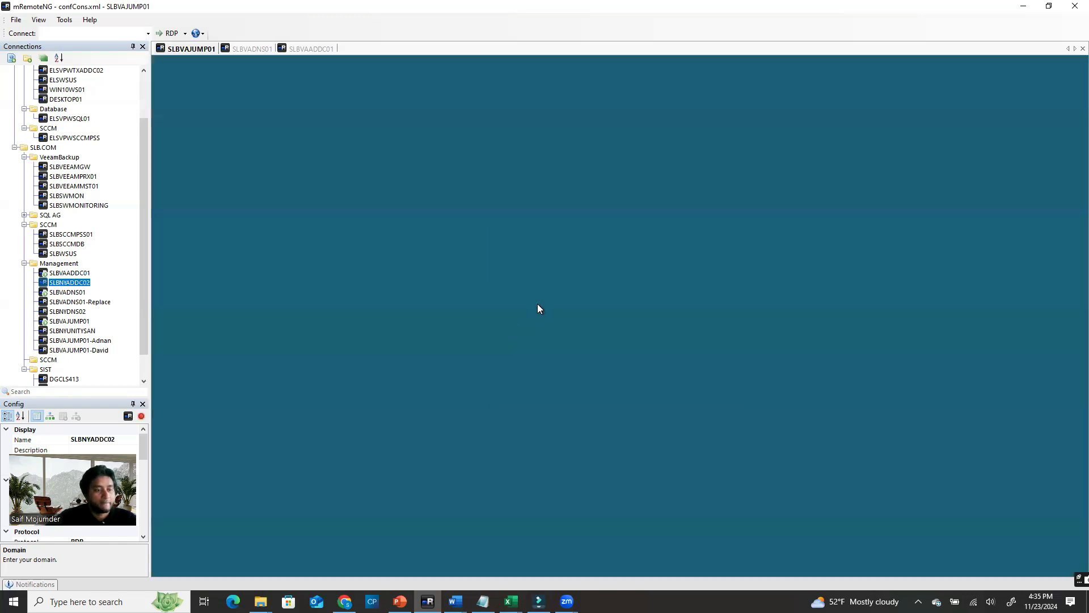
{"action": "left_click", "coordinate": [551, 378]}
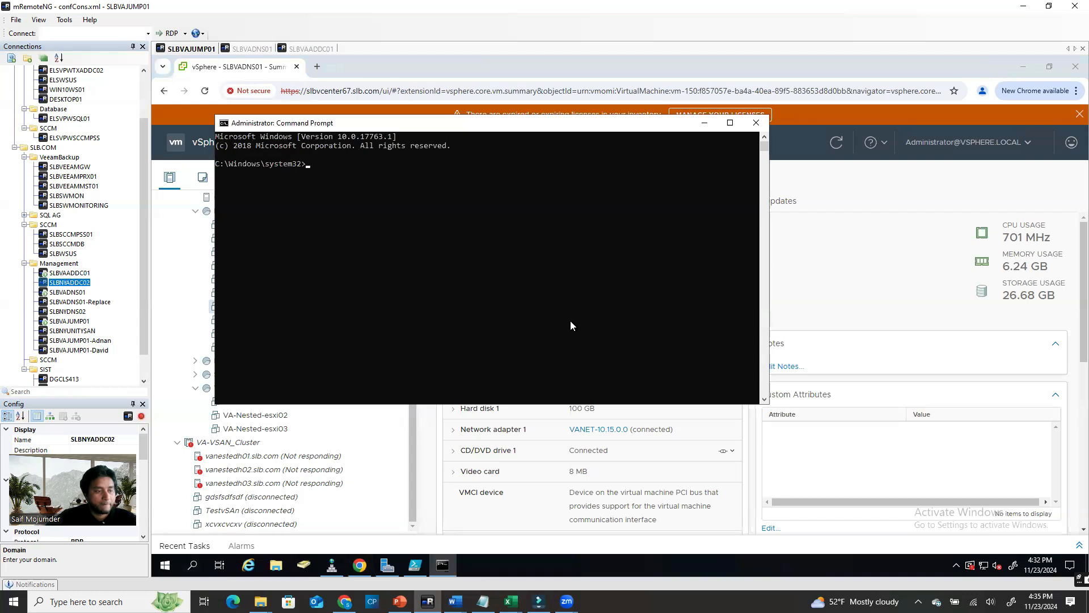
{"action": "type", "text": "nslookup"}
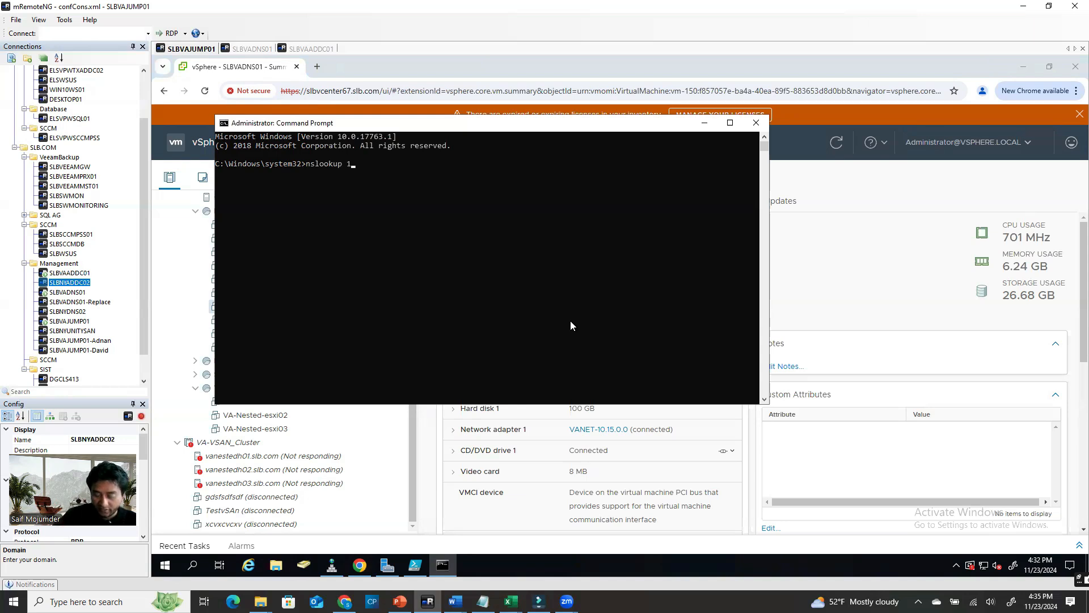
Reverse-look up 10.15.0.4, 10.15.15.4, 10.15.0.2 and 10.15.15.2 with nslookup
{"action": "type", "text": "15.0.4"}
{"action": "key", "text": "Return"}
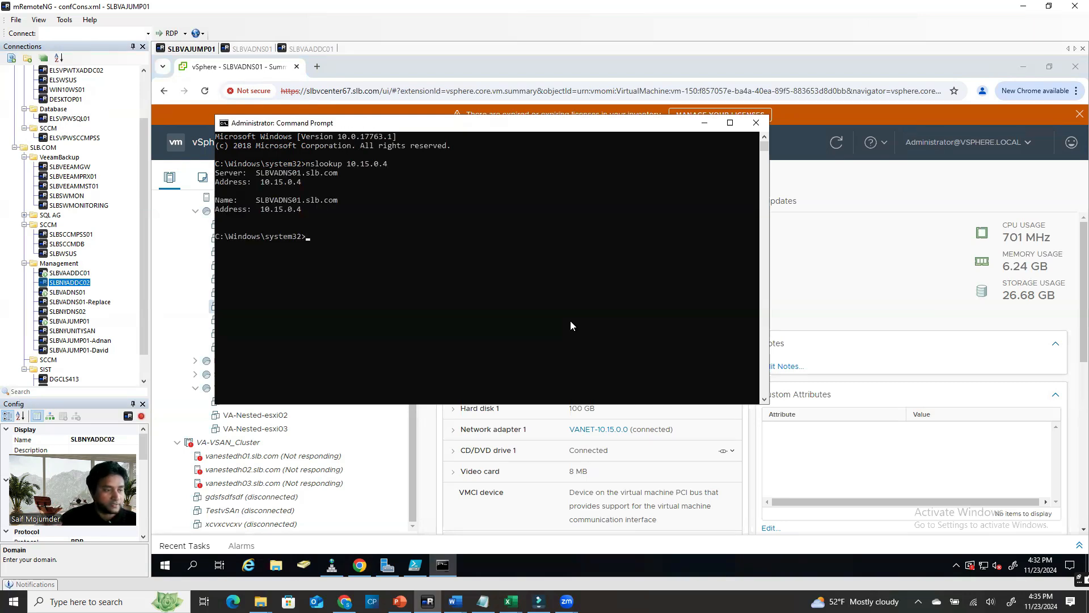
{"action": "key", "text": "Up"}
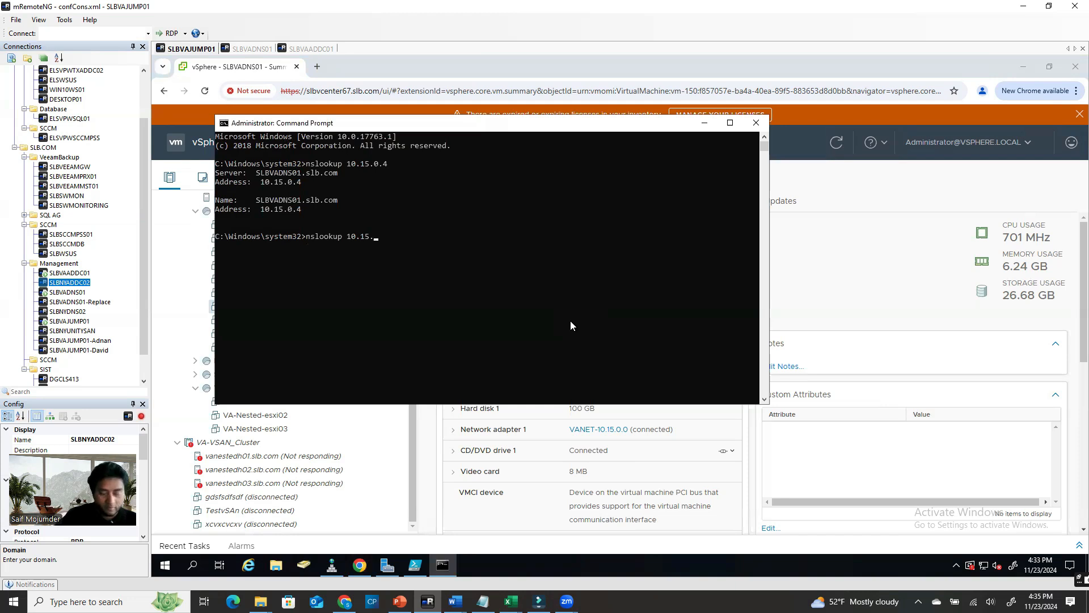
{"action": "type", "text": "15.4"}
{"action": "key", "text": "Return"}
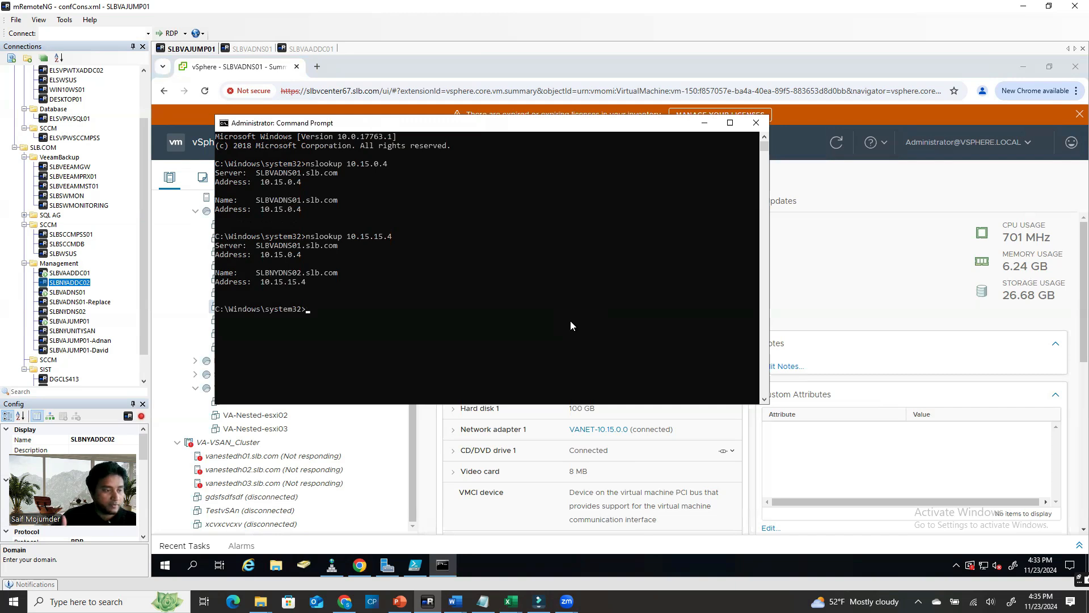
{"action": "key", "text": "Up"}
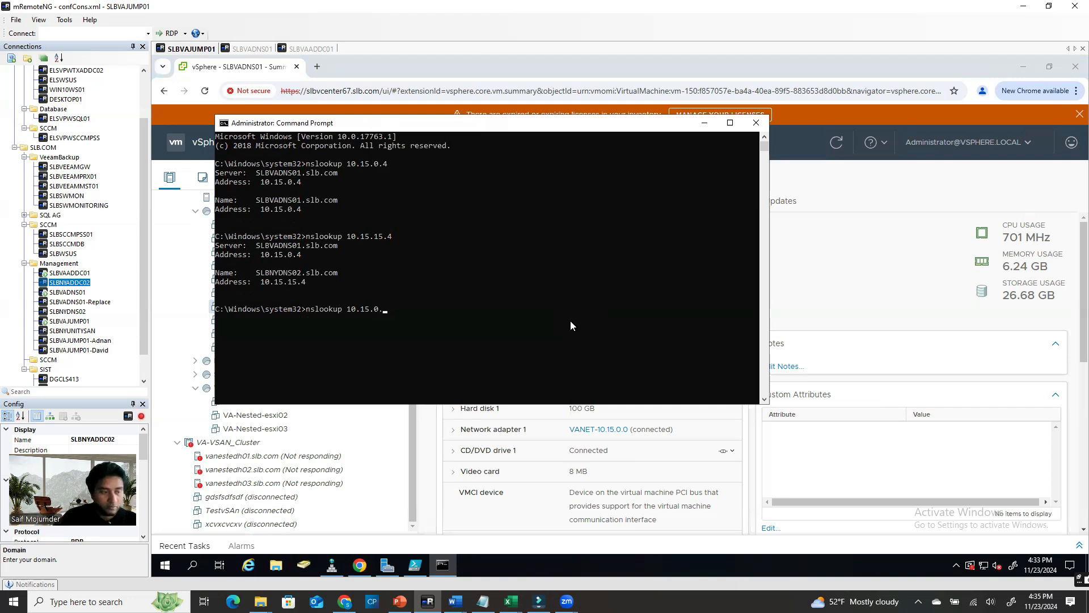
{"action": "key", "text": "Return"}
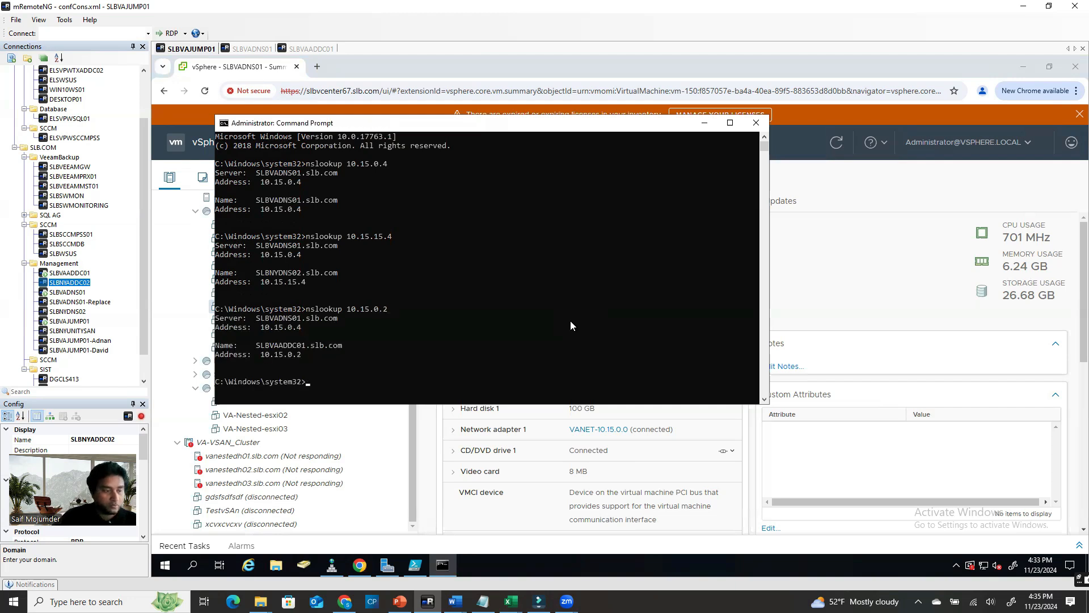
{"action": "key", "text": "Up"}
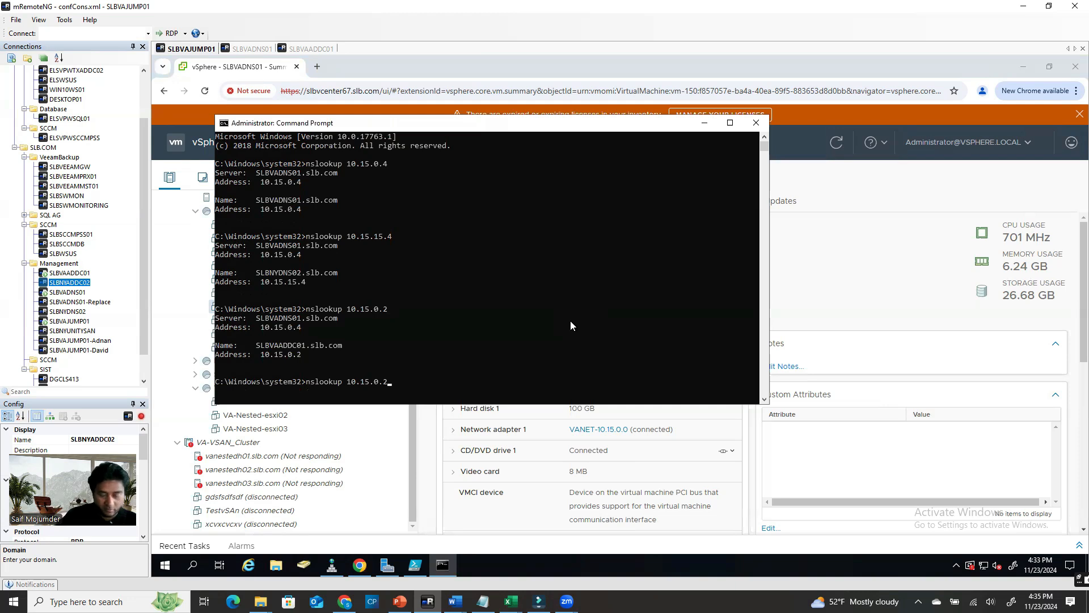
{"action": "key", "text": "BackSpace"}
{"action": "key", "text": "BackSpace"}
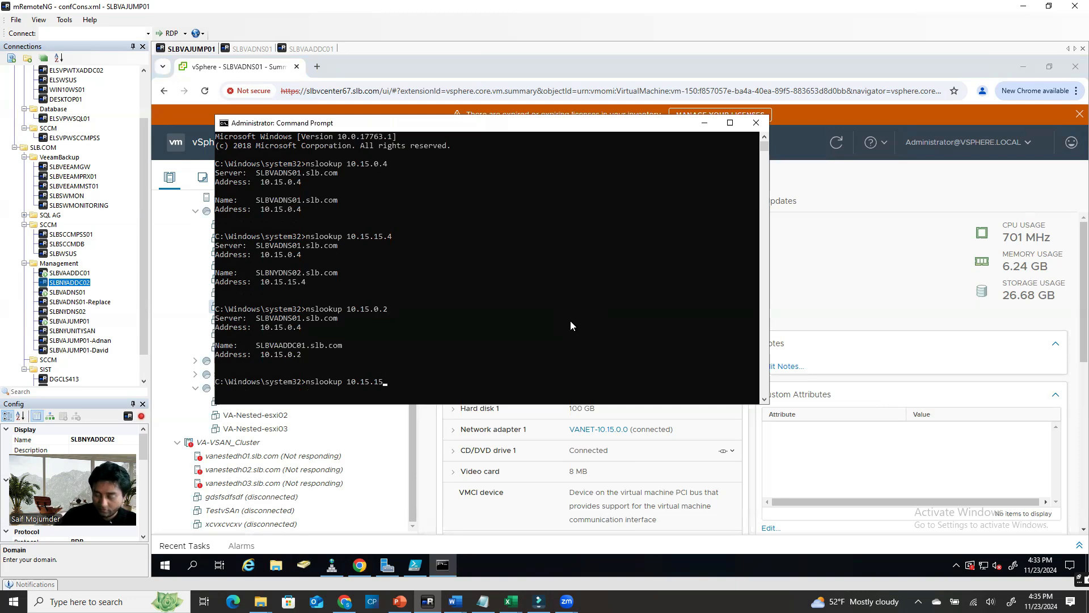
{"action": "key", "text": "Return"}
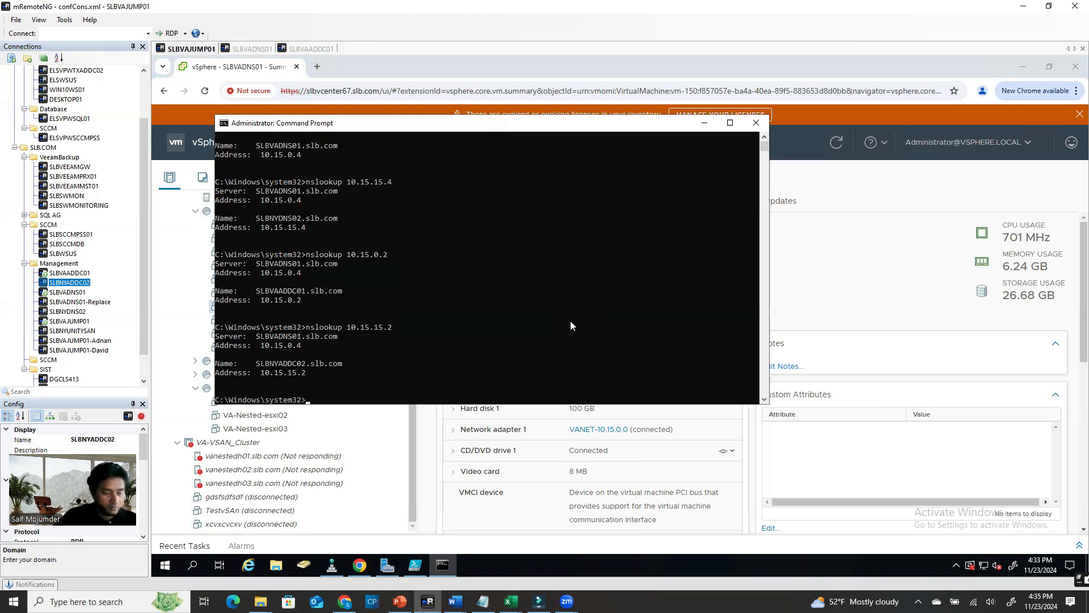
Copy SLBVAJUMP01's IP 10.15.0.110 from its settings, nslookup it, then view SLBNYDNS02's summary
{"action": "left_click_drag", "start_coordinate": [423, 126], "coordinate": [617, 77]}
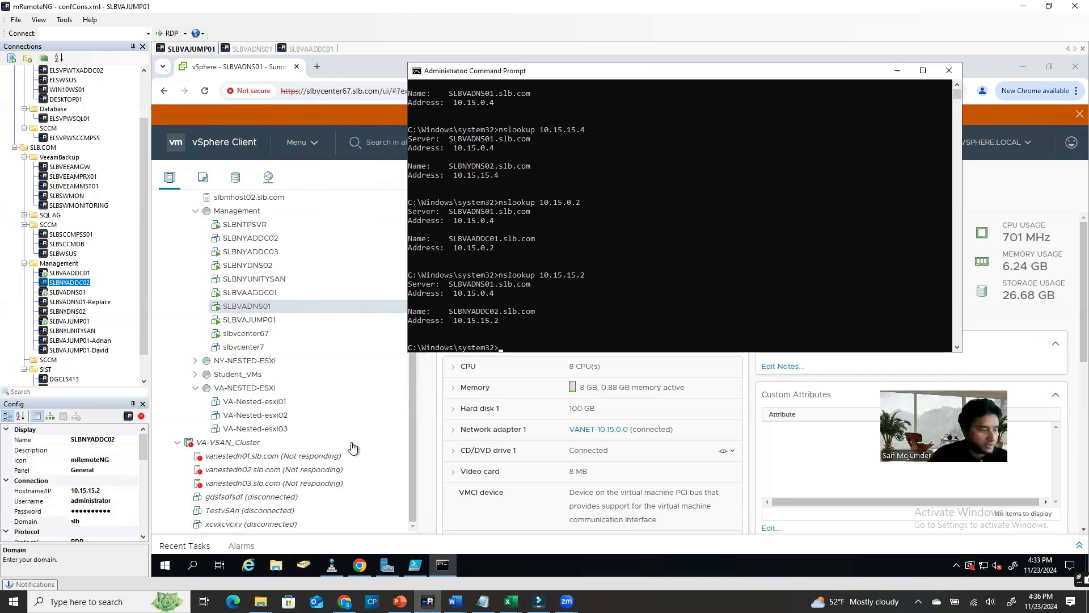
{"action": "left_click", "coordinate": [90, 322]}
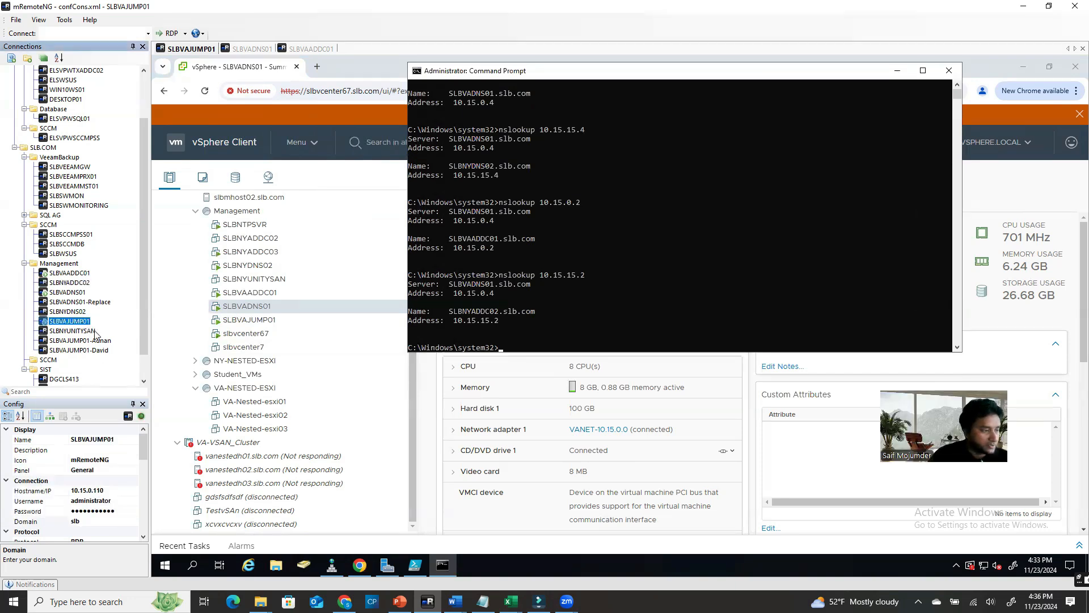
{"action": "left_click", "coordinate": [109, 490]}
{"action": "double_click", "coordinate": [109, 489]}
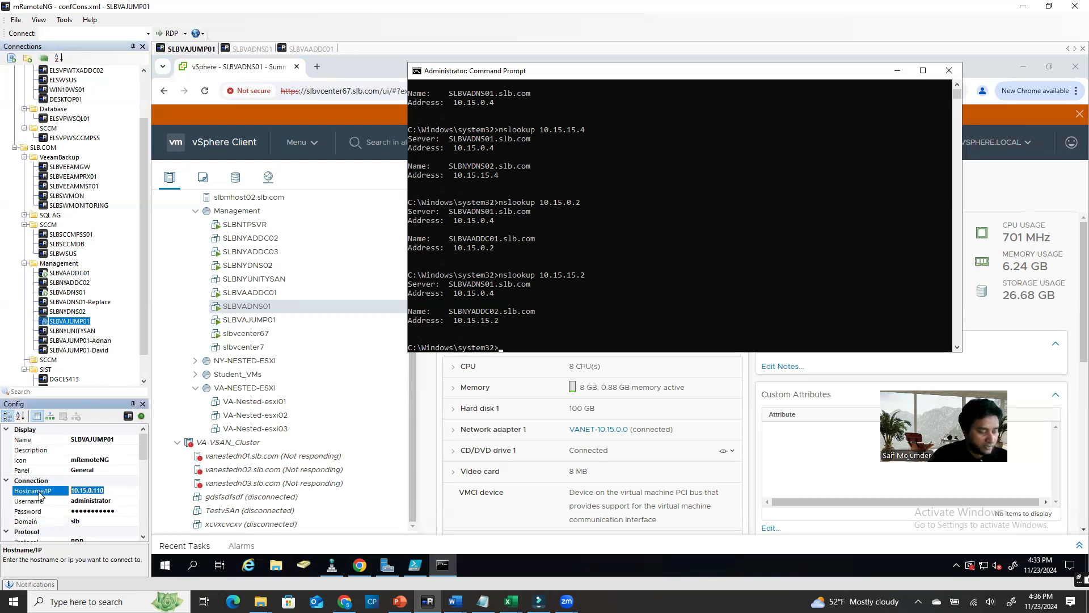
{"action": "left_click", "coordinate": [533, 339]}
{"action": "type", "text": "nslookup"}
{"action": "type", "text": "10.15.0.110"}
{"action": "key", "text": "Return"}
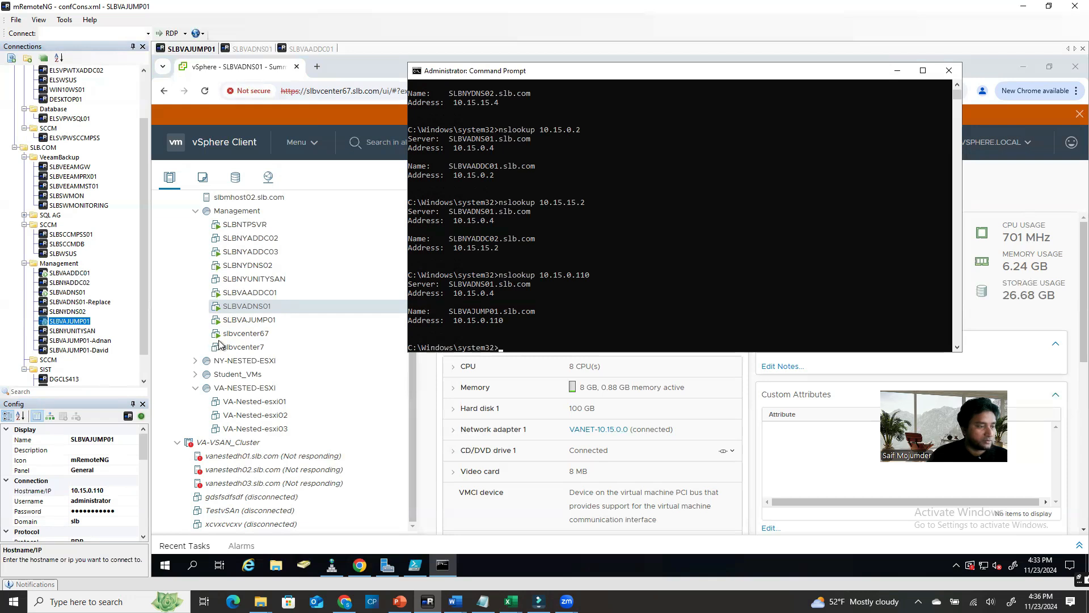
{"action": "left_click", "coordinate": [268, 271]}
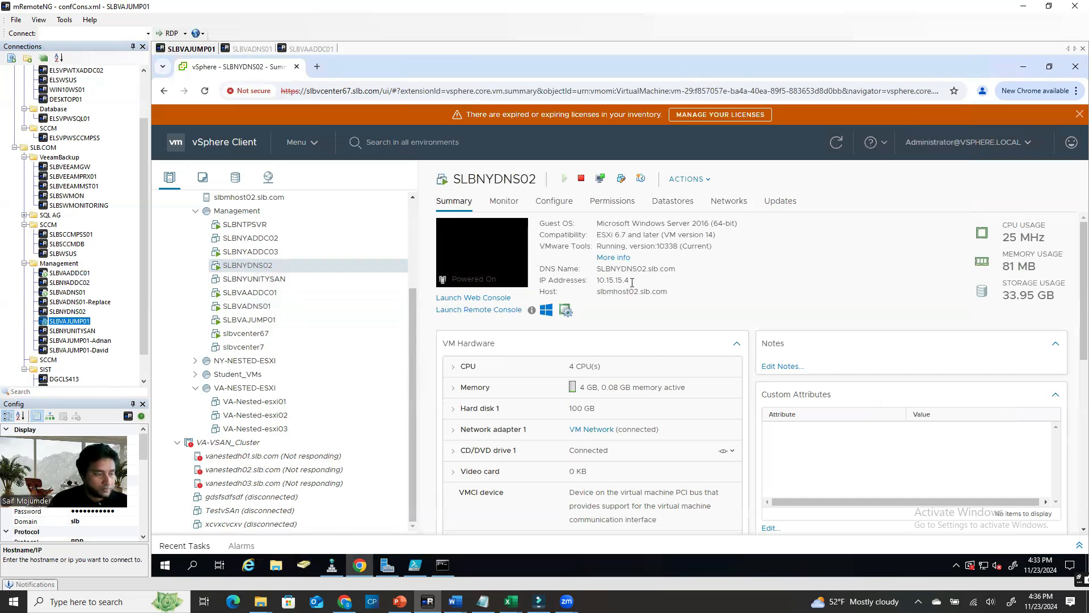
Find slbvcenter67's IP 10.15.0.112 in vSphere and type nslookup 10.15.0.112 in the Command Prompt
{"action": "left_click", "coordinate": [246, 333]}
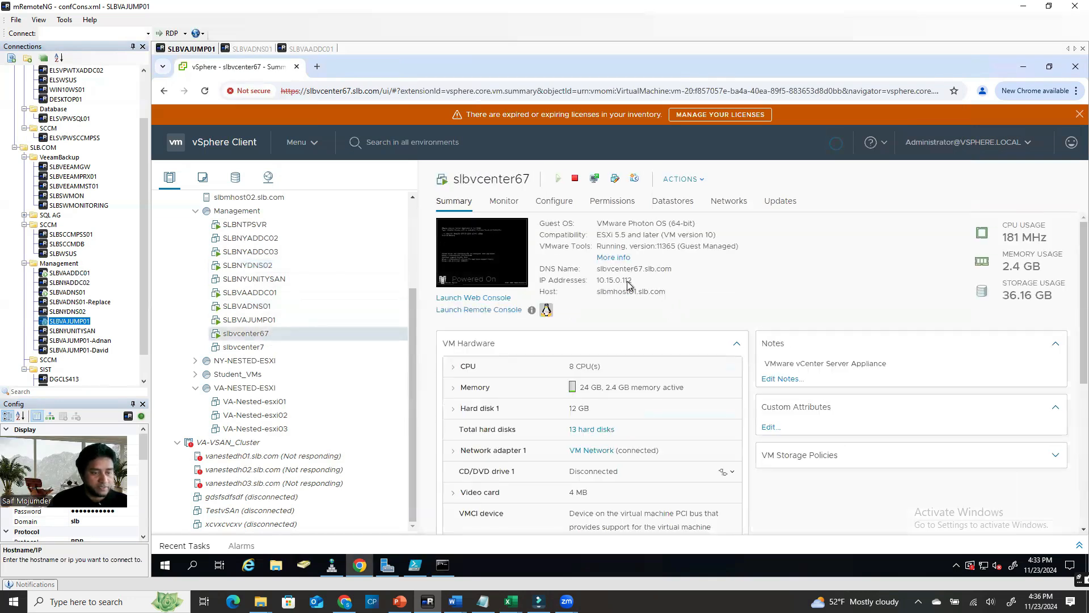
{"action": "left_click_drag", "start_coordinate": [633, 281], "coordinate": [596, 280]}
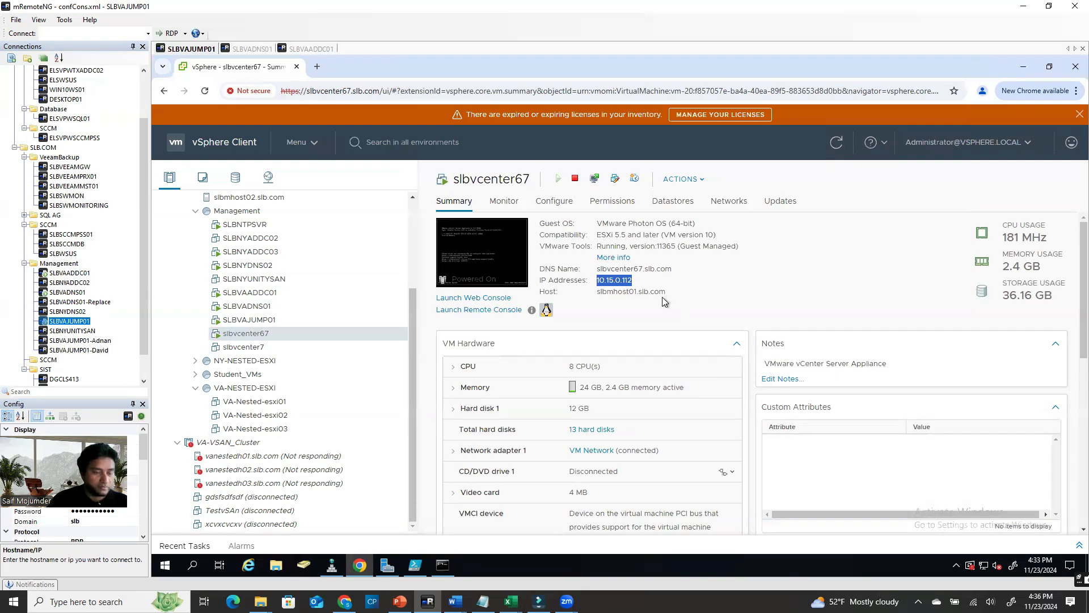
{"action": "left_click", "coordinate": [443, 564]}
{"action": "left_click", "coordinate": [645, 332]}
{"action": "type", "text": "nslookup "}
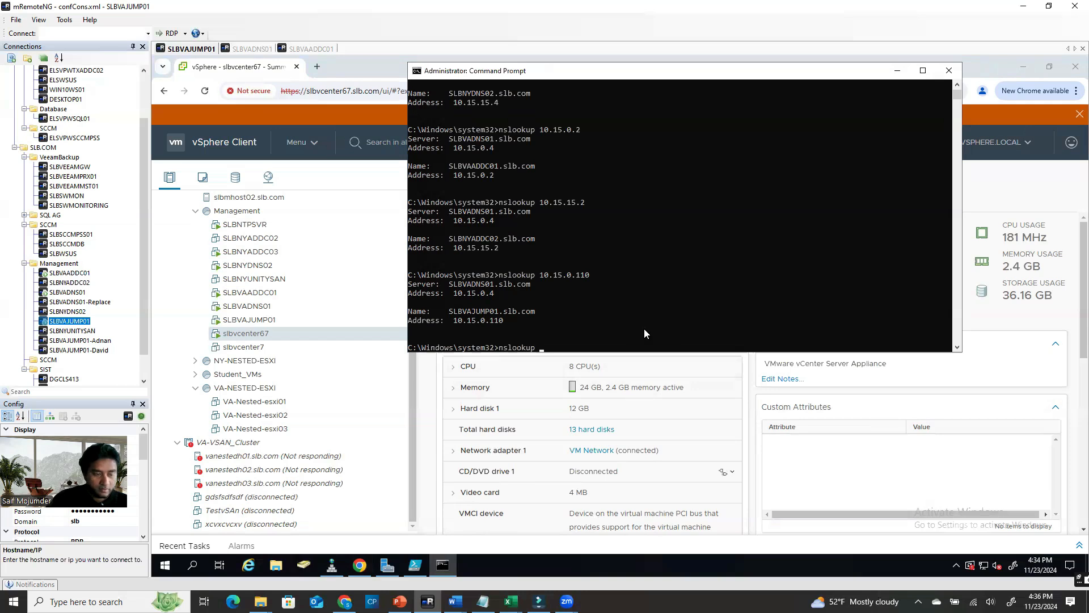
{"action": "type", "text": "10.15.0.112"}
Reverse-resolve 10.15.0.112 to slbvcenter67.slb.com, forward-resolve that name, then switch to SLBVAADDC01
{"action": "key", "text": "Return"}
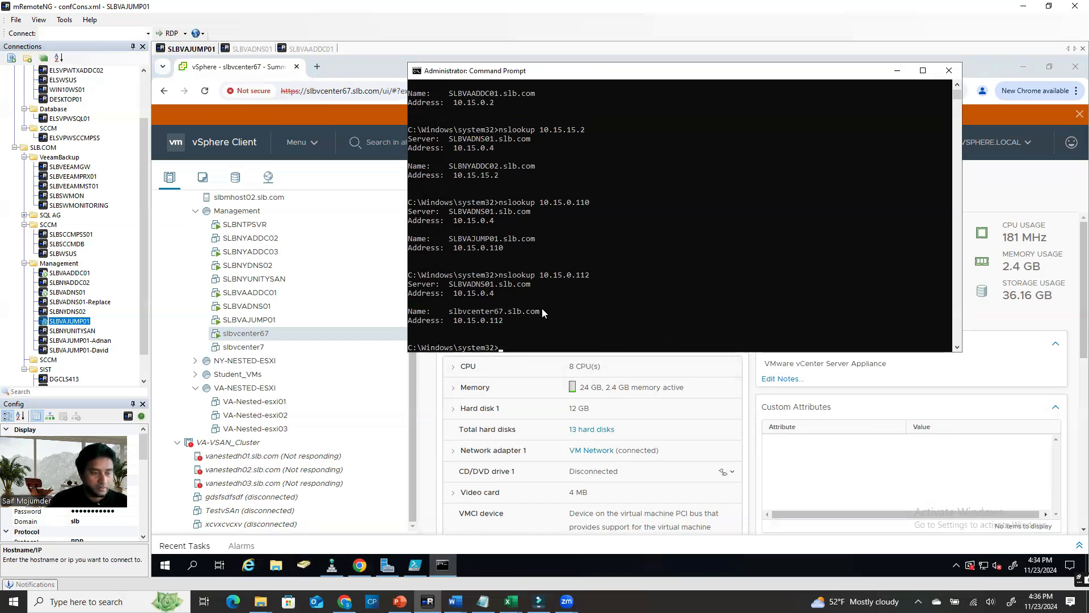
{"action": "left_click_drag", "start_coordinate": [541, 310], "coordinate": [452, 315]}
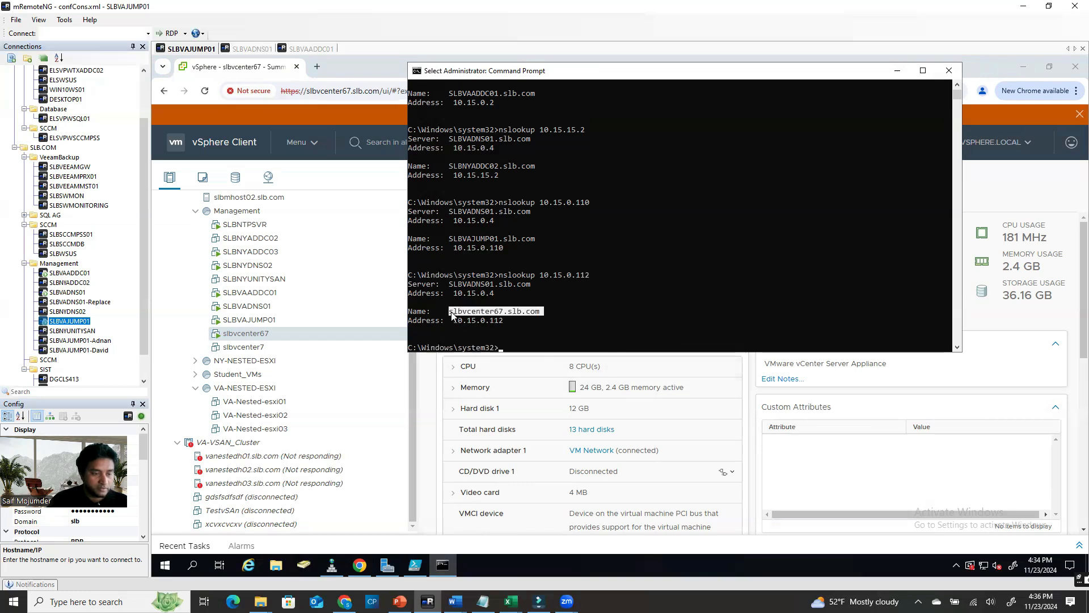
{"action": "right_click", "coordinate": [452, 315]}
{"action": "left_click", "coordinate": [555, 348]}
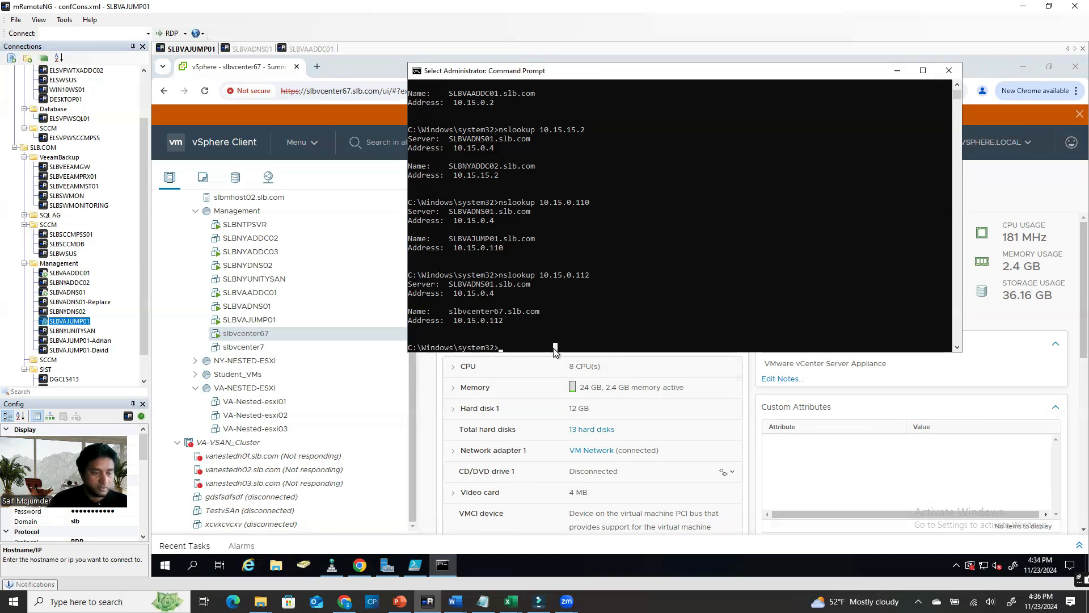
{"action": "type", "text": "ns"}
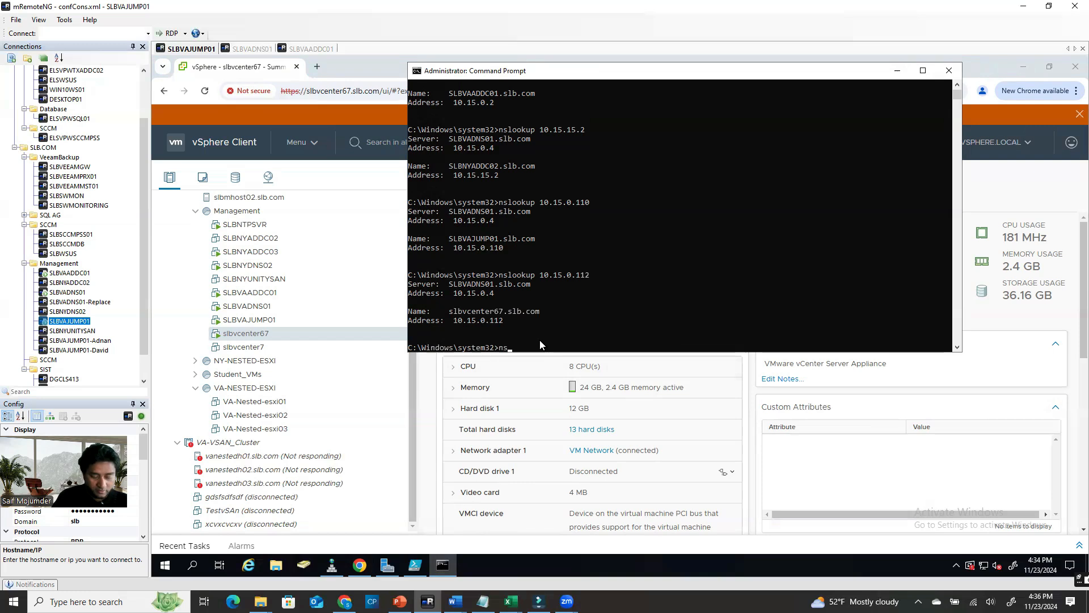
{"action": "right_click", "coordinate": [580, 334]}
{"action": "key", "text": "Return"}
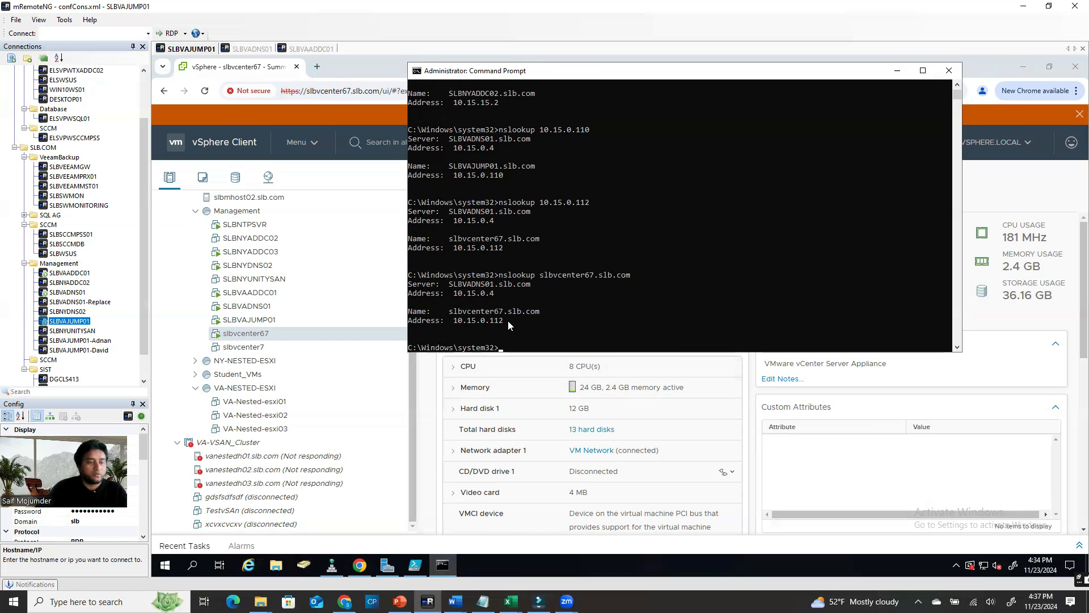
{"action": "left_click", "coordinate": [311, 49]}
On the SLBVADNS01 session, launch DNS from Server Manager's Tools menu
{"action": "left_click", "coordinate": [250, 49]}
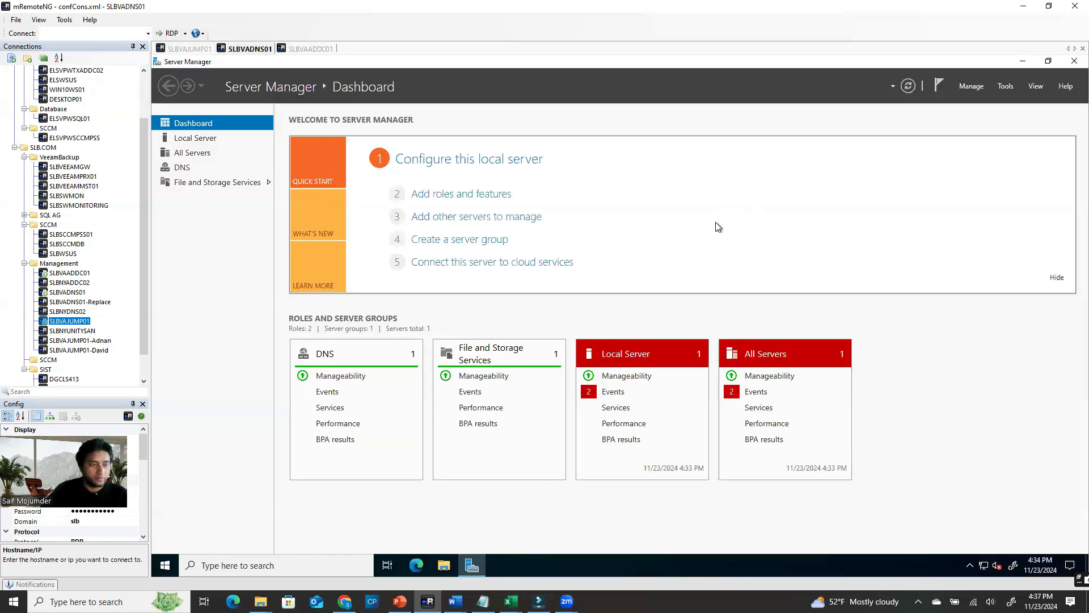
{"action": "left_click", "coordinate": [1025, 61]}
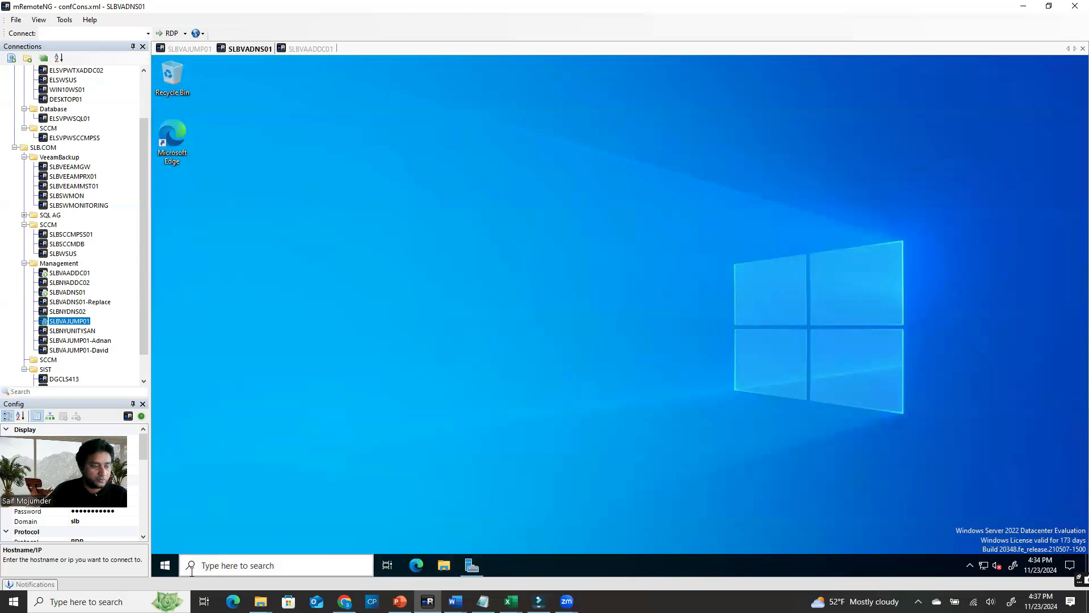
{"action": "left_click", "coordinate": [472, 565]}
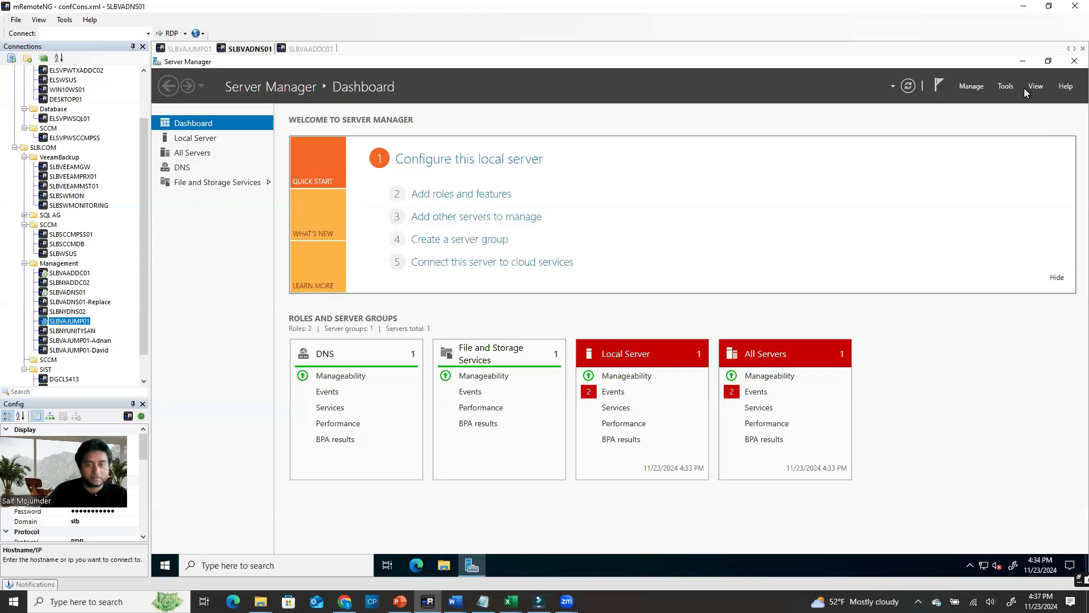
{"action": "left_click", "coordinate": [1006, 86]}
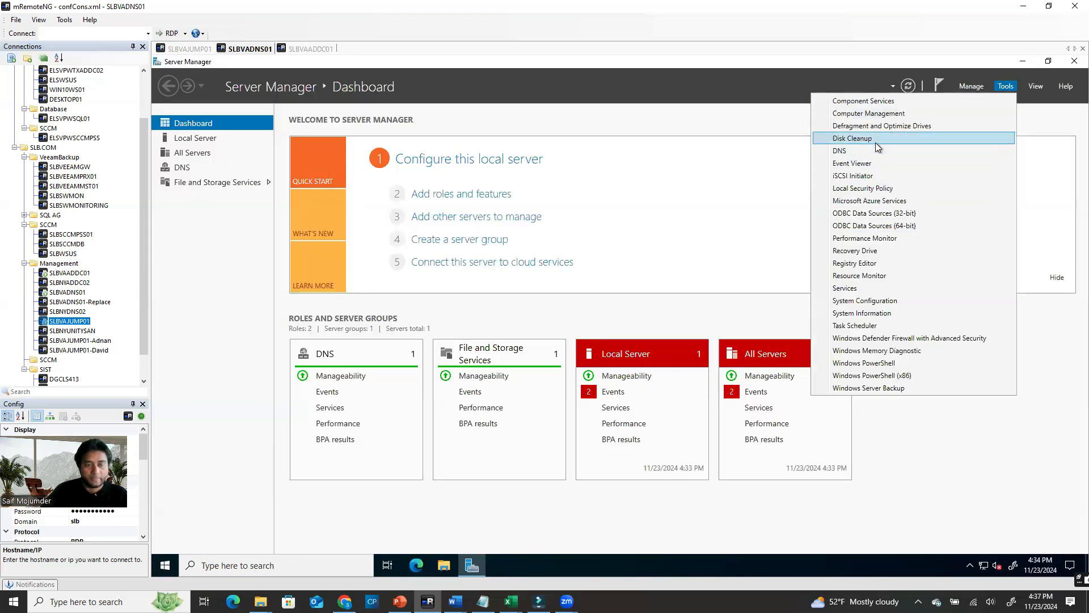
{"action": "left_click", "coordinate": [872, 164]}
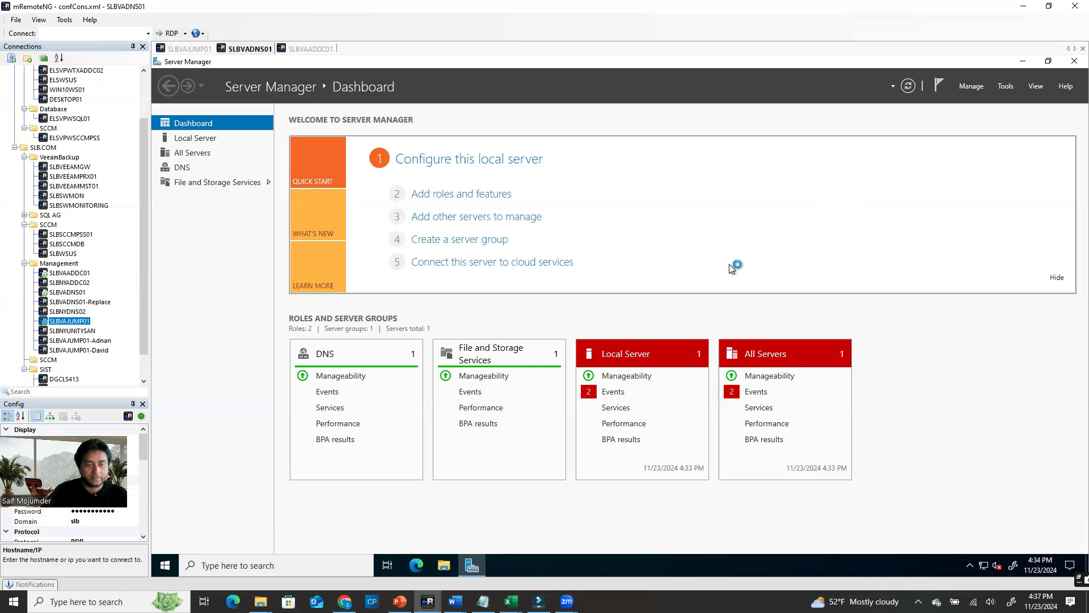
Expand SLBVADNS01's Forward Lookup Zones and review the host records in slb.com
{"action": "left_click", "coordinate": [1023, 60]}
{"action": "left_click", "coordinate": [205, 145]}
{"action": "left_click", "coordinate": [190, 146]}
{"action": "left_click", "coordinate": [226, 154]}
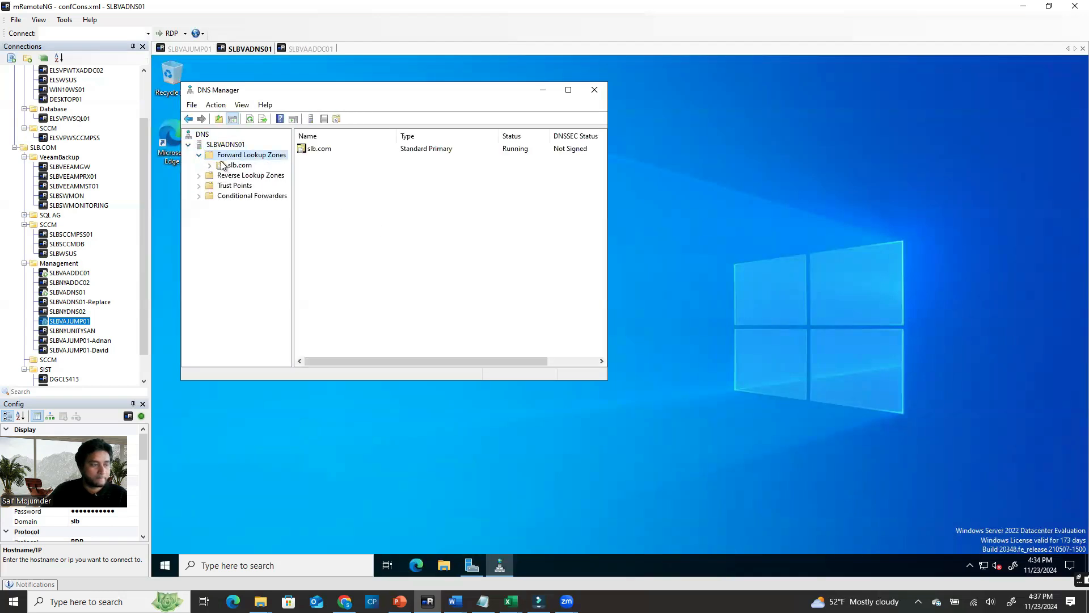
{"action": "left_click", "coordinate": [236, 165]}
{"action": "left_click_drag", "start_coordinate": [600, 242], "coordinate": [607, 311]}
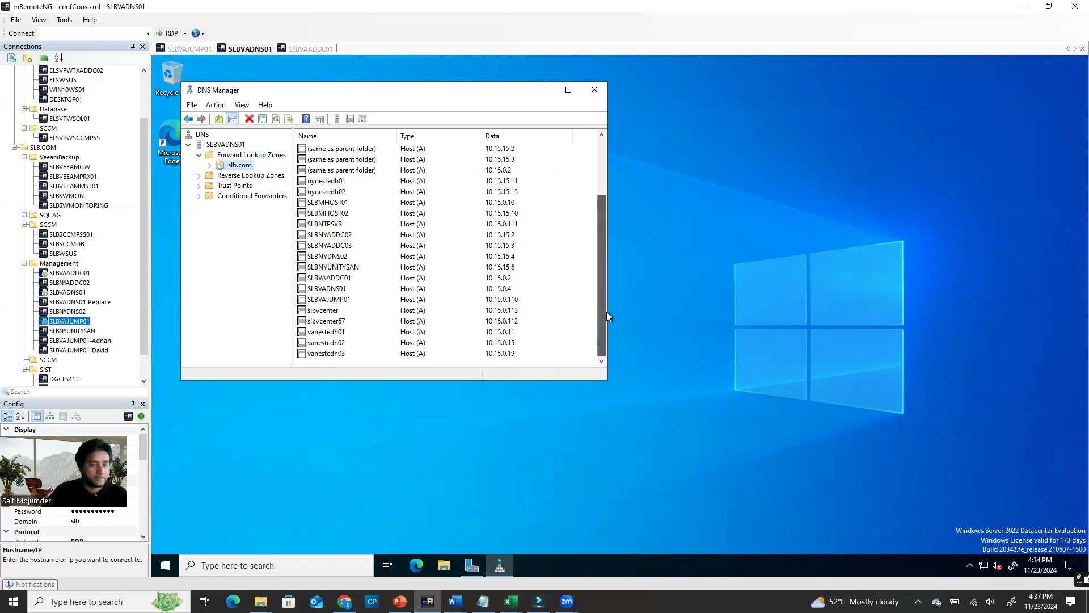
Review PTR records in the 0.15.10 and 15.15.10.in-addr.arpa reverse zones, then bring up the DNS migration slide
{"action": "double_click", "coordinate": [209, 176]}
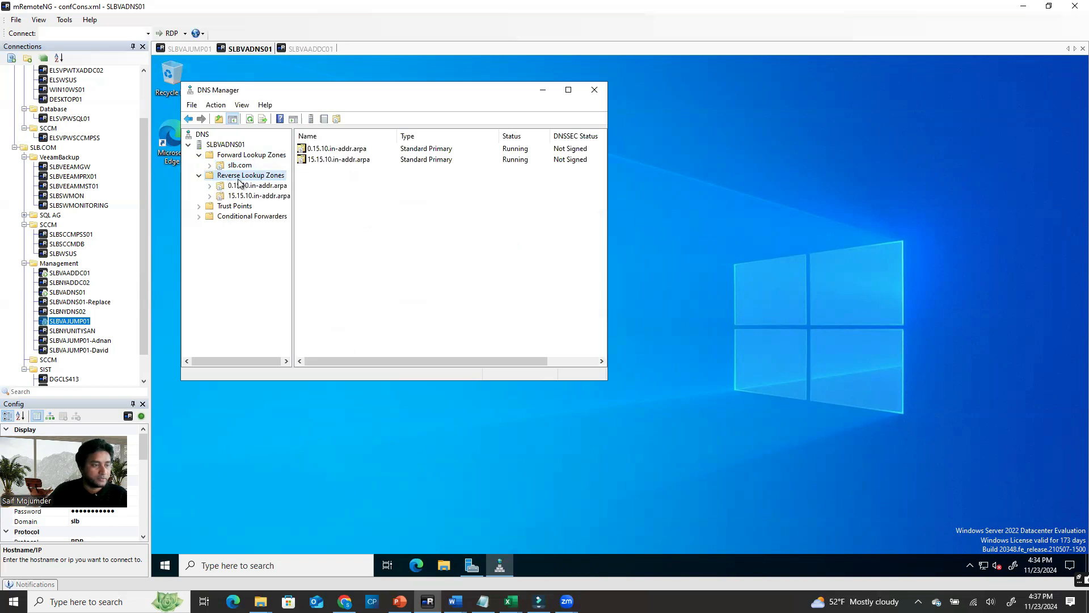
{"action": "left_click", "coordinate": [219, 188]}
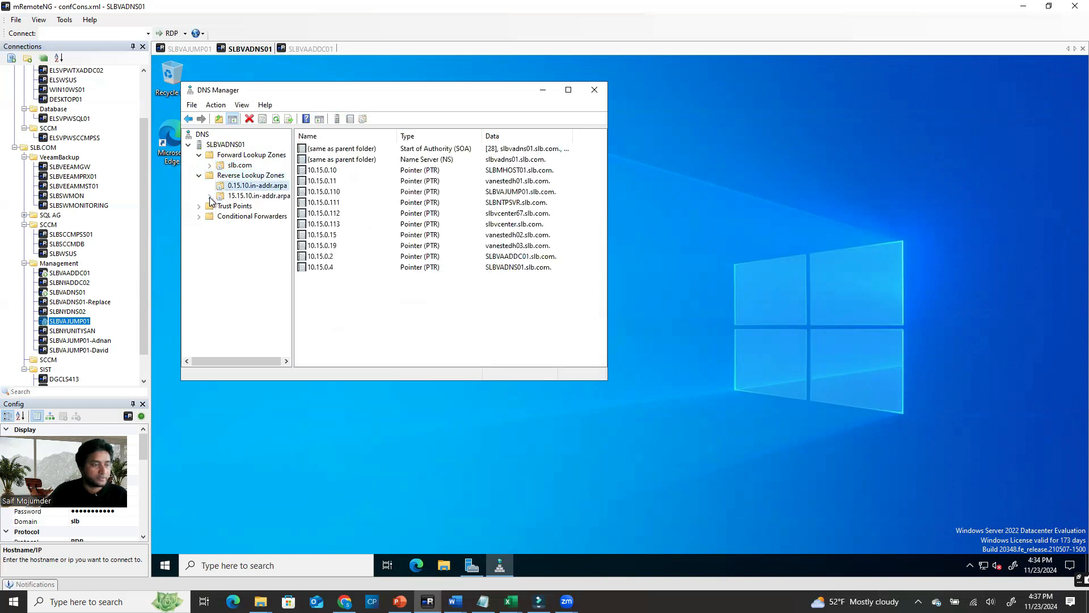
{"action": "left_click", "coordinate": [233, 196]}
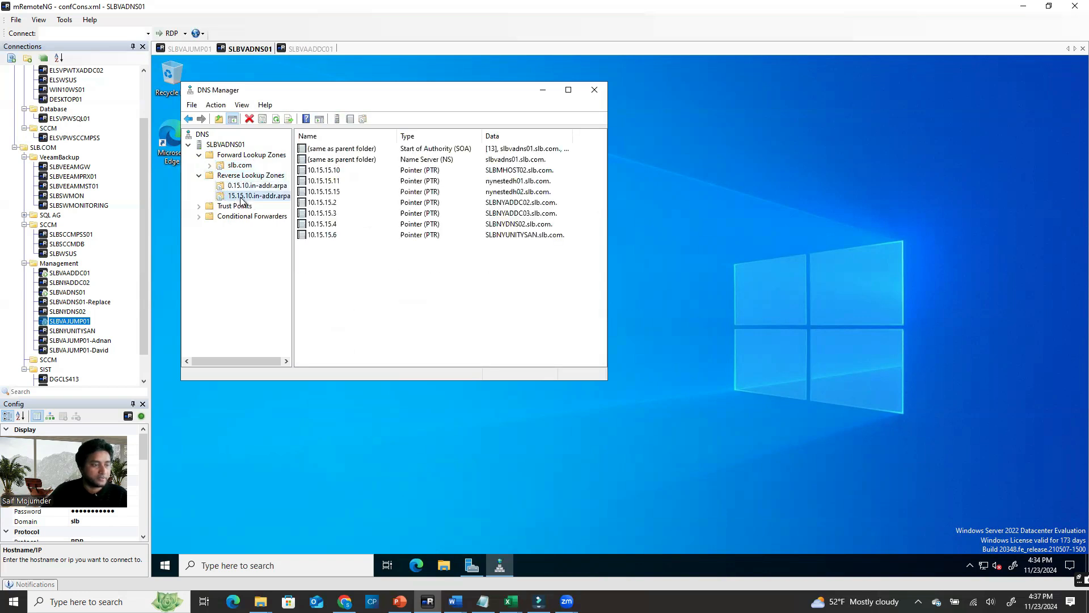
{"action": "left_click", "coordinate": [463, 327]}
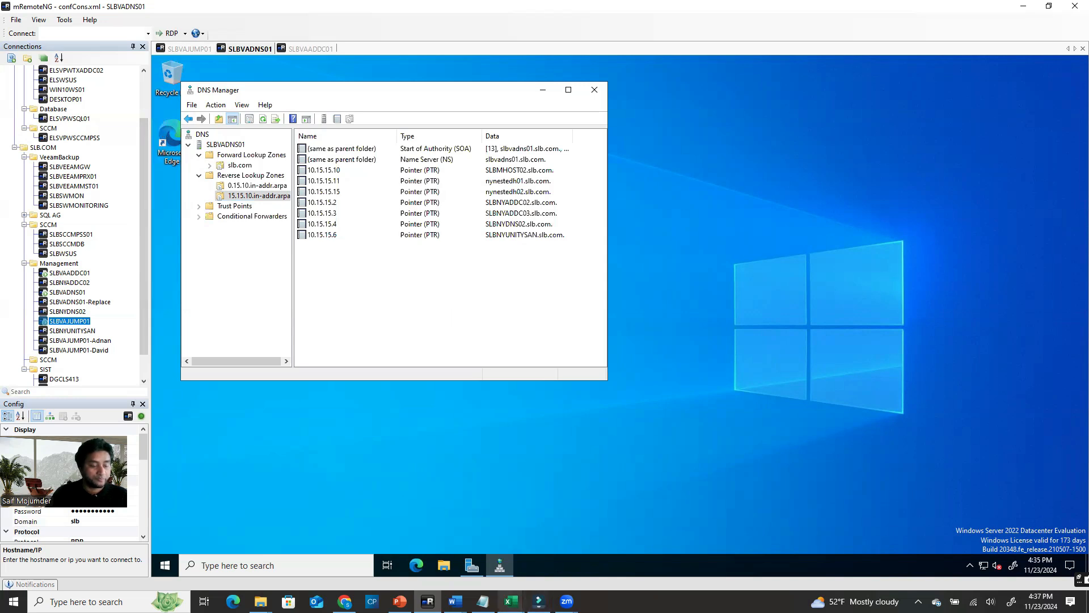
{"action": "left_click", "coordinate": [399, 601]}
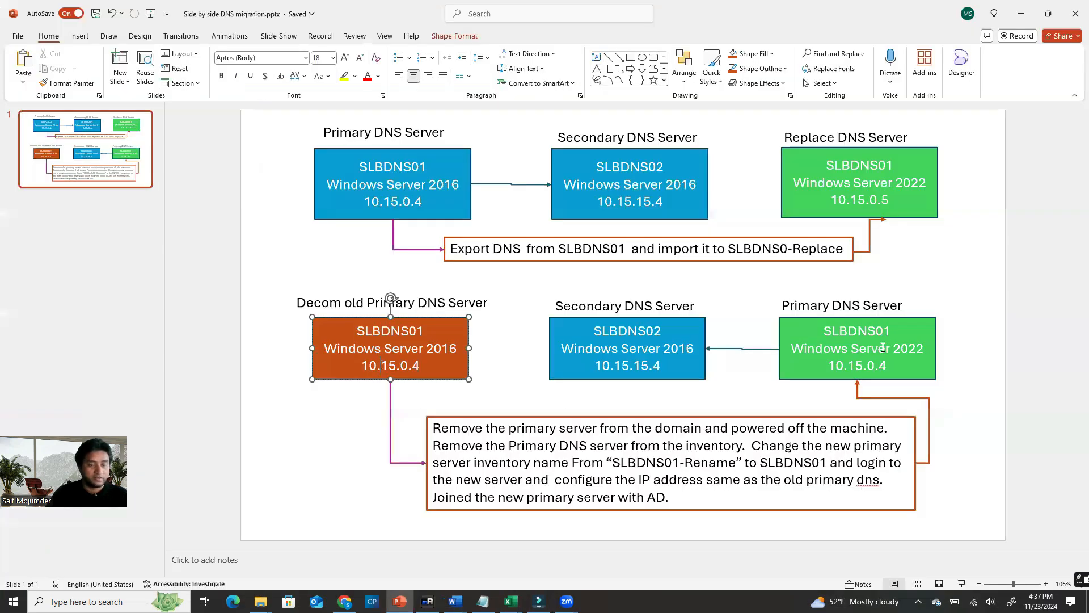
Select the SLBDNS01 and SLBDNS02 boxes and the Secondary DNS Server labels on the migration diagram
{"action": "left_click", "coordinate": [885, 330]}
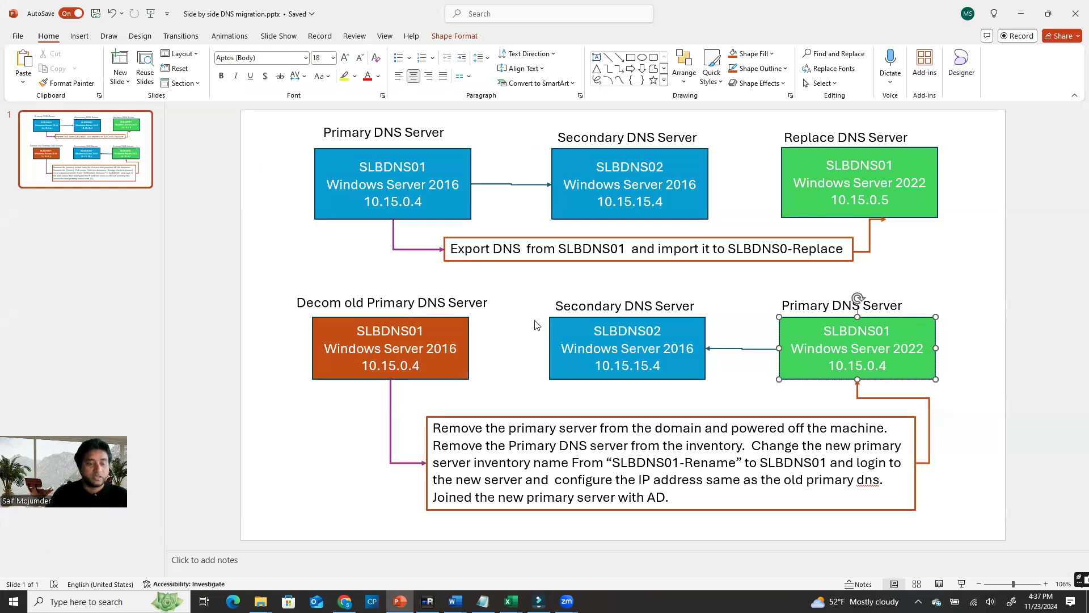
{"action": "left_click", "coordinate": [601, 312]}
{"action": "left_click", "coordinate": [666, 326]}
{"action": "left_click", "coordinate": [667, 320]}
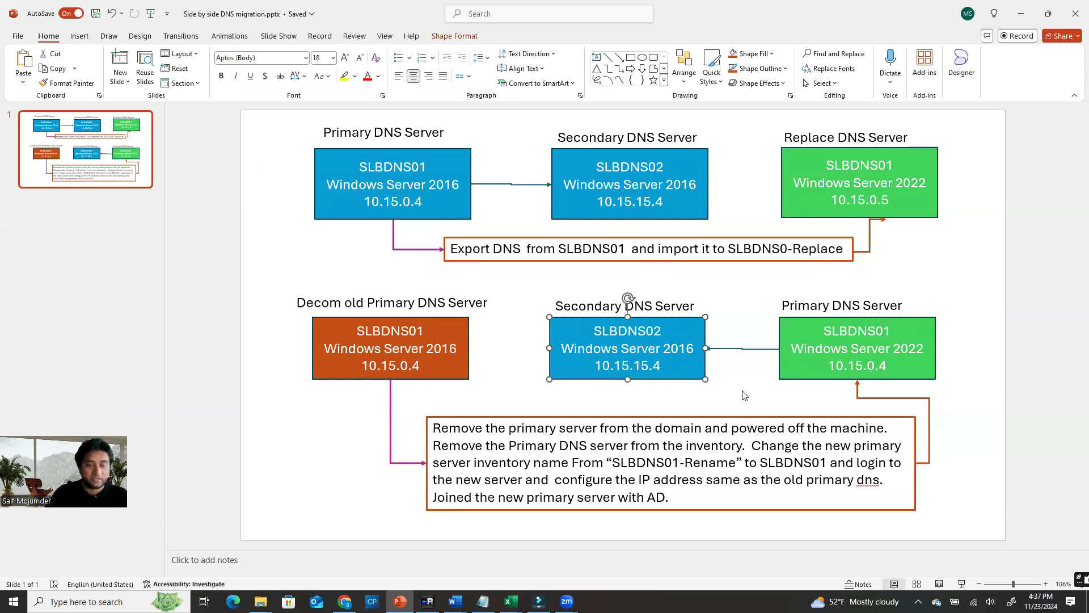
{"action": "left_click", "coordinate": [762, 401]}
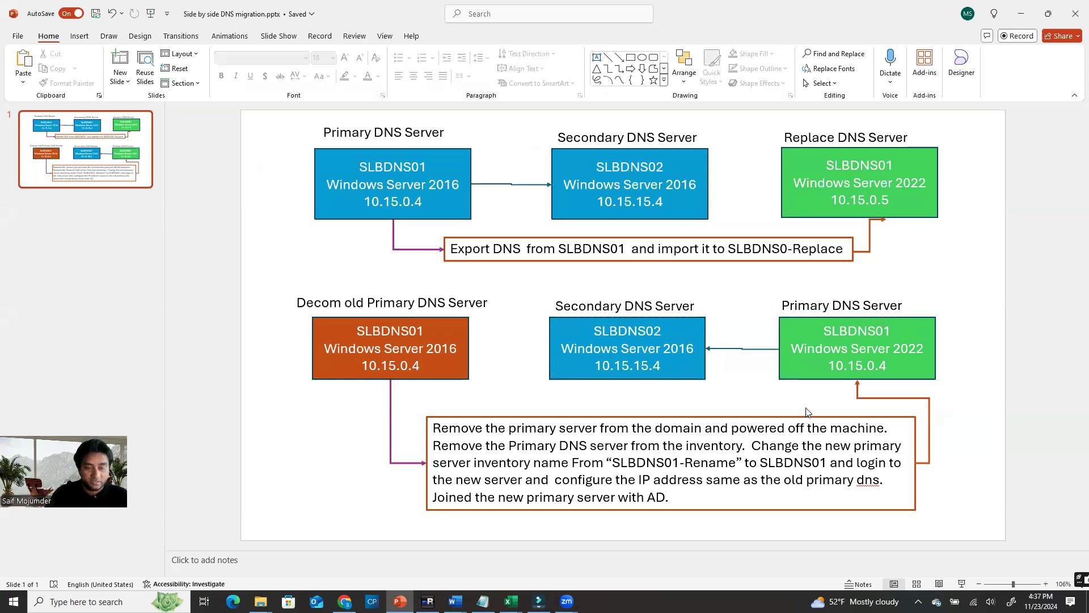
{"action": "left_click", "coordinate": [650, 319]}
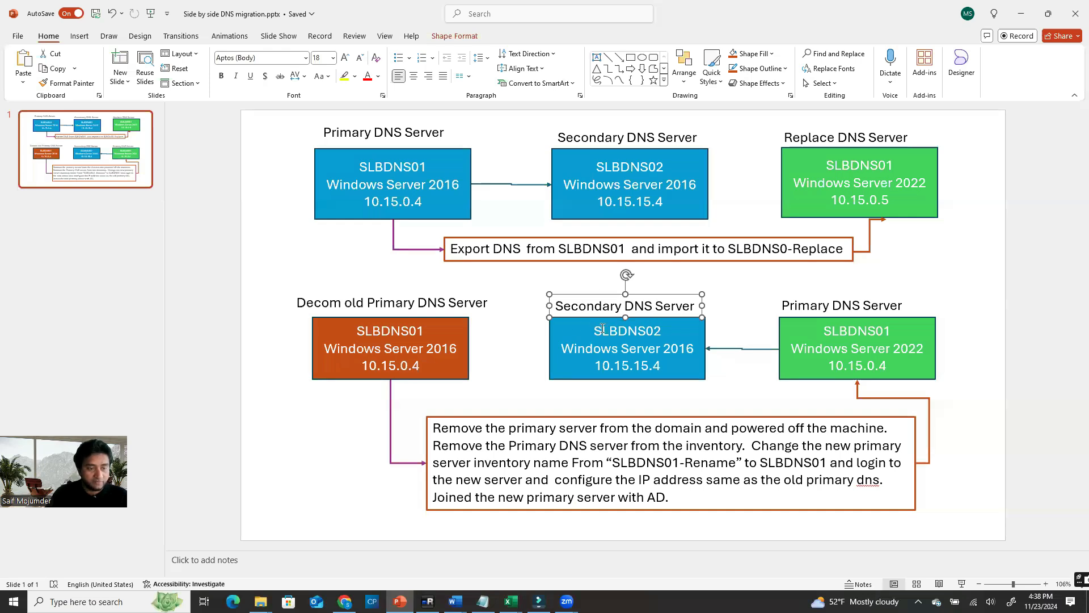
Inspect the Secondary DNS Server label and SLBDNS02 box text, then minimize PowerPoint
{"action": "left_click", "coordinate": [682, 308]}
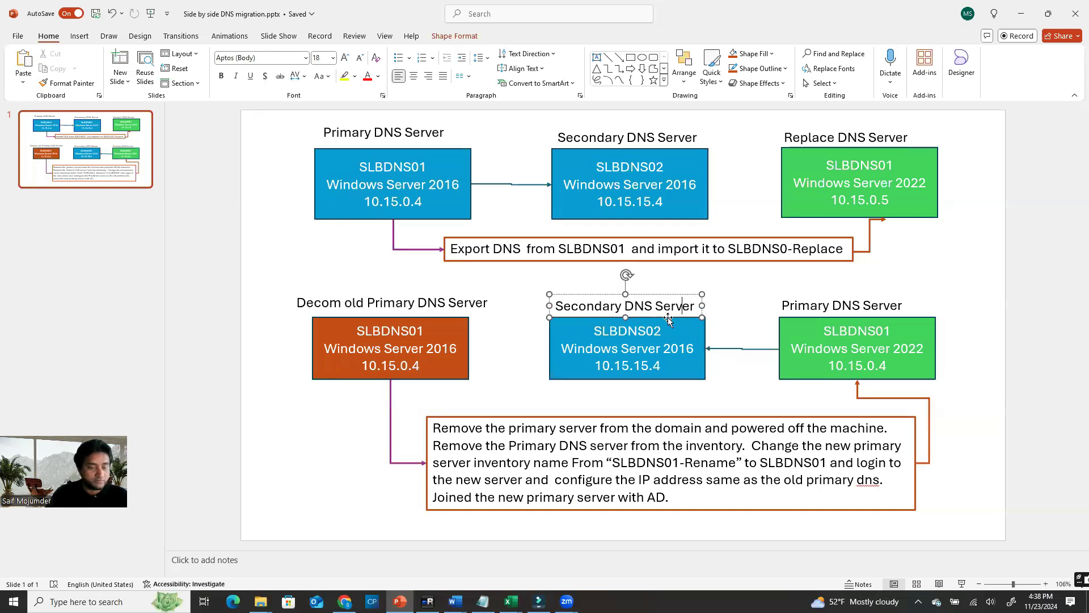
{"action": "left_click", "coordinate": [668, 318]}
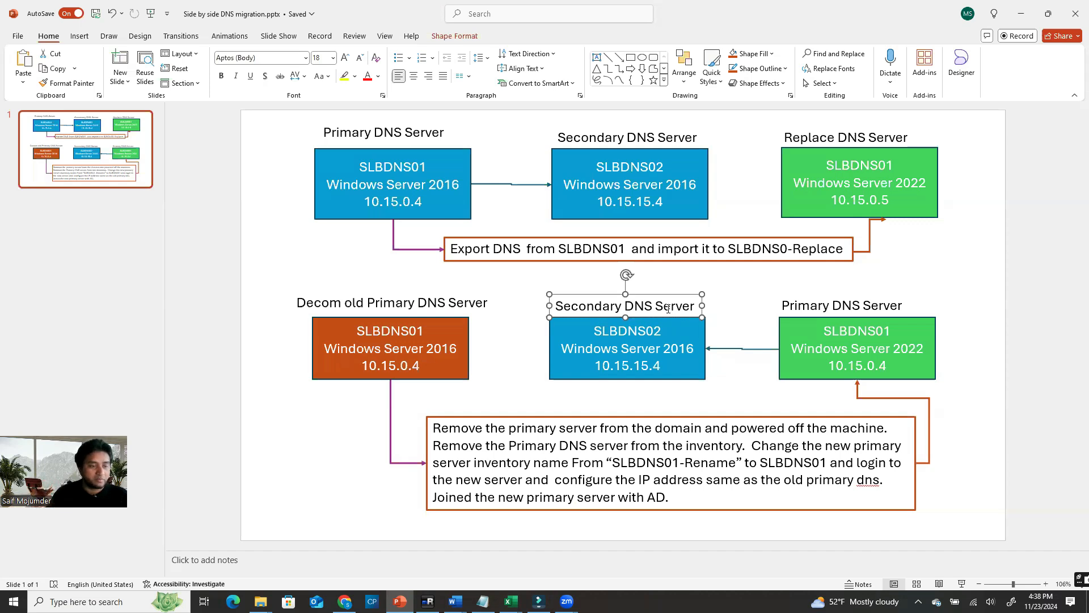
{"action": "left_click", "coordinate": [697, 338]}
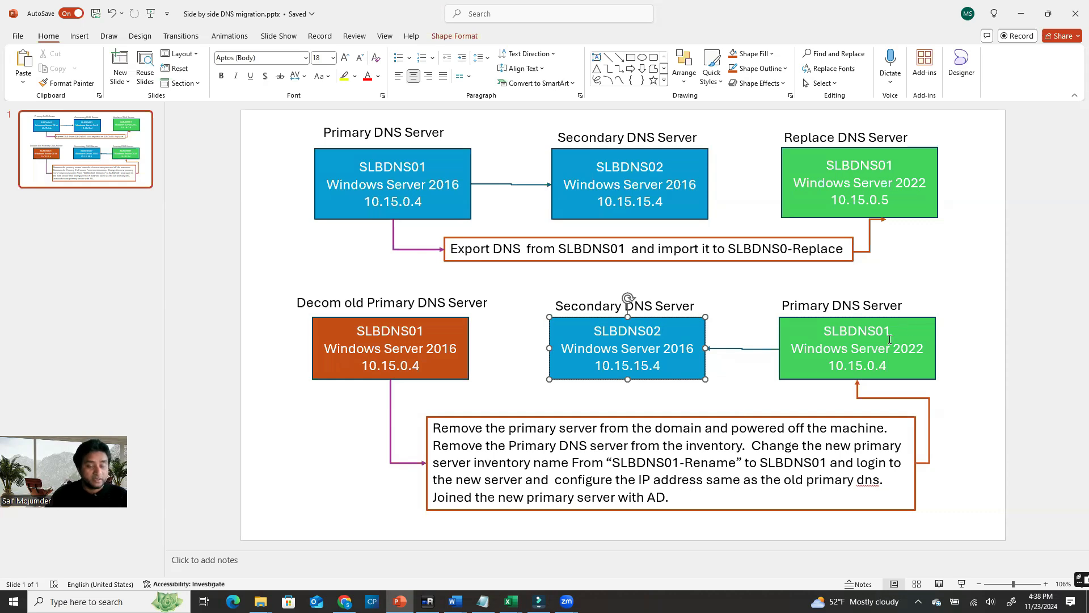
{"action": "left_click_drag", "start_coordinate": [662, 331], "coordinate": [596, 342]}
{"action": "left_click", "coordinate": [555, 319]}
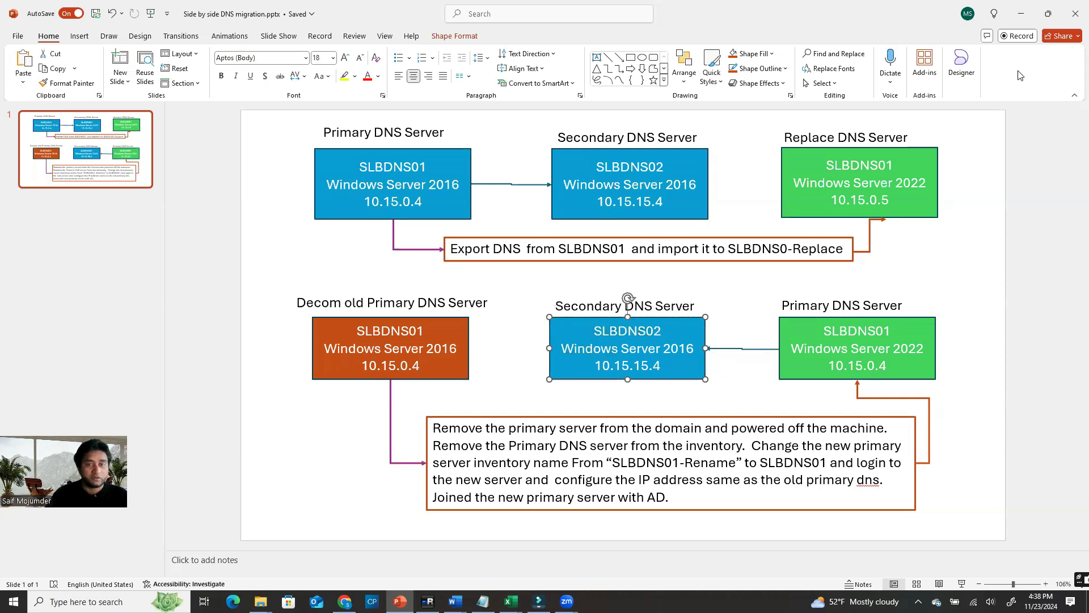
{"action": "left_click", "coordinate": [1020, 13]}
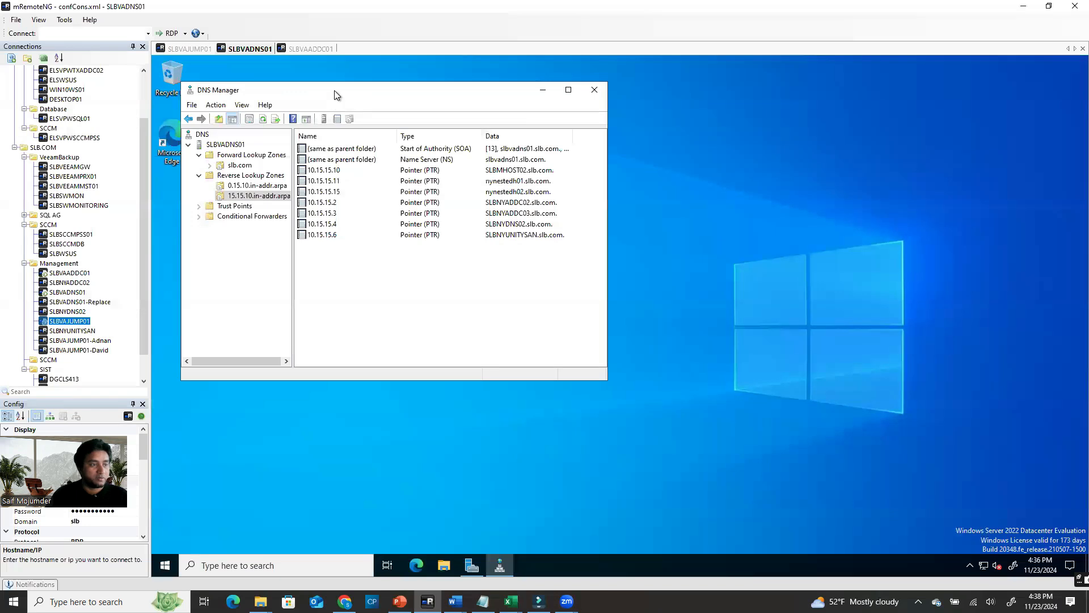
From the jump host, open a remote session to SLBNYDNS02 in Connections
{"action": "left_click_drag", "start_coordinate": [333, 93], "coordinate": [388, 87]}
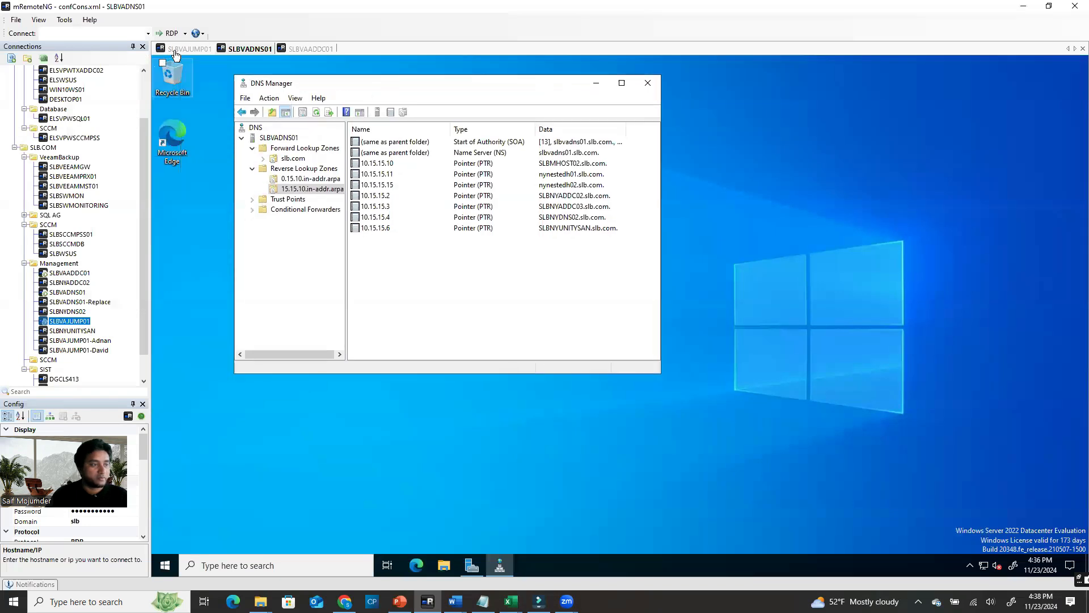
{"action": "left_click", "coordinate": [187, 49]}
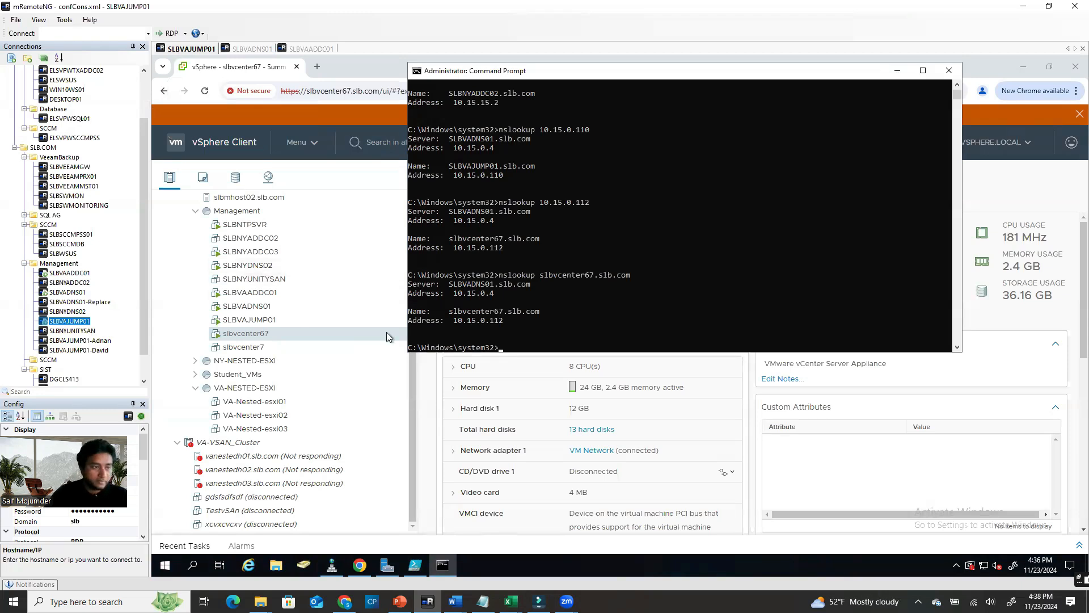
{"action": "left_click", "coordinate": [75, 313]}
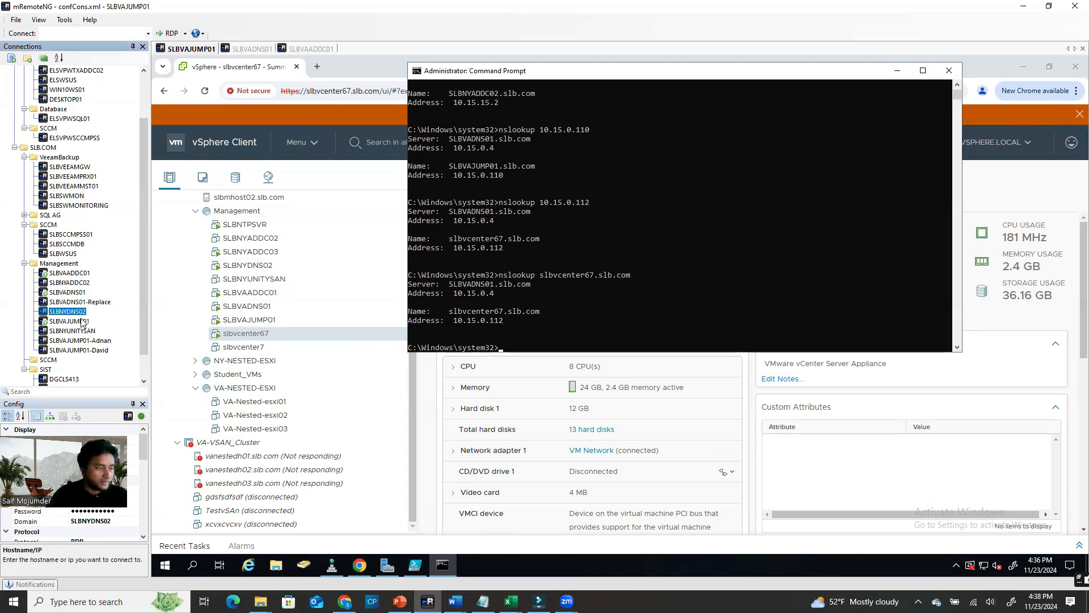
{"action": "double_click", "coordinate": [80, 313]}
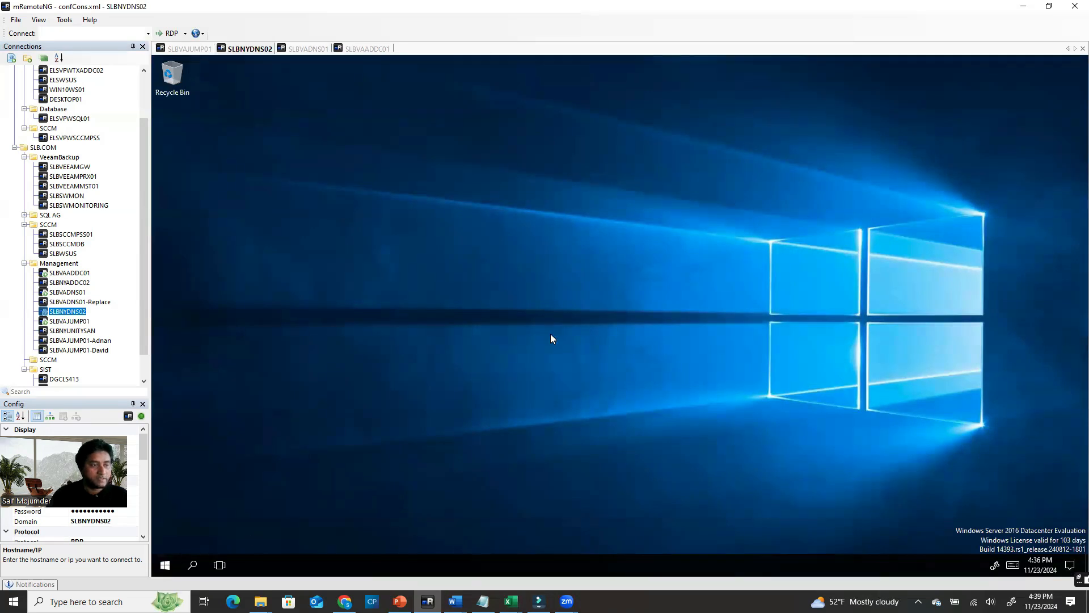
Open SLBNYDNS02's System Properties via Server Manager > Local Server, cancelling any domain change
{"action": "key", "text": "super"}
{"action": "left_click", "coordinate": [392, 302]}
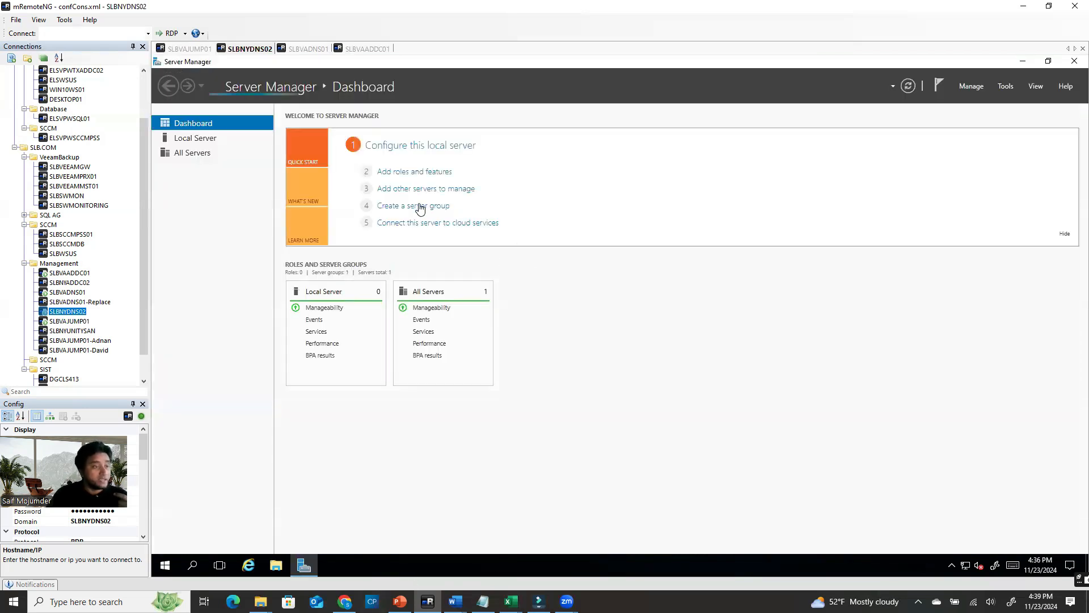
{"action": "left_click", "coordinate": [200, 140]}
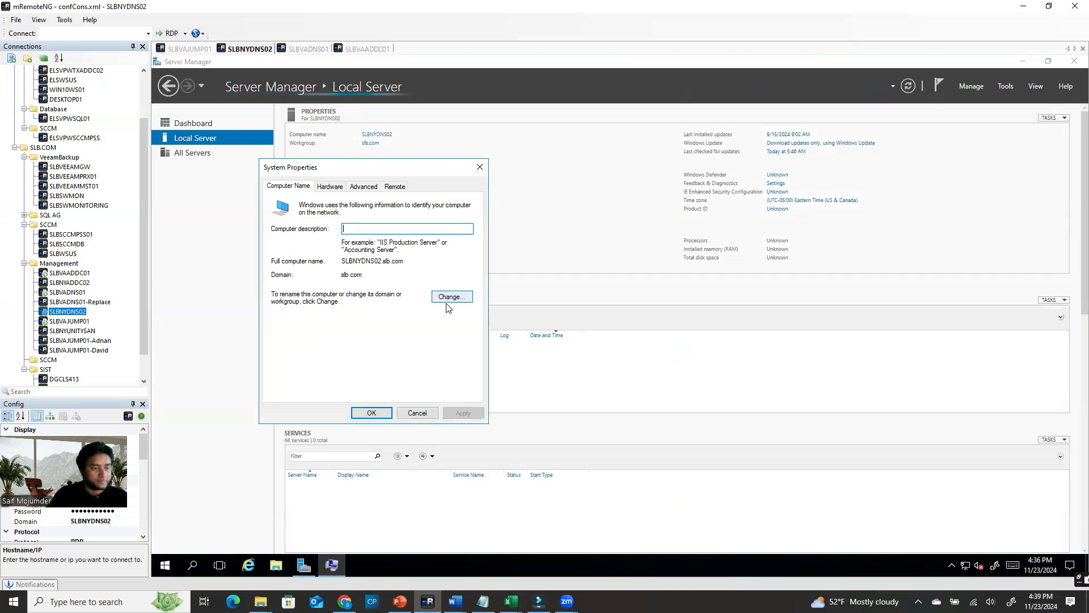
{"action": "left_click", "coordinate": [442, 297]}
{"action": "left_click", "coordinate": [296, 346]}
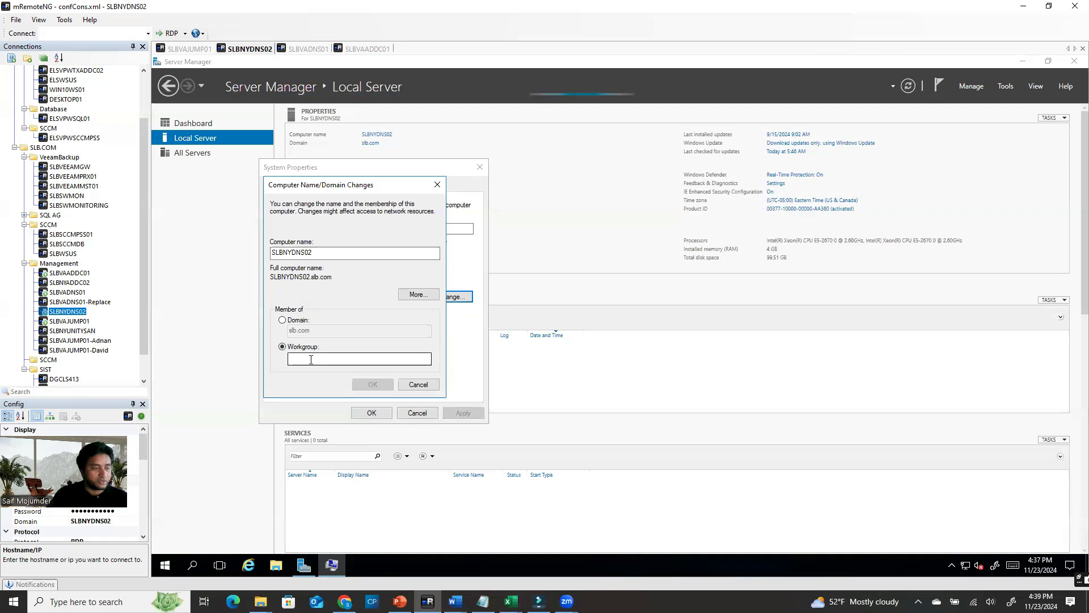
{"action": "left_click", "coordinate": [418, 385]}
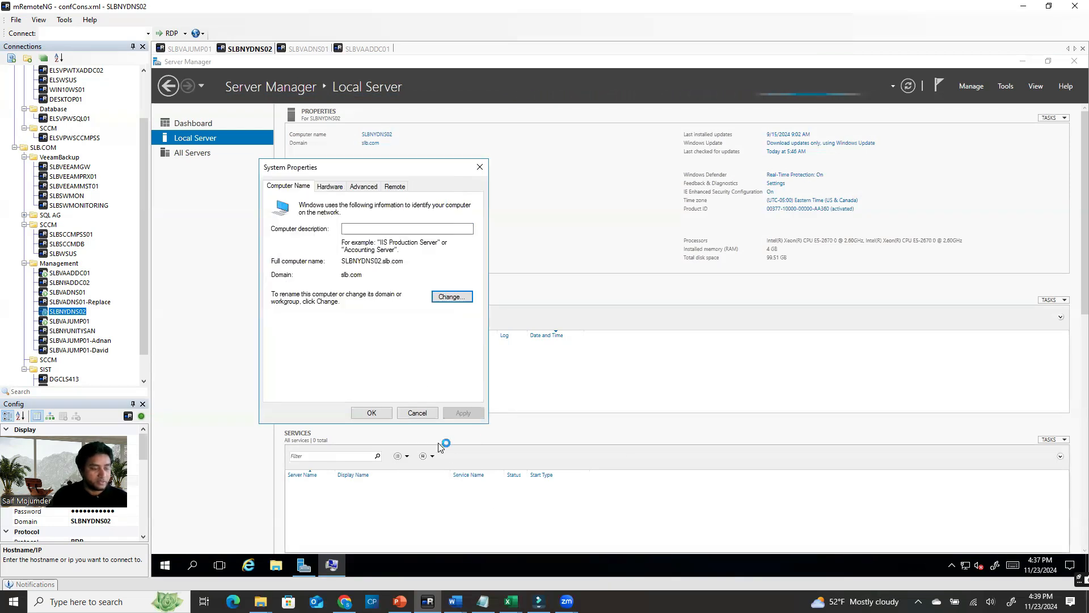
On SLBVAJUMP01, inspect the SLBNYDNS02 computer object in AD's Production container, then return to vSphere
{"action": "left_click", "coordinate": [190, 49]}
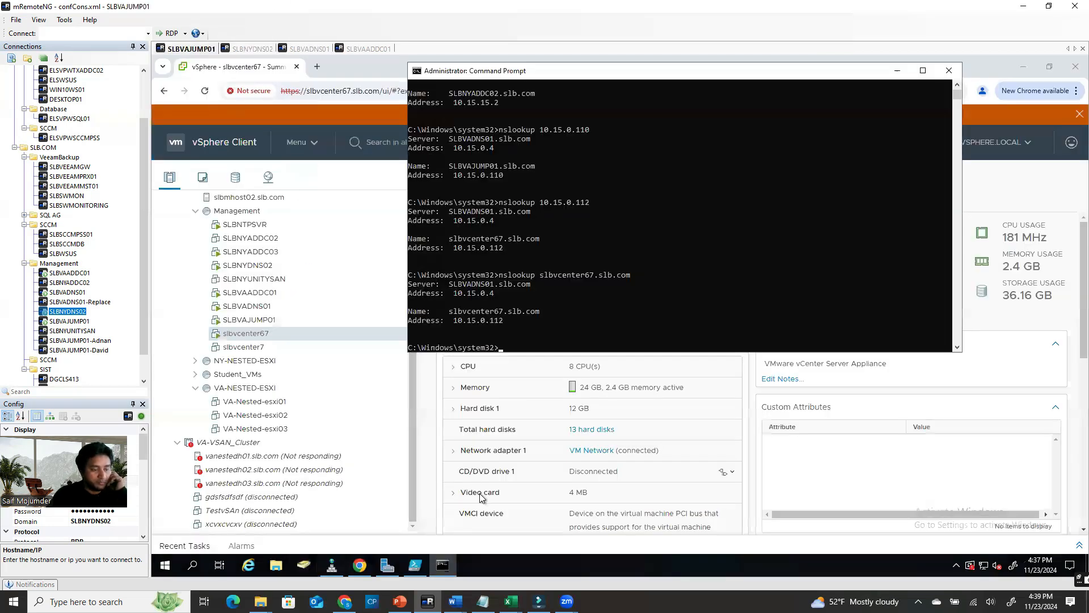
{"action": "left_click", "coordinate": [306, 567]}
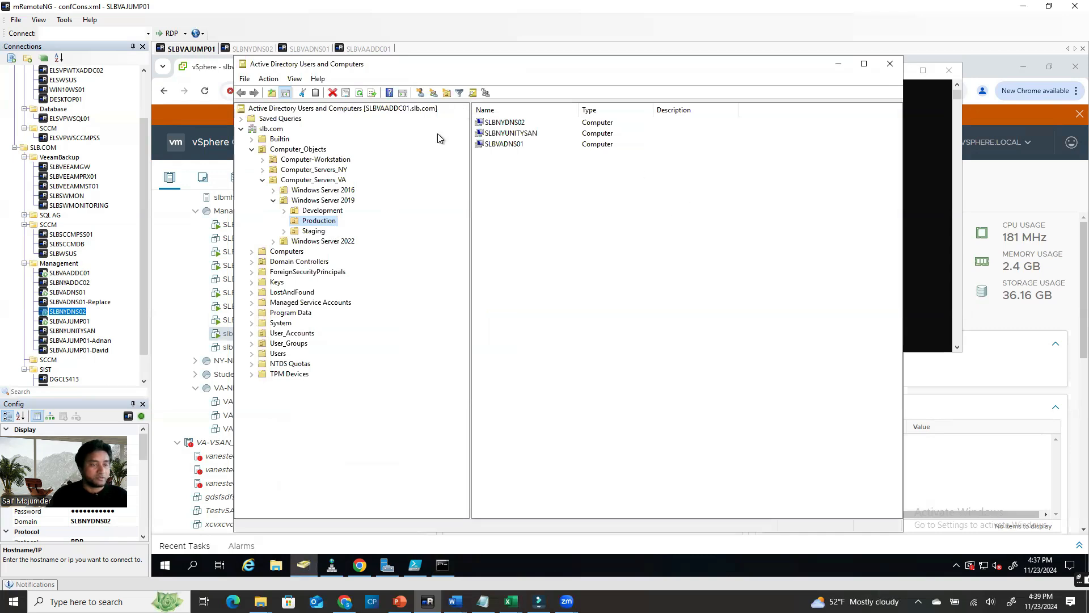
{"action": "left_click", "coordinate": [523, 122]}
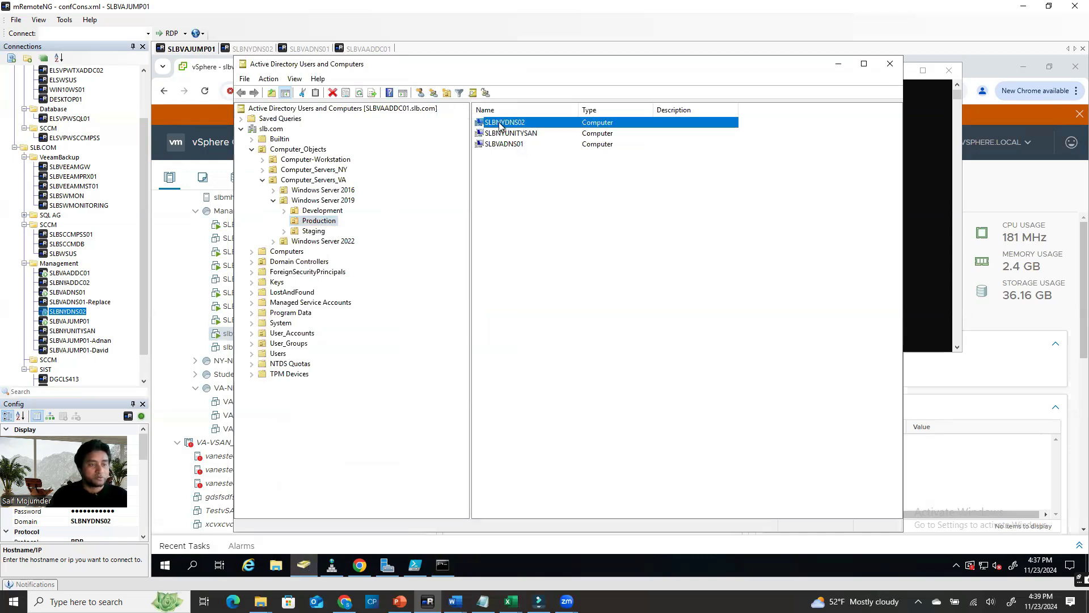
{"action": "right_click", "coordinate": [523, 123]}
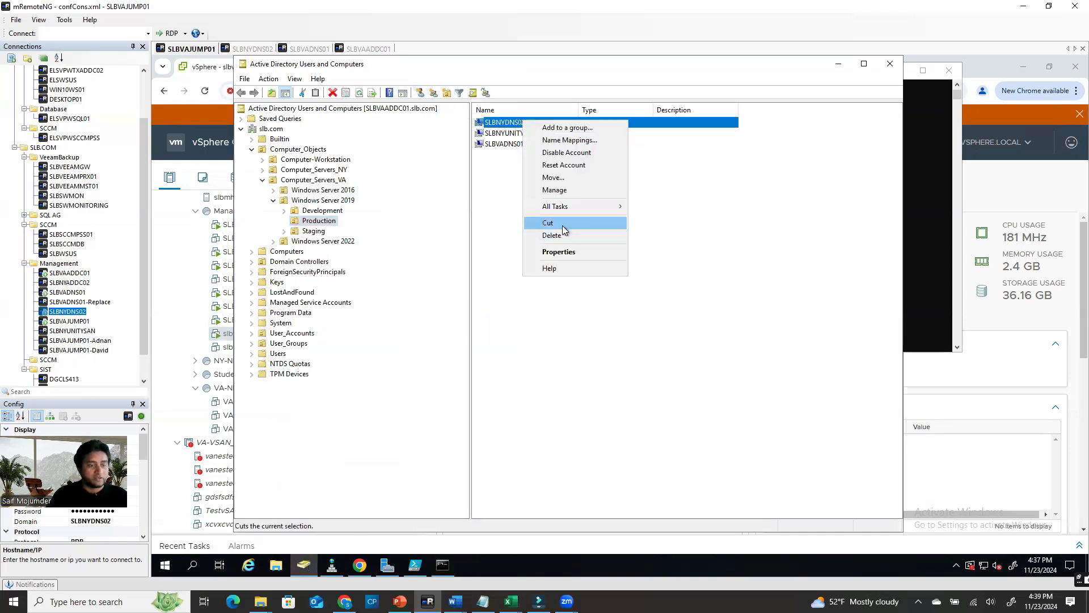
{"action": "left_click", "coordinate": [592, 210]}
{"action": "right_click", "coordinate": [587, 199]}
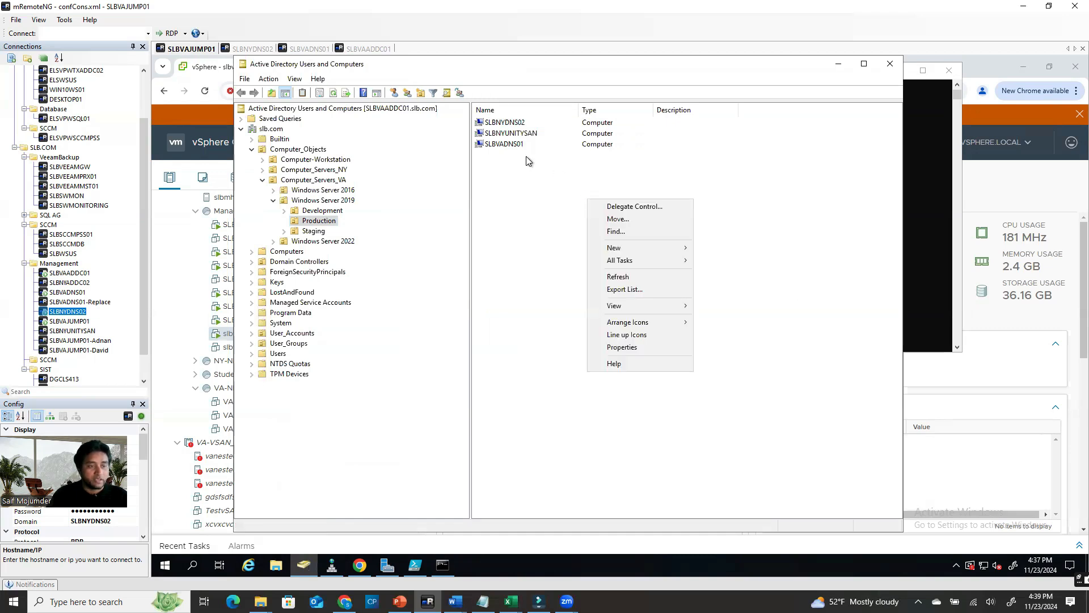
{"action": "left_click", "coordinate": [538, 236]}
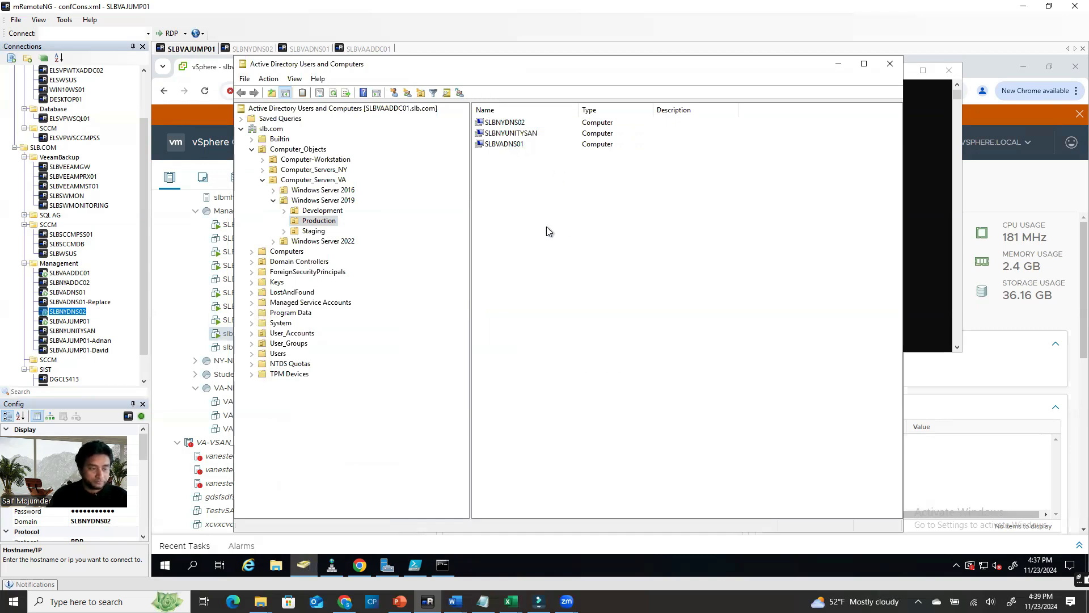
{"action": "left_click", "coordinate": [164, 243]}
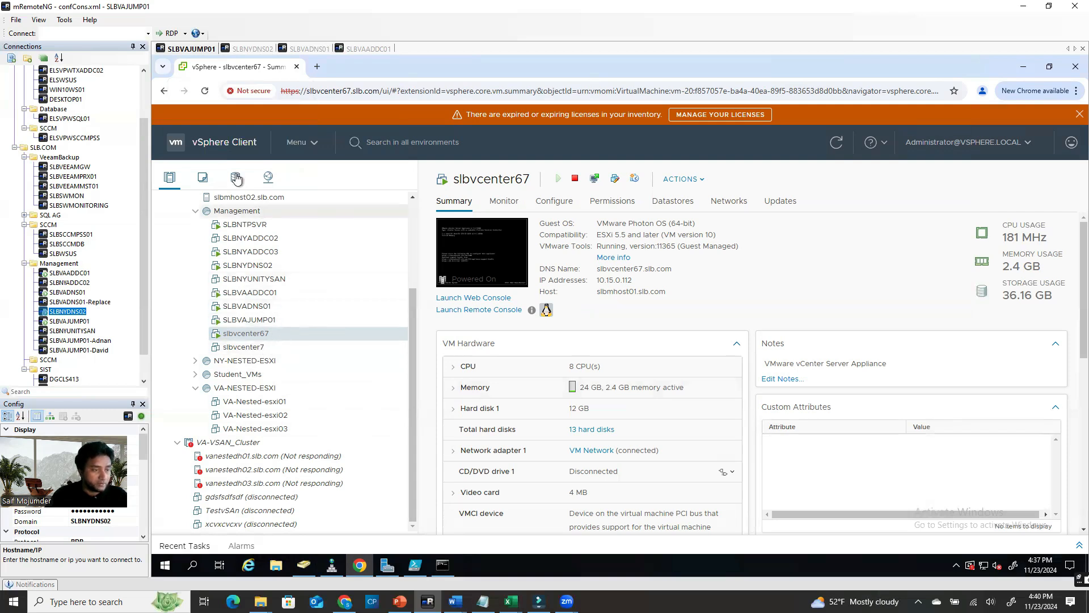
View SLBNYDNS02's VM summary and Actions menu in vSphere, then return to the SLBNYDNS02 session
{"action": "left_click", "coordinate": [274, 266]}
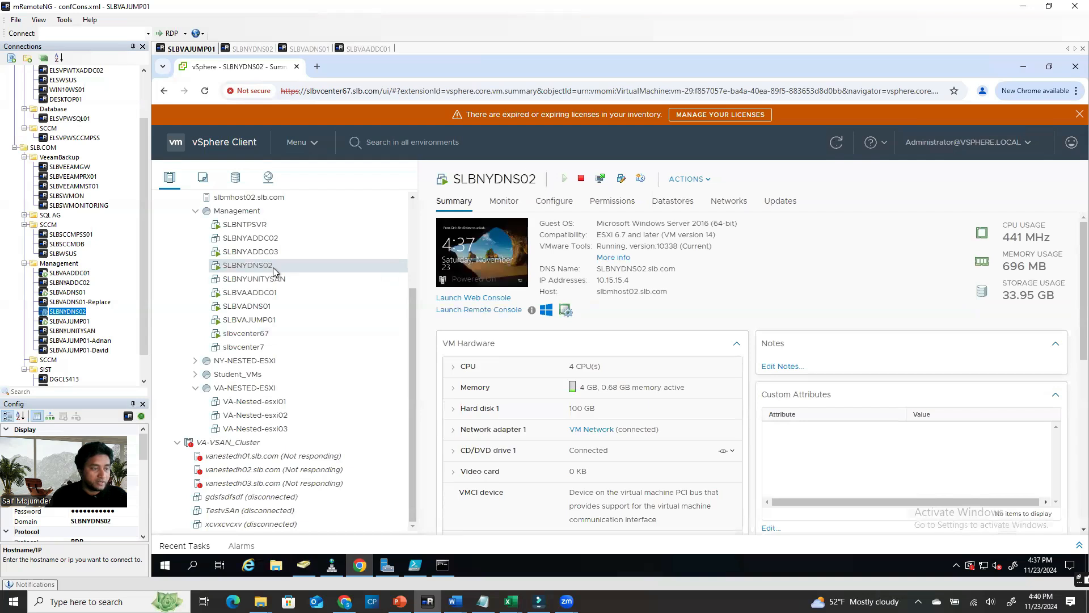
{"action": "right_click", "coordinate": [273, 267]}
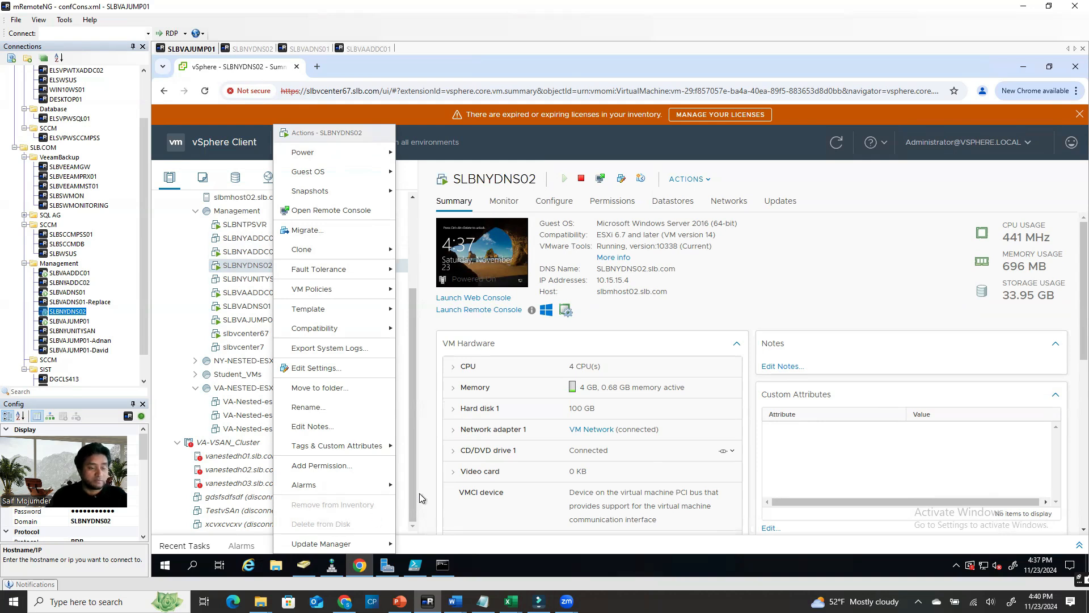
{"action": "left_click", "coordinate": [796, 280]}
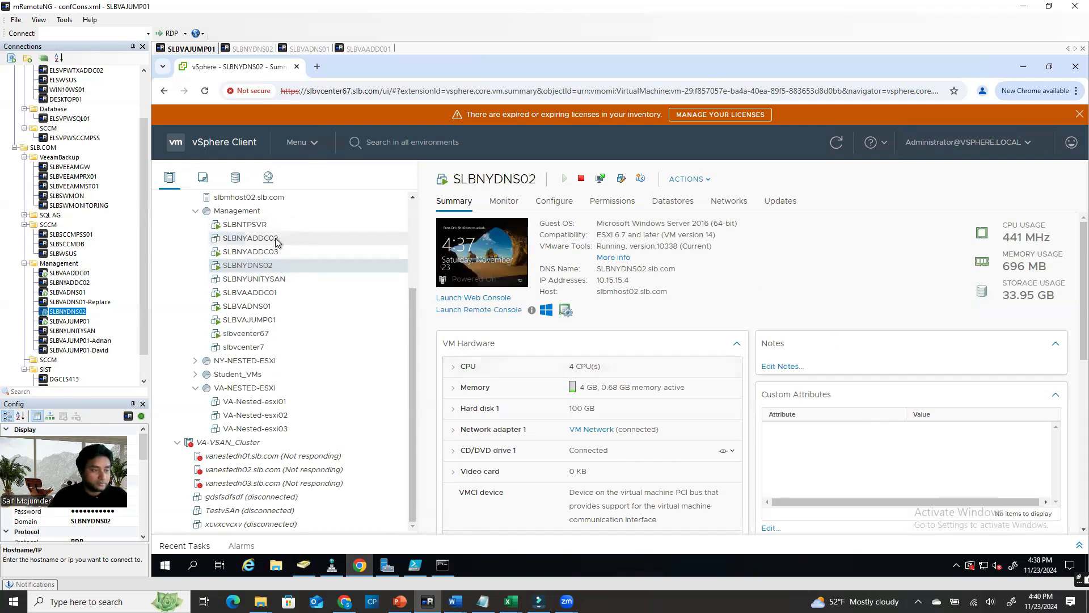
{"action": "left_click", "coordinate": [281, 253]}
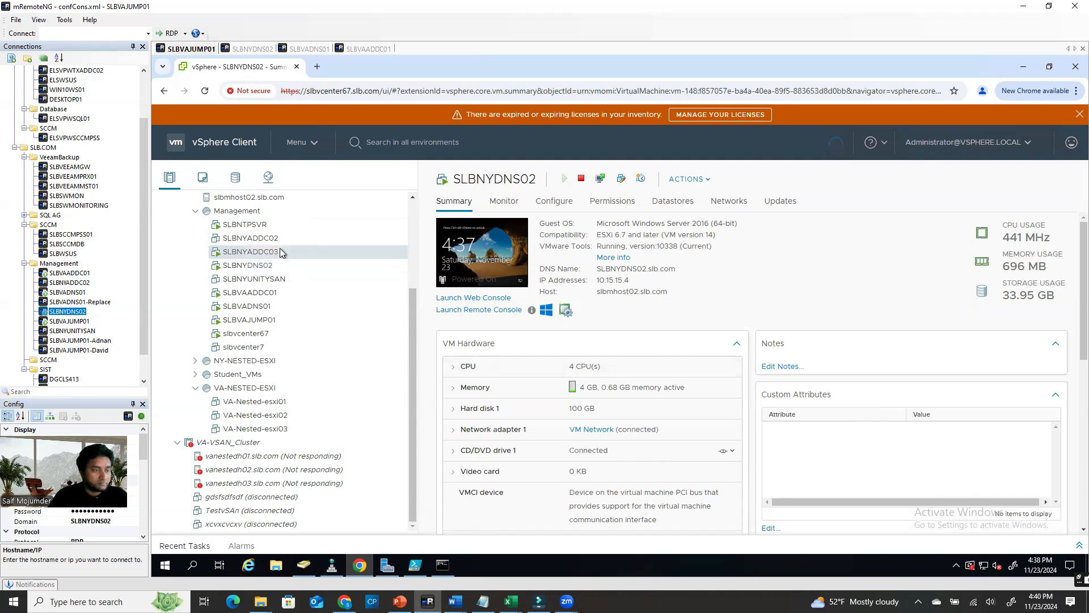
{"action": "left_click", "coordinate": [252, 50]}
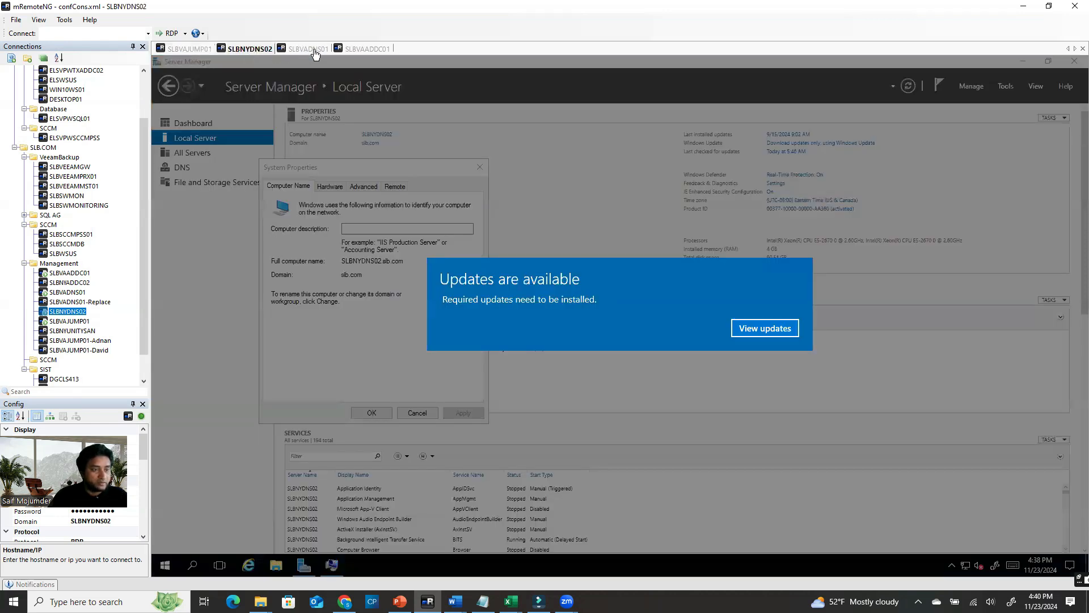
On SLBVADNS01, check slb.com's NS records for SLBNYDNS02 and slbvadns01, then close DNS Manager
{"action": "left_click", "coordinate": [363, 50]}
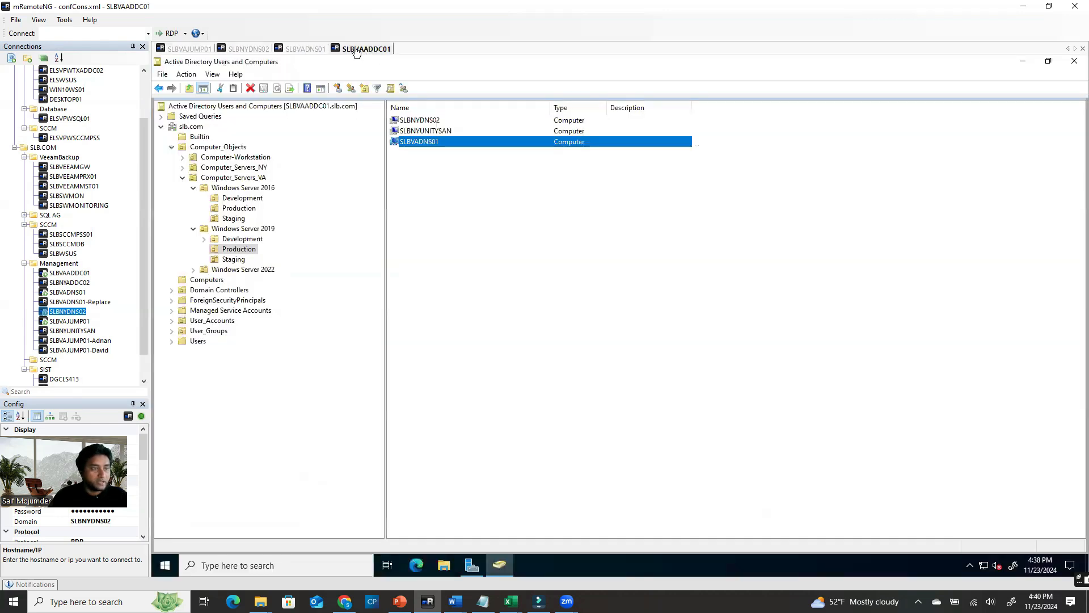
{"action": "left_click", "coordinate": [308, 50]}
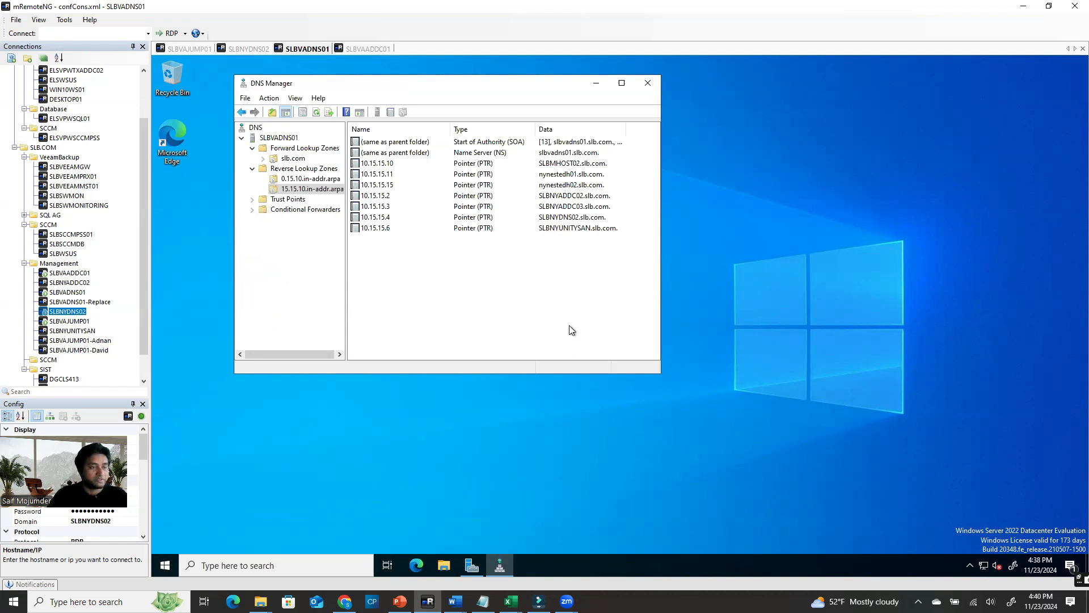
{"action": "left_click", "coordinate": [303, 159]}
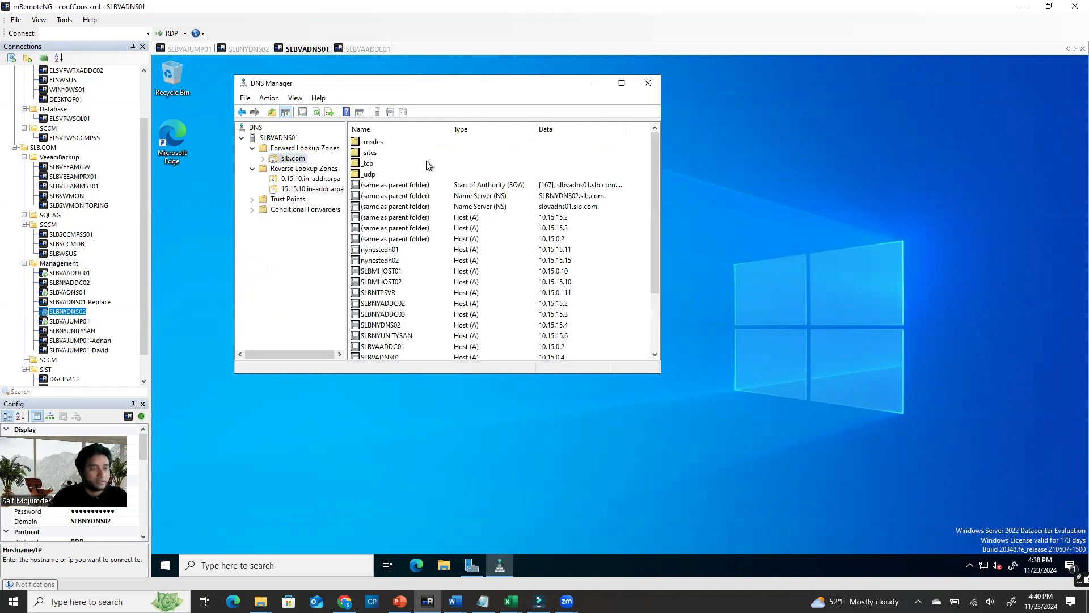
{"action": "left_click", "coordinate": [587, 198]}
{"action": "left_click", "coordinate": [591, 206]}
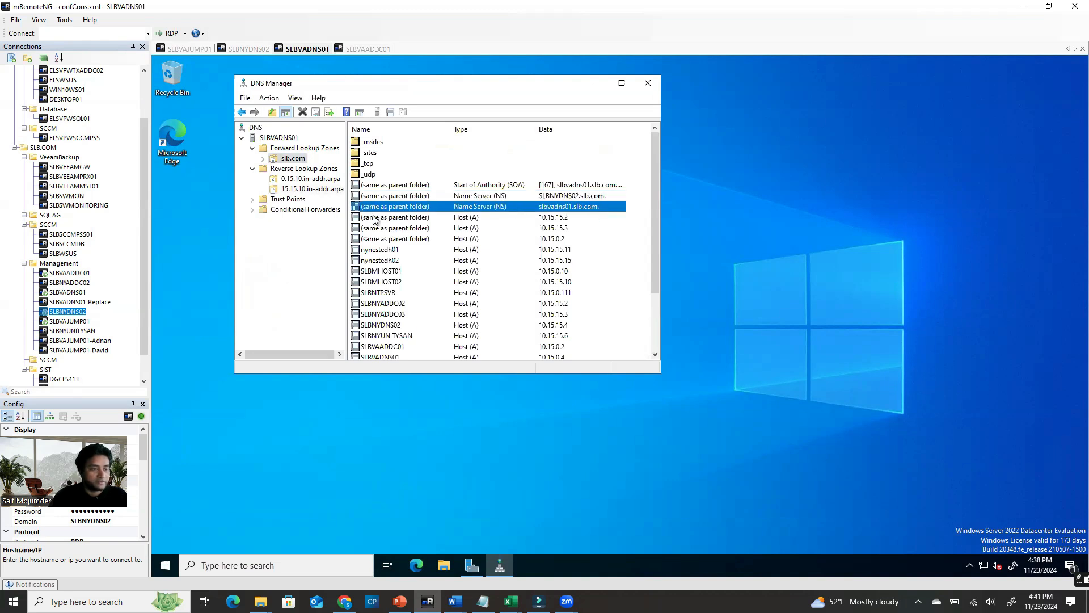
{"action": "left_click", "coordinate": [391, 219]}
{"action": "left_click_drag", "start_coordinate": [655, 281], "coordinate": [651, 199]}
{"action": "left_click", "coordinate": [647, 83]}
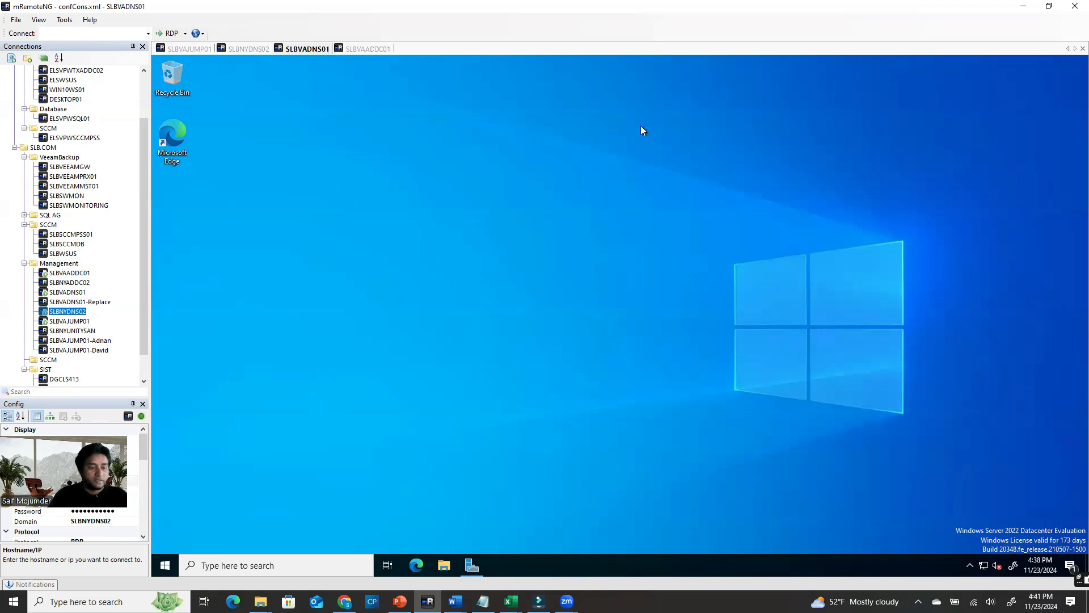